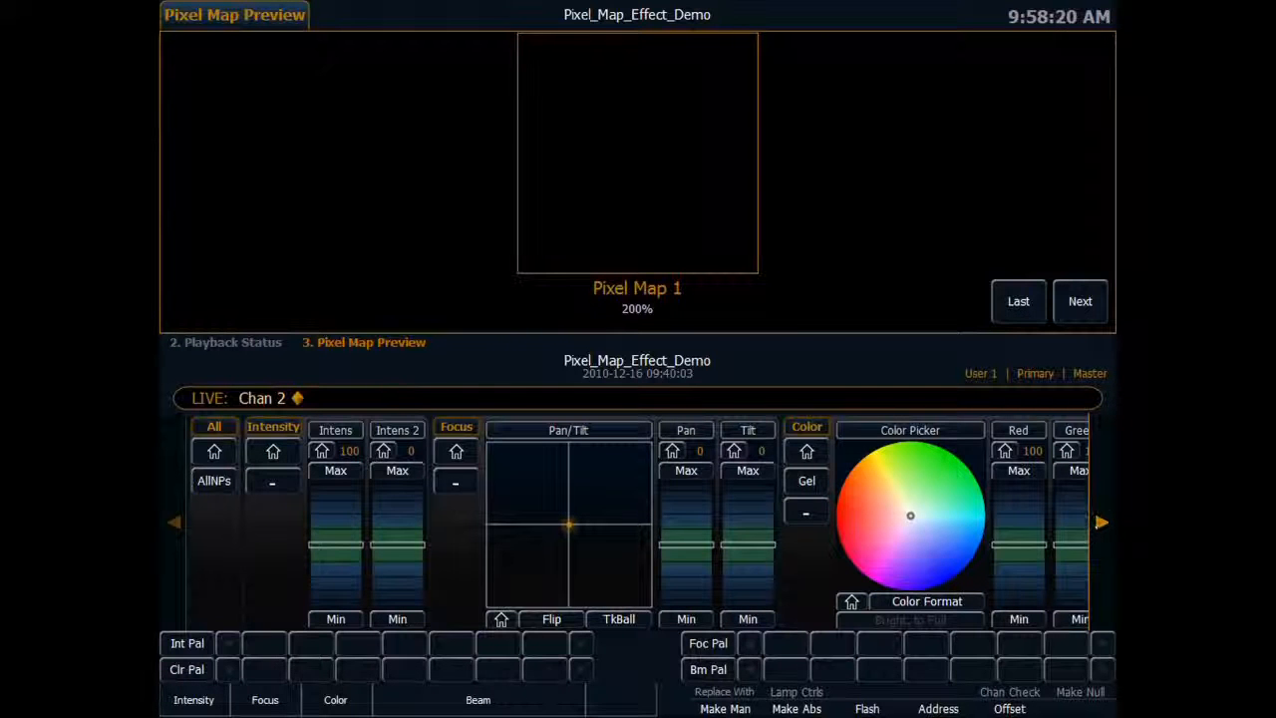
Assign effect 1 from the File 1 library to channel 2.
{"action": "left_click", "coordinate": [1102, 519]}
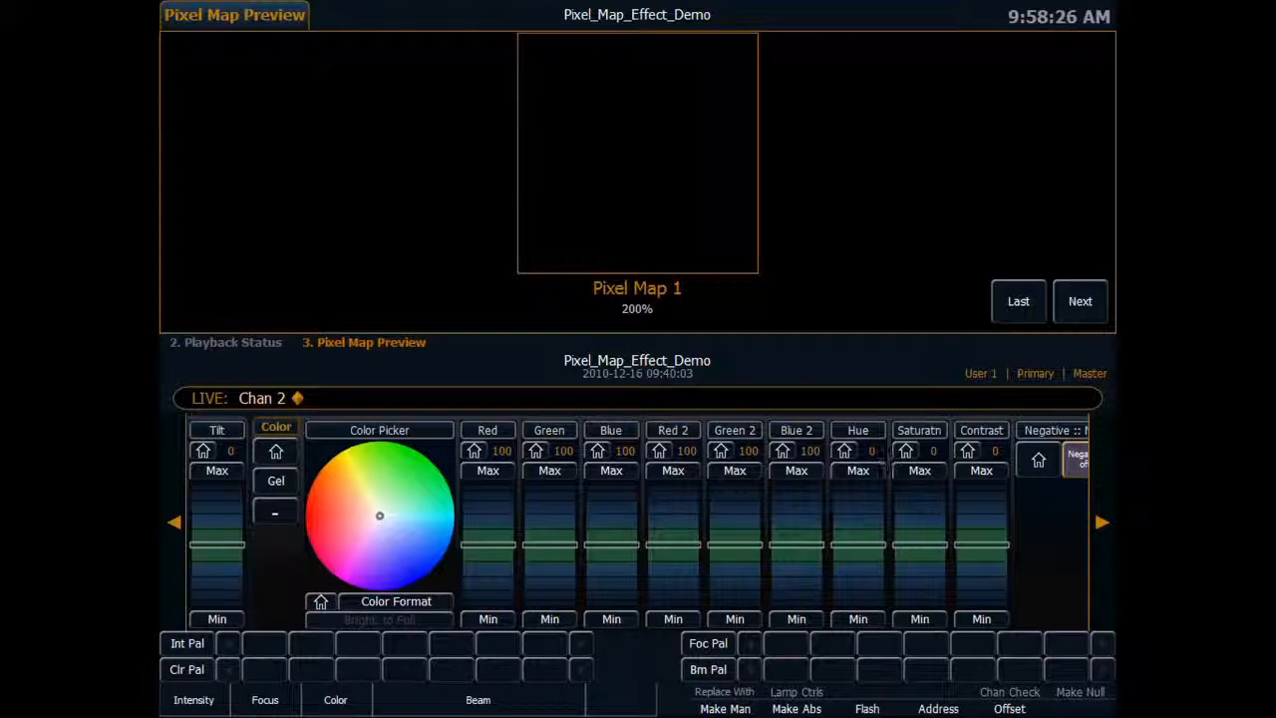
{"action": "left_click", "coordinate": [1096, 515]}
{"action": "left_click", "coordinate": [1097, 515]}
{"action": "left_click", "coordinate": [1099, 514]}
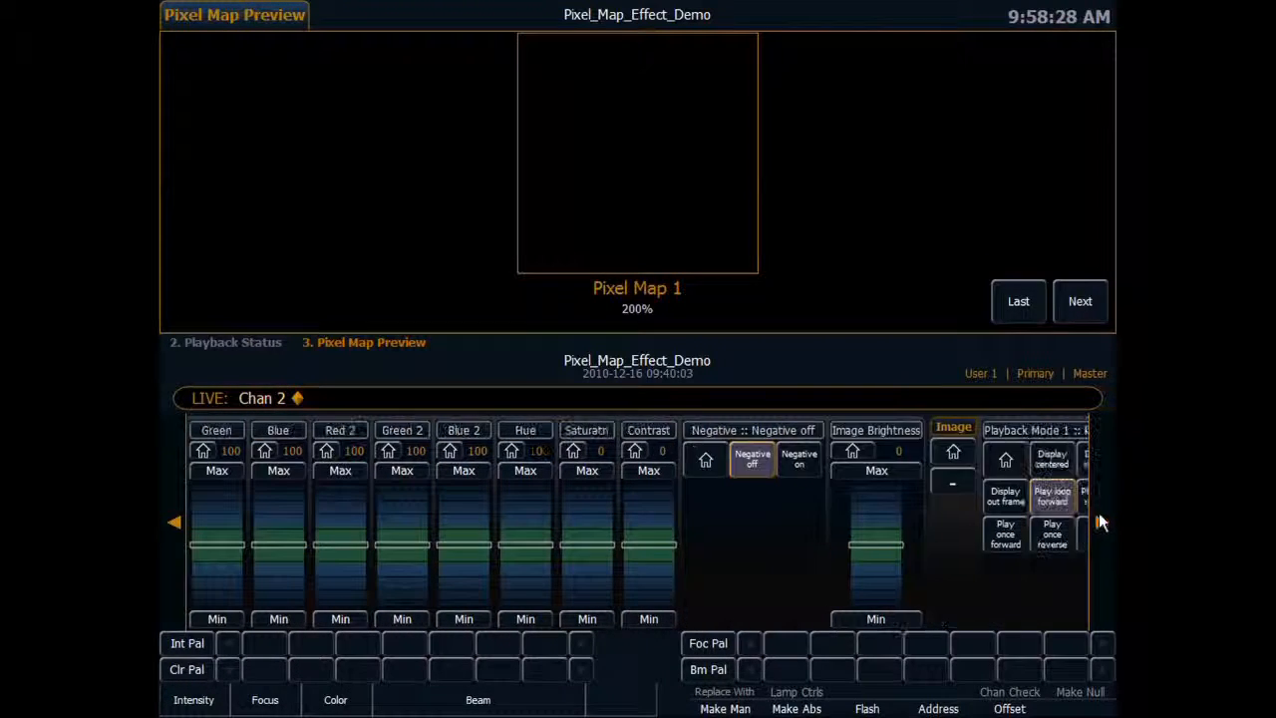
{"action": "left_click", "coordinate": [1099, 514]}
{"action": "left_click", "coordinate": [1099, 514]}
{"action": "left_click", "coordinate": [1098, 515]}
{"action": "left_click", "coordinate": [1097, 515]}
{"action": "left_click", "coordinate": [1096, 513]}
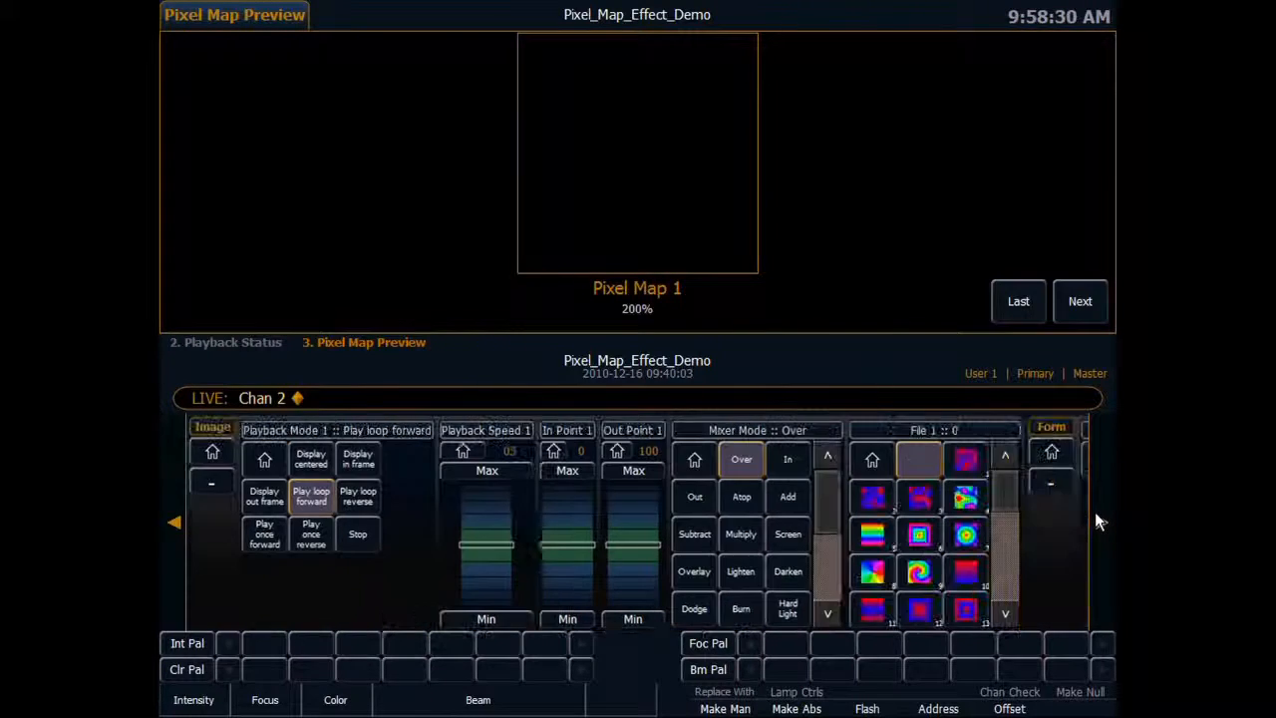
{"action": "left_click", "coordinate": [1095, 514]}
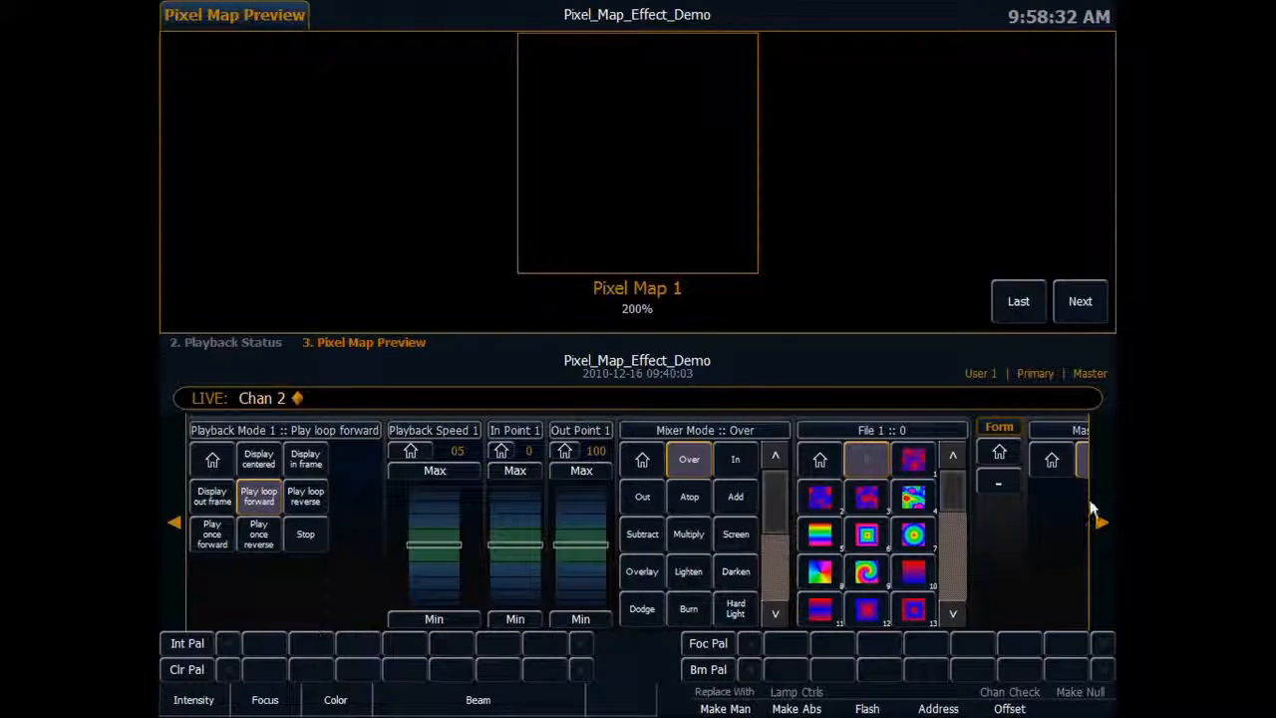
{"action": "left_click", "coordinate": [1099, 519]}
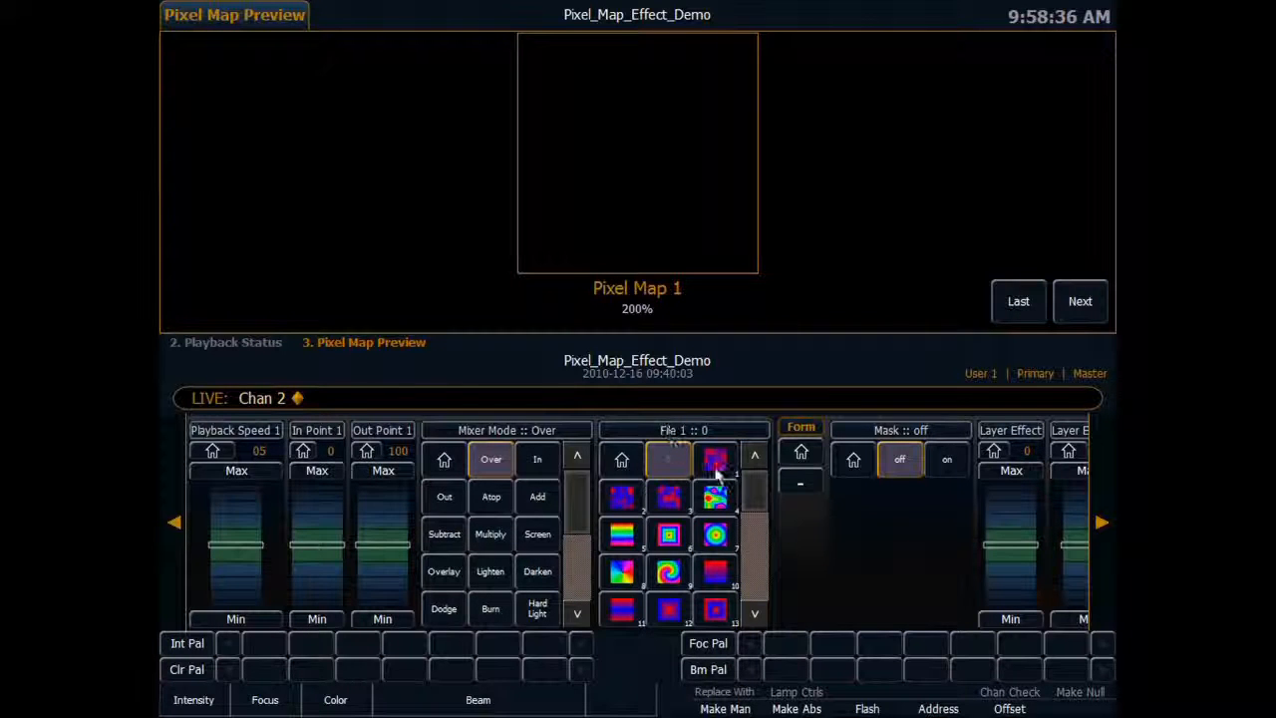
{"action": "mouse_move", "coordinate": [756, 503]}
{"action": "left_mouse_down"}
{"action": "mouse_move", "coordinate": [755, 595]}
{"action": "mouse_move", "coordinate": [748, 490]}
{"action": "left_mouse_up"}
{"action": "left_click", "coordinate": [716, 465]}
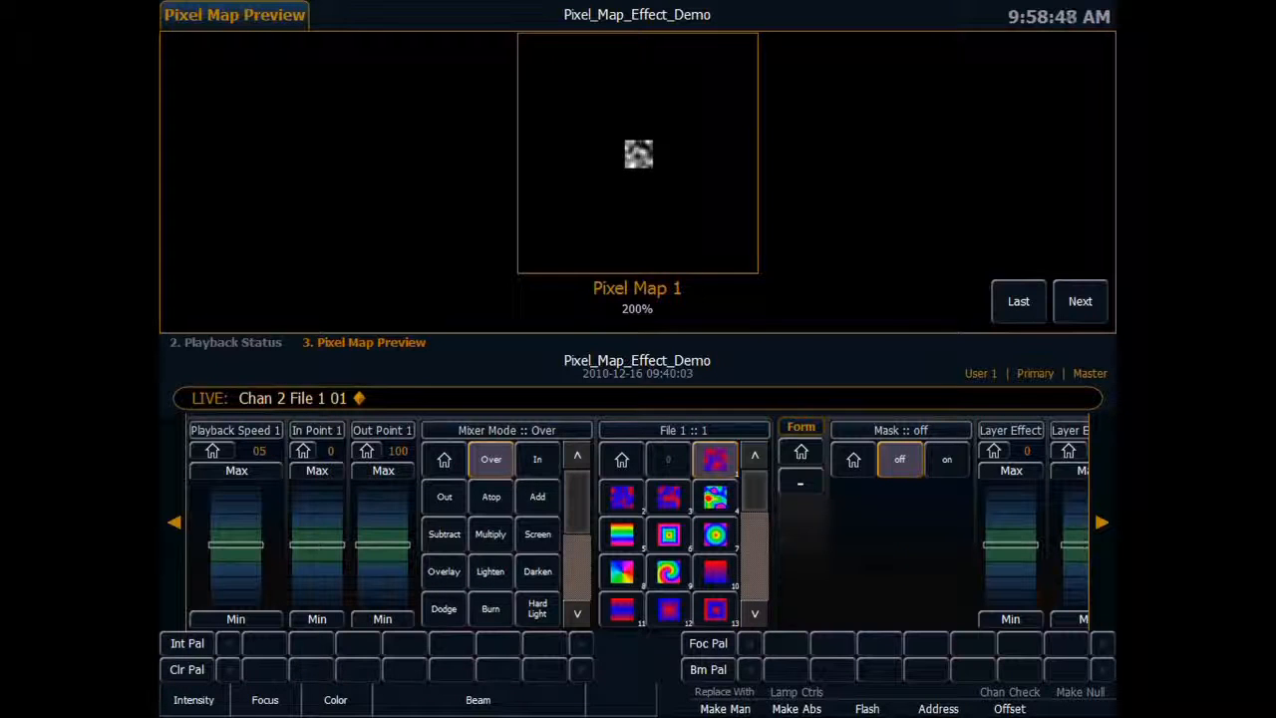
Enlarge the effect layer to fill the pixel map by setting both Width and Height to 100.
{"action": "left_click", "coordinate": [1102, 523]}
{"action": "left_click", "coordinate": [1101, 523]}
{"action": "left_click", "coordinate": [1102, 522]}
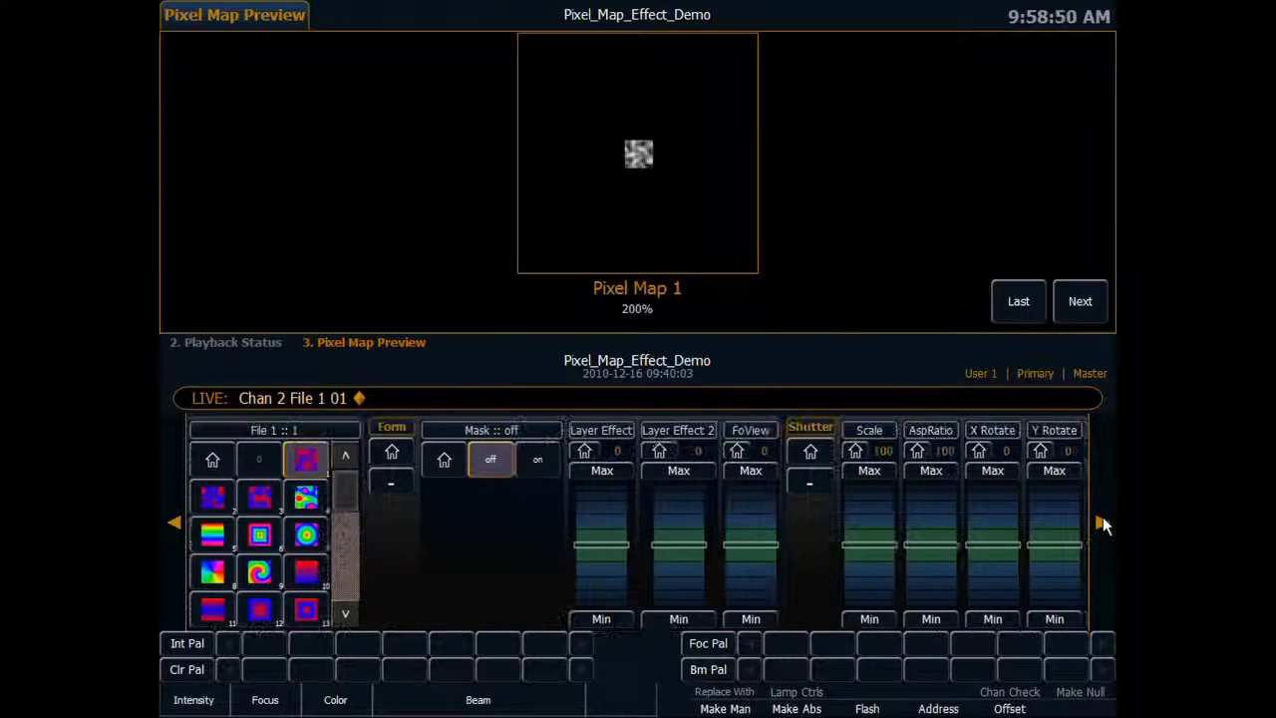
{"action": "left_click", "coordinate": [1102, 522]}
{"action": "left_click", "coordinate": [1101, 522]}
{"action": "left_click", "coordinate": [1101, 522]}
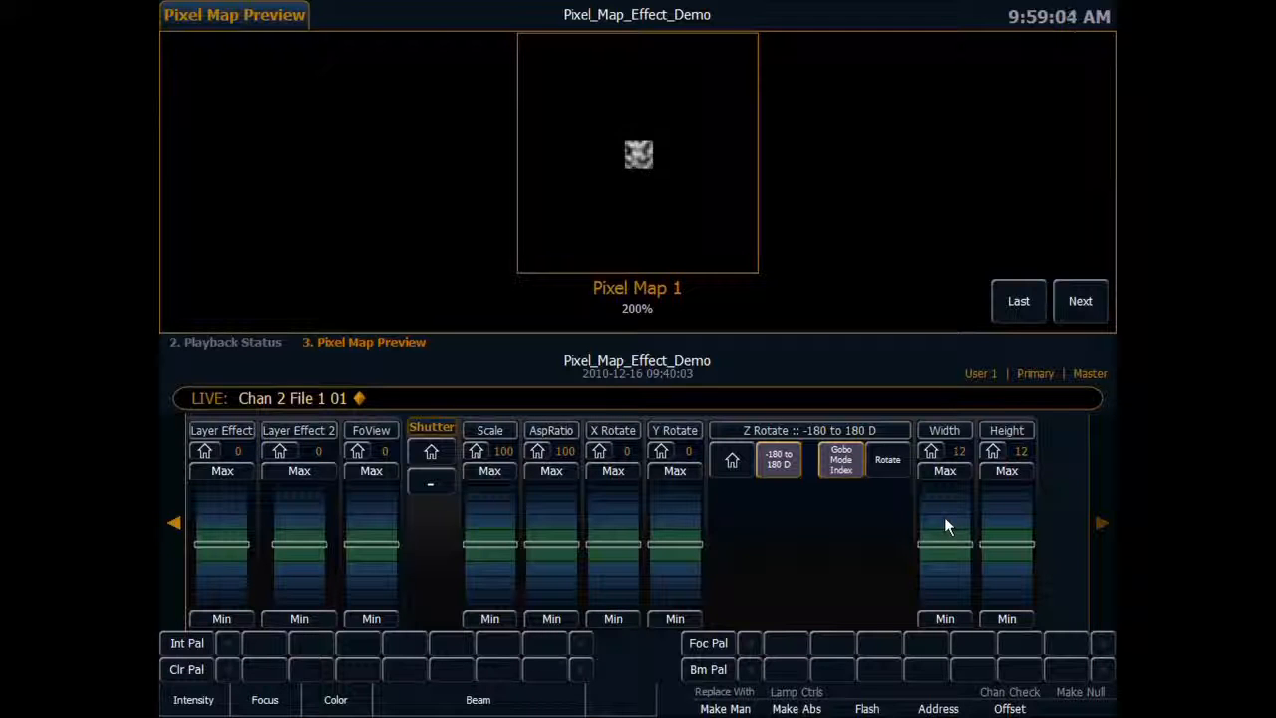
{"action": "left_click_drag", "start_coordinate": [944, 518], "coordinate": [939, 499]}
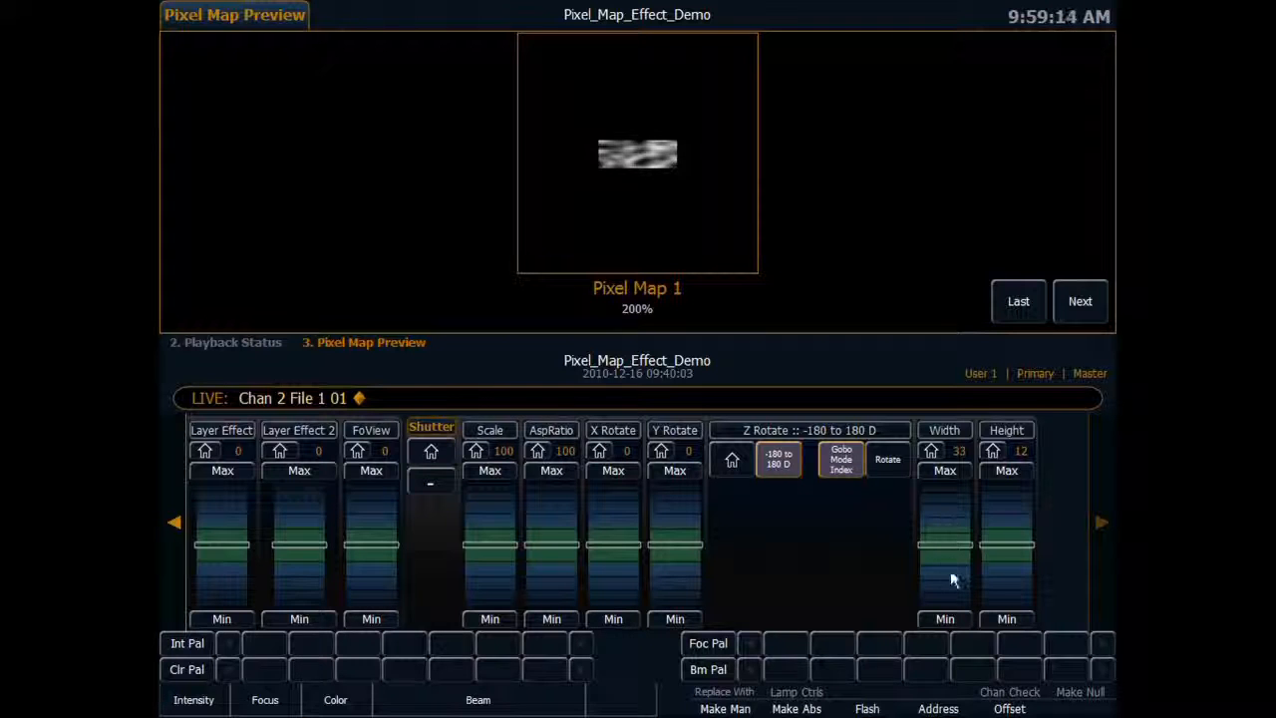
{"action": "left_click_drag", "start_coordinate": [947, 519], "coordinate": [1015, 507]}
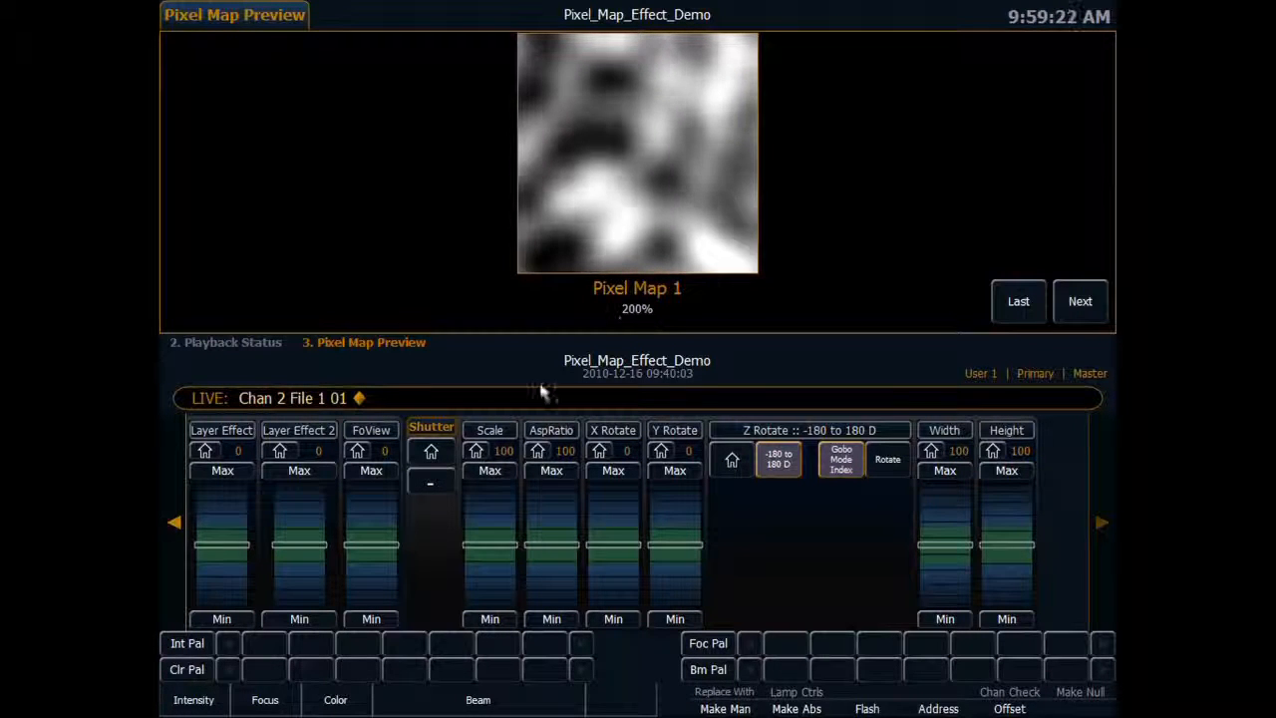
Pick a saturated red for the effect's first color, with Hue 360, Saturation 99 and Brightness 100.
{"action": "left_click", "coordinate": [175, 524]}
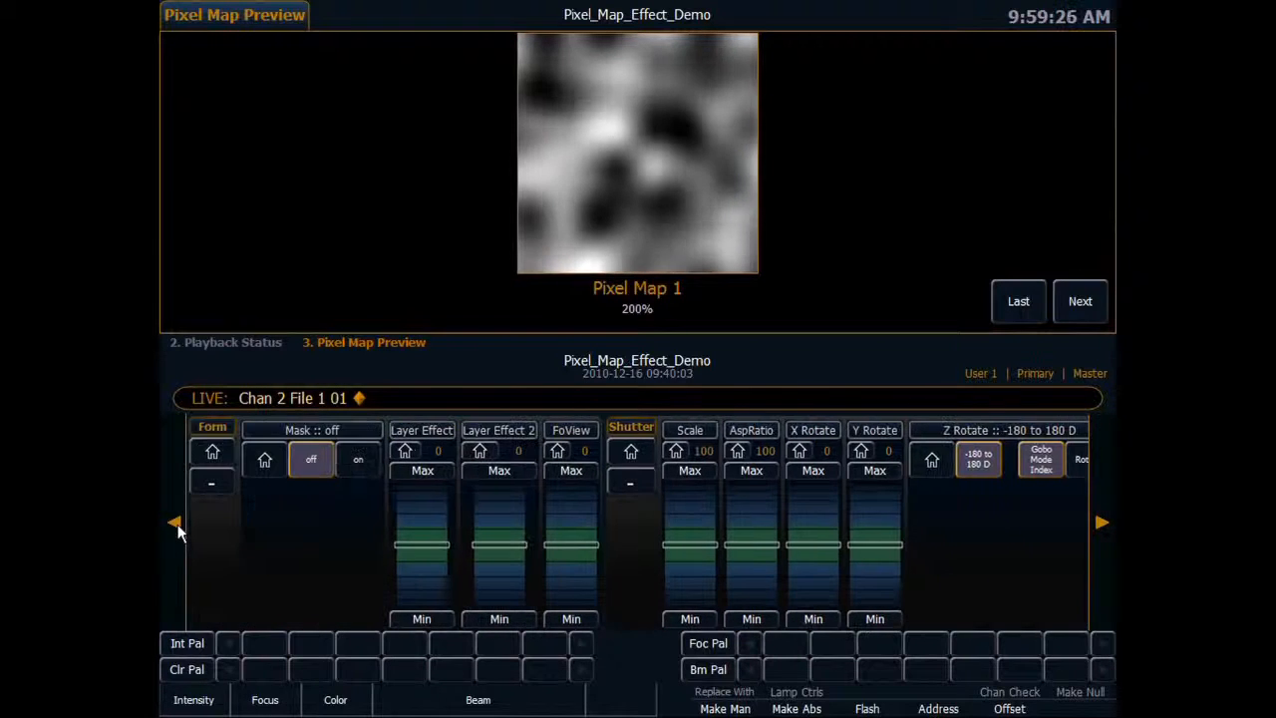
{"action": "left_click", "coordinate": [176, 525]}
{"action": "left_click", "coordinate": [175, 524]}
{"action": "left_click", "coordinate": [176, 525]}
{"action": "left_click", "coordinate": [176, 525]}
{"action": "left_click", "coordinate": [176, 524]}
{"action": "left_click", "coordinate": [175, 525]}
{"action": "left_click", "coordinate": [789, 514]}
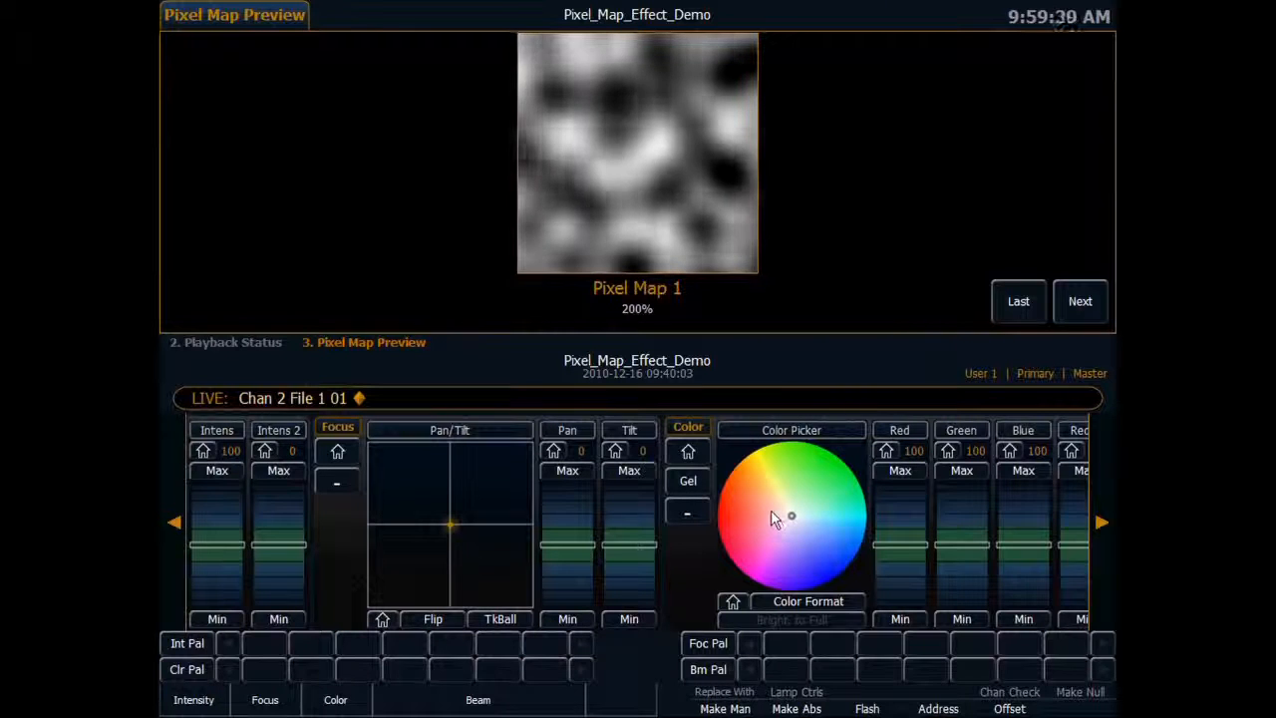
{"action": "left_click_drag", "start_coordinate": [762, 510], "coordinate": [715, 516]}
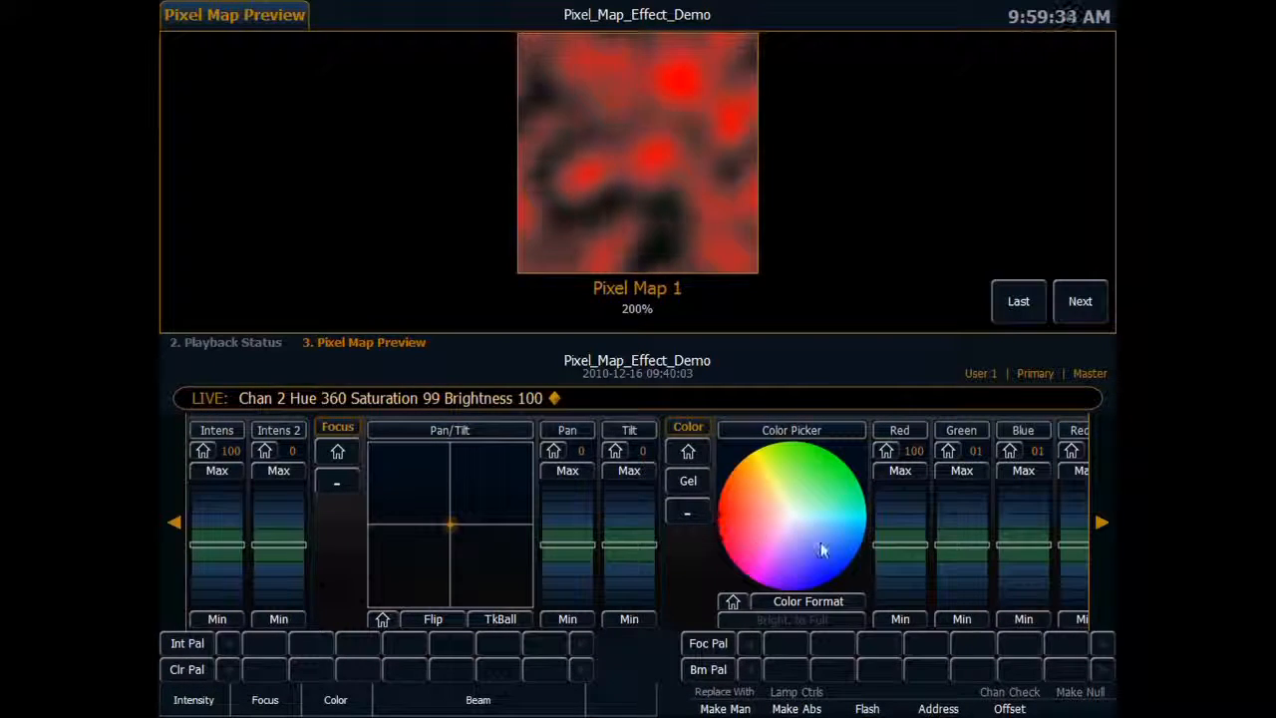
Make the effect's second color blue by setting Red 2 and Green 2 to minimum.
{"action": "left_click", "coordinate": [1102, 519]}
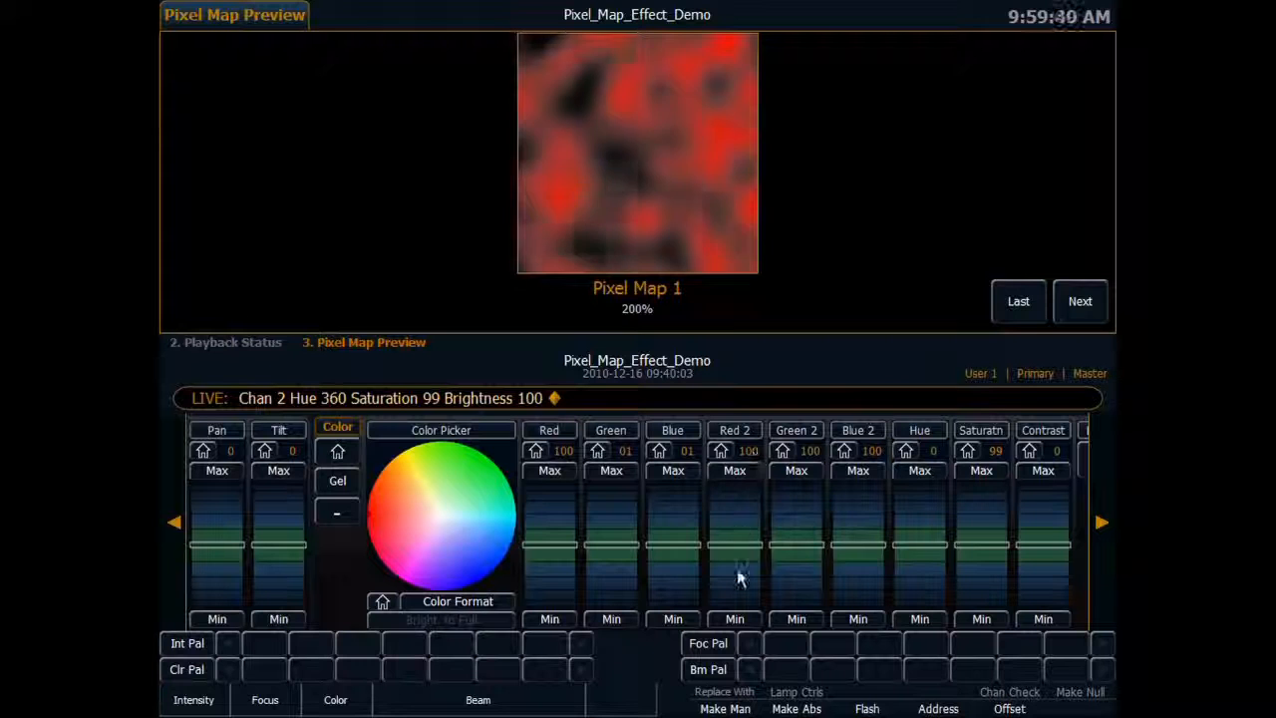
{"action": "left_click", "coordinate": [736, 617]}
{"action": "left_click", "coordinate": [796, 620]}
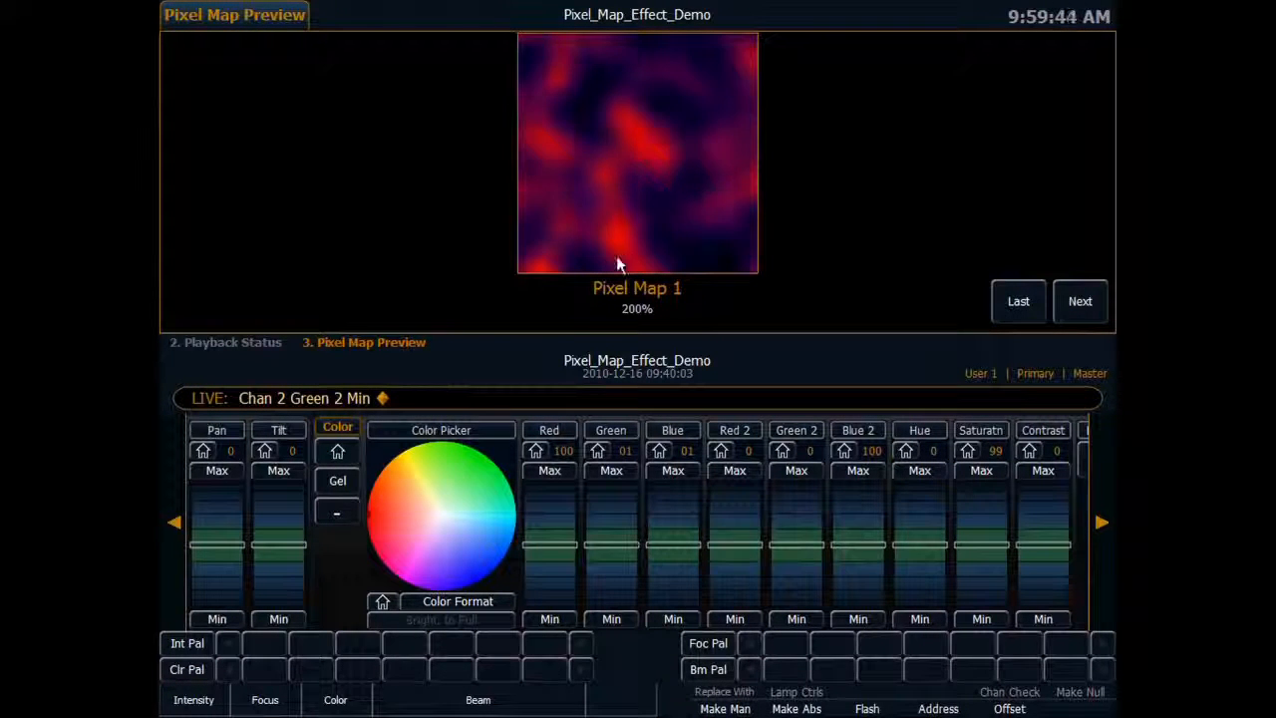
Raise the second color's intensity, Intens 2, to 100.
{"action": "left_click", "coordinate": [172, 522]}
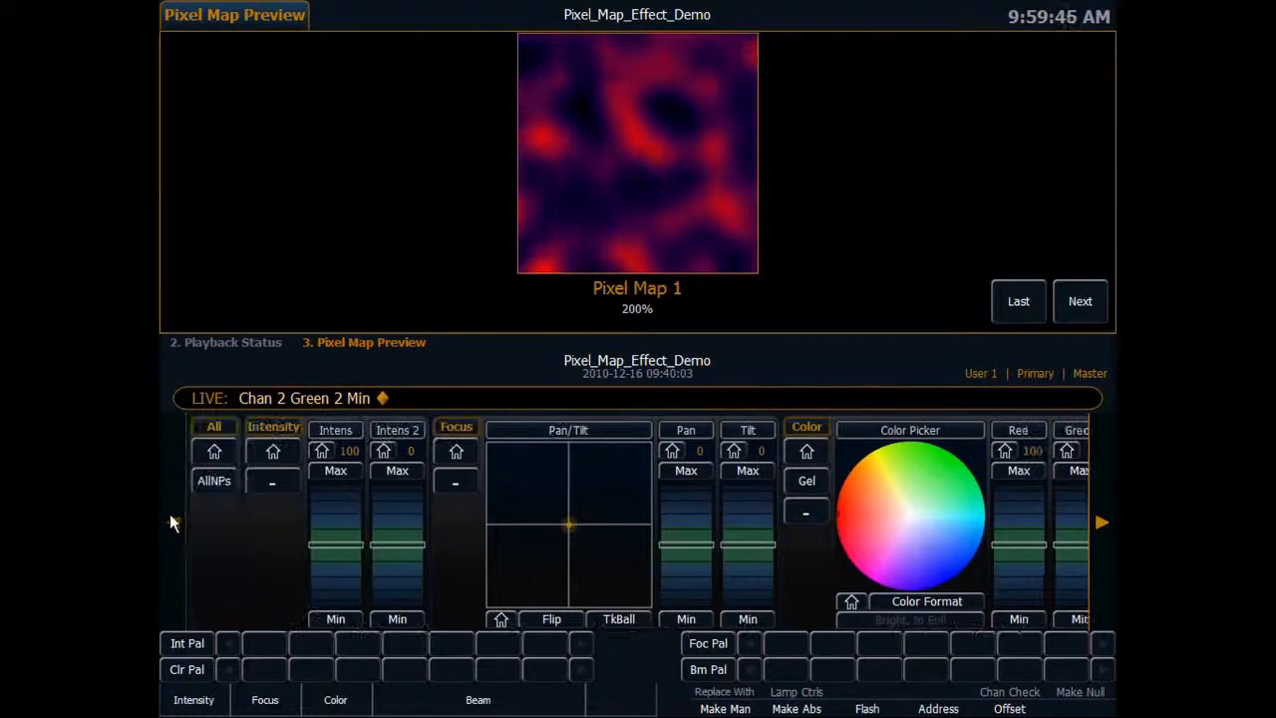
{"action": "left_click", "coordinate": [401, 513]}
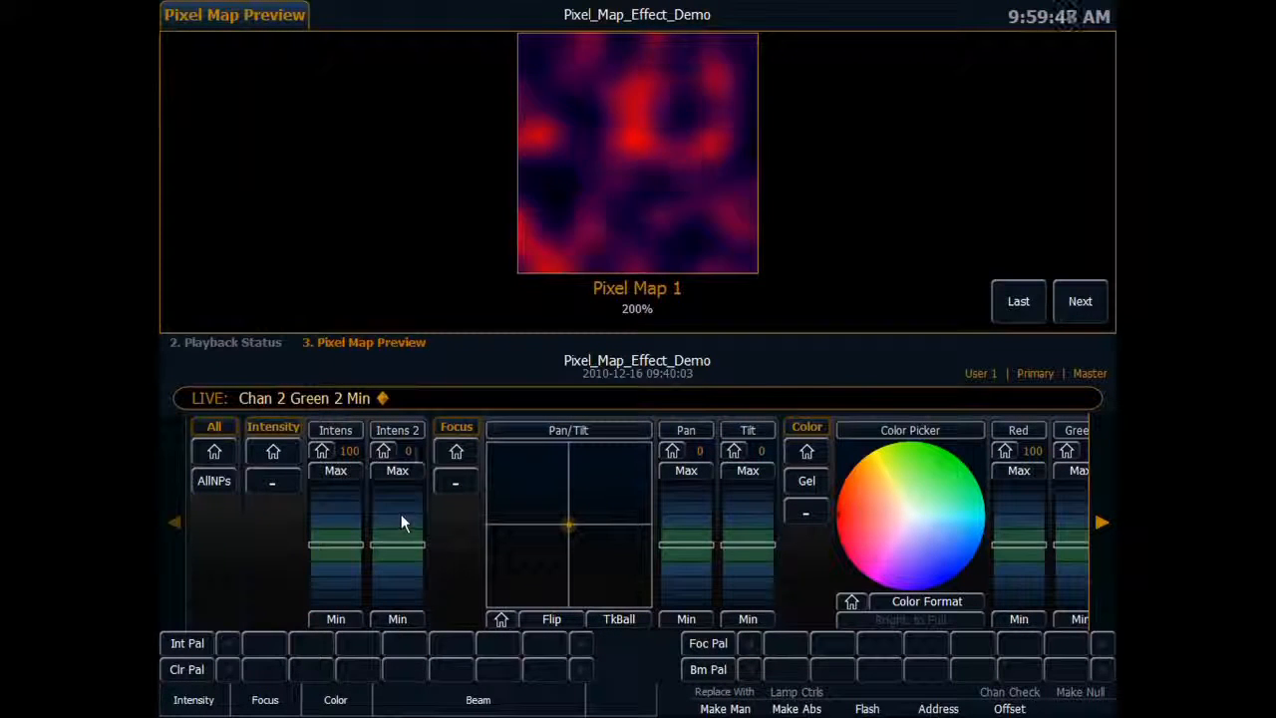
{"action": "left_click", "coordinate": [401, 513]}
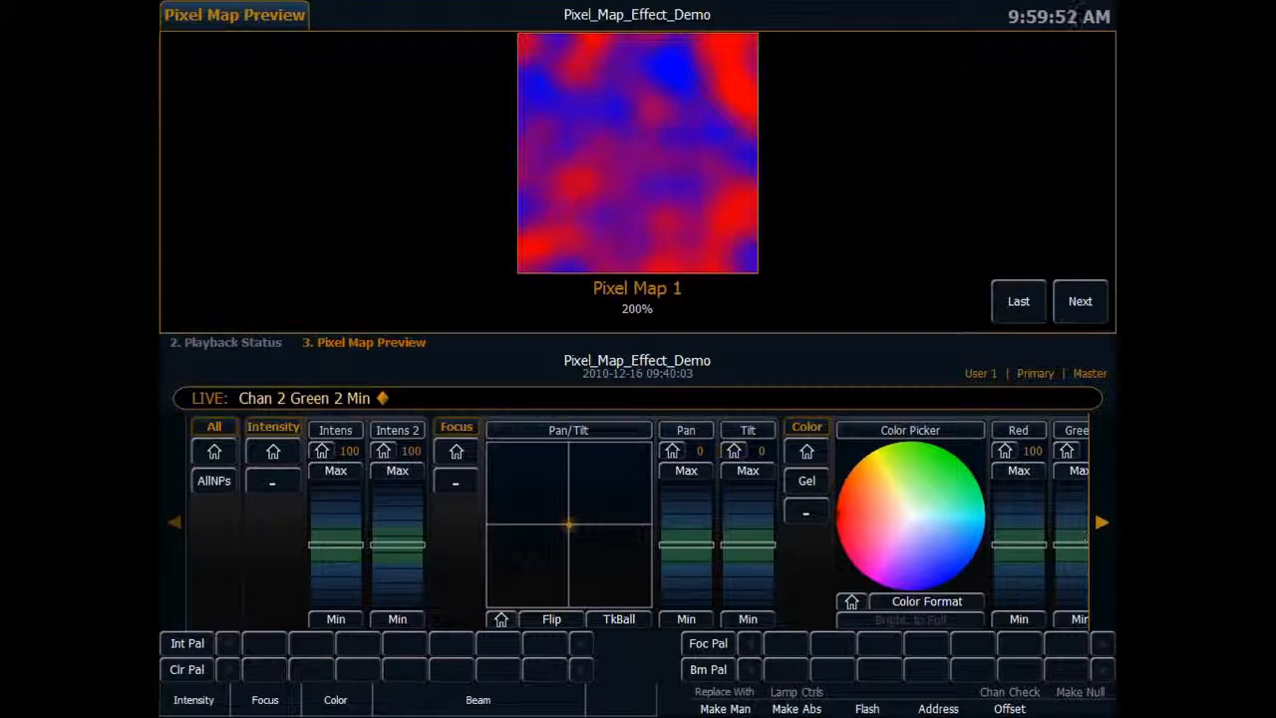
Try the Play loop reverse mode, restore Play loop forward, and raise Playback Speed 1 to 54.
{"action": "left_click", "coordinate": [1105, 519]}
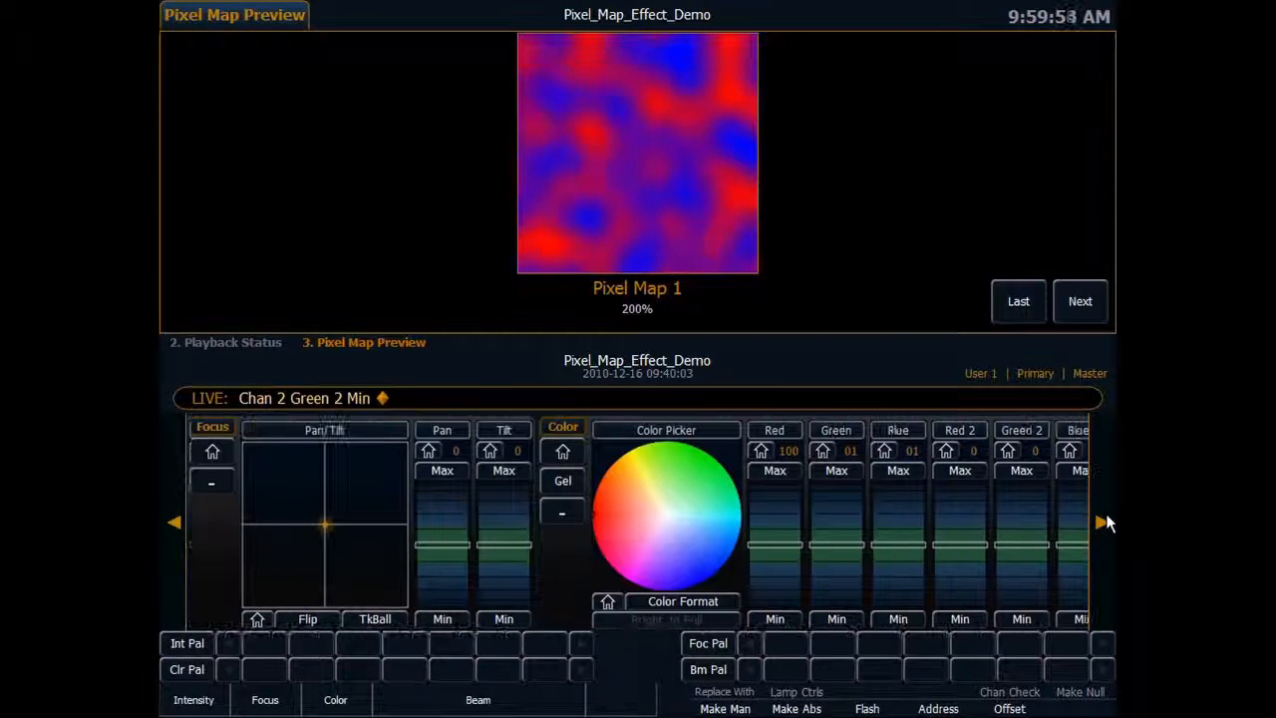
{"action": "left_click", "coordinate": [1103, 519]}
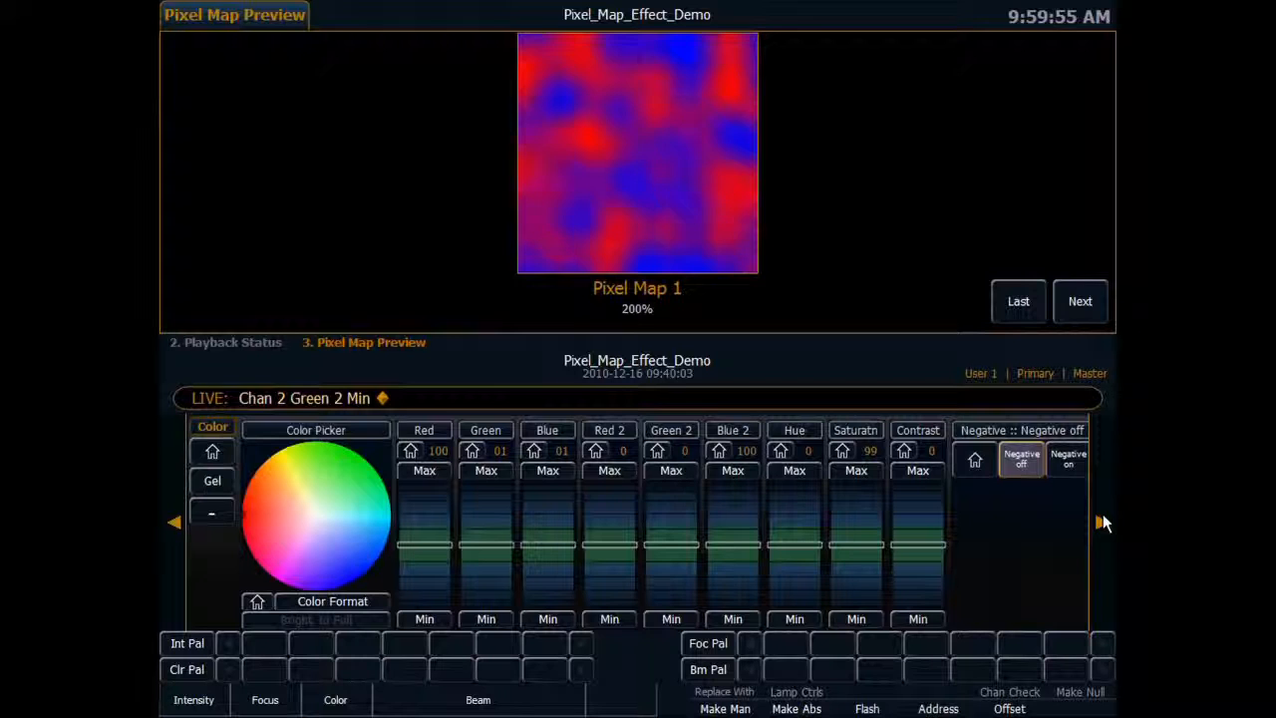
{"action": "left_click", "coordinate": [1102, 518]}
{"action": "left_click", "coordinate": [1103, 519]}
{"action": "left_click", "coordinate": [1103, 518]}
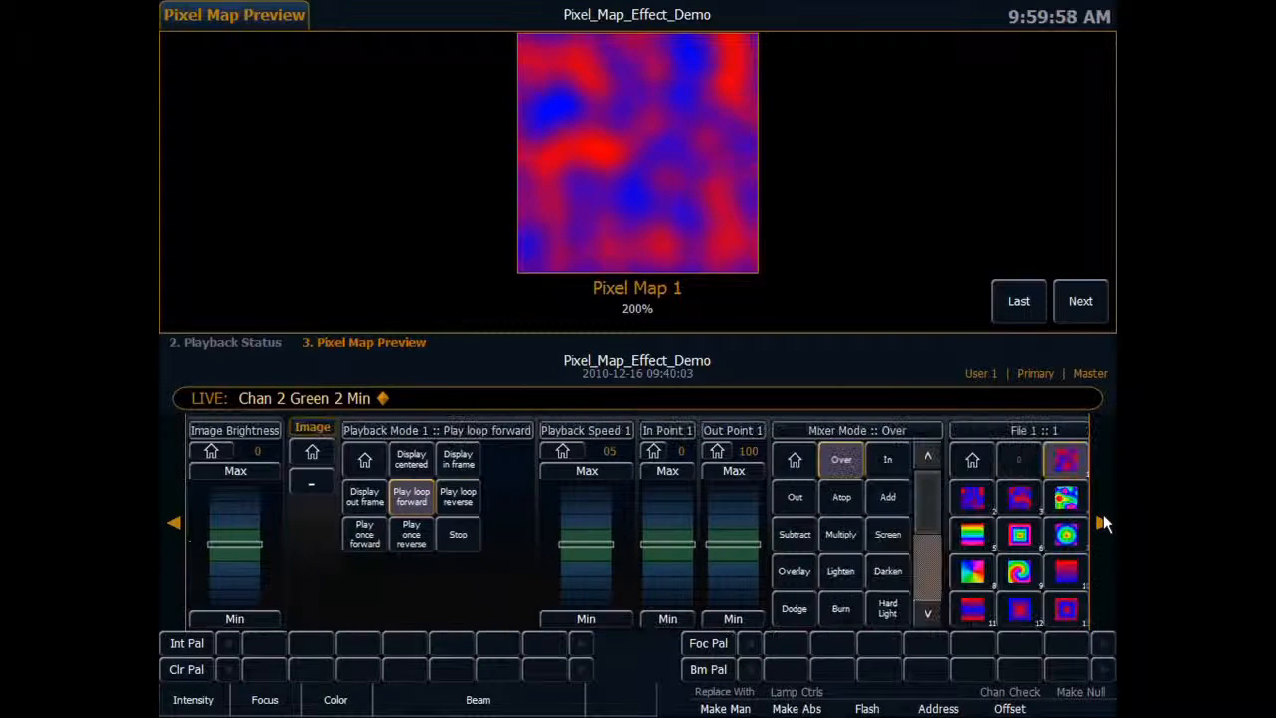
{"action": "left_click", "coordinate": [1103, 518]}
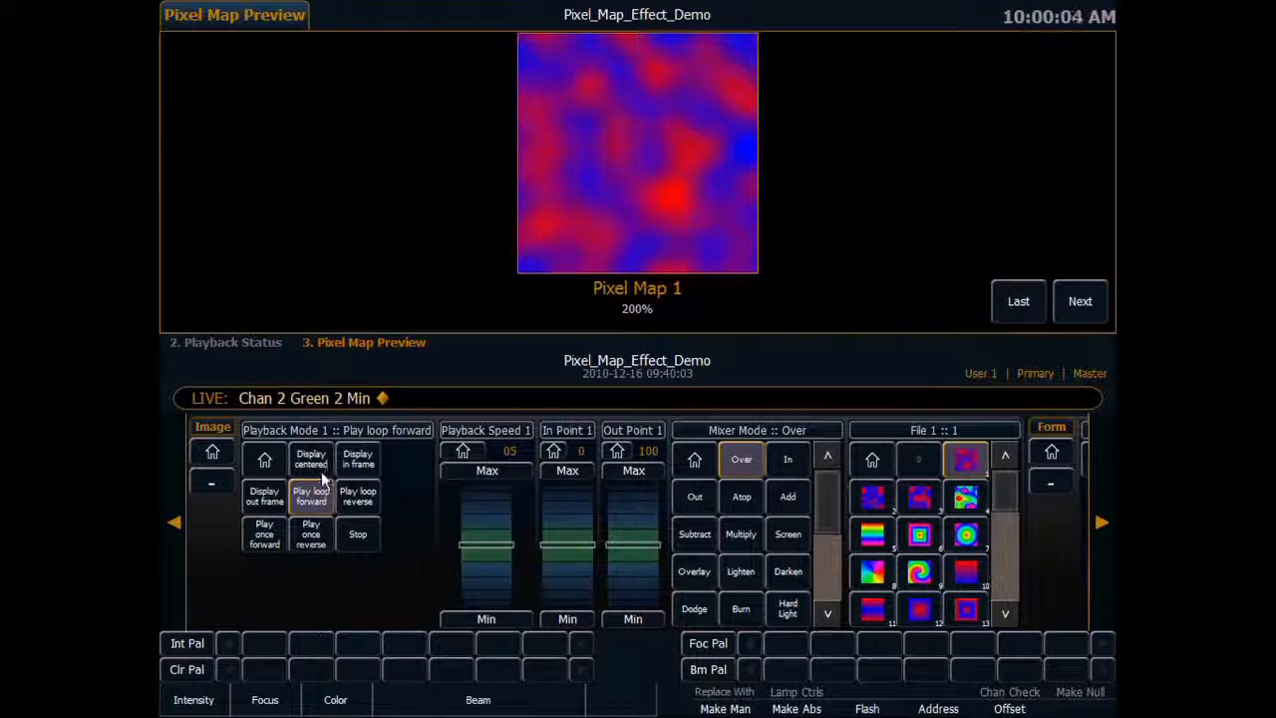
{"action": "left_click", "coordinate": [354, 498]}
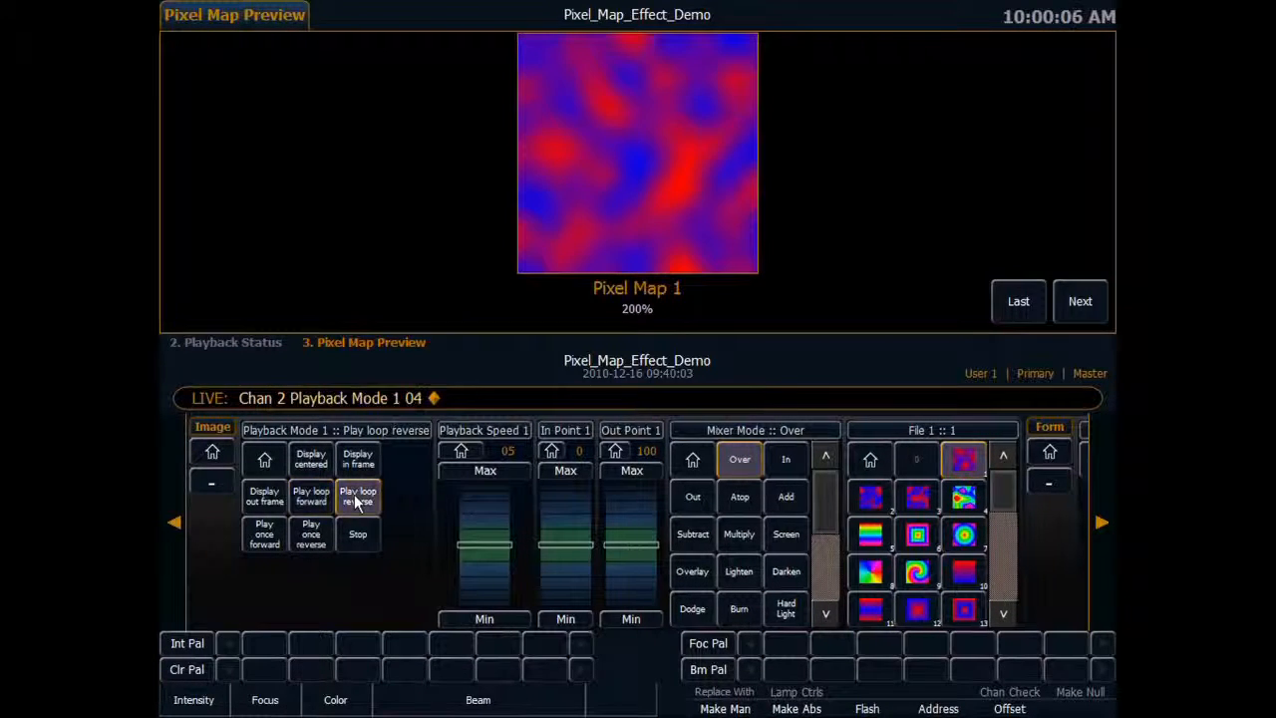
{"action": "left_click", "coordinate": [315, 498]}
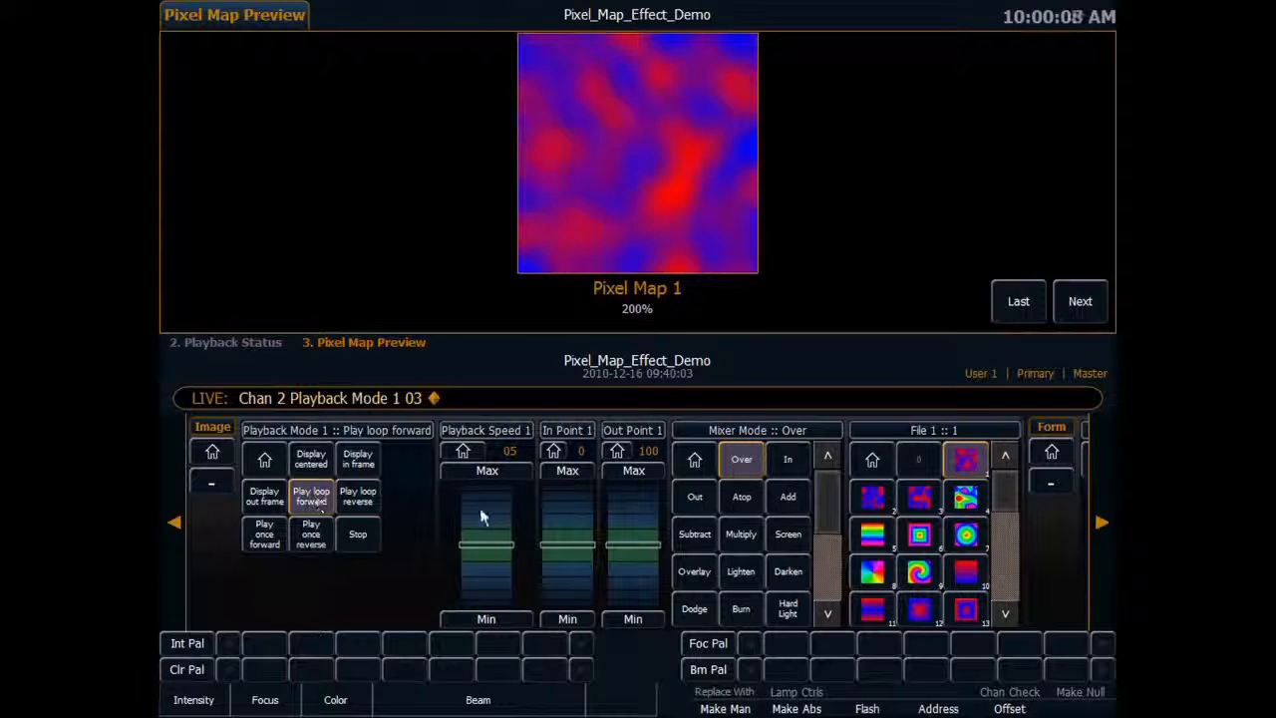
{"action": "left_click_drag", "start_coordinate": [481, 520], "coordinate": [482, 512]}
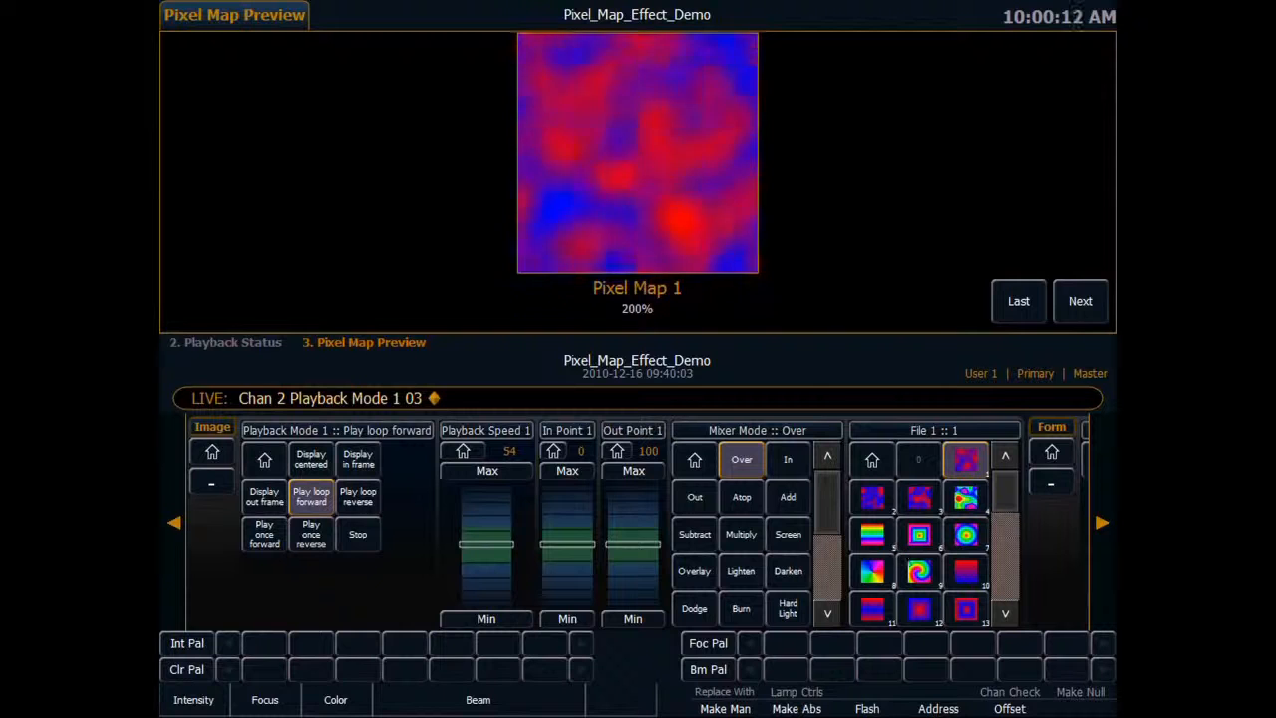
Raise the first Layer Effect parameter to 100.
{"action": "left_click", "coordinate": [1100, 524]}
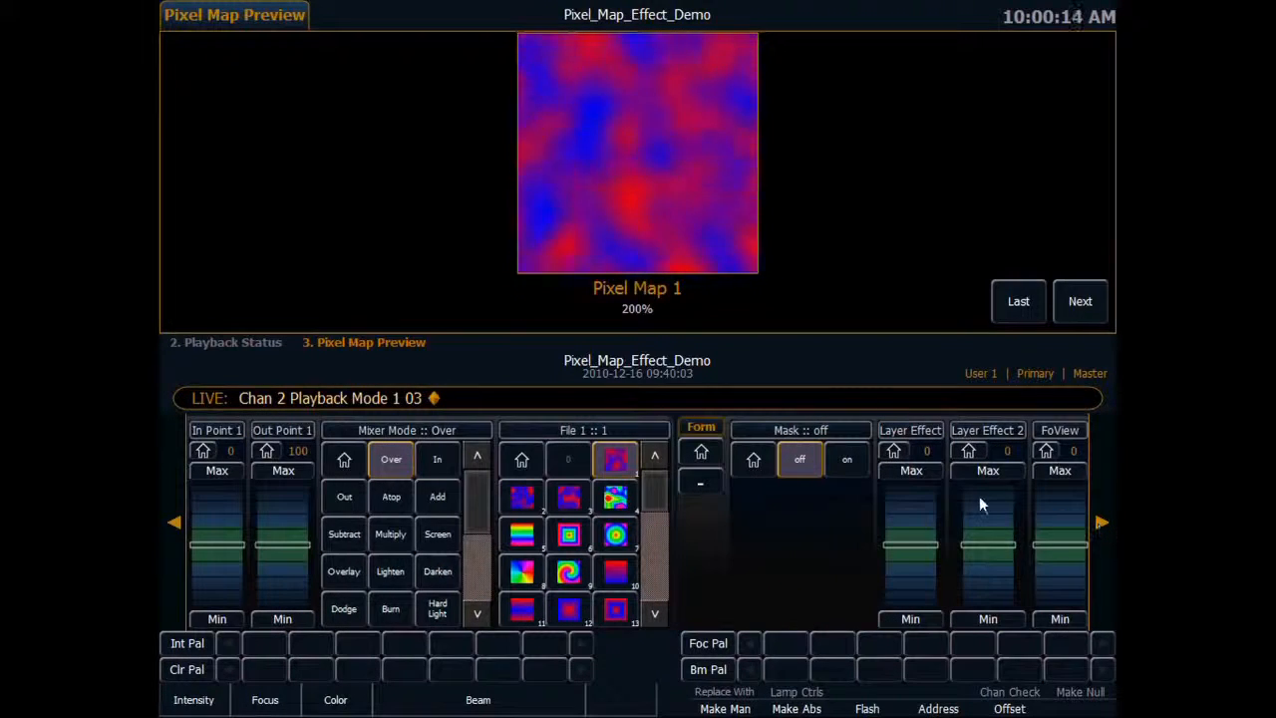
{"action": "left_click", "coordinate": [1102, 521]}
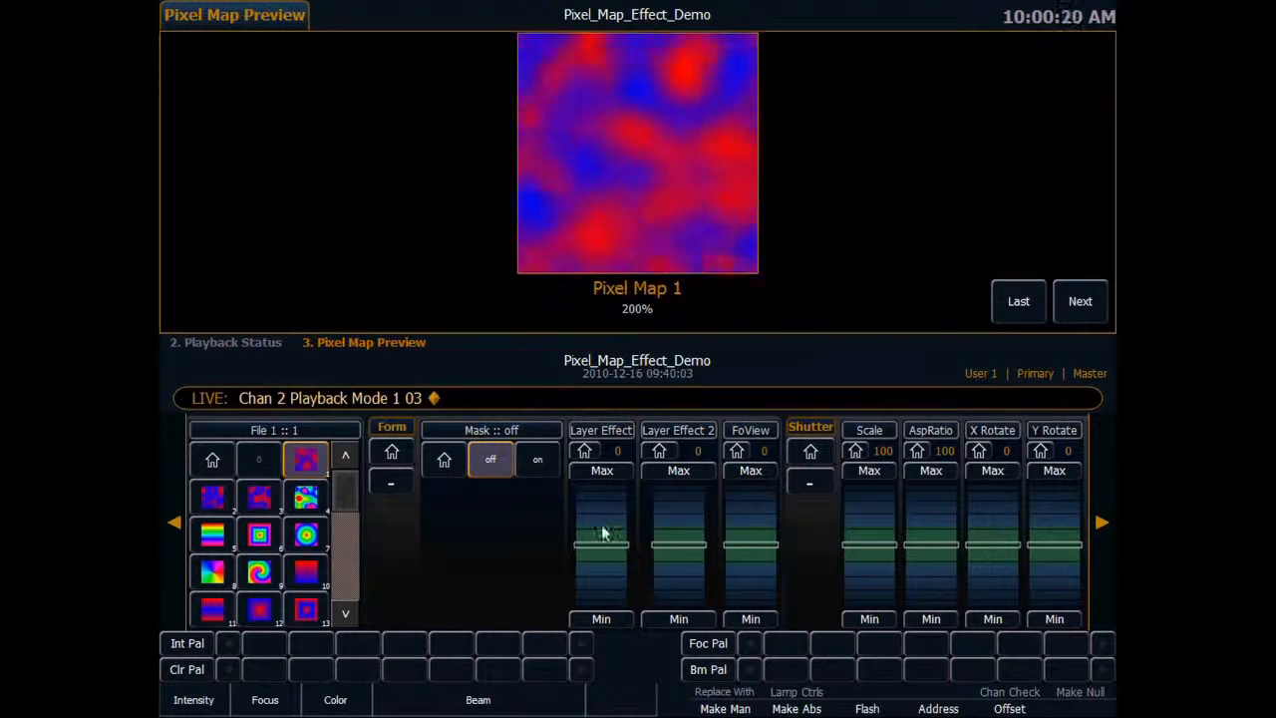
{"action": "scroll", "coordinate": [605, 518], "scroll_direction": "up", "scroll_amount": 10}
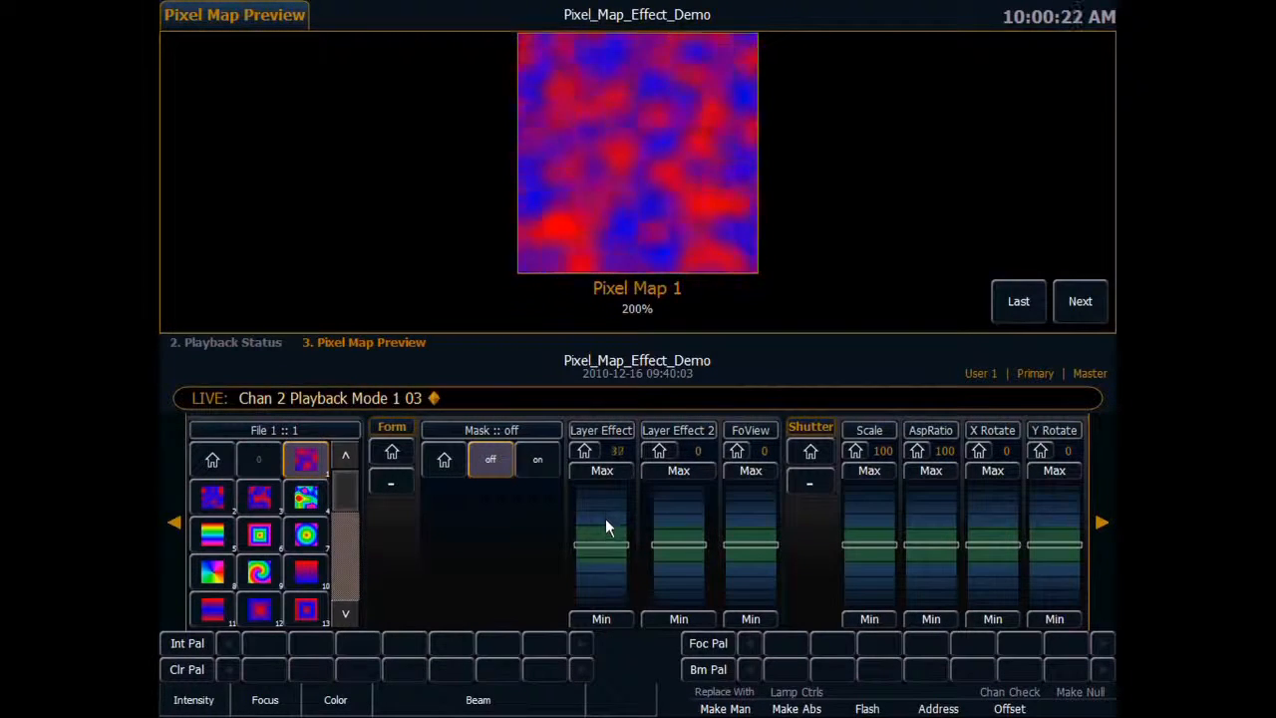
{"action": "scroll", "coordinate": [604, 513], "scroll_direction": "up", "scroll_amount": 10}
{"action": "scroll", "coordinate": [603, 517], "scroll_direction": "up", "scroll_amount": 7}
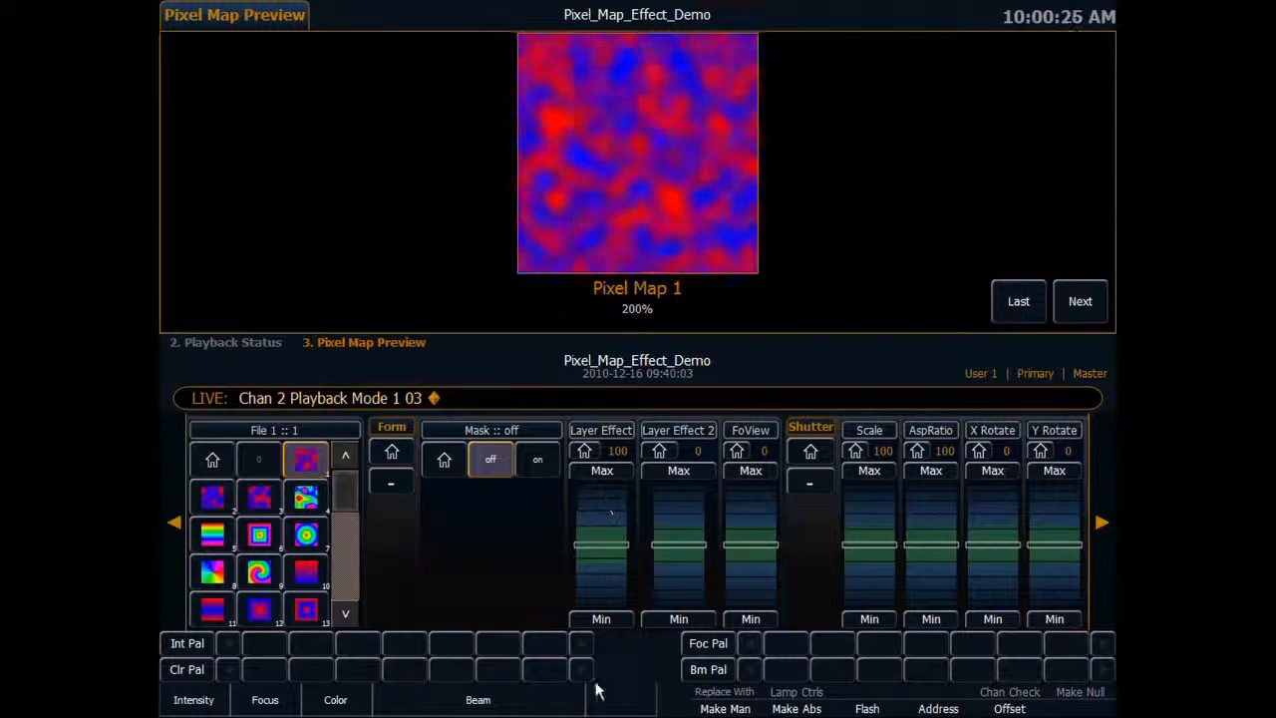
Lower the first Layer Effect parameter to -87 to enlarge the pattern's cells.
{"action": "scroll", "coordinate": [601, 583], "scroll_direction": "down", "scroll_amount": 20}
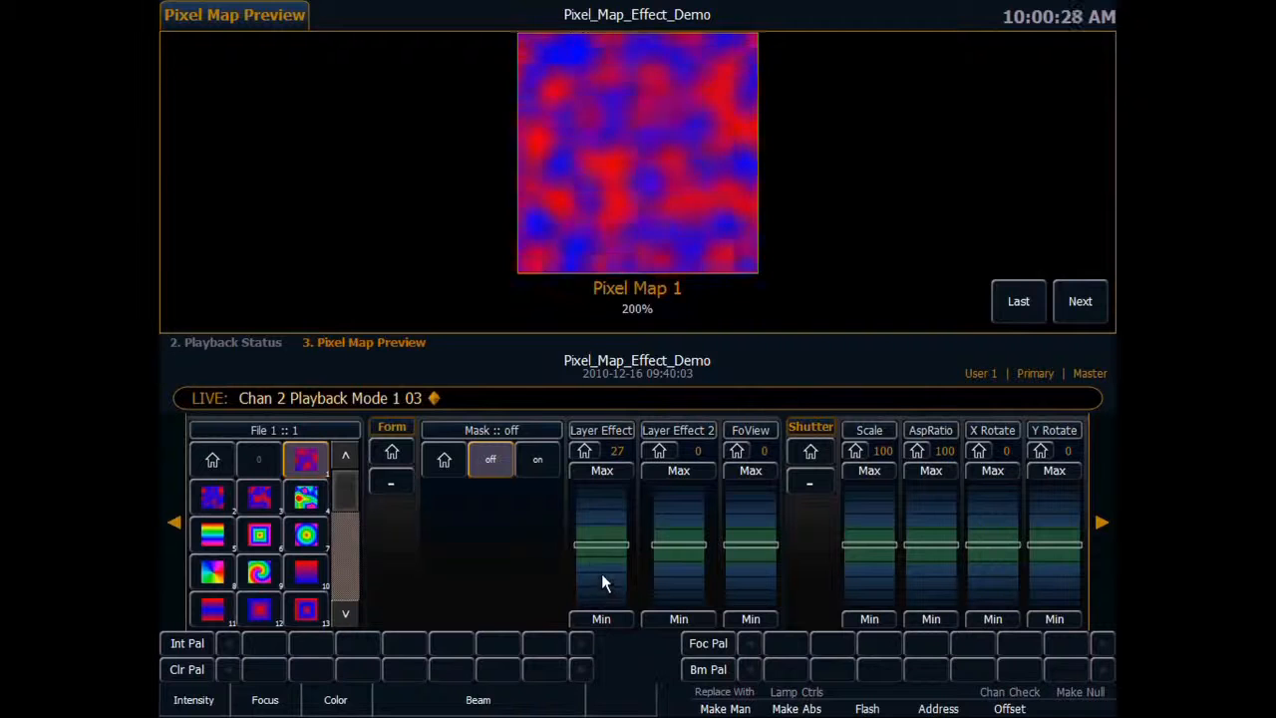
{"action": "scroll", "coordinate": [601, 583], "scroll_direction": "down", "scroll_amount": 11}
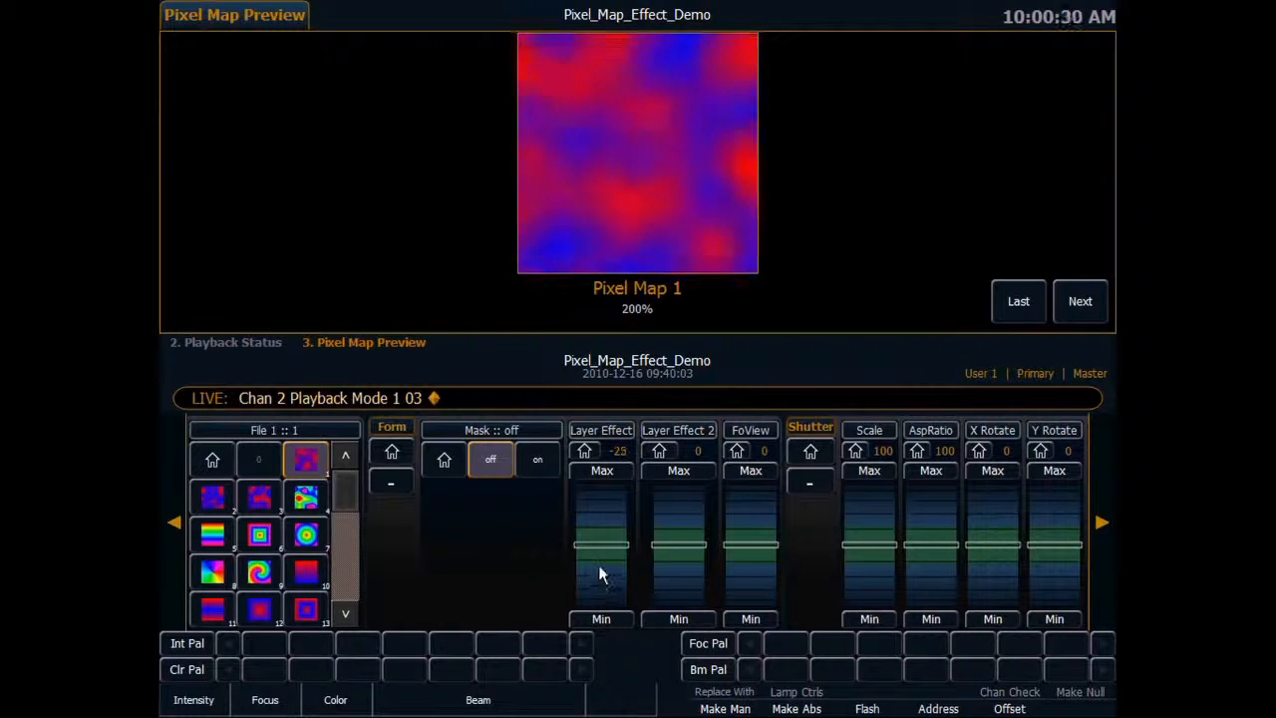
{"action": "scroll", "coordinate": [599, 582], "scroll_direction": "down", "scroll_amount": 7}
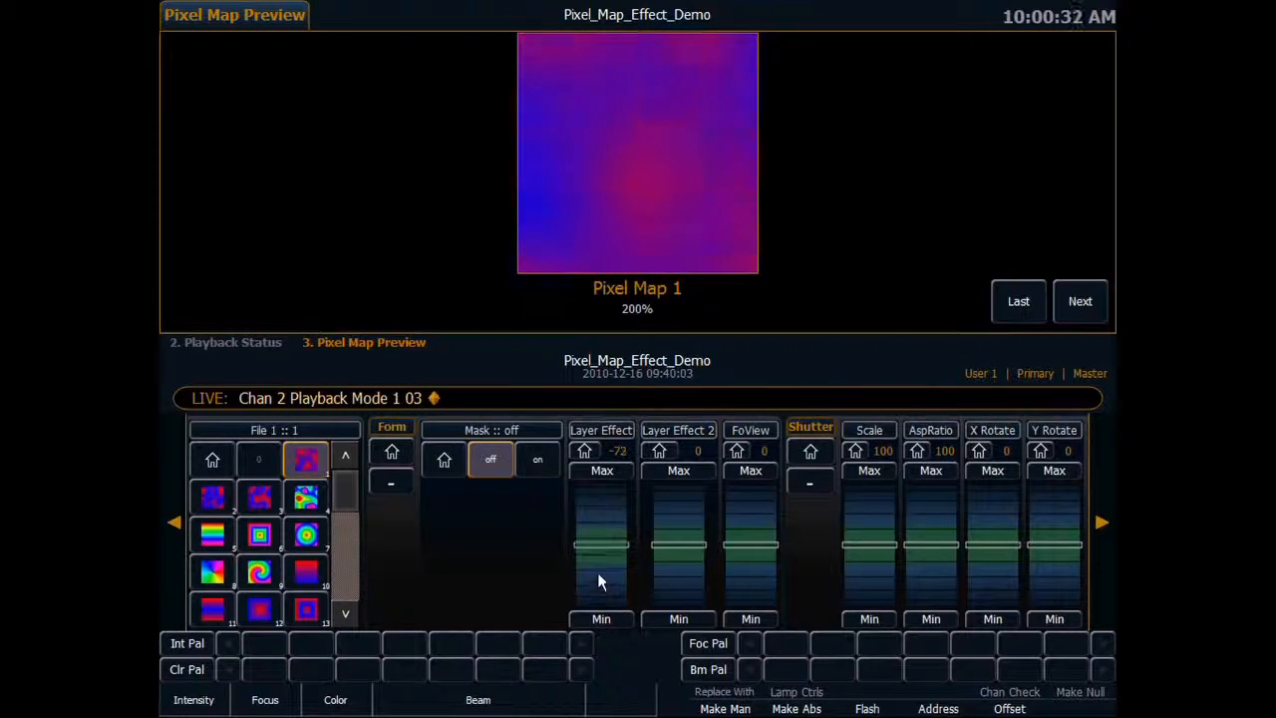
{"action": "left_click", "coordinate": [175, 521]}
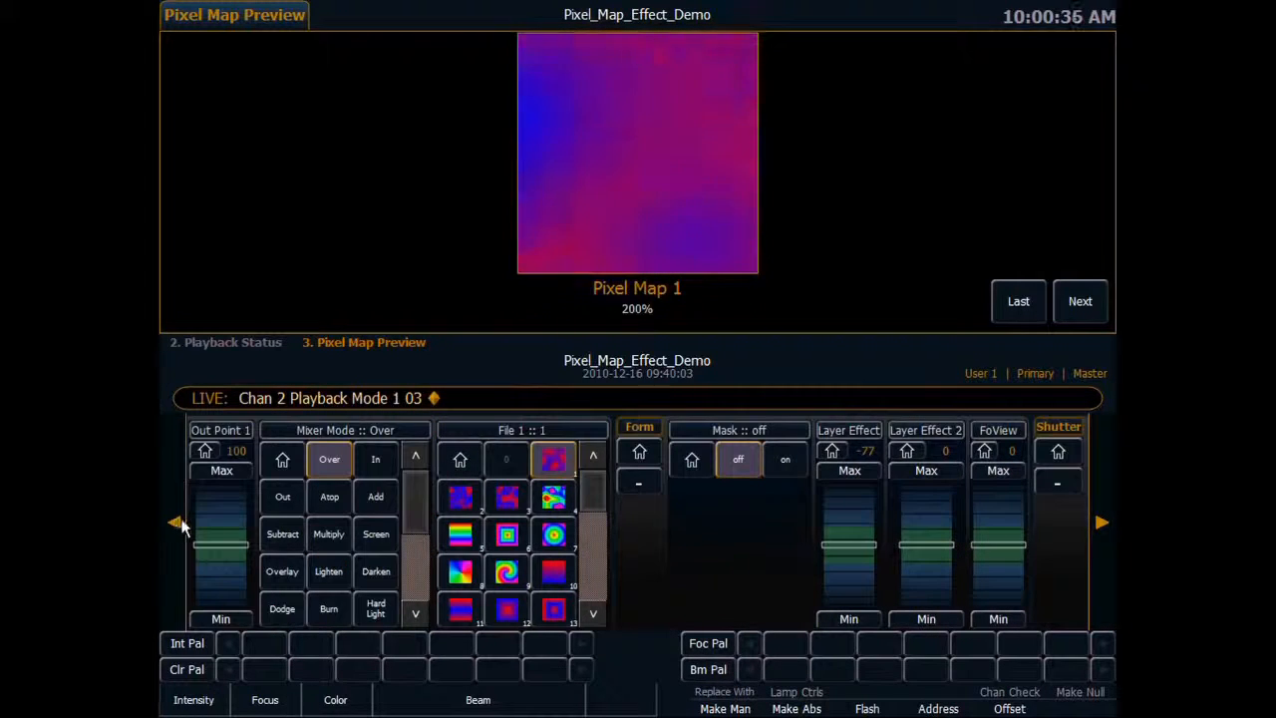
{"action": "left_click", "coordinate": [1101, 523]}
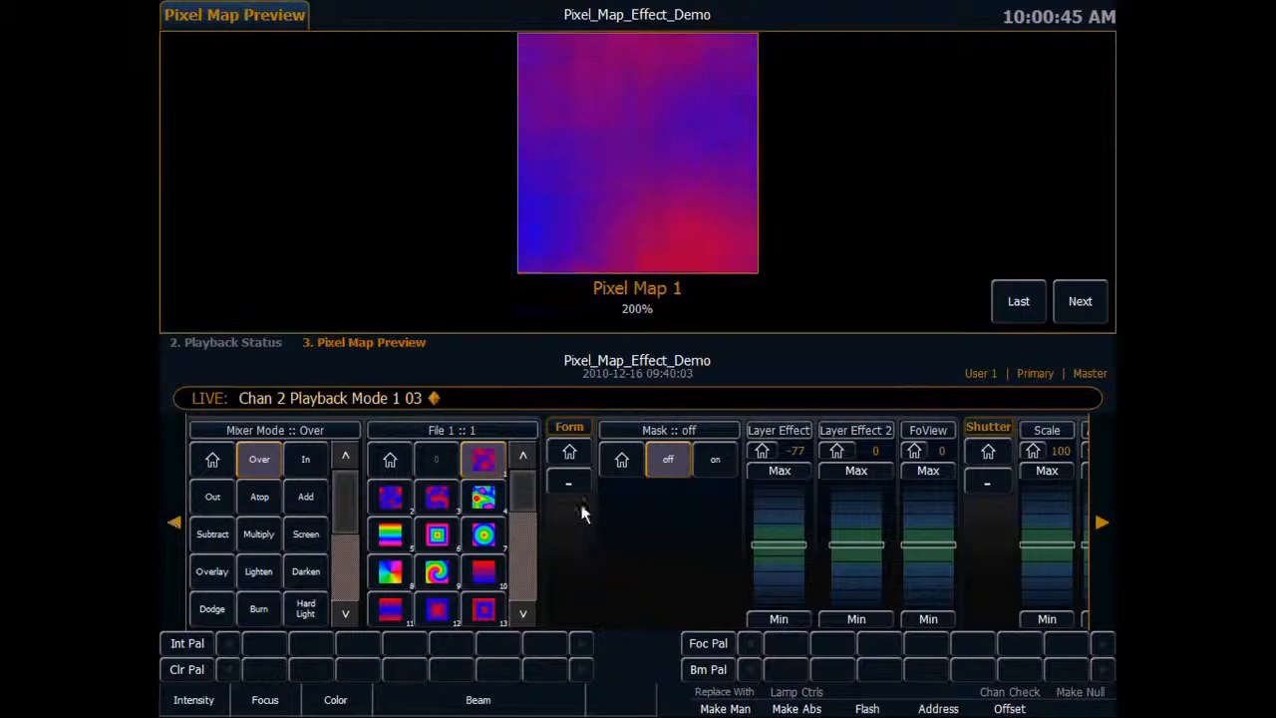
{"action": "left_click", "coordinate": [783, 573]}
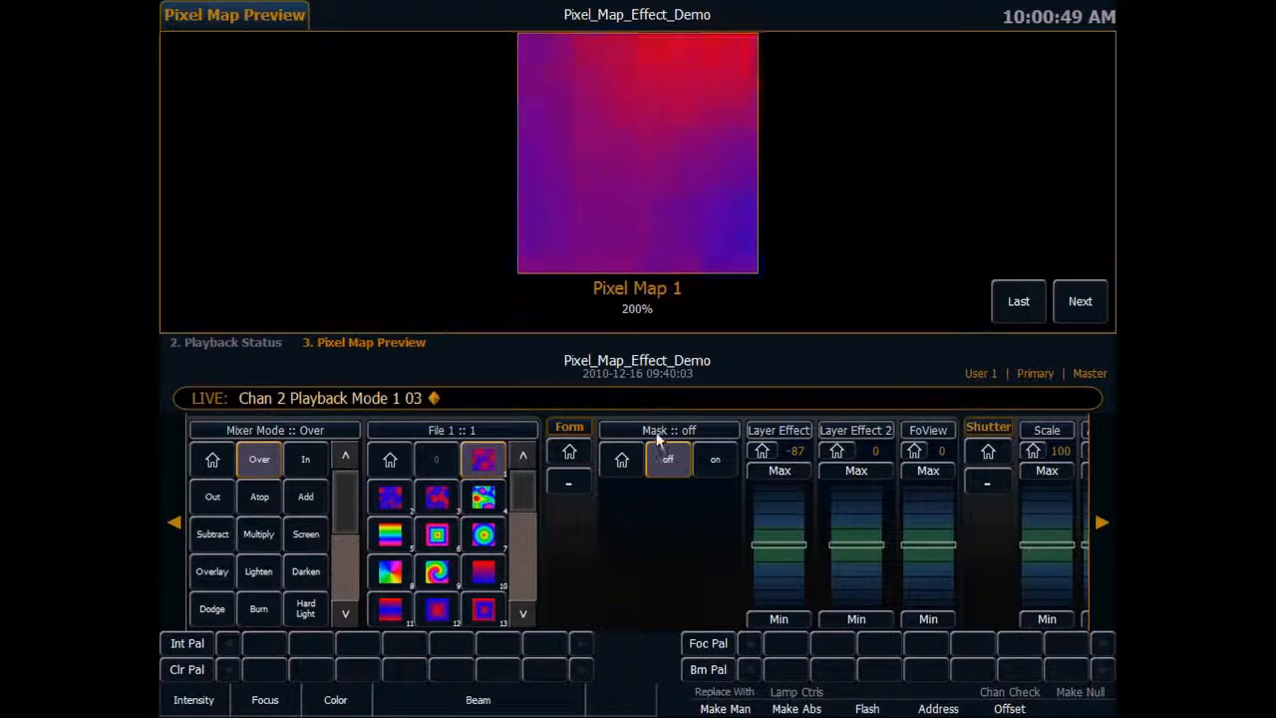
Try effect files 2 and 3 on the layer, and adjust the first Layer Effect parameter to -36 with file 3.
{"action": "left_click", "coordinate": [396, 502]}
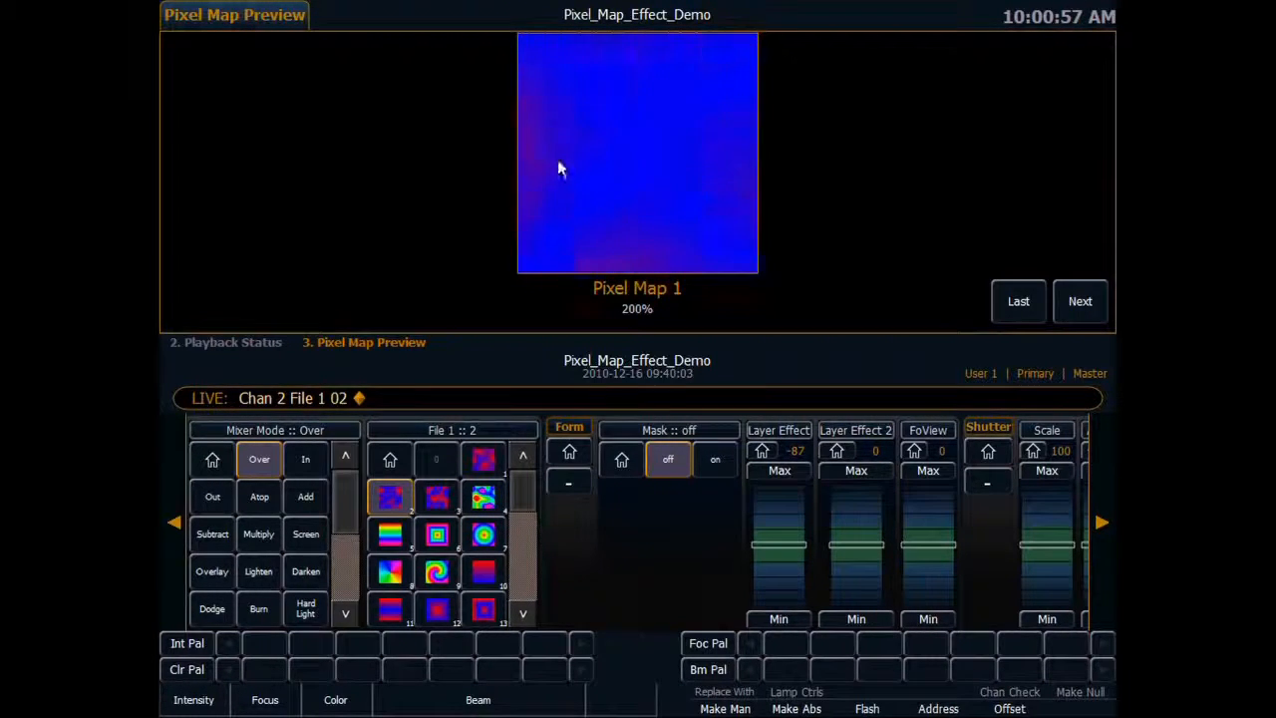
{"action": "left_click", "coordinate": [438, 501]}
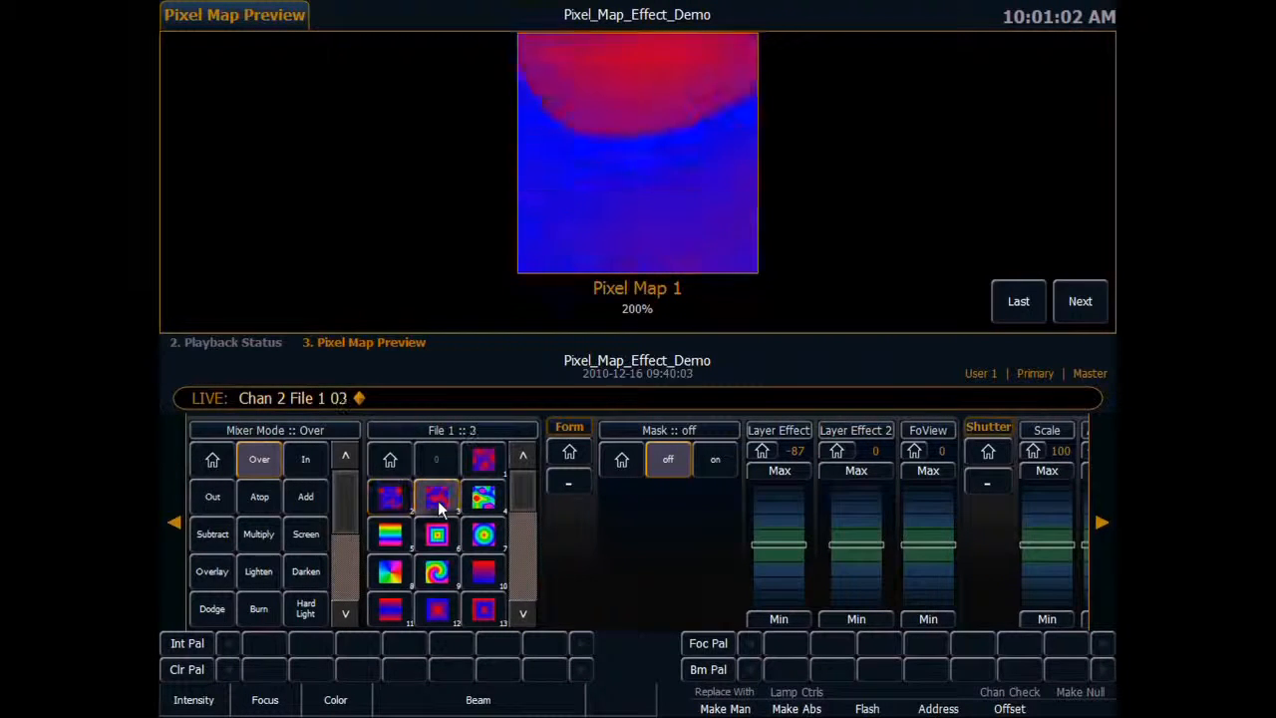
{"action": "left_click", "coordinate": [783, 578]}
{"action": "left_click", "coordinate": [781, 512]}
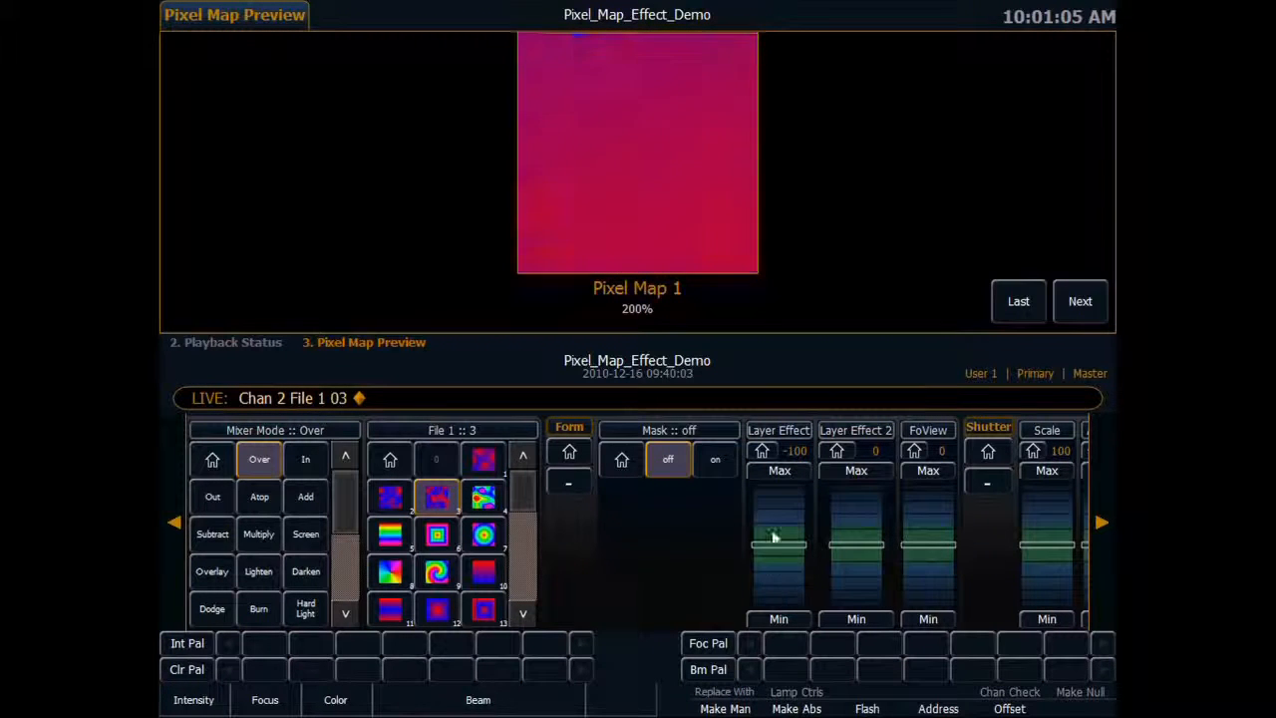
{"action": "left_click", "coordinate": [779, 513]}
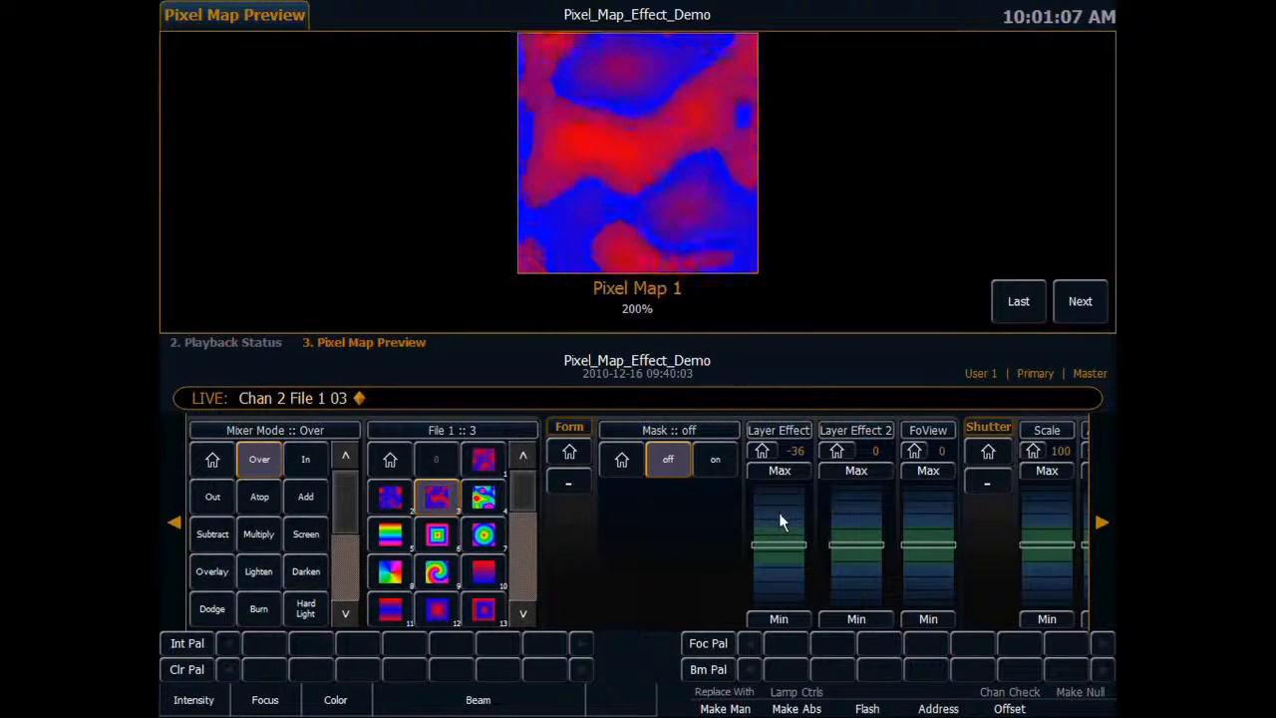
Select the rainbow plasma effect, file 4, and raise Layer Effect 2 to 55.
{"action": "left_click", "coordinate": [483, 503]}
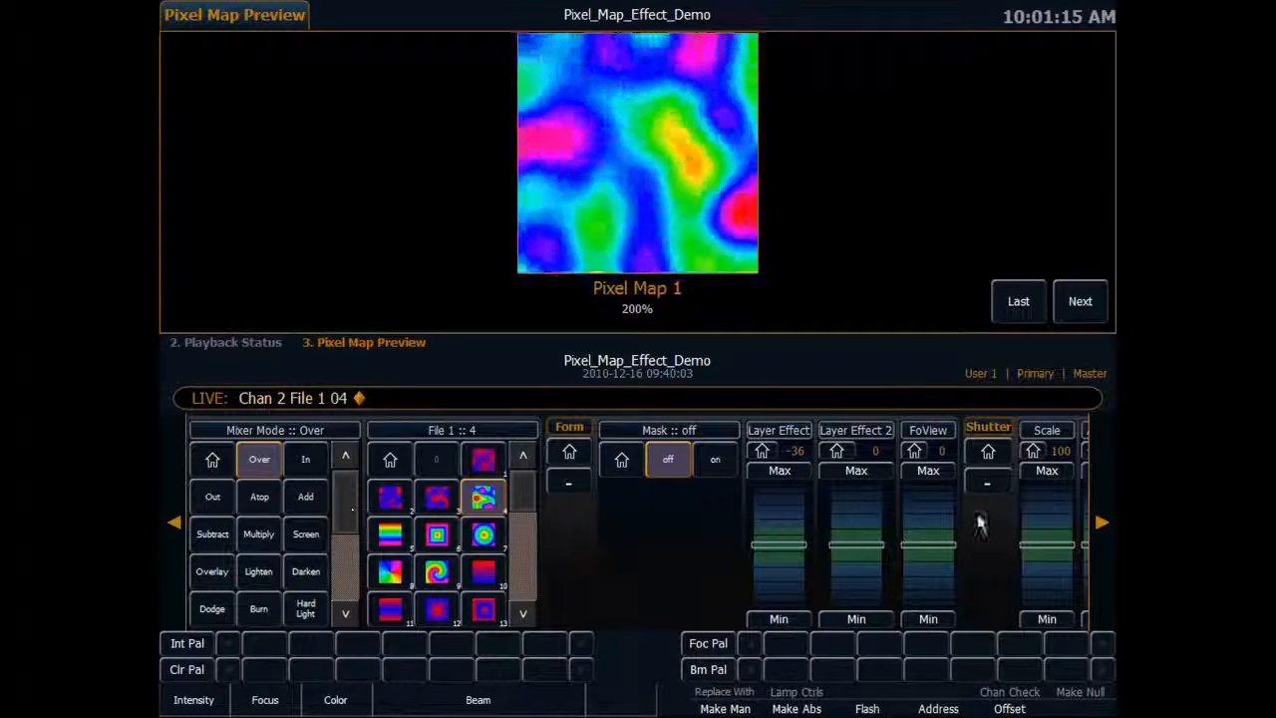
{"action": "left_click", "coordinate": [1100, 519]}
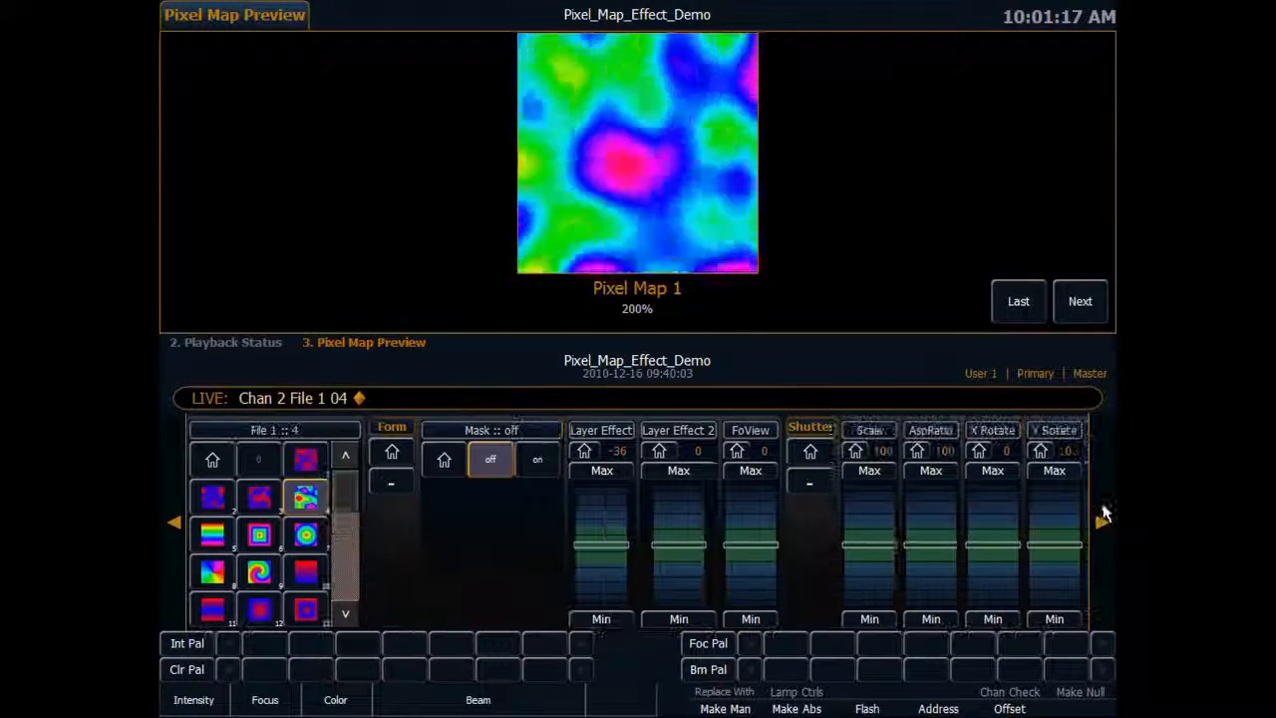
{"action": "scroll", "coordinate": [679, 512], "scroll_direction": "up", "scroll_amount": 10}
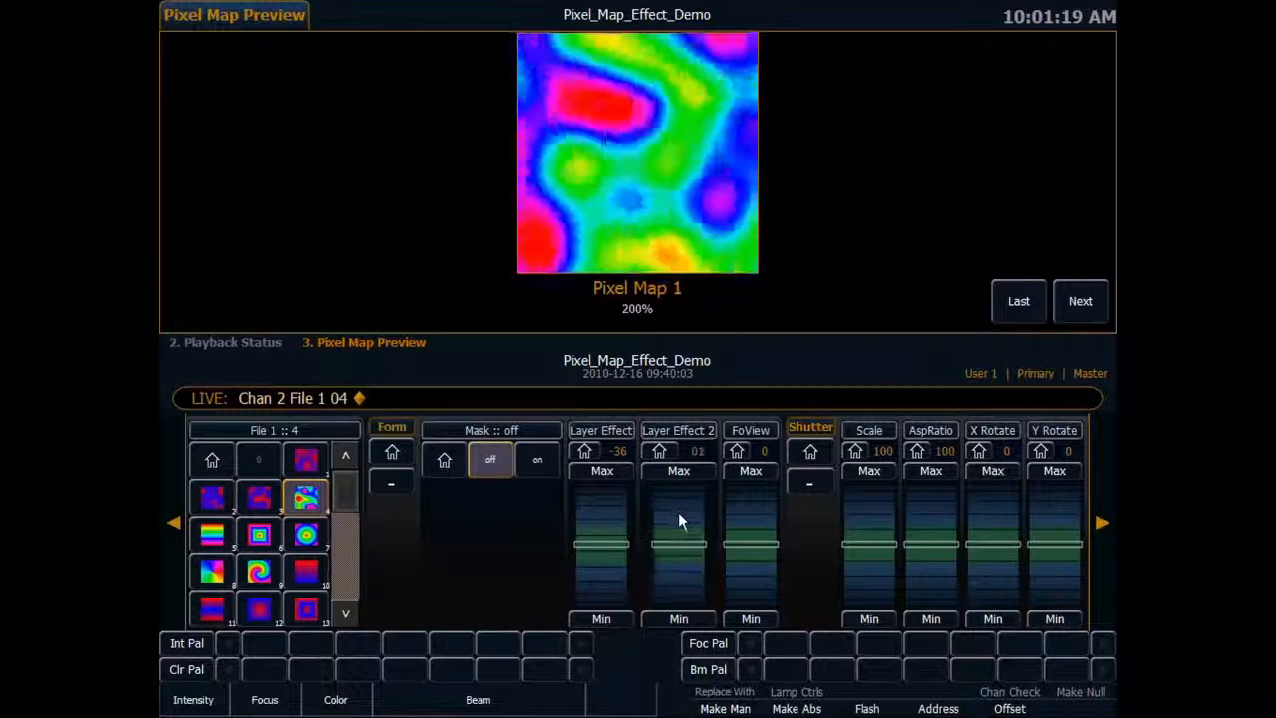
{"action": "scroll", "coordinate": [679, 512], "scroll_direction": "up", "scroll_amount": 5}
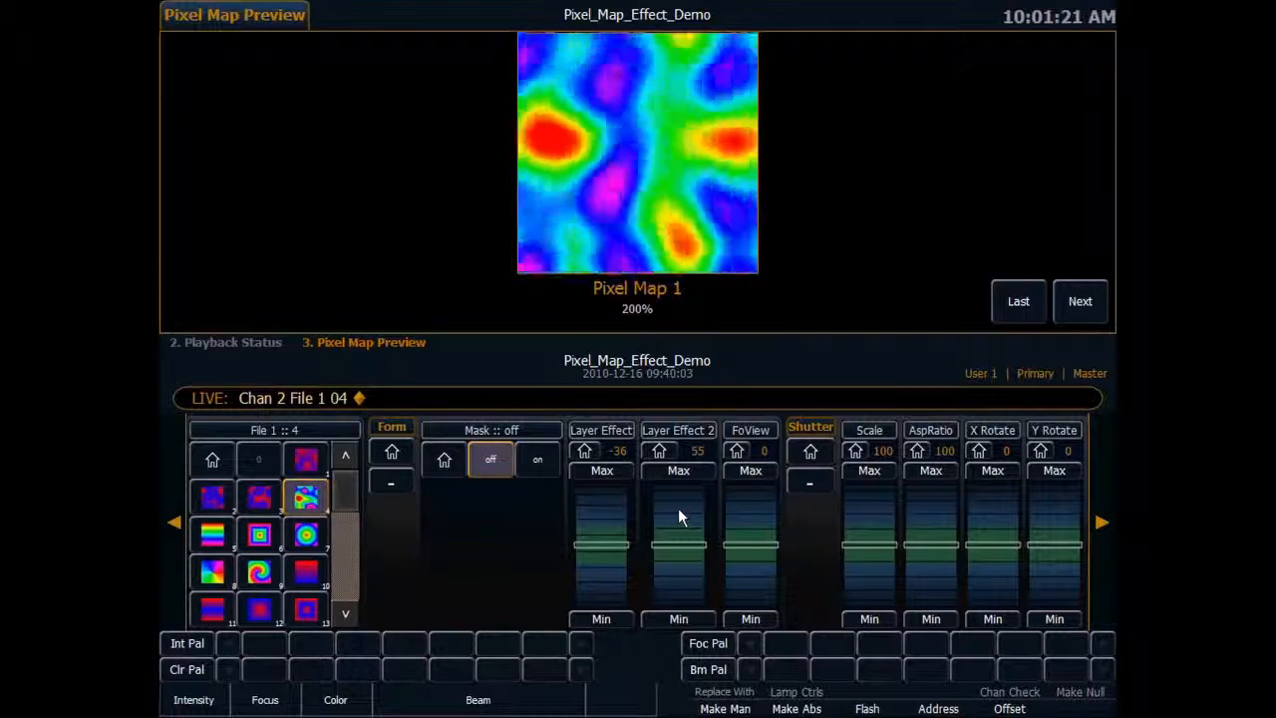
Try rotating the layer with Z Rotate, and return Z Rotate to its home value.
{"action": "left_click", "coordinate": [1100, 520]}
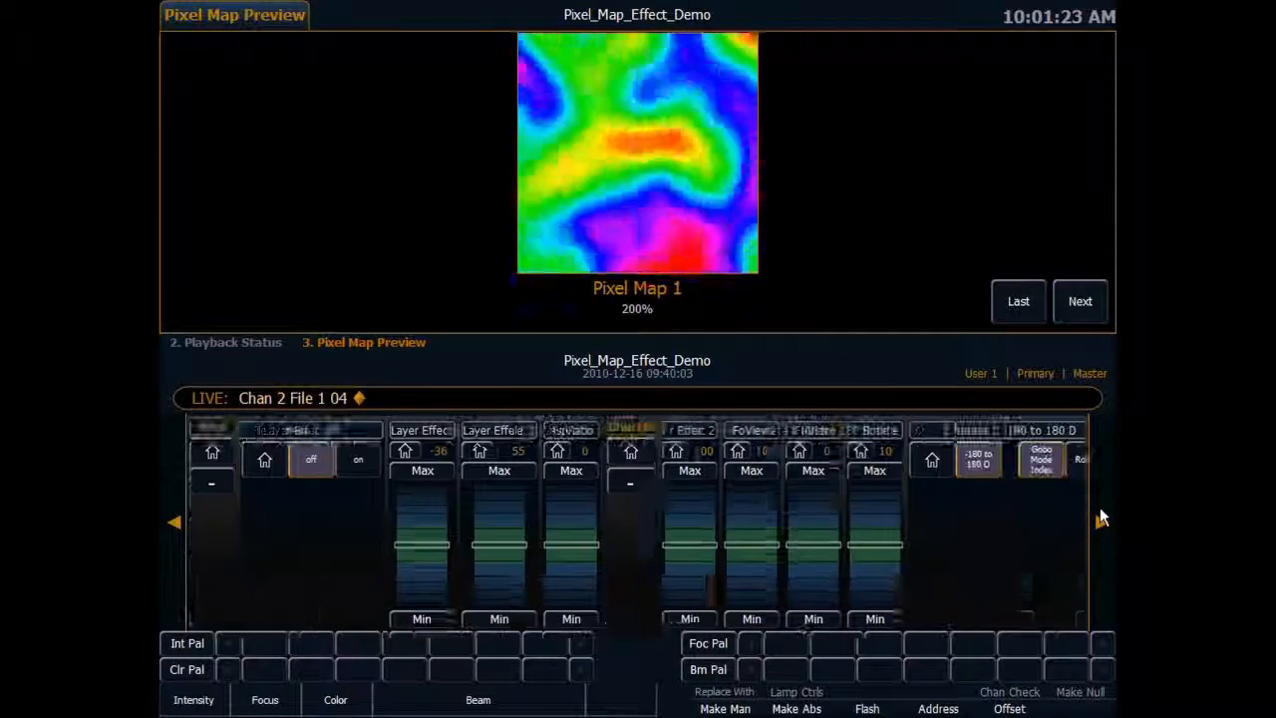
{"action": "left_click", "coordinate": [809, 434]}
{"action": "scroll", "coordinate": [743, 512], "scroll_direction": "up", "scroll_amount": 8}
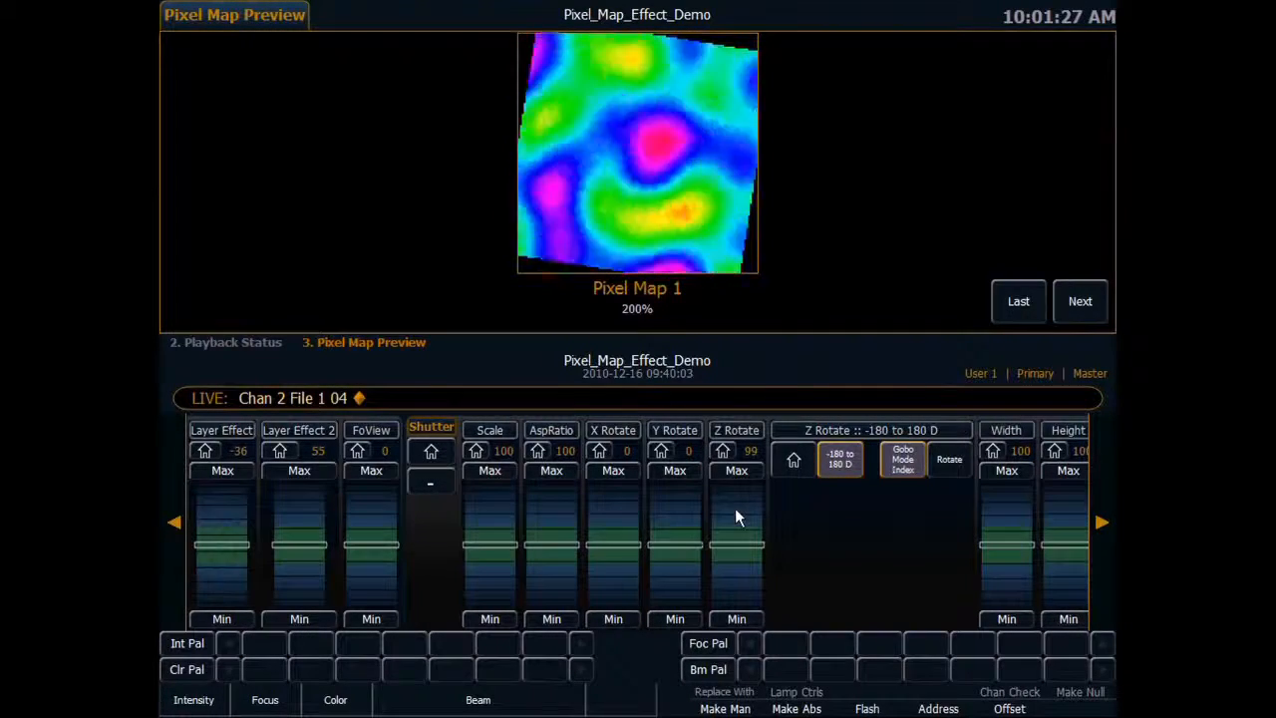
{"action": "left_click", "coordinate": [723, 451]}
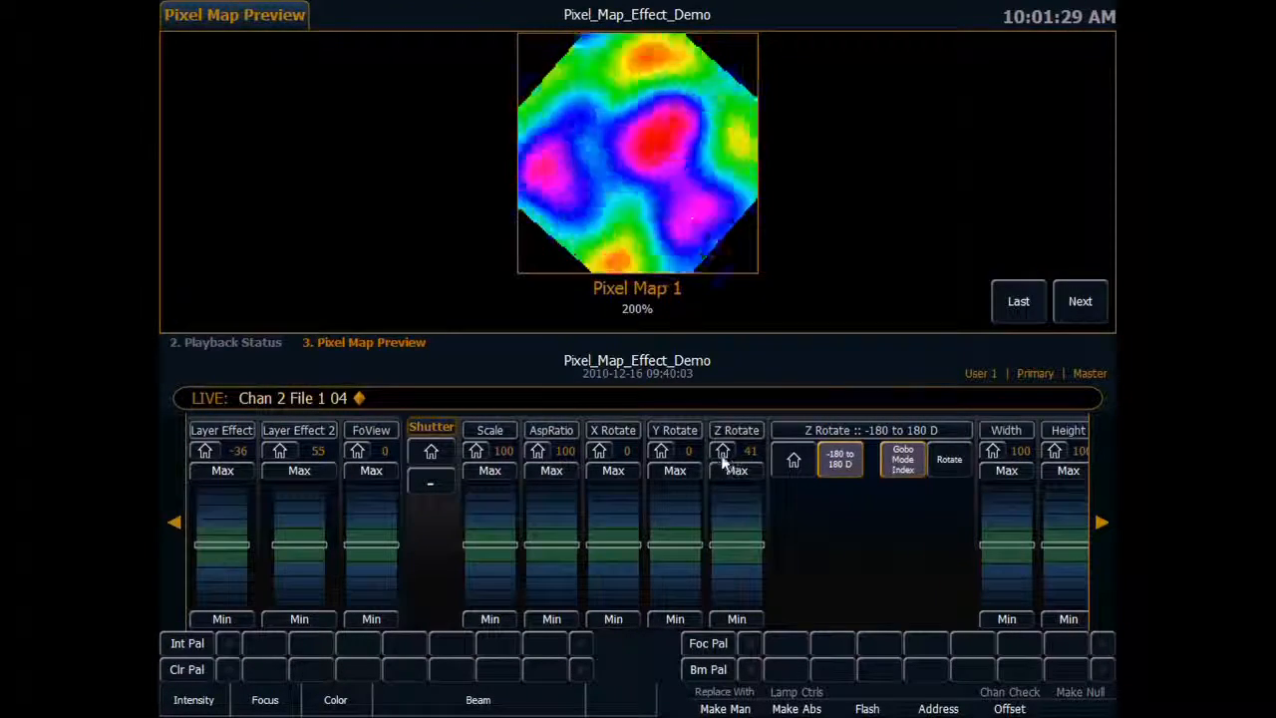
Select the horizontal rainbow effect, file 5, and return the first Layer Effect parameter to its home value.
{"action": "left_click", "coordinate": [176, 520]}
{"action": "left_click", "coordinate": [176, 520]}
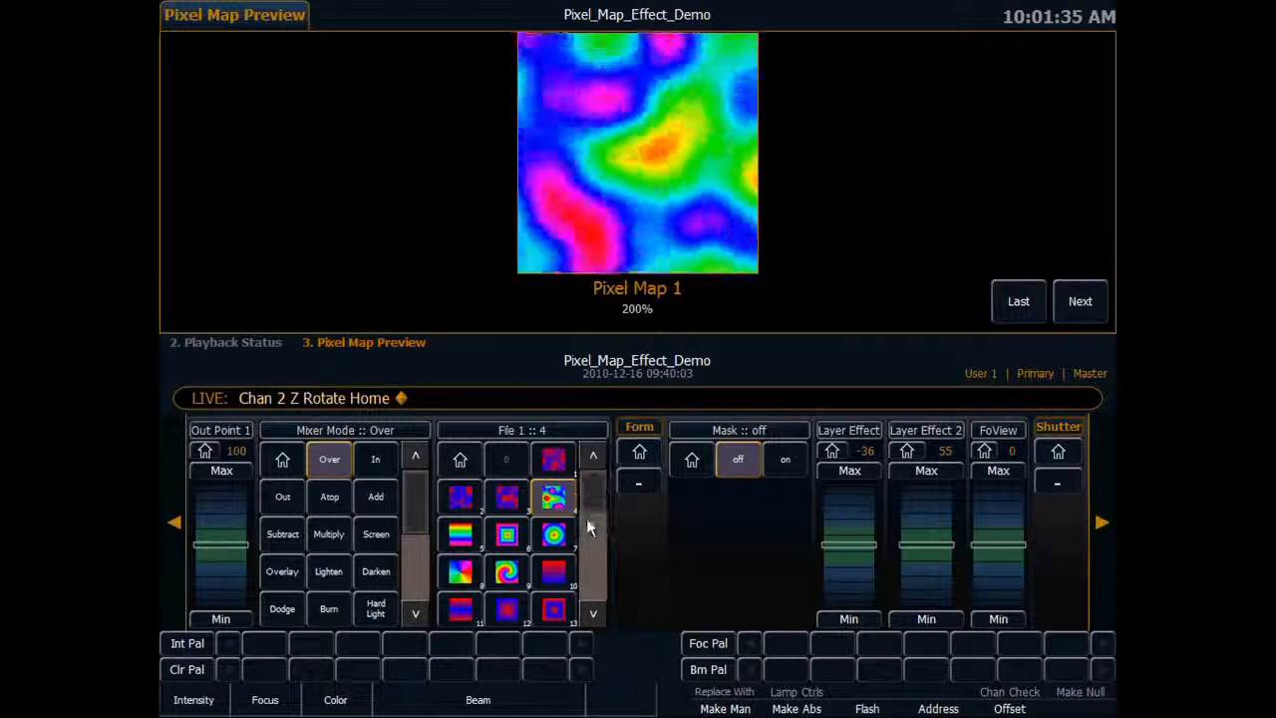
{"action": "left_click", "coordinate": [462, 539]}
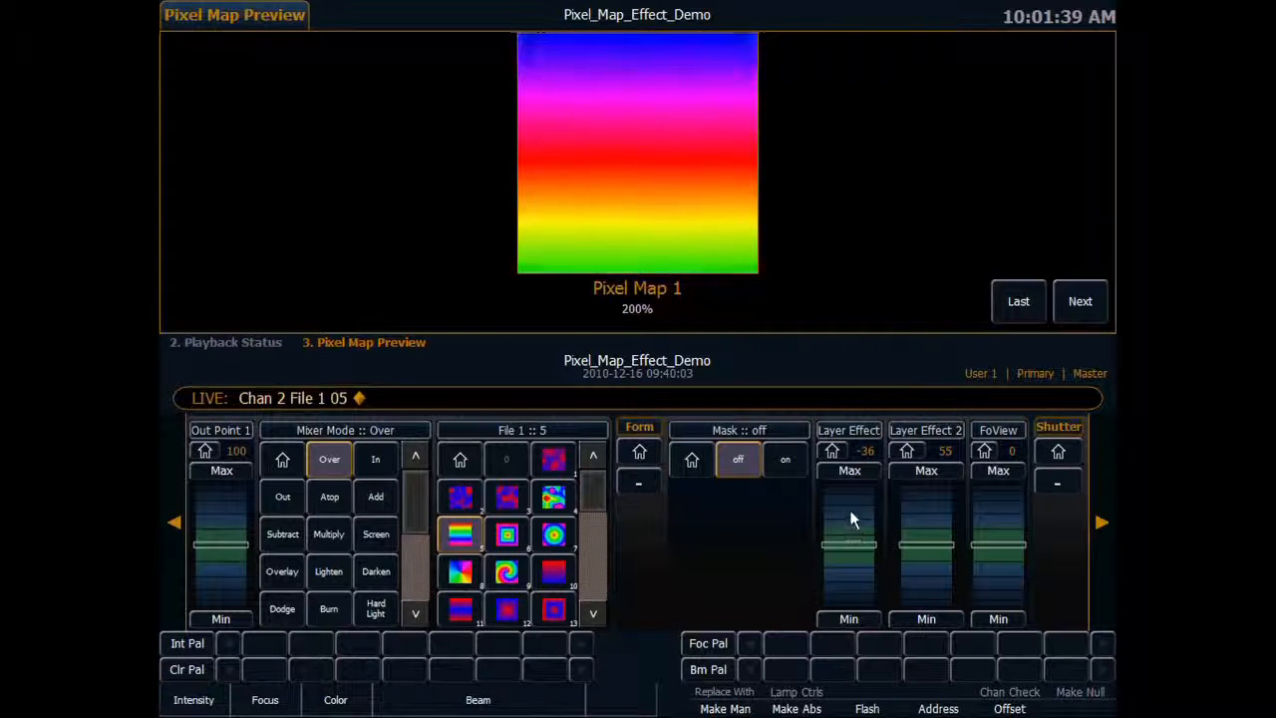
{"action": "left_click", "coordinate": [831, 451]}
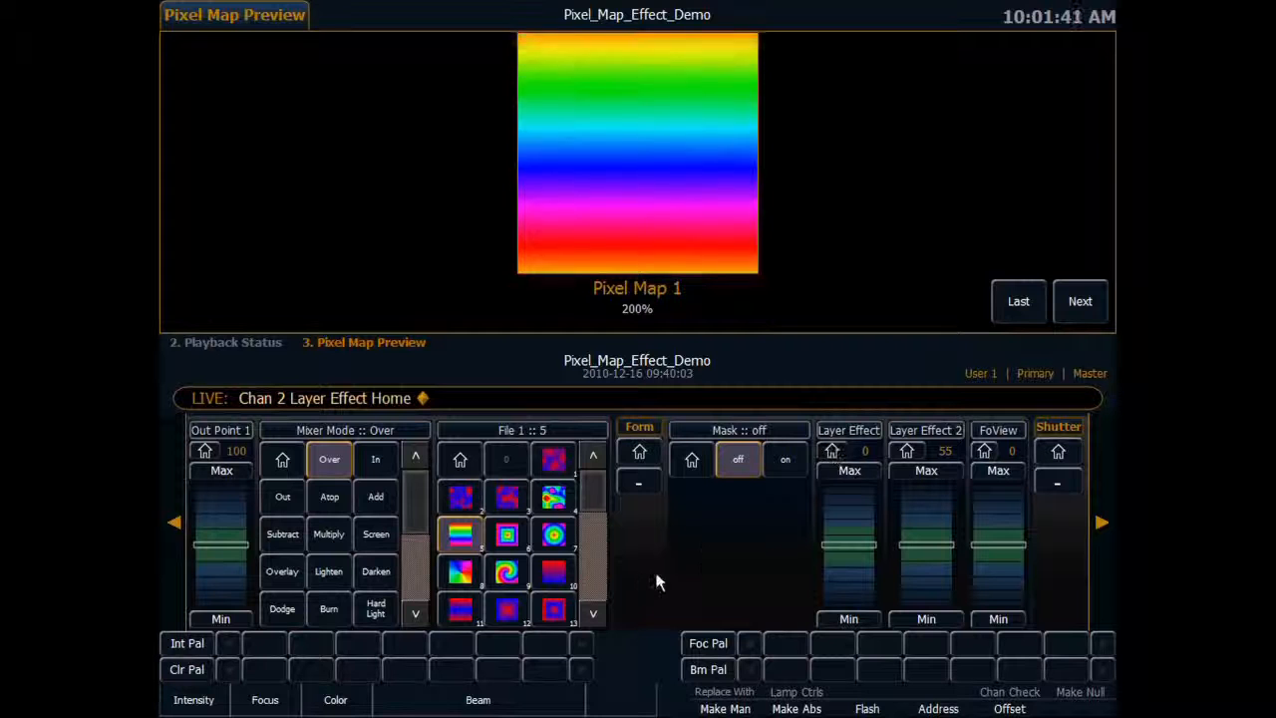
Try rainbow effect files 6, 7 and 8 on the layer, and return to file 5.
{"action": "left_click", "coordinate": [509, 536]}
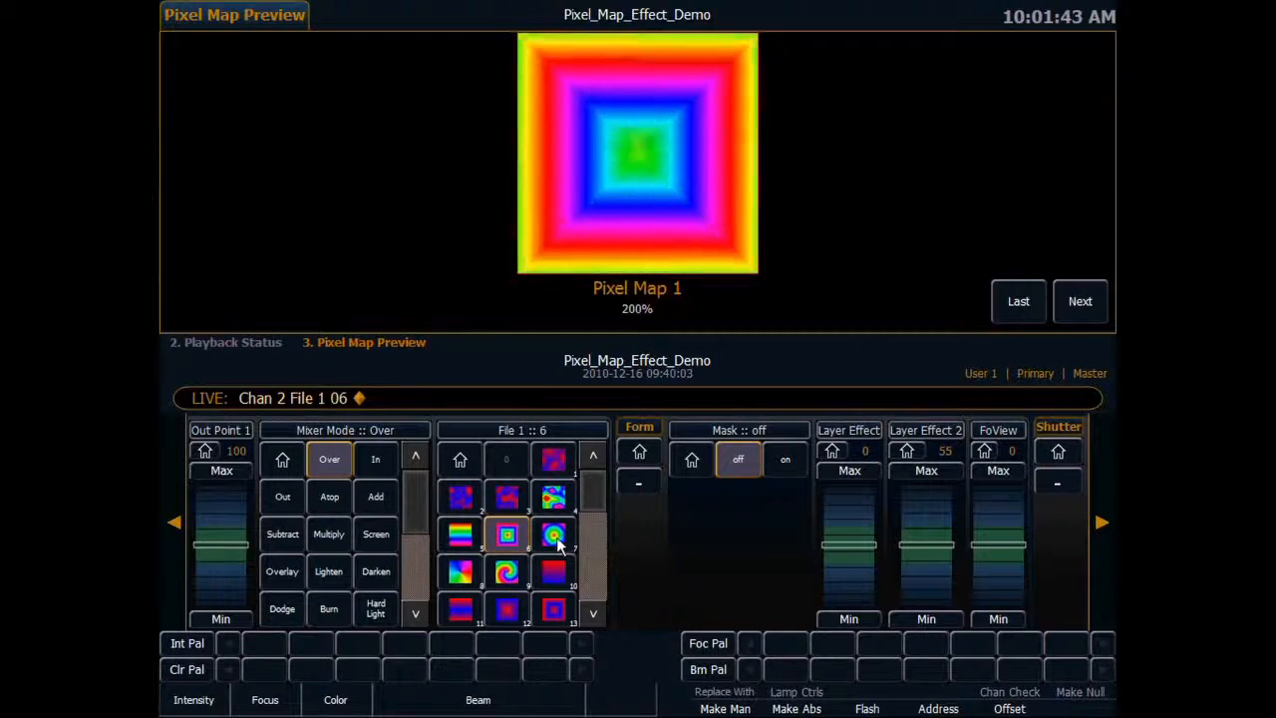
{"action": "left_click", "coordinate": [555, 544]}
{"action": "left_click", "coordinate": [461, 576]}
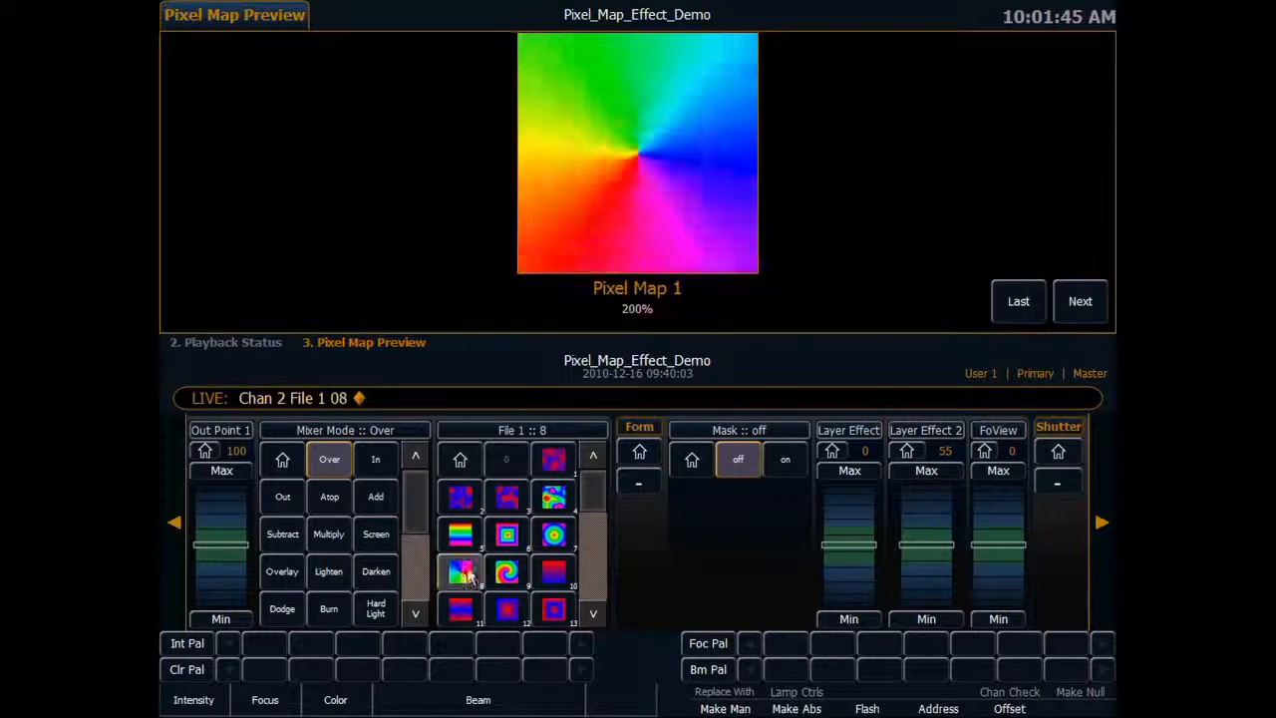
{"action": "left_click", "coordinate": [470, 540]}
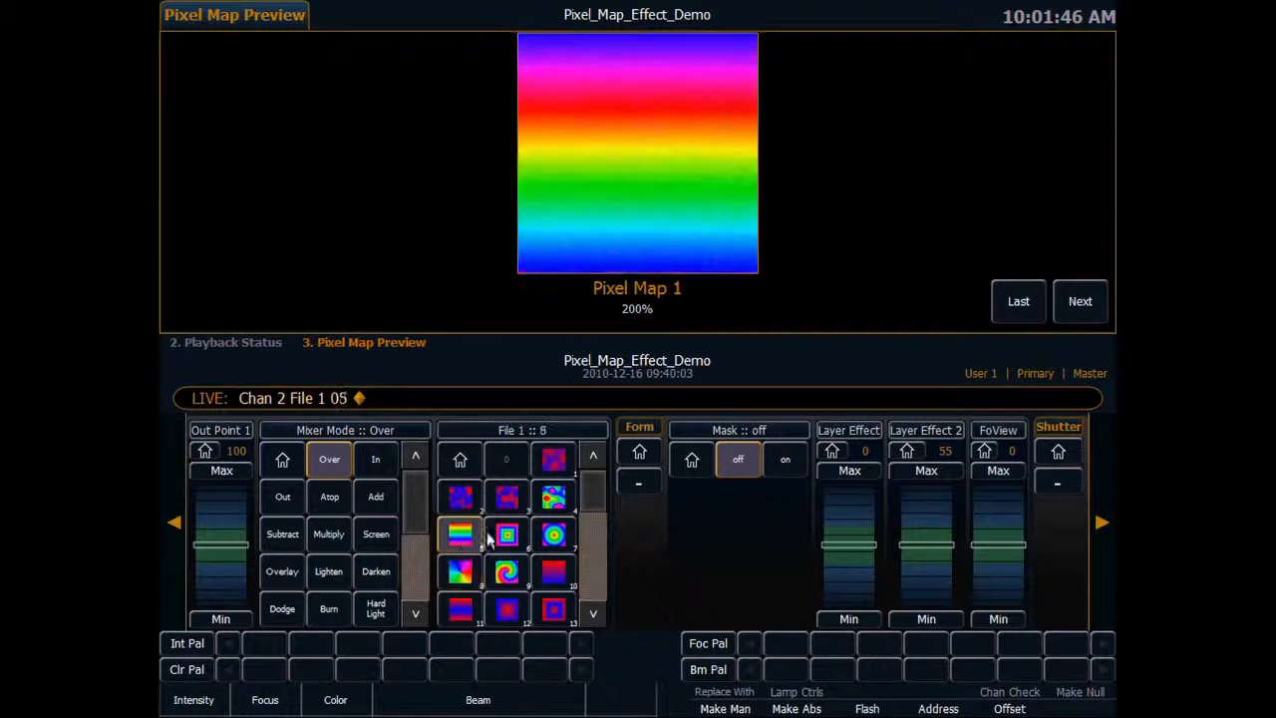
Select the two-color linear gradient effect, file 10, and set Playback Mode 1 to Stop.
{"action": "left_click", "coordinate": [556, 578]}
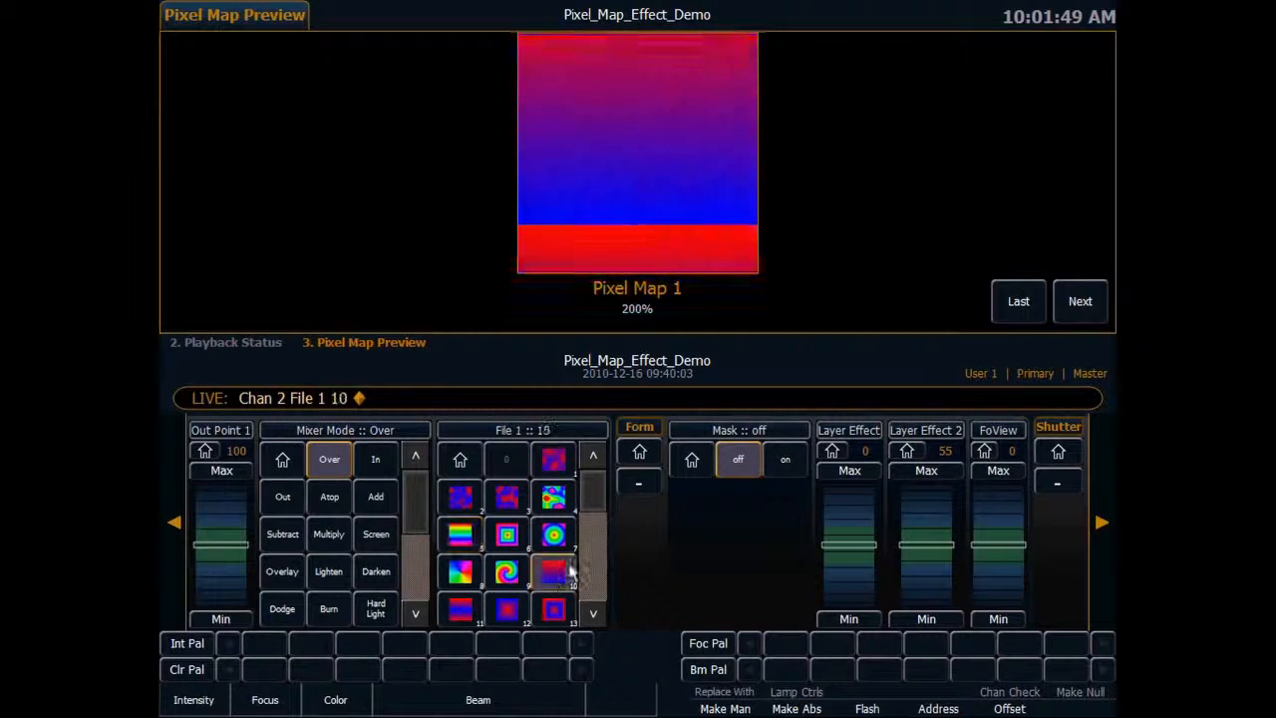
{"action": "left_click_drag", "start_coordinate": [590, 506], "coordinate": [596, 611]}
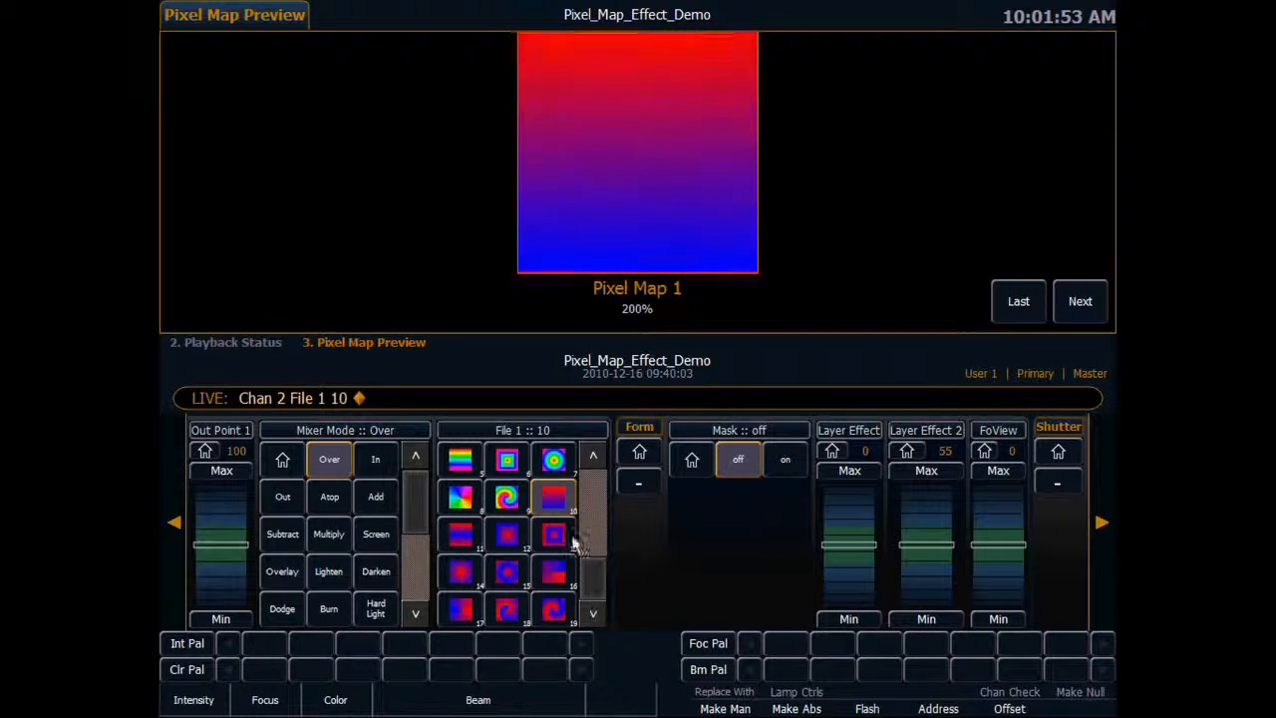
{"action": "left_click", "coordinate": [172, 521]}
{"action": "left_click", "coordinate": [173, 520]}
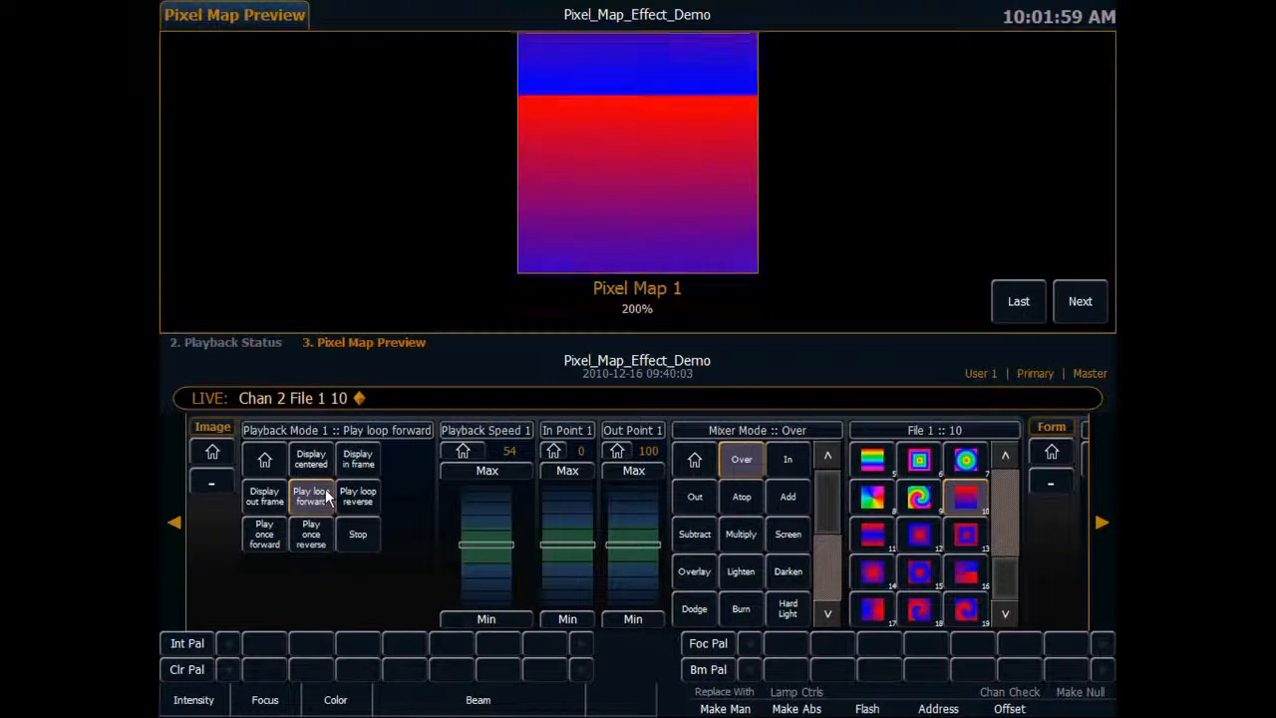
{"action": "left_click", "coordinate": [359, 535]}
Switch to Pixel Map 2 and select its layer channel 101.
{"action": "type", "text": "2"}
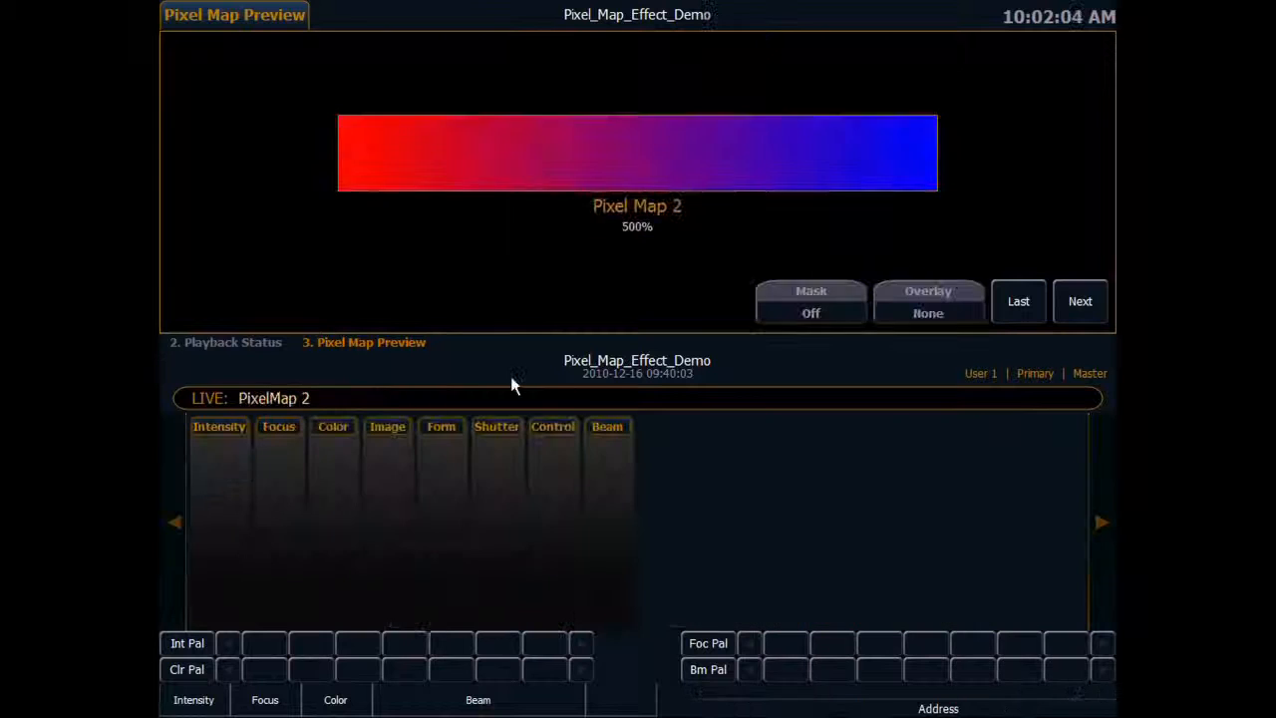
{"action": "key", "text": "Return"}
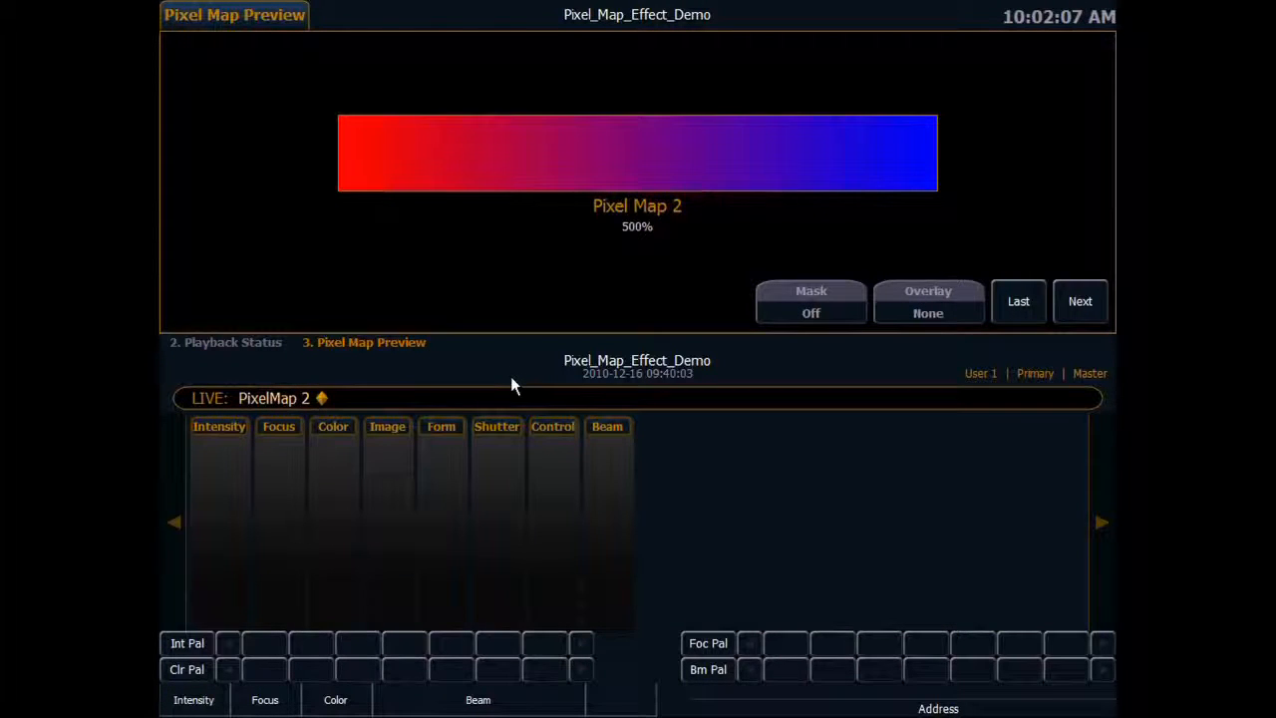
{"action": "type", "text": "101"}
{"action": "key", "text": "Return"}
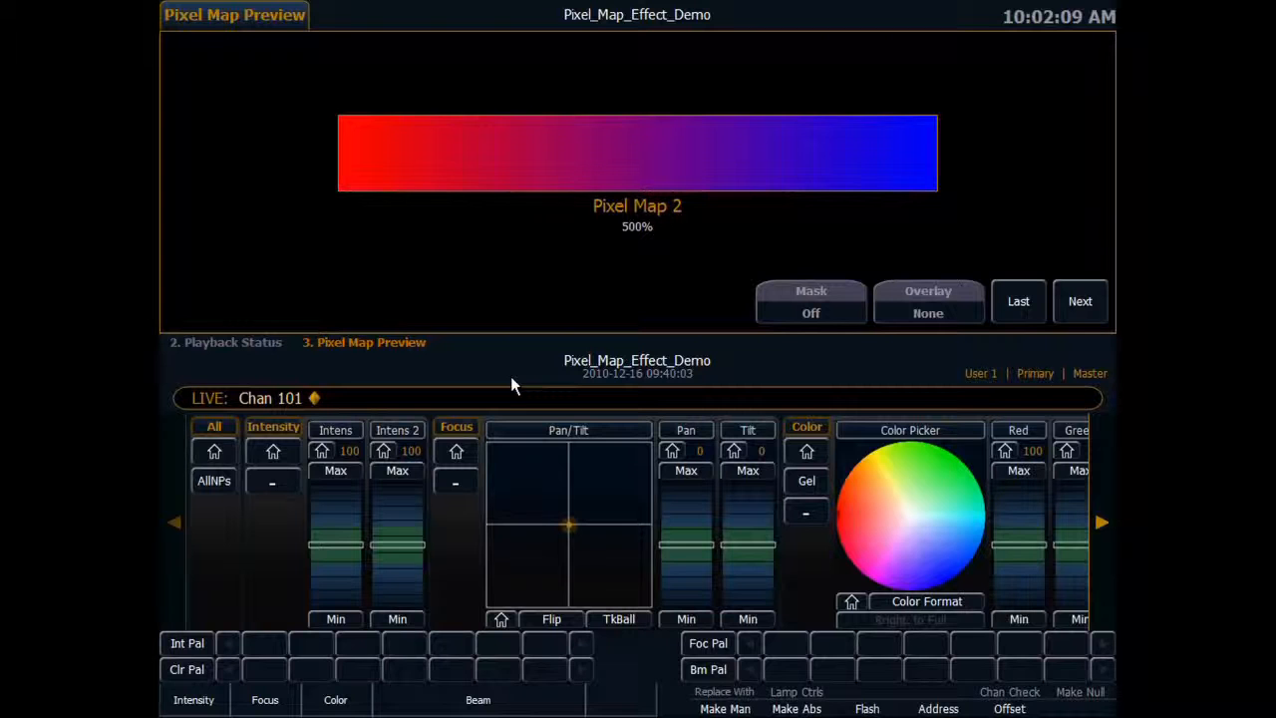
Try changing channel 101's first color with the color picker, and restore pure red by setting Green and Blue to minimum.
{"action": "left_click", "coordinate": [1100, 521]}
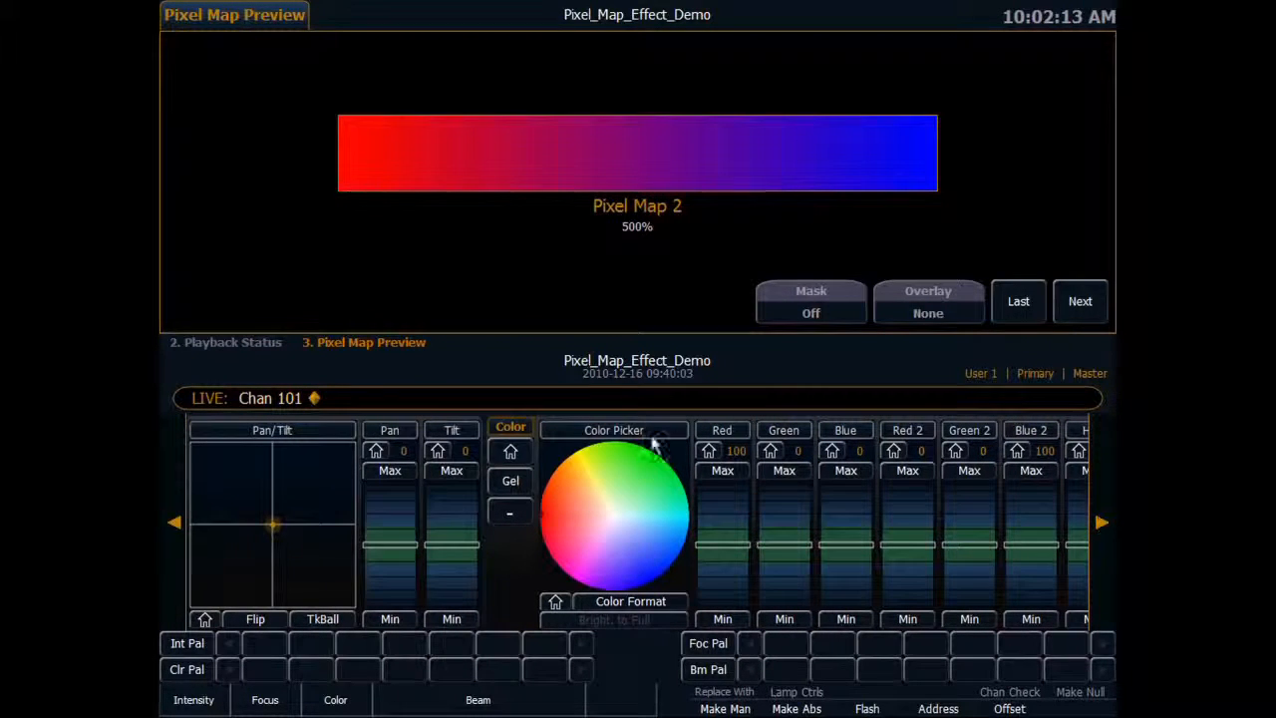
{"action": "left_click_drag", "start_coordinate": [641, 492], "coordinate": [542, 525]}
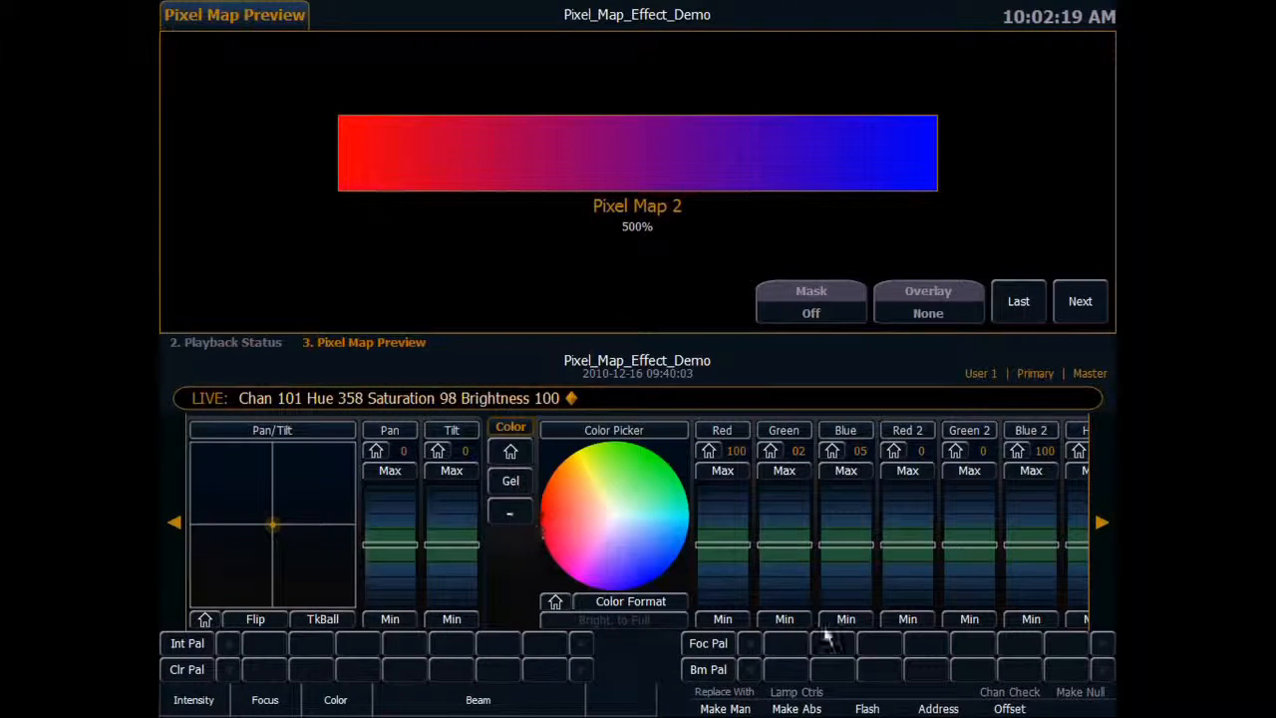
{"action": "left_click", "coordinate": [784, 619]}
{"action": "left_click", "coordinate": [846, 619]}
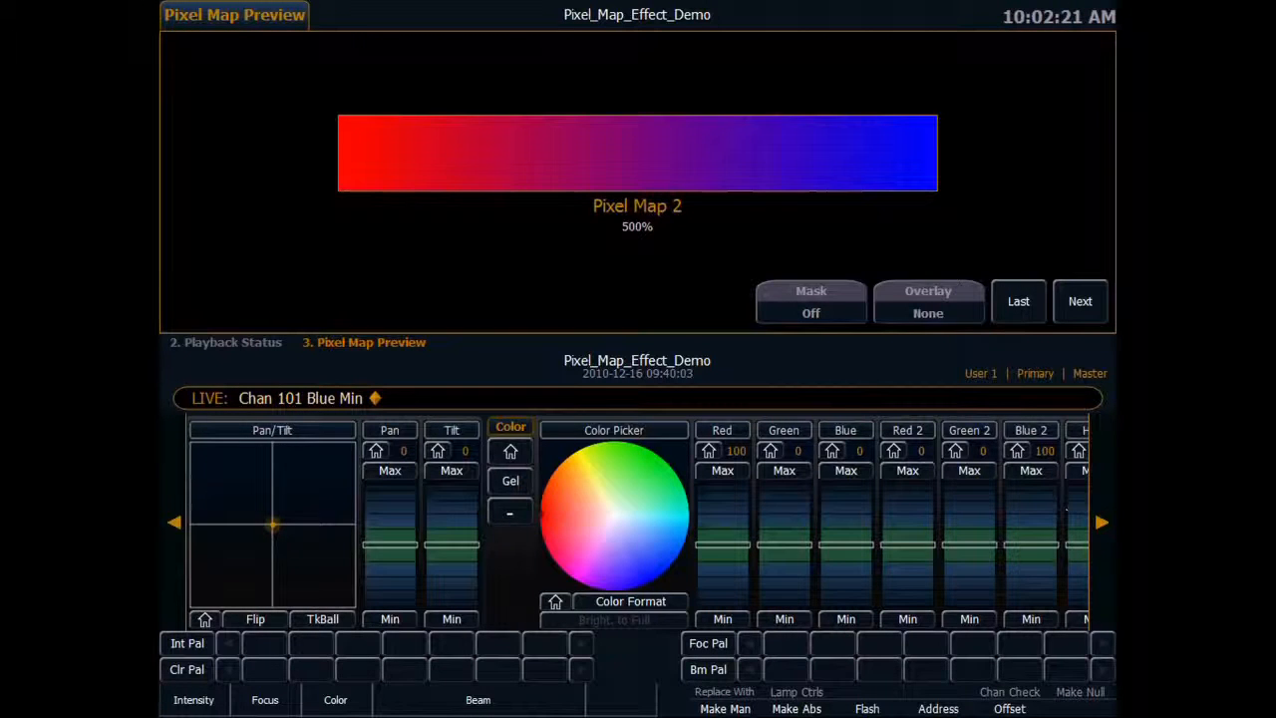
Try green as the second color with Green 2 at 100 and Blue 2 at minimum, and restore blue with Green 2 at 0 and Blue 2 at 100.
{"action": "left_click", "coordinate": [1106, 522]}
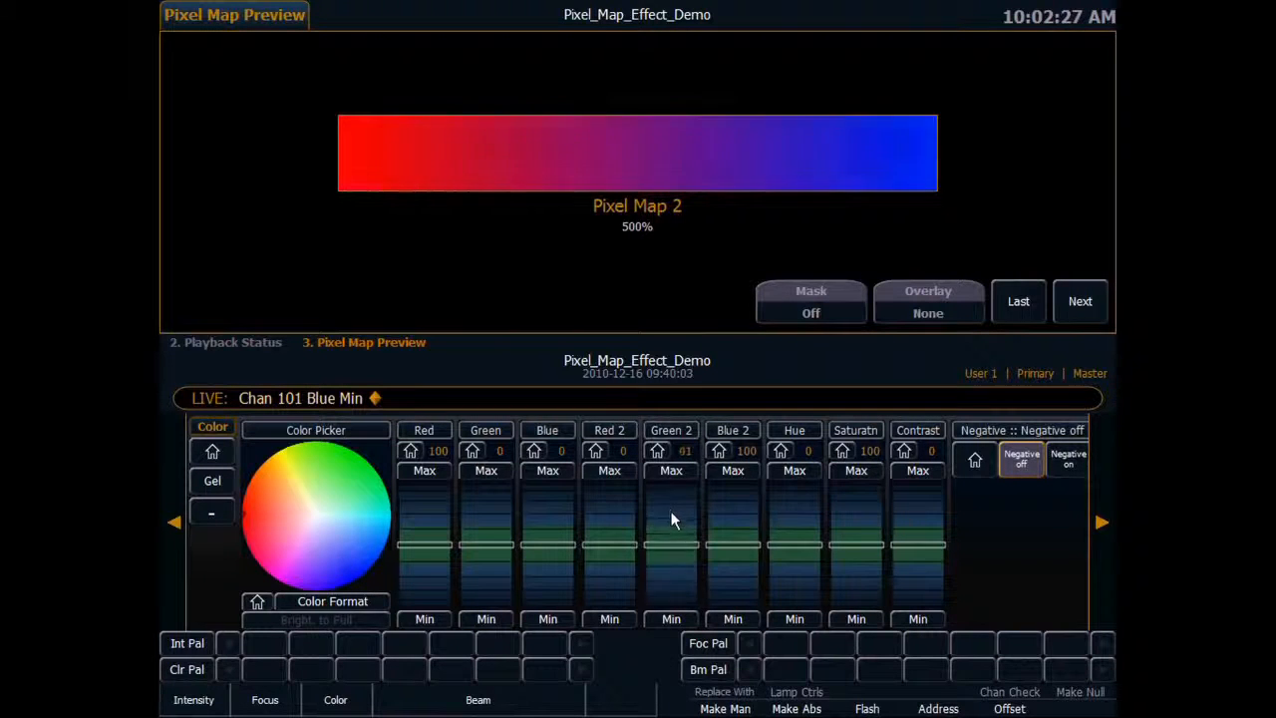
{"action": "left_click_drag", "start_coordinate": [671, 511], "coordinate": [668, 492]}
{"action": "left_click", "coordinate": [742, 620]}
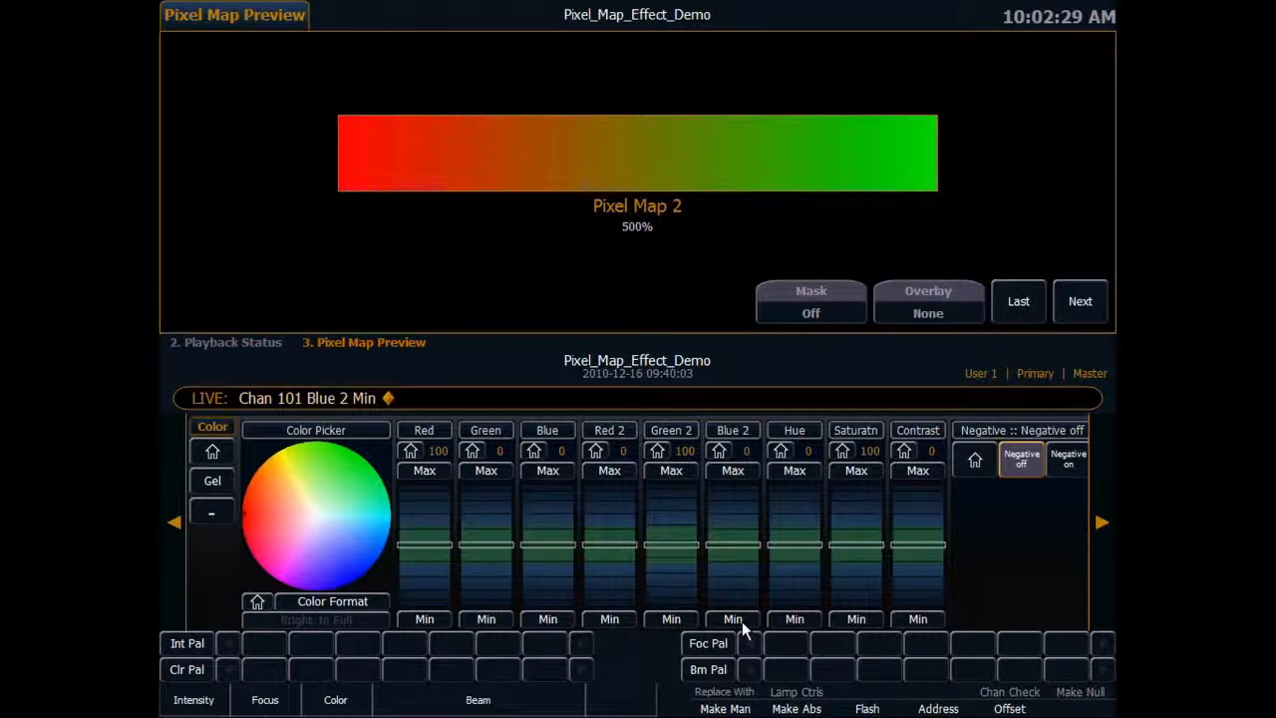
{"action": "left_click_drag", "start_coordinate": [674, 494], "coordinate": [676, 618]}
{"action": "left_click", "coordinate": [674, 619]}
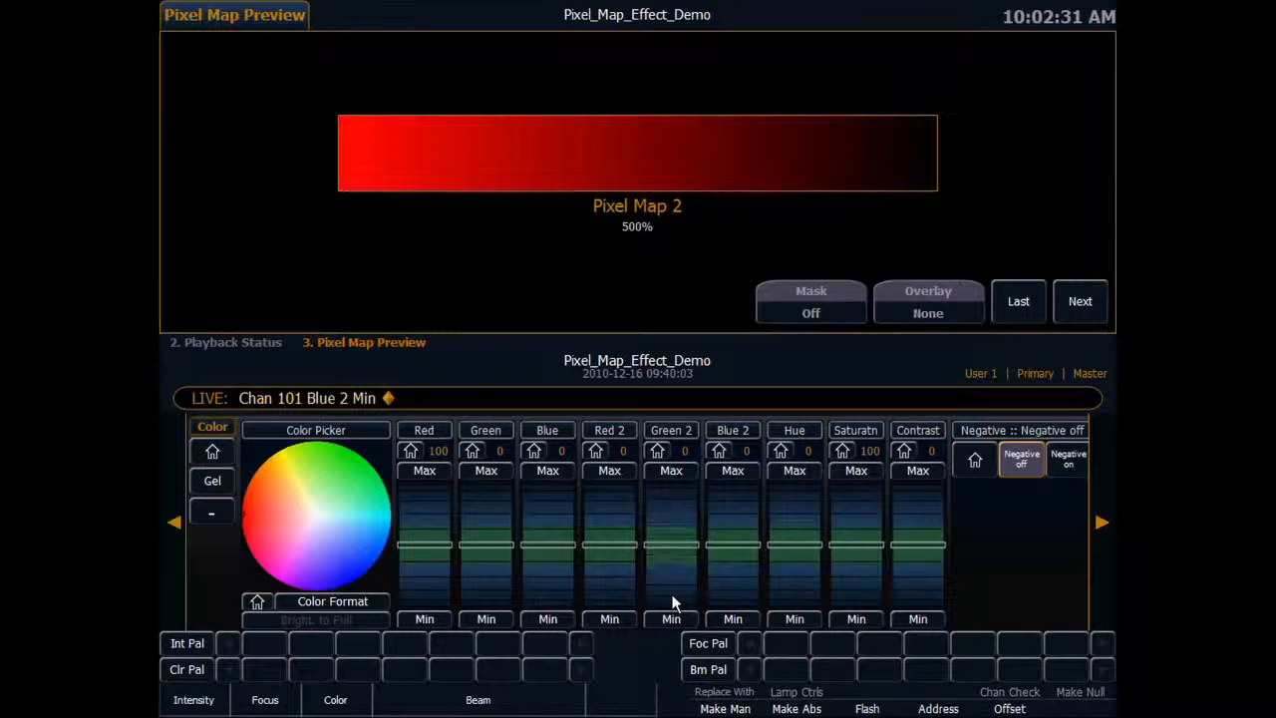
{"action": "left_click_drag", "start_coordinate": [735, 521], "coordinate": [730, 486]}
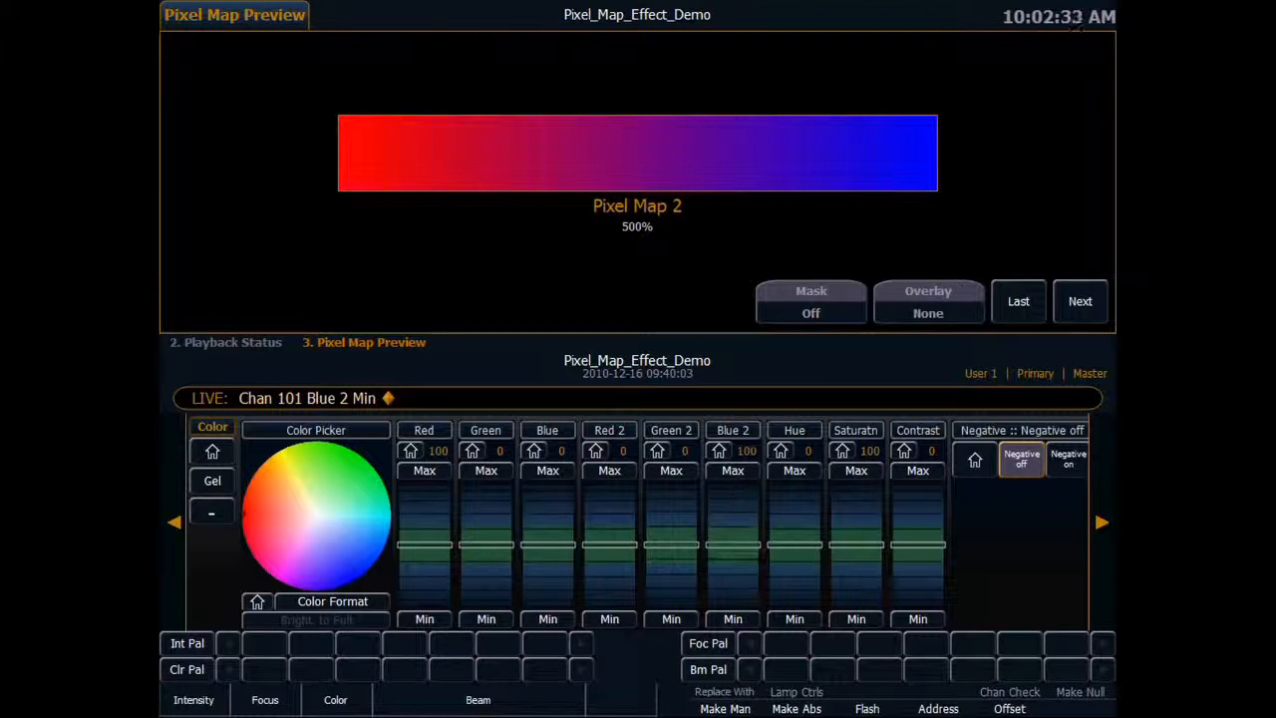
Raise In Point 1 of channel 101's gradient to 54.
{"action": "left_click", "coordinate": [1102, 520]}
{"action": "left_click", "coordinate": [1102, 520]}
{"action": "left_click", "coordinate": [1102, 518]}
{"action": "left_click", "coordinate": [1102, 521]}
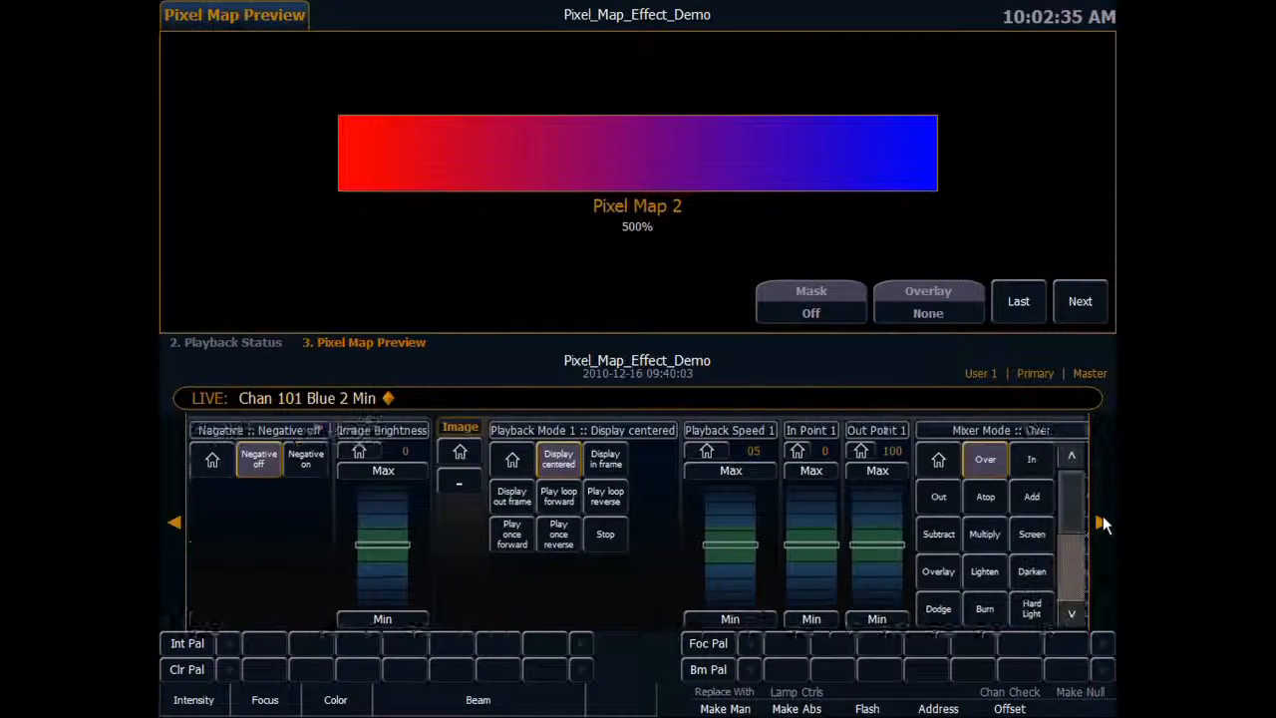
{"action": "left_click", "coordinate": [1102, 521]}
{"action": "left_click", "coordinate": [1102, 520]}
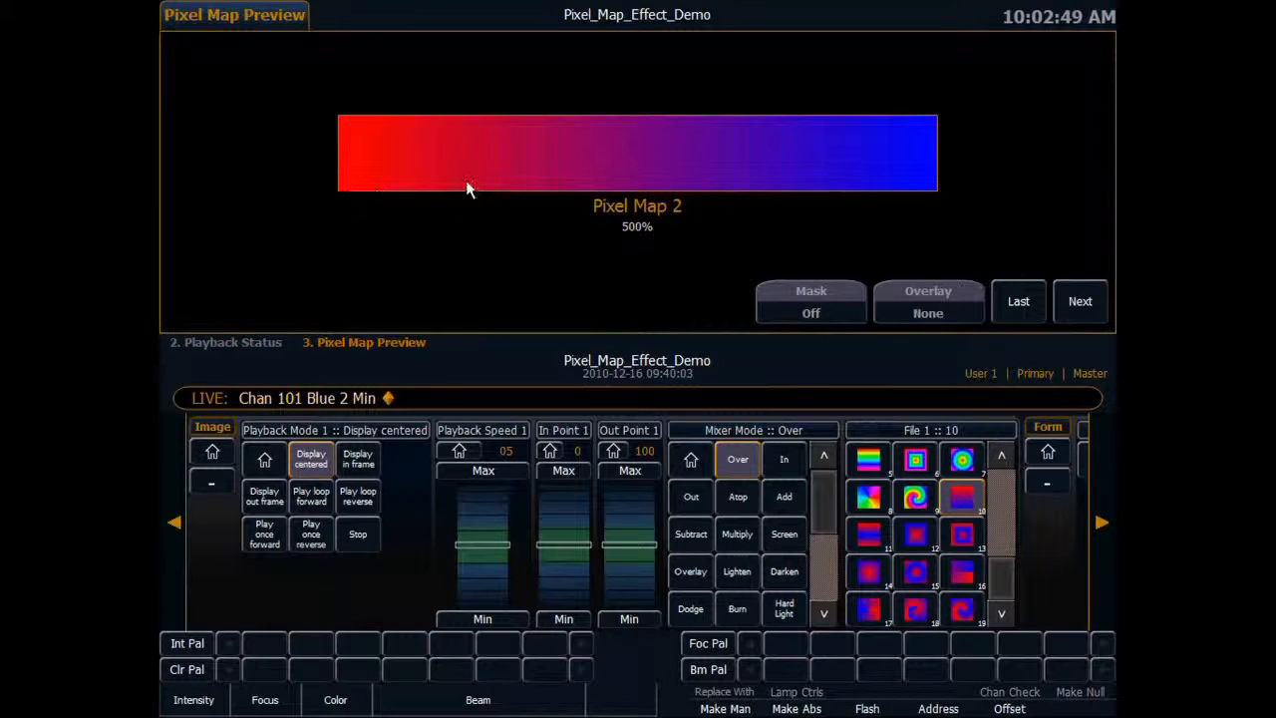
{"action": "scroll", "coordinate": [563, 513], "scroll_direction": "up", "scroll_amount": 5}
{"action": "scroll", "coordinate": [562, 513], "scroll_direction": "up", "scroll_amount": 2}
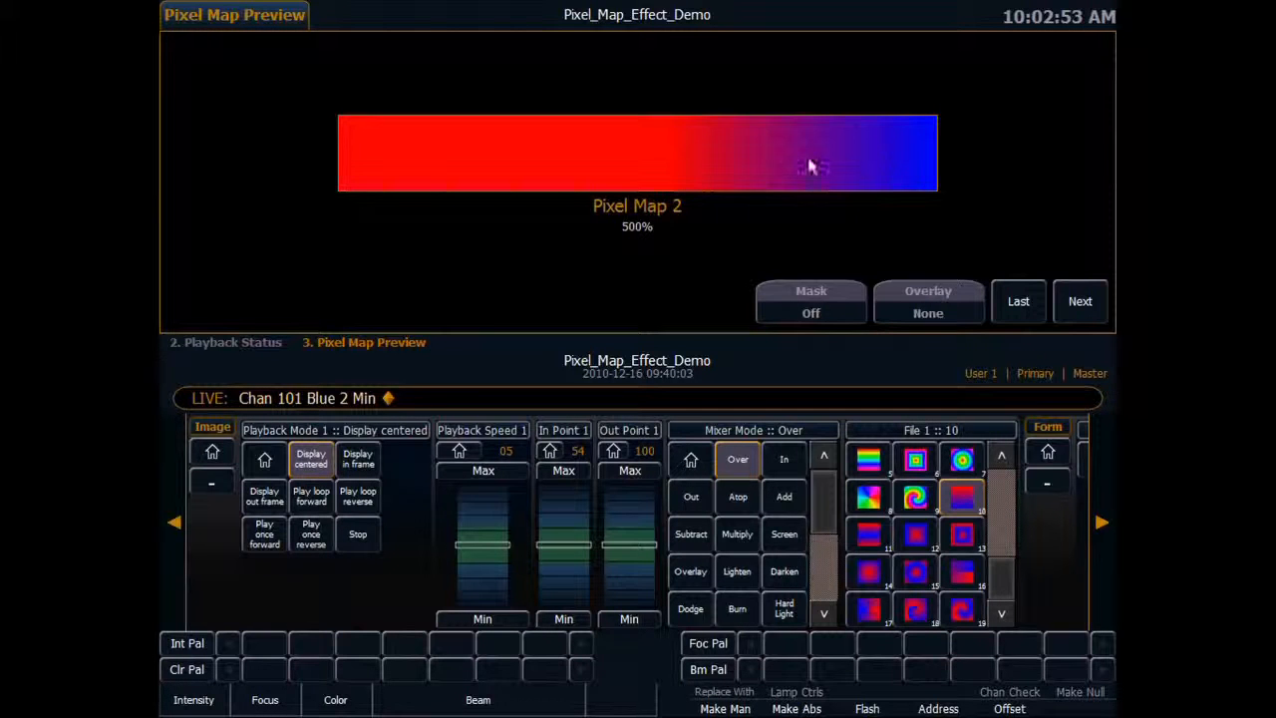
Lower Out Point 1 to 48 and return In Point 1 to 54 after trying a lower value, giving a hard color split.
{"action": "scroll", "coordinate": [628, 584], "scroll_direction": "down", "scroll_amount": 5}
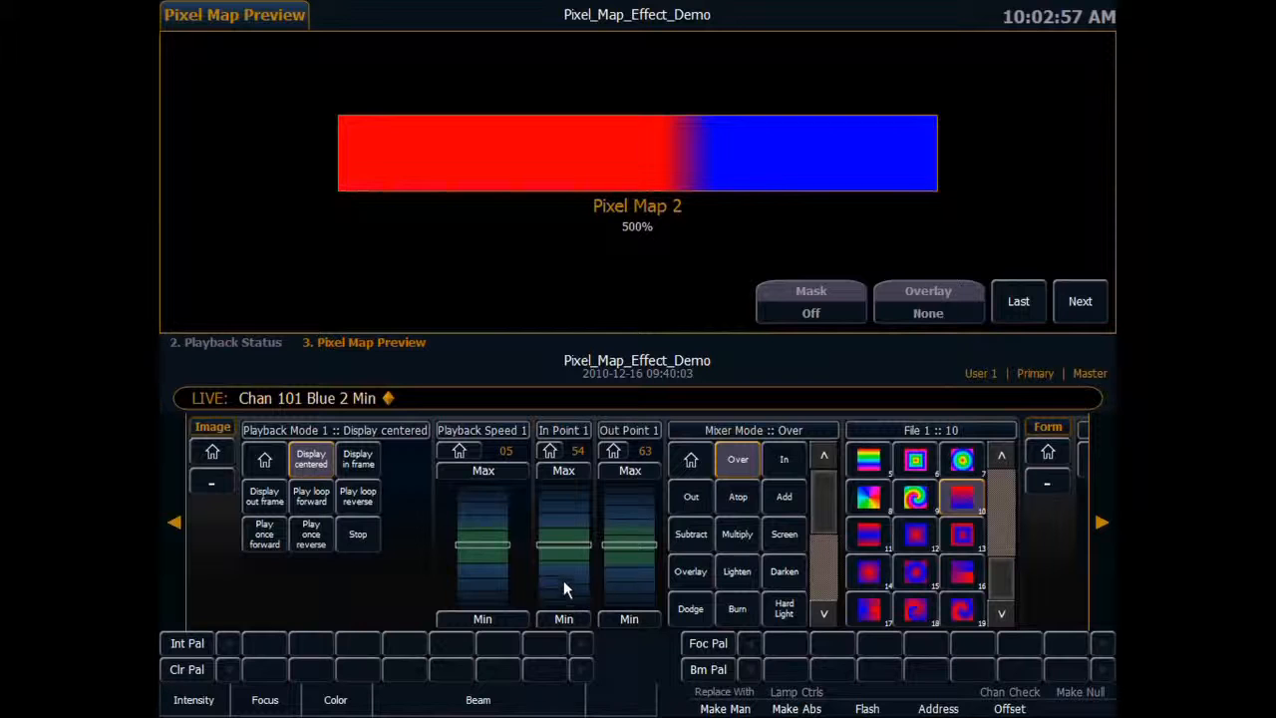
{"action": "scroll", "coordinate": [563, 580], "scroll_direction": "down", "scroll_amount": 5}
{"action": "scroll", "coordinate": [558, 529], "scroll_direction": "up", "scroll_amount": 5}
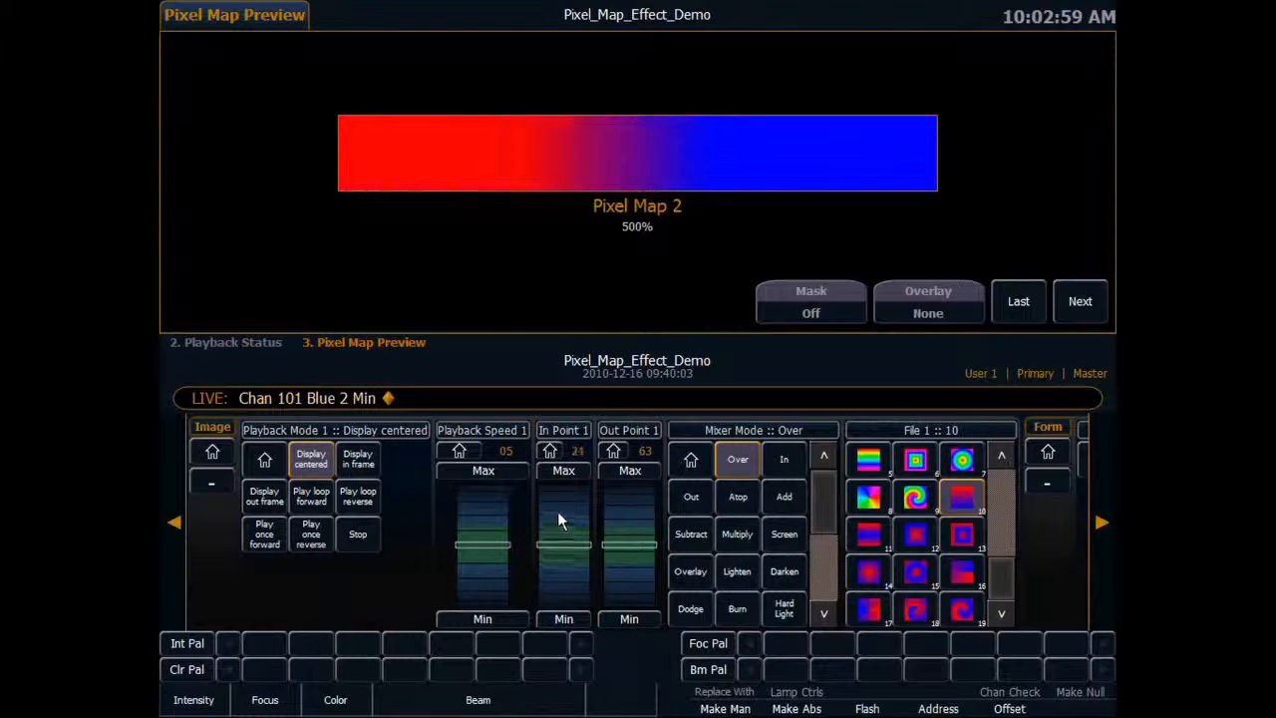
{"action": "scroll", "coordinate": [628, 581], "scroll_direction": "down", "scroll_amount": 2}
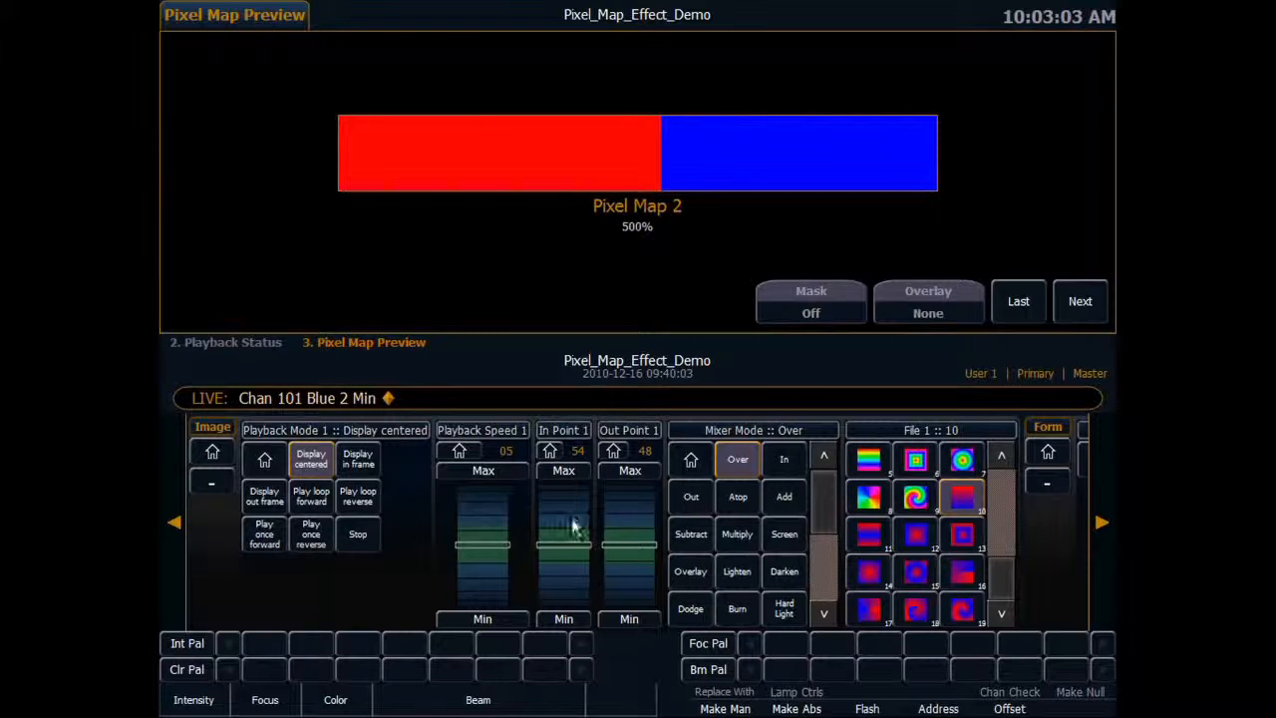
Restore the full-width gradient on channel 101 by setting In Point 1 to 0 and Out Point 1 to 100.
{"action": "scroll", "coordinate": [568, 585], "scroll_direction": "down", "scroll_amount": 7}
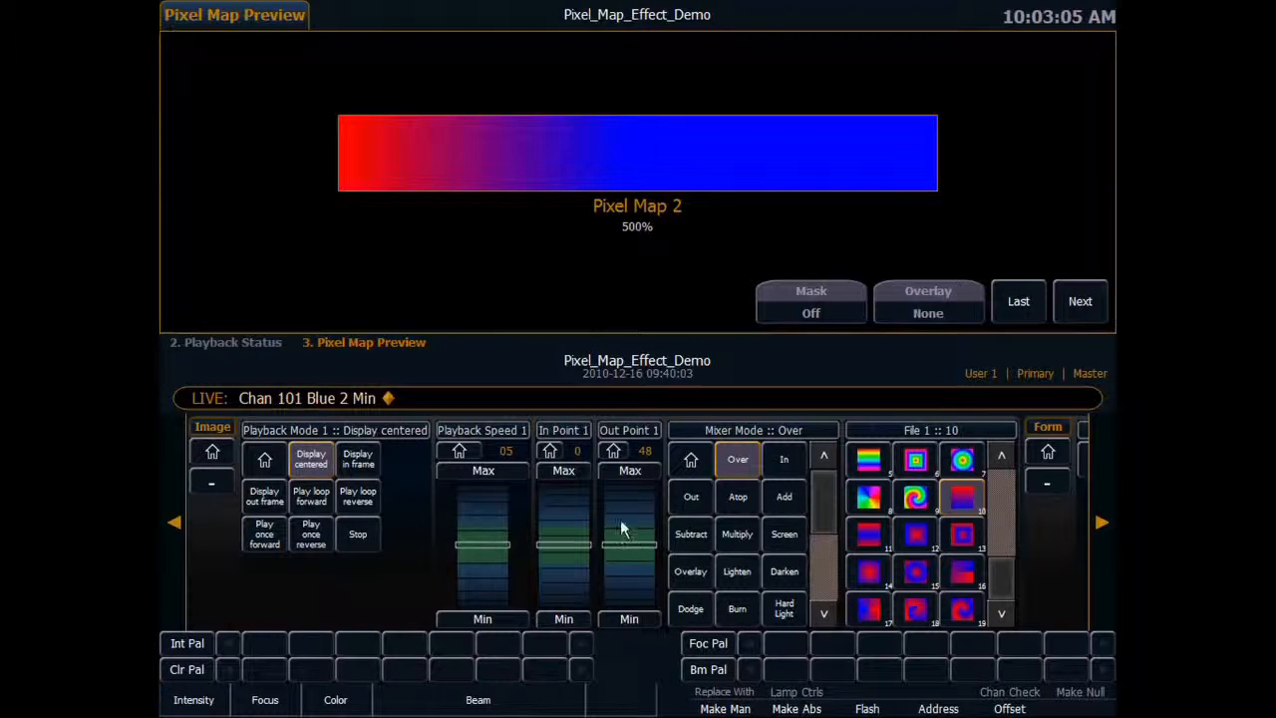
{"action": "scroll", "coordinate": [632, 516], "scroll_direction": "up", "scroll_amount": 7}
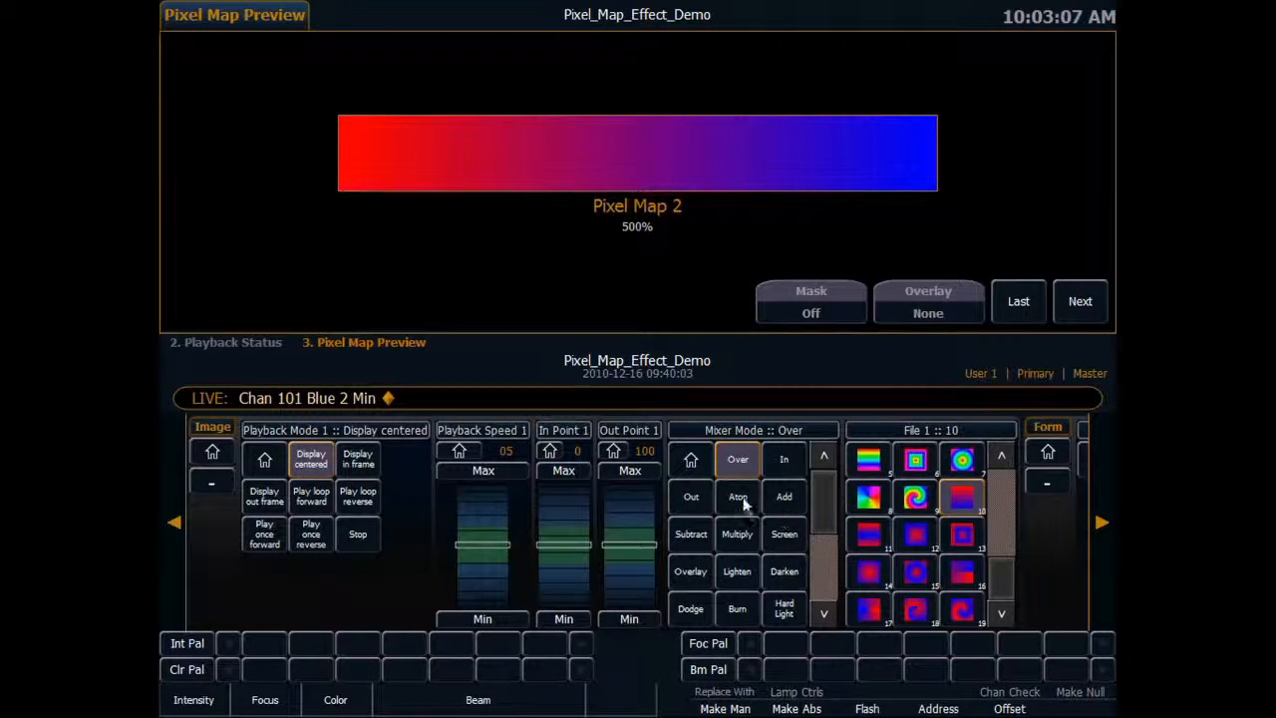
Try channel 101's Layer Effect at 100 and at -100, and return it to its home value.
{"action": "left_click", "coordinate": [1101, 521]}
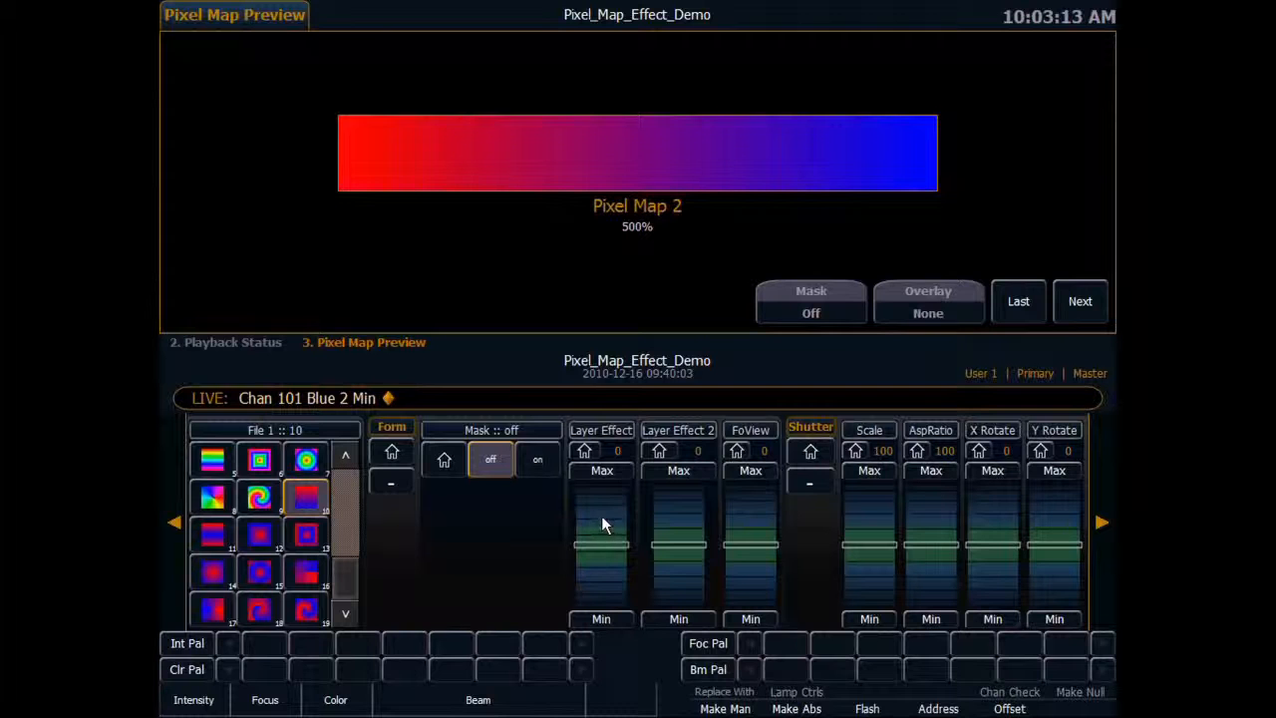
{"action": "left_click", "coordinate": [601, 515]}
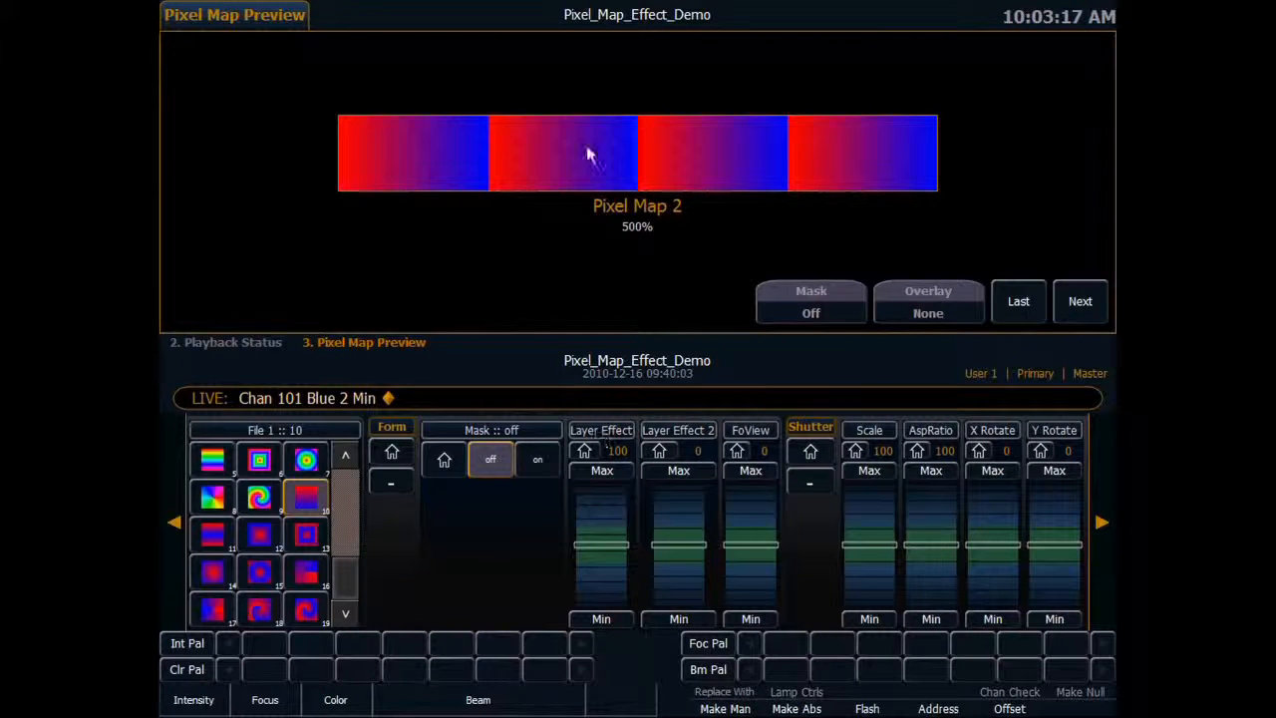
{"action": "left_click", "coordinate": [601, 582]}
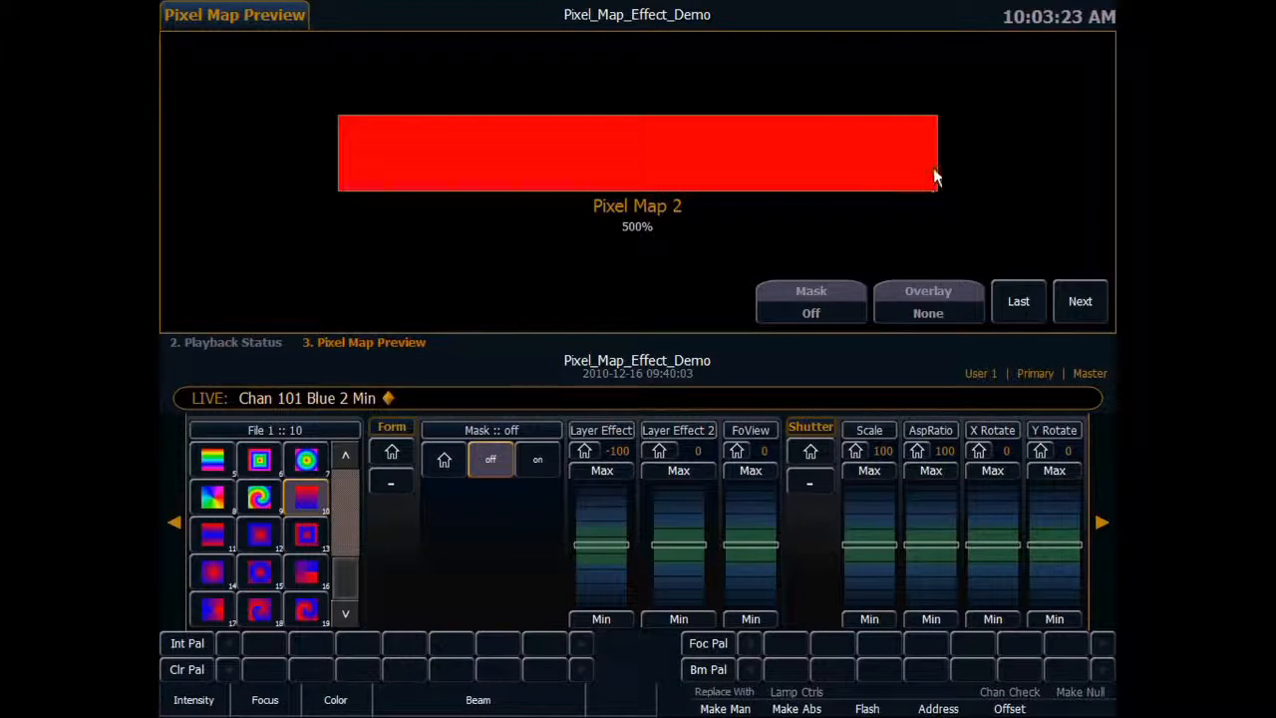
{"action": "left_click", "coordinate": [605, 505]}
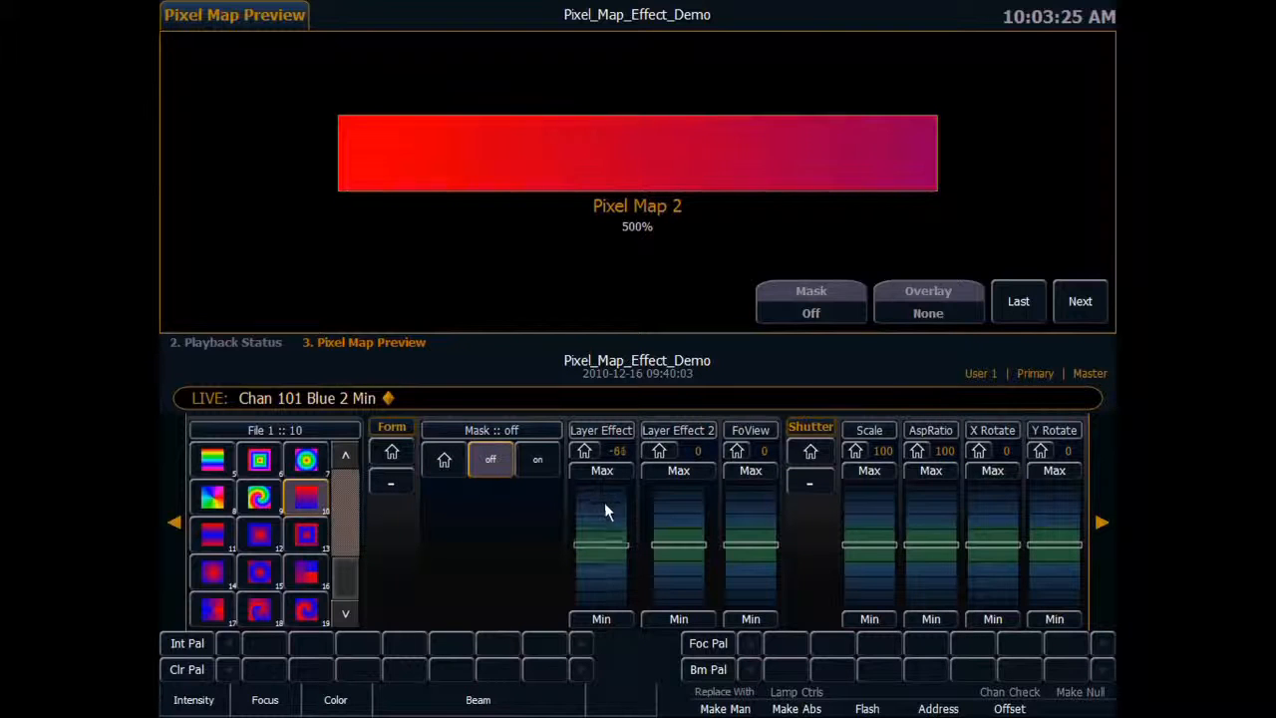
{"action": "left_click", "coordinate": [585, 451]}
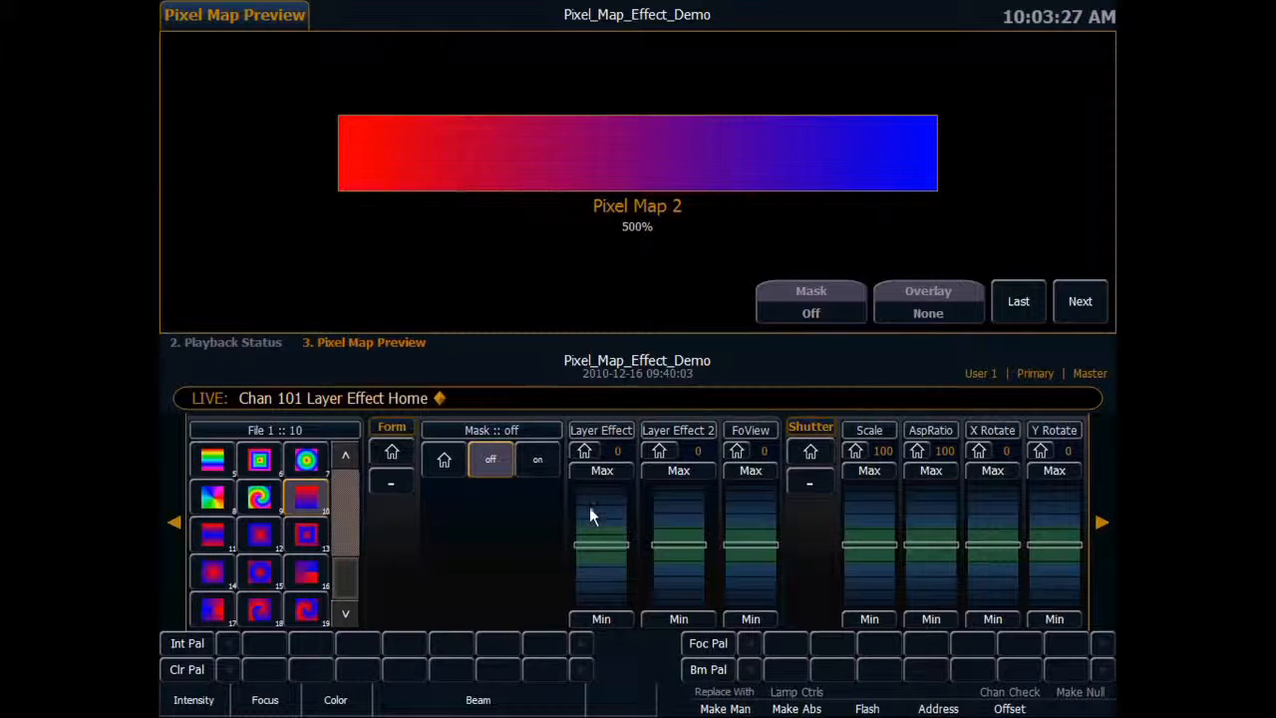
{"action": "left_click", "coordinate": [1102, 522]}
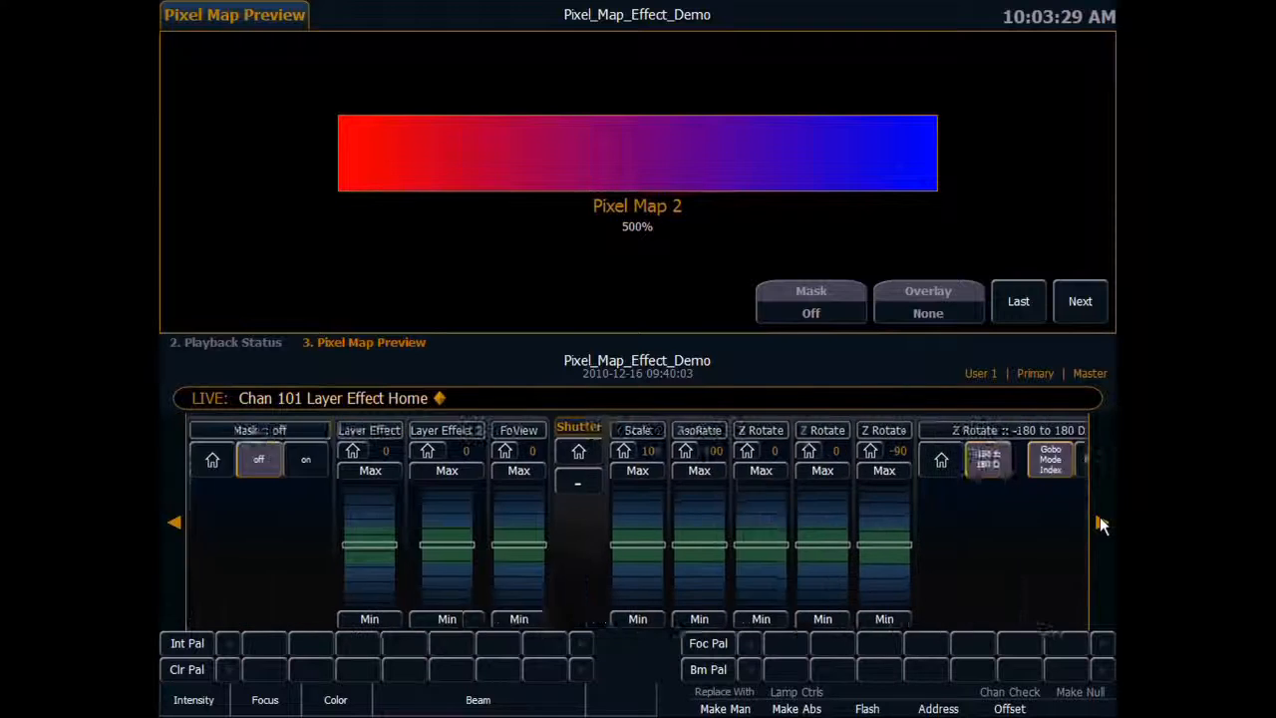
{"action": "left_click", "coordinate": [173, 521]}
{"action": "left_click", "coordinate": [166, 516]}
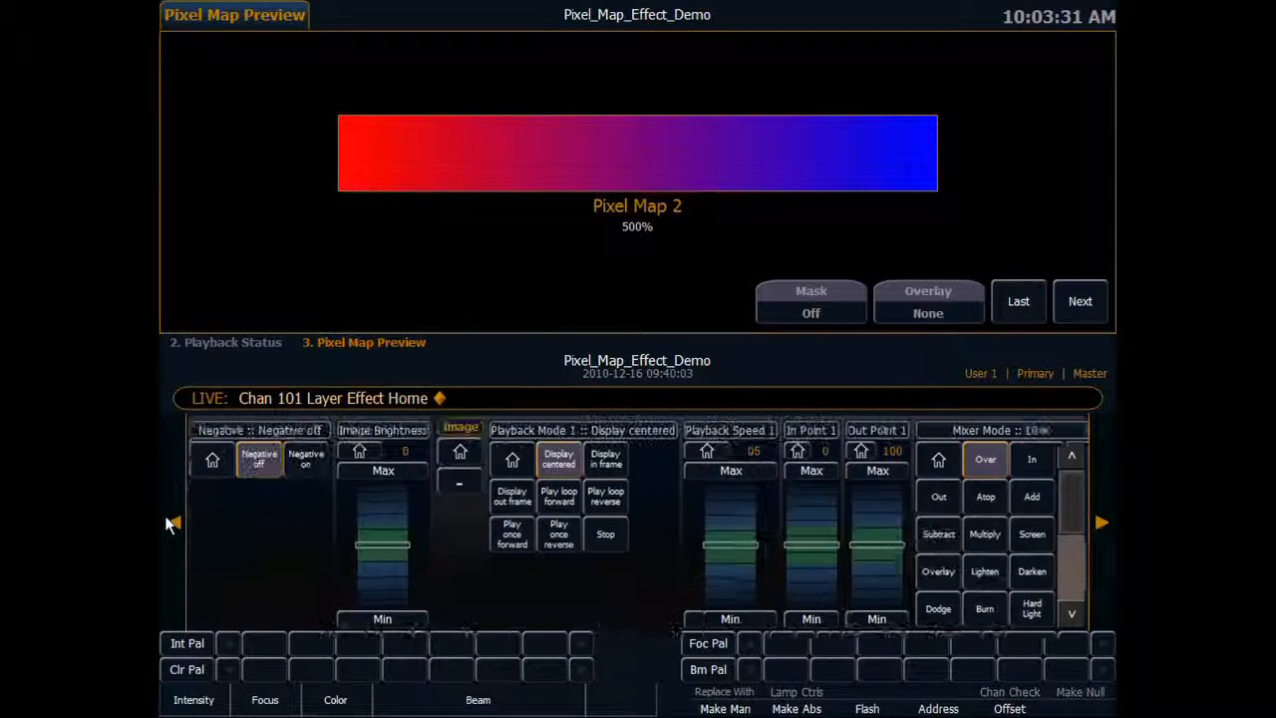
Switch the preview to Pixel Map 1 and select its layer channel 2 for editing.
{"action": "type", "text": "4"}
{"action": "key", "text": "Return"}
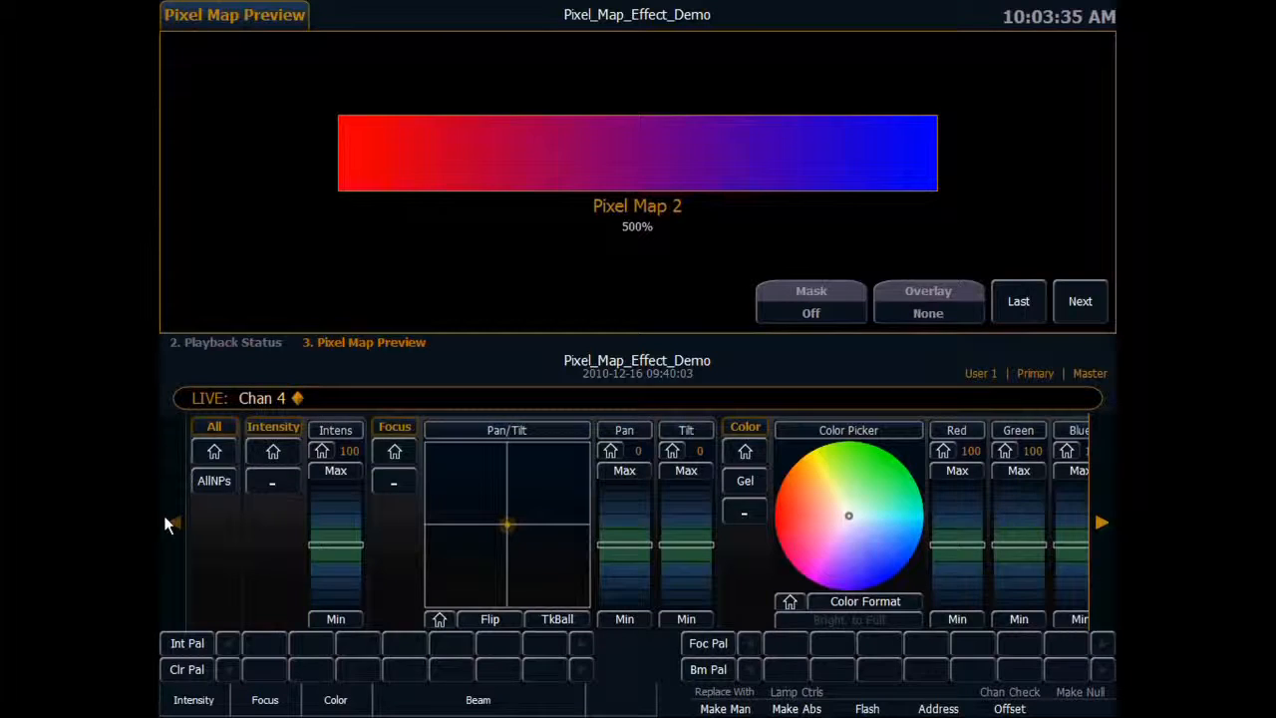
{"action": "type", "text": "2"}
{"action": "key", "text": "Return"}
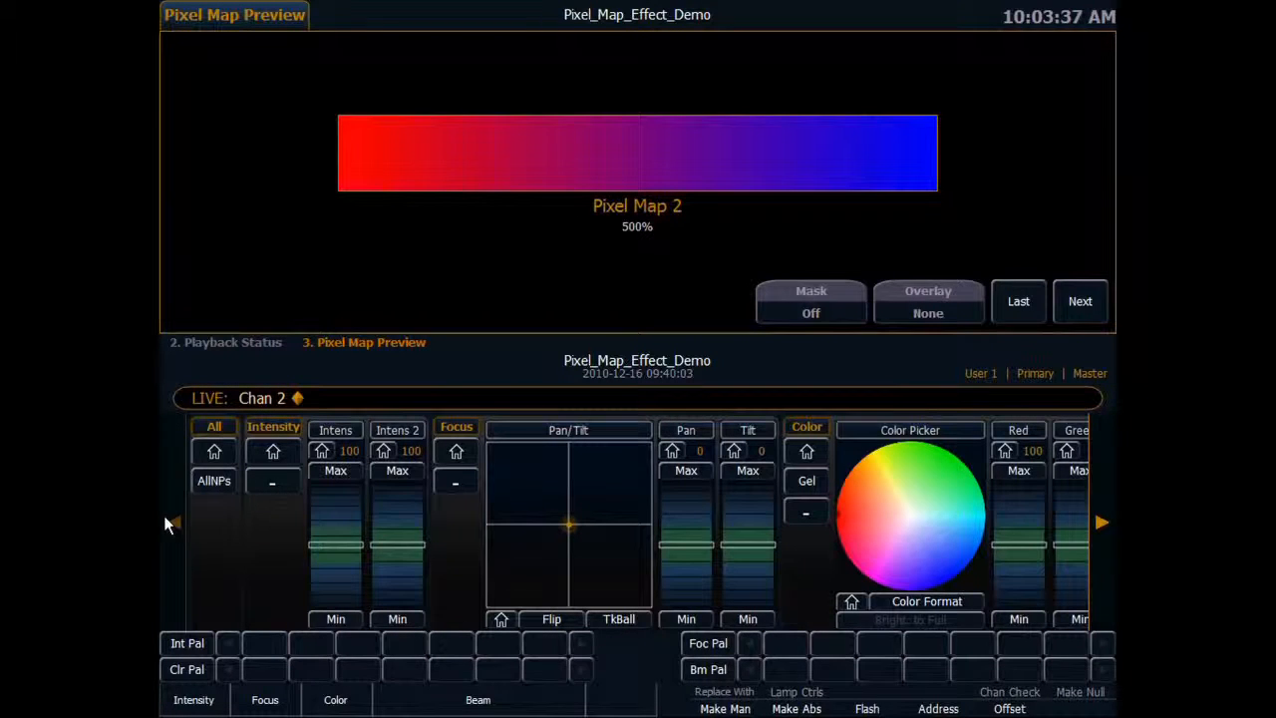
{"action": "type", "text": "PixelMap "}
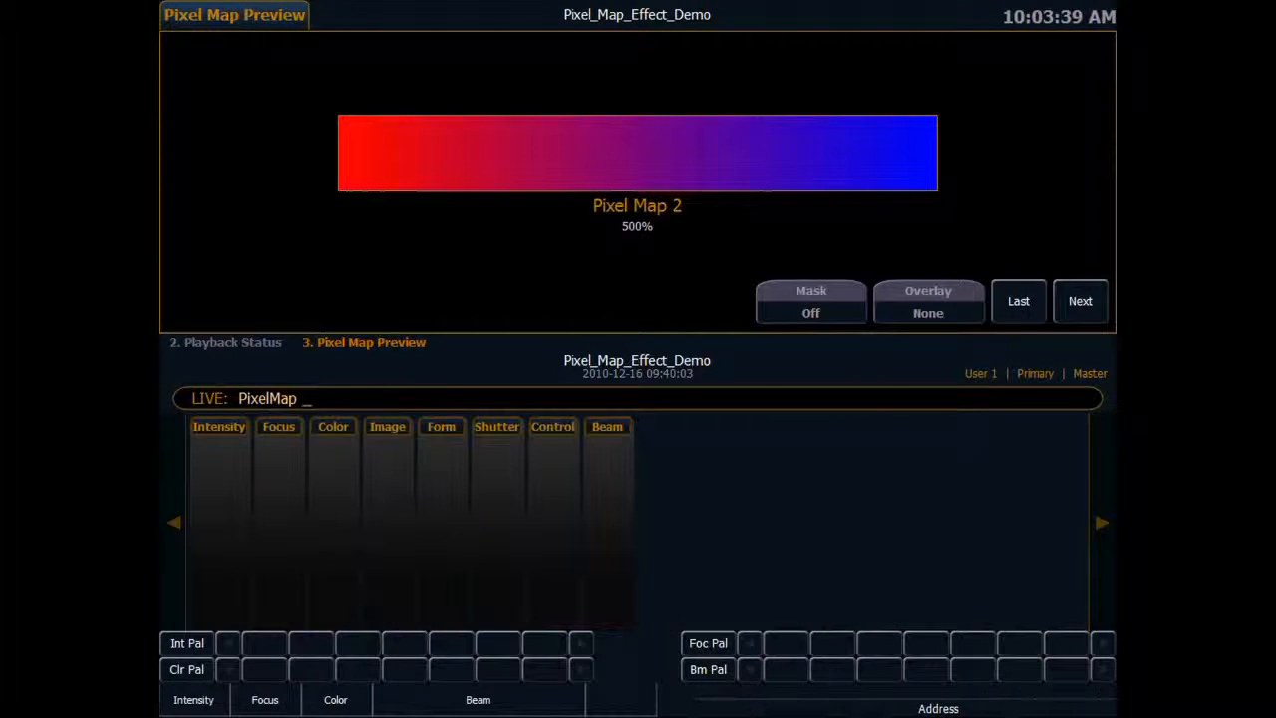
{"action": "type", "text": "1"}
{"action": "key", "text": "Return"}
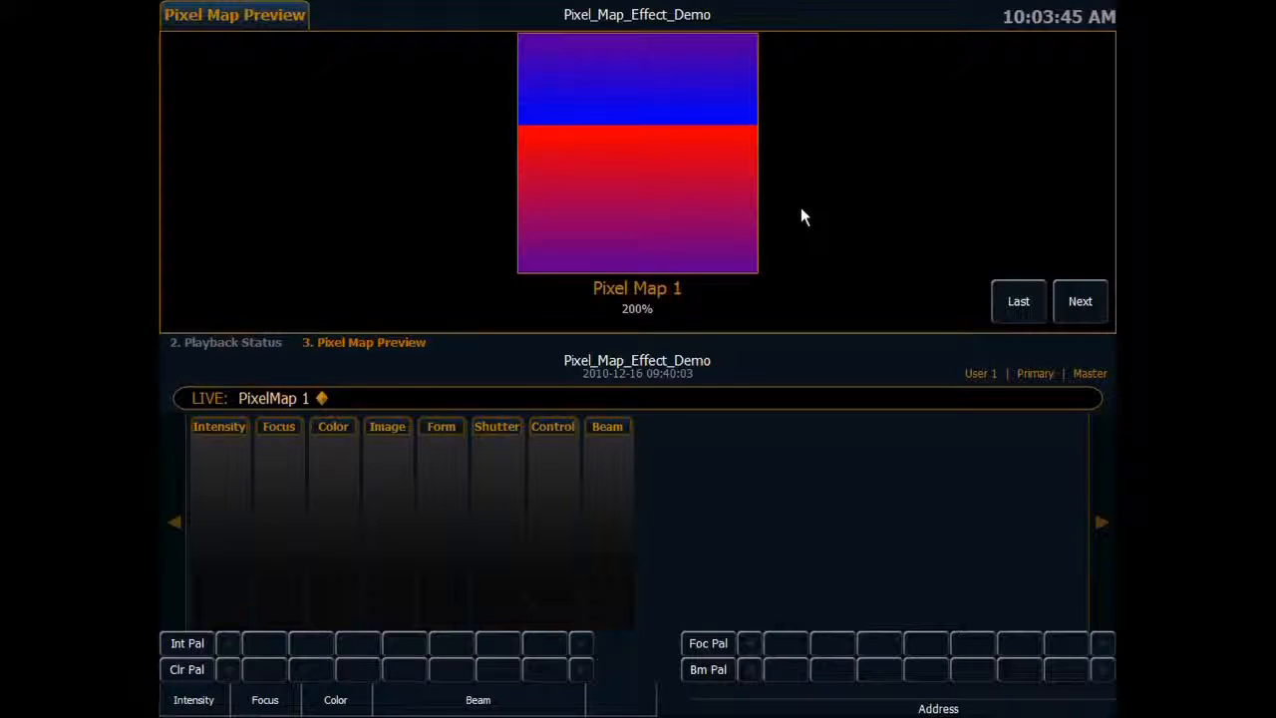
{"action": "type", "text": "Chan 2"}
{"action": "key", "text": "Return"}
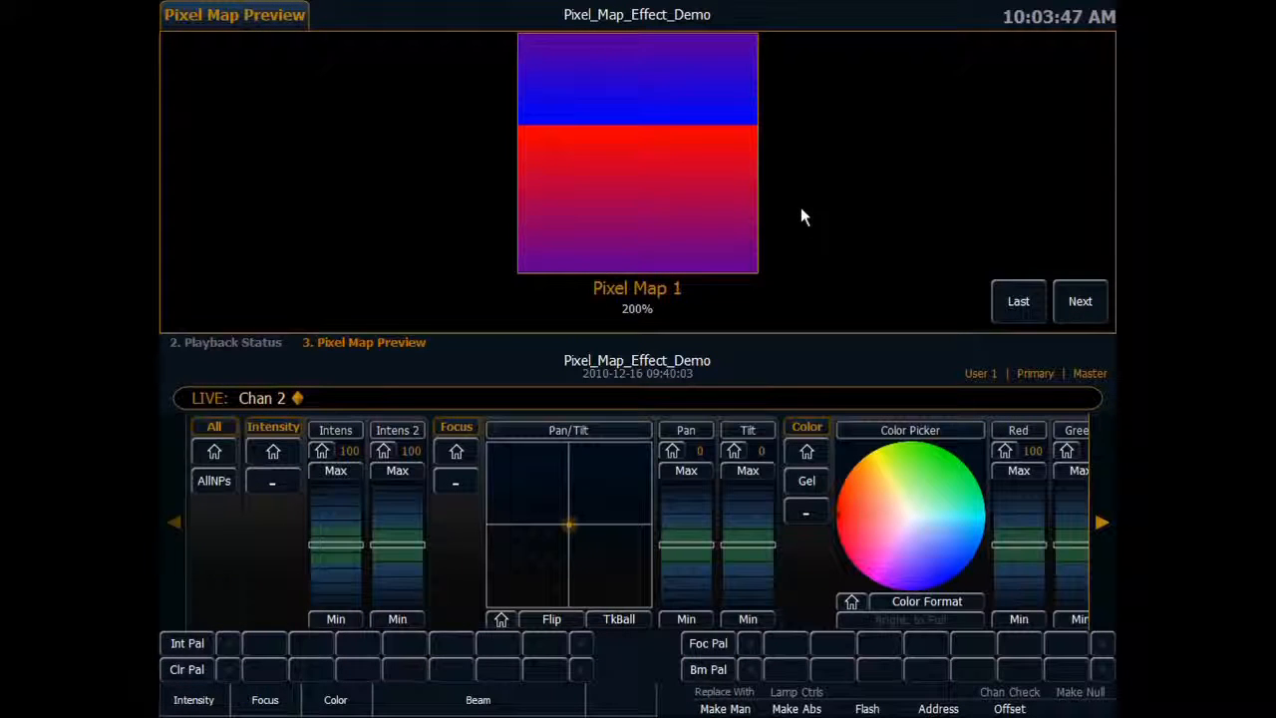
Apply effect file 17, the radial two-color gradient, to channel 2.
{"action": "left_click", "coordinate": [1109, 503]}
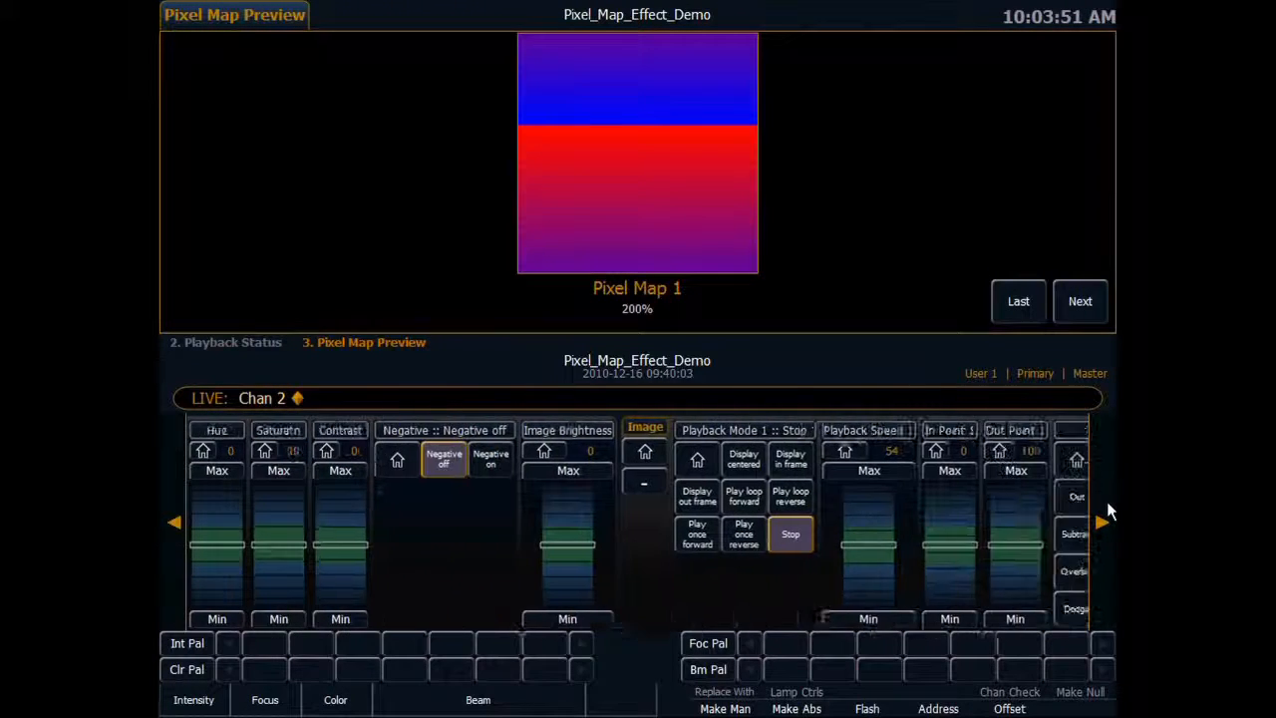
{"action": "left_click", "coordinate": [1108, 504]}
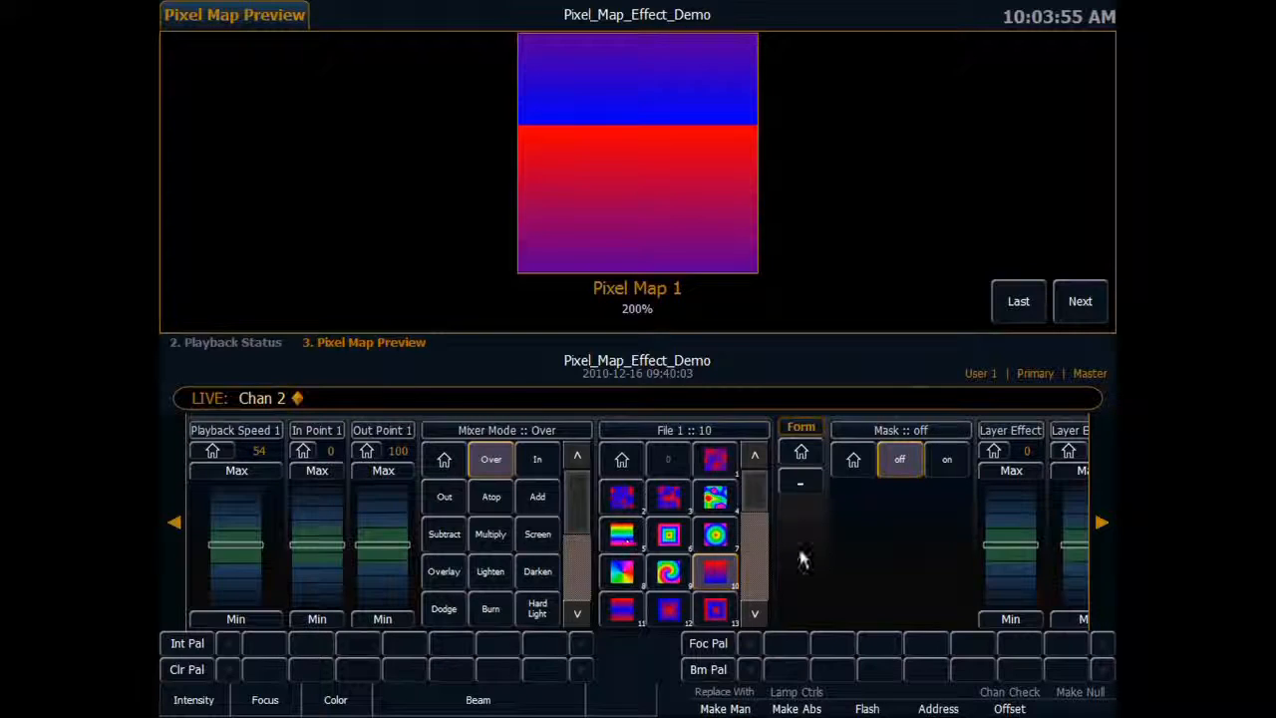
{"action": "left_click_drag", "start_coordinate": [754, 483], "coordinate": [752, 560]}
{"action": "left_click", "coordinate": [755, 613]}
{"action": "left_click", "coordinate": [623, 610]}
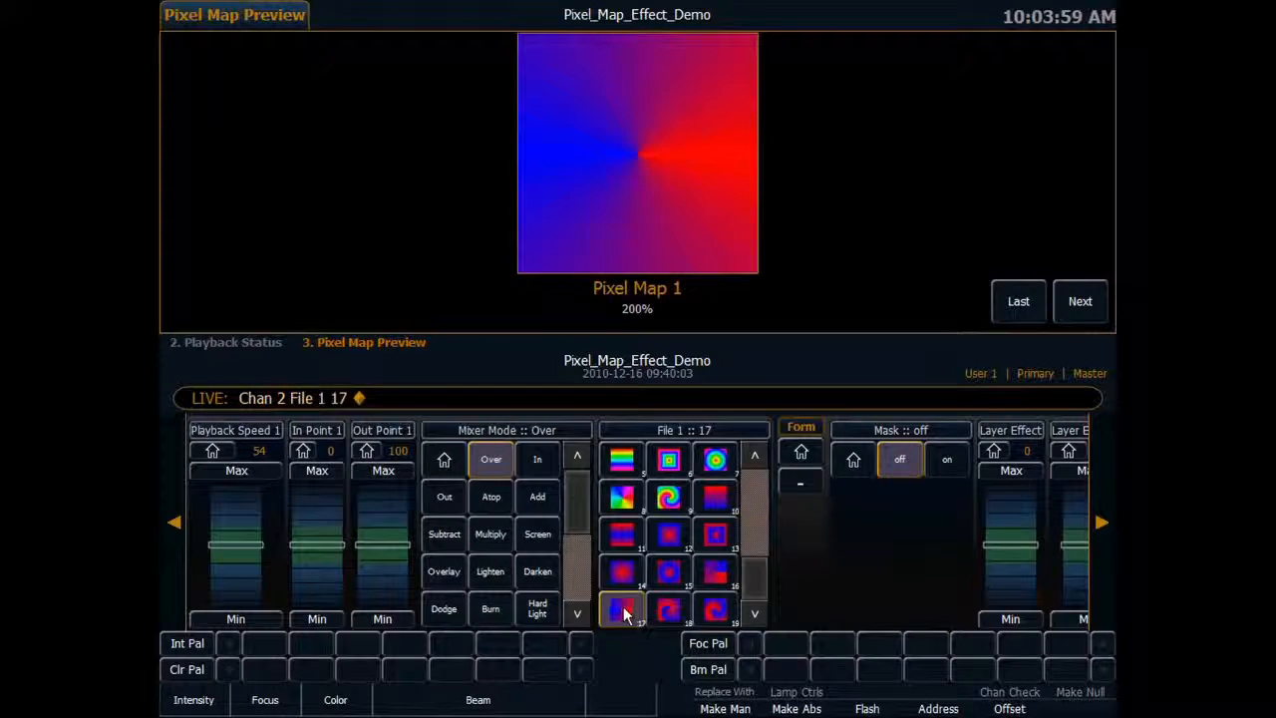
Set channel 2's Playback Mode 1 to Play loop forward and lower Playback Speed 1 to 12.
{"action": "left_click", "coordinate": [175, 522]}
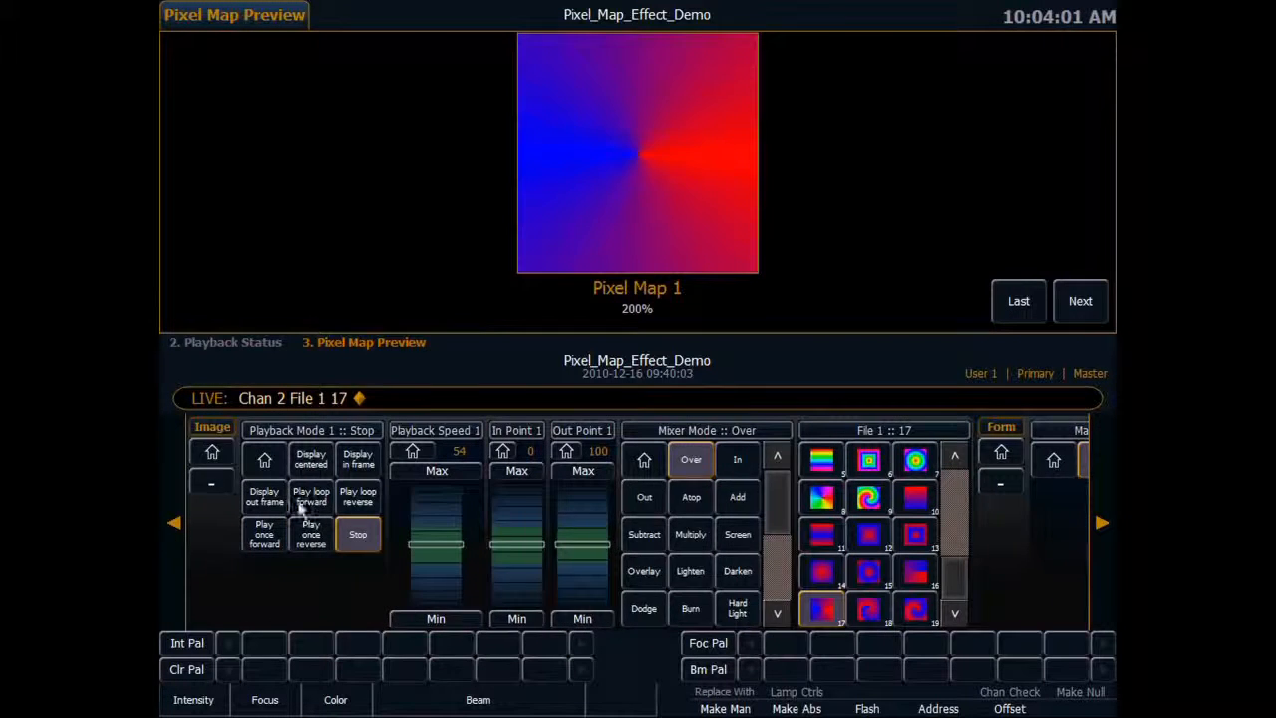
{"action": "left_click", "coordinate": [259, 496]}
{"action": "left_click_drag", "start_coordinate": [430, 566], "coordinate": [434, 573]}
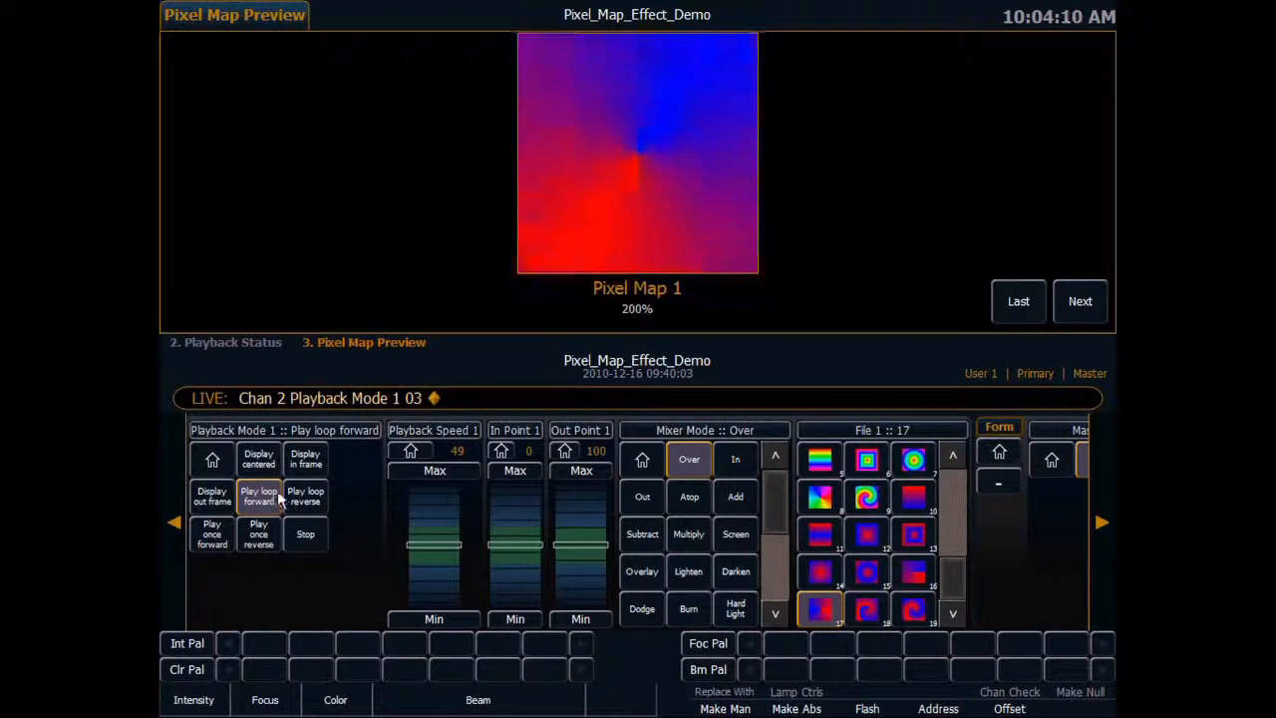
{"action": "left_click", "coordinate": [436, 578]}
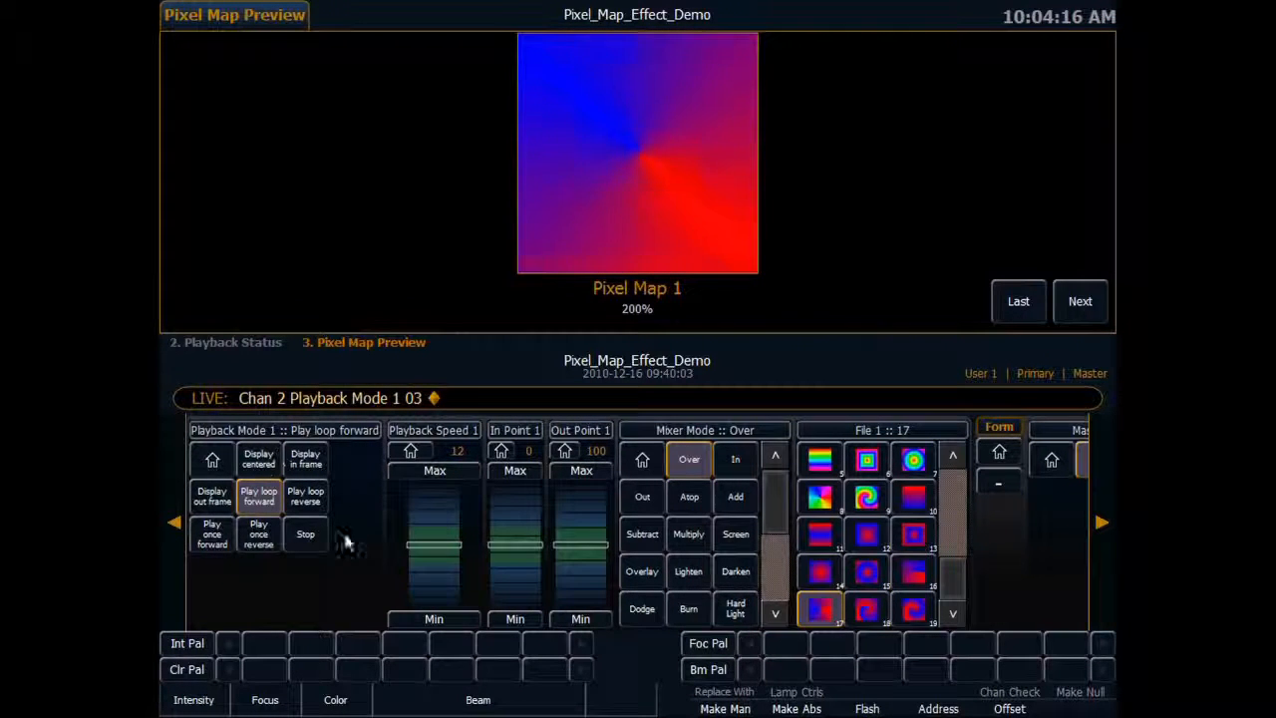
Try Play loop reverse on channel 2, return to Play loop forward, and set Playback Speed 1 to 17.
{"action": "left_click", "coordinate": [302, 496]}
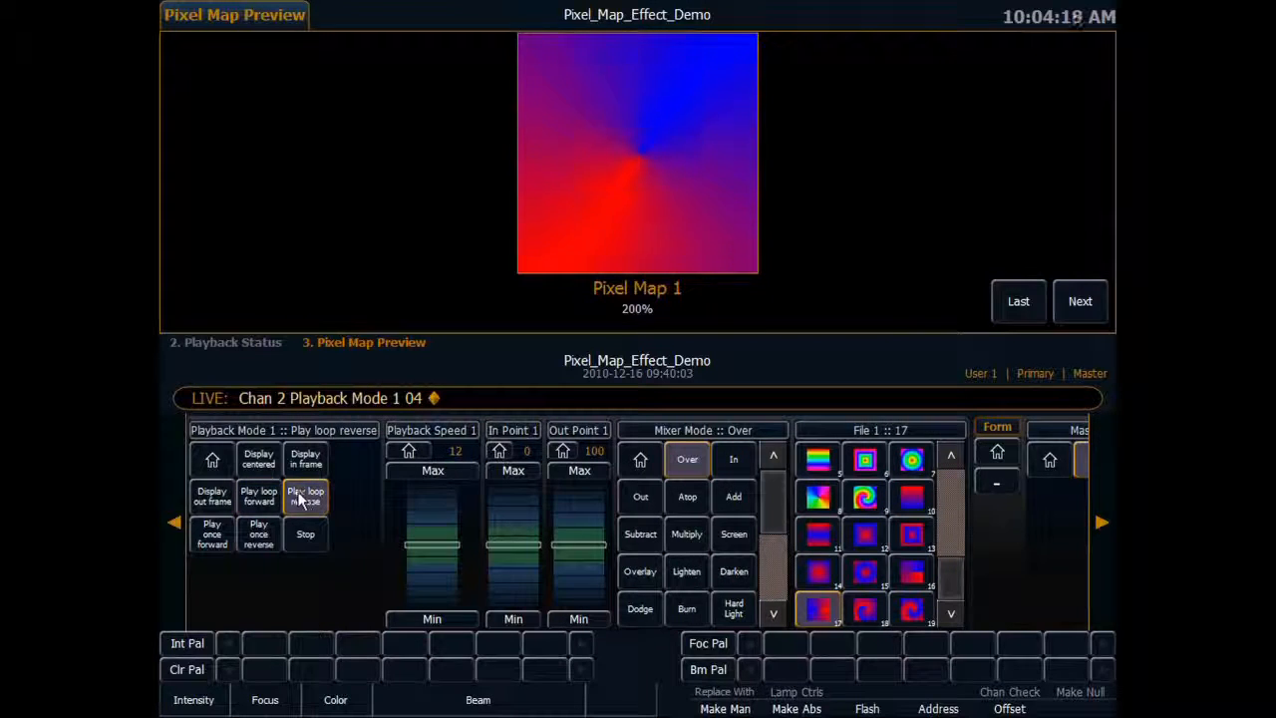
{"action": "left_click", "coordinate": [254, 495]}
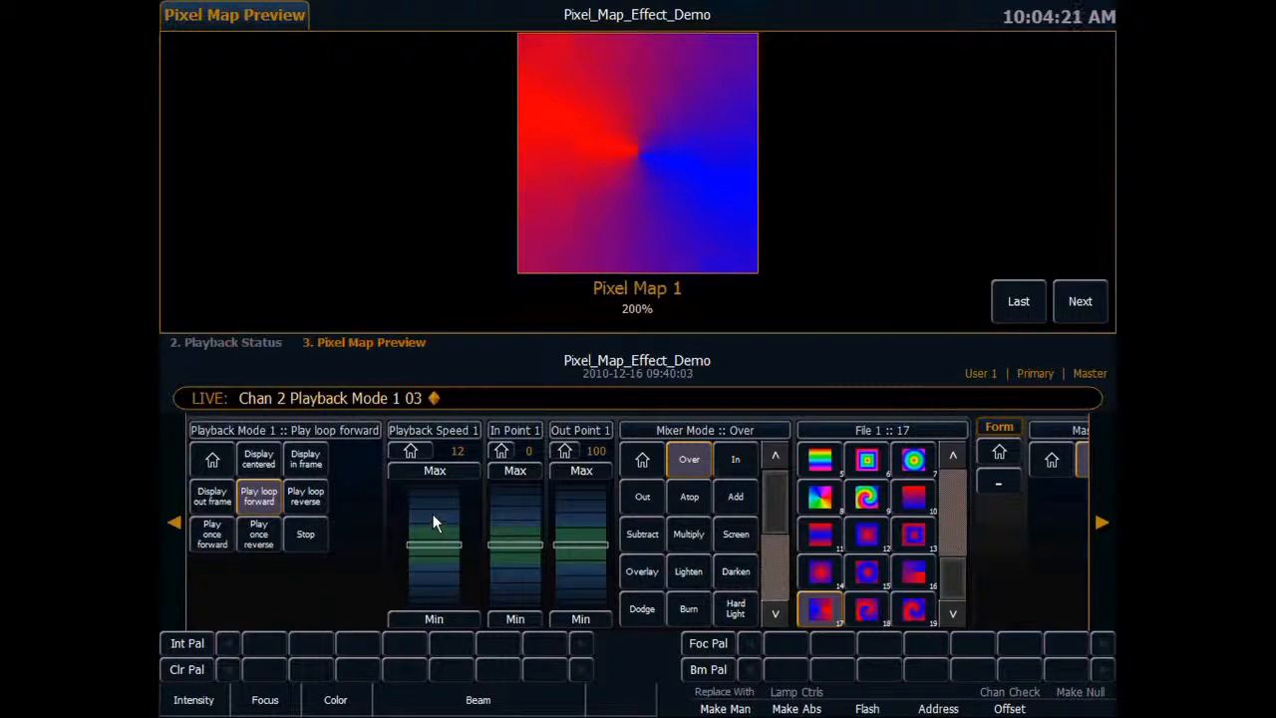
{"action": "left_click_drag", "start_coordinate": [434, 508], "coordinate": [432, 584]}
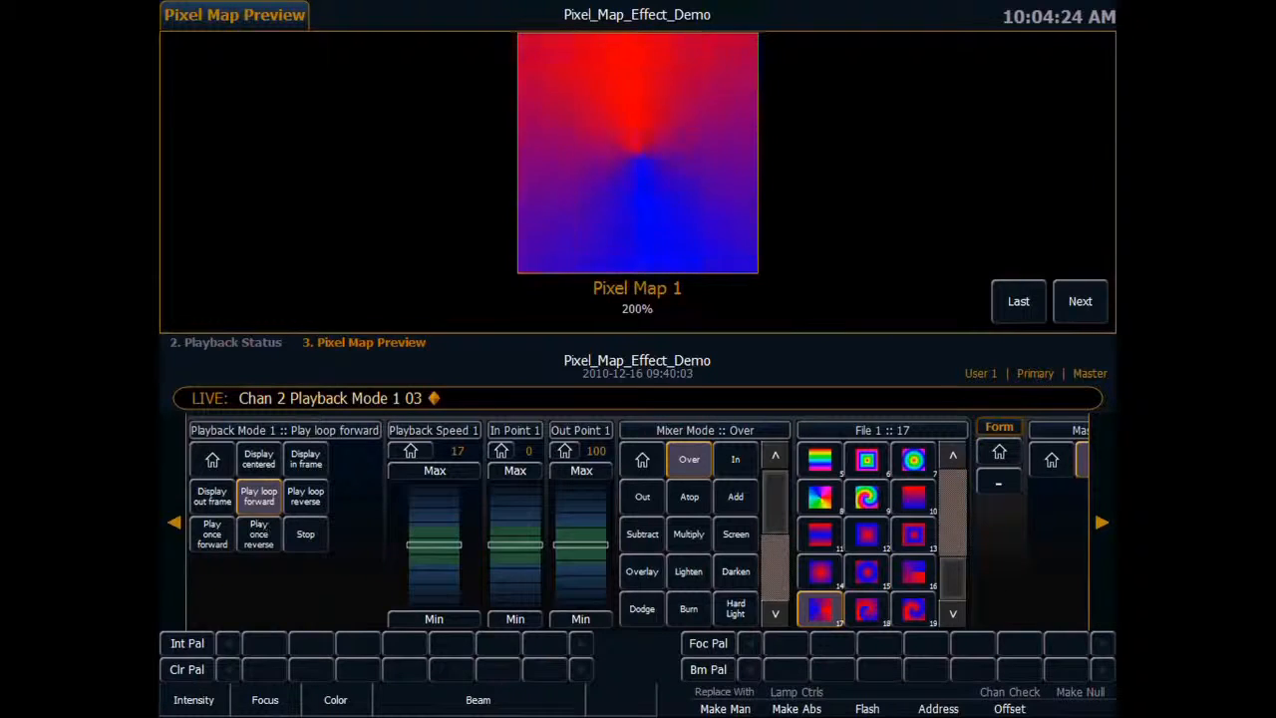
Pick magenta as channel 2's first color in the color picker, with Hue 306 and Saturation 96.
{"action": "left_click", "coordinate": [177, 522]}
{"action": "left_click", "coordinate": [177, 523]}
{"action": "left_click", "coordinate": [177, 523]}
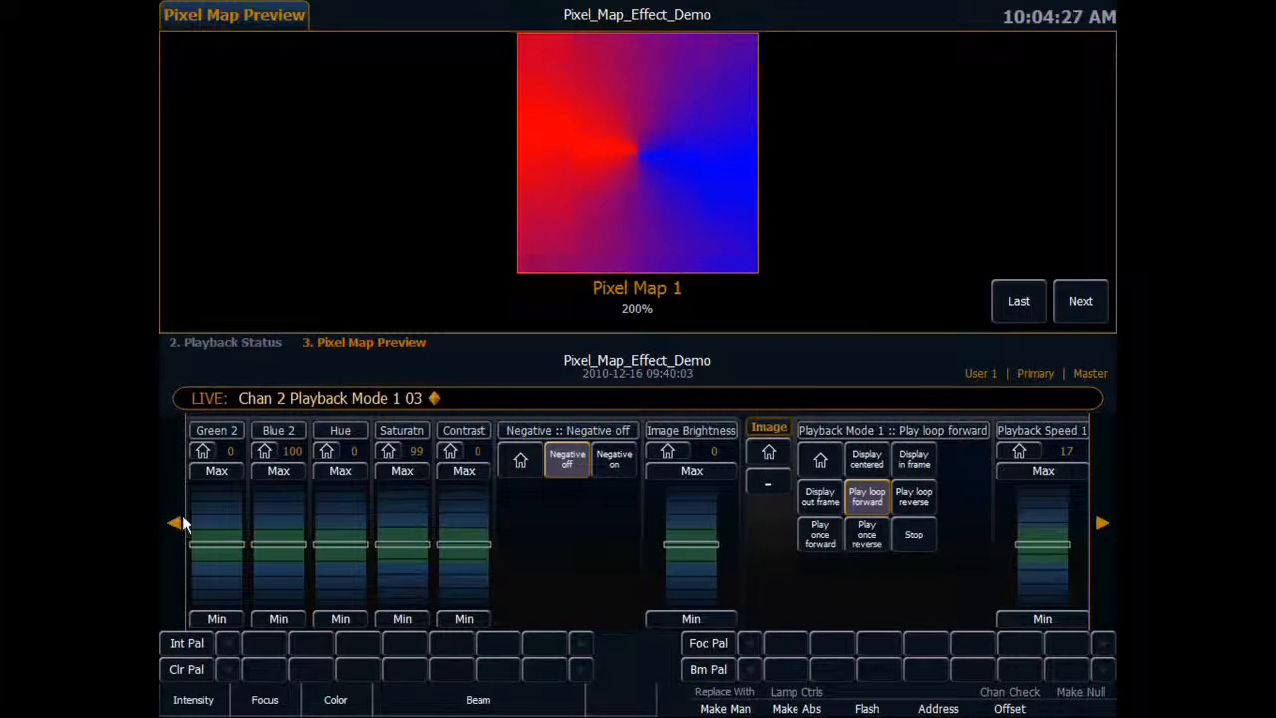
{"action": "left_click", "coordinate": [177, 523]}
{"action": "left_click", "coordinate": [176, 523]}
{"action": "left_click_drag", "start_coordinate": [299, 507], "coordinate": [276, 585]}
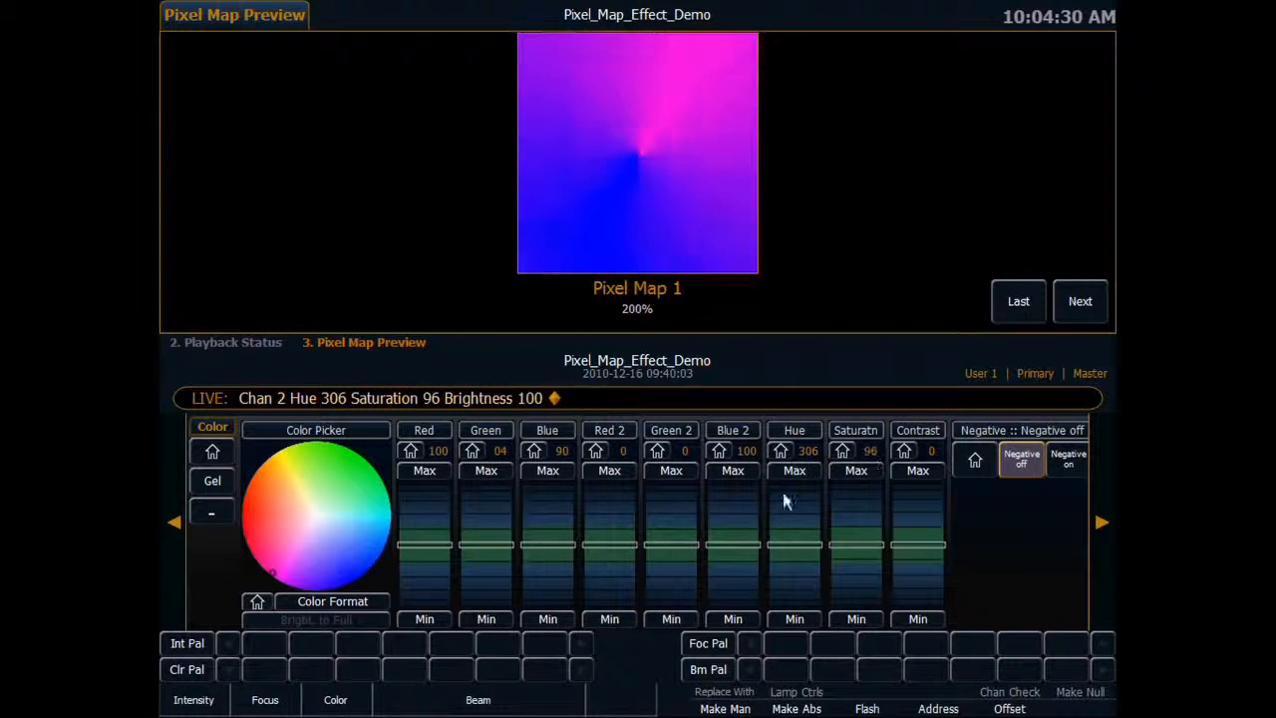
Make the second color yellow by setting Red 2 and Green 2 to maximum and Blue 2 to minimum.
{"action": "left_click", "coordinate": [610, 473]}
{"action": "left_click", "coordinate": [686, 477]}
{"action": "left_click", "coordinate": [727, 615]}
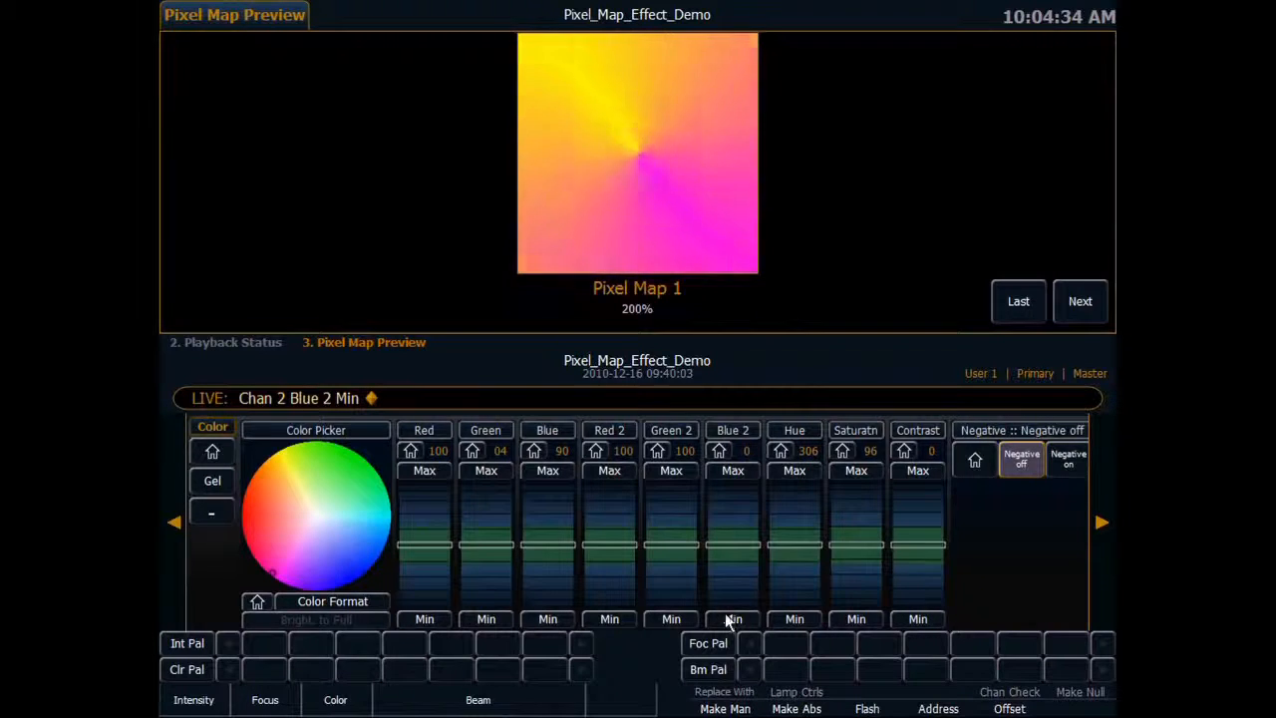
Try channel 2's In Point 1 at 77 and 49 and Out Point 1 at 71, and restore them to 0 and 100.
{"action": "left_click", "coordinate": [1101, 520]}
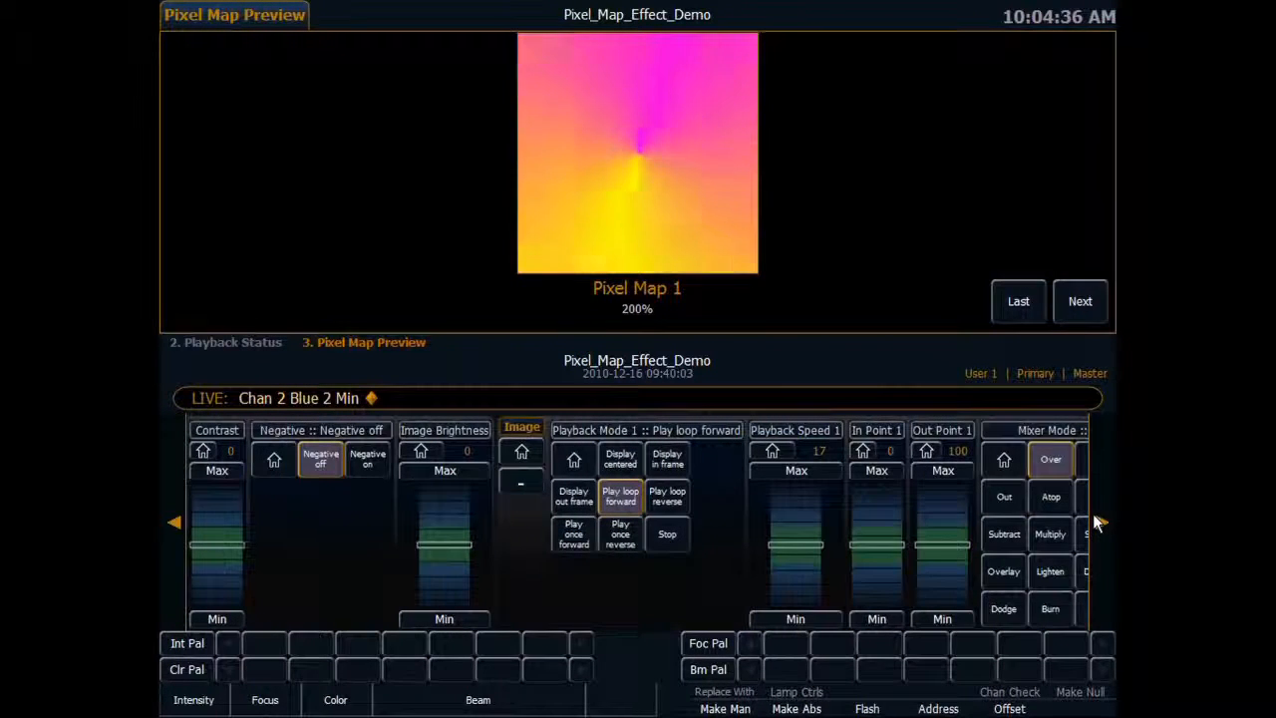
{"action": "left_click", "coordinate": [1101, 521]}
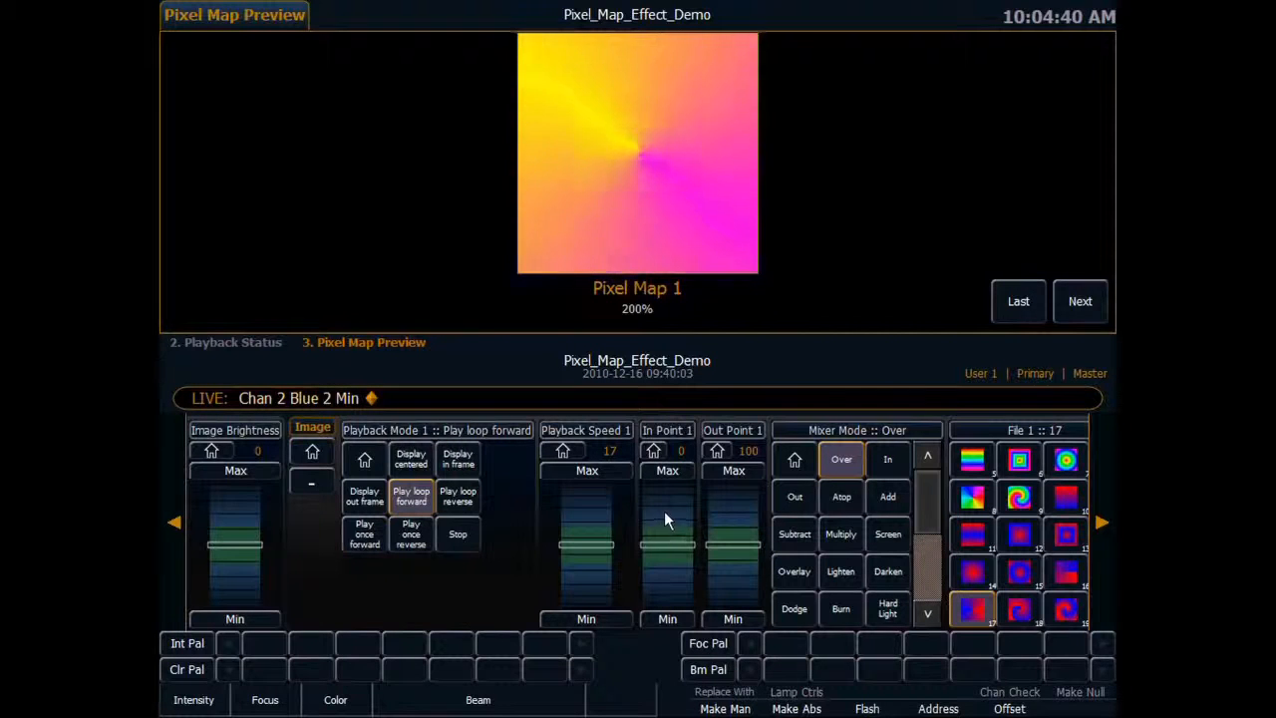
{"action": "scroll", "coordinate": [671, 506], "scroll_direction": "up", "scroll_amount": 10}
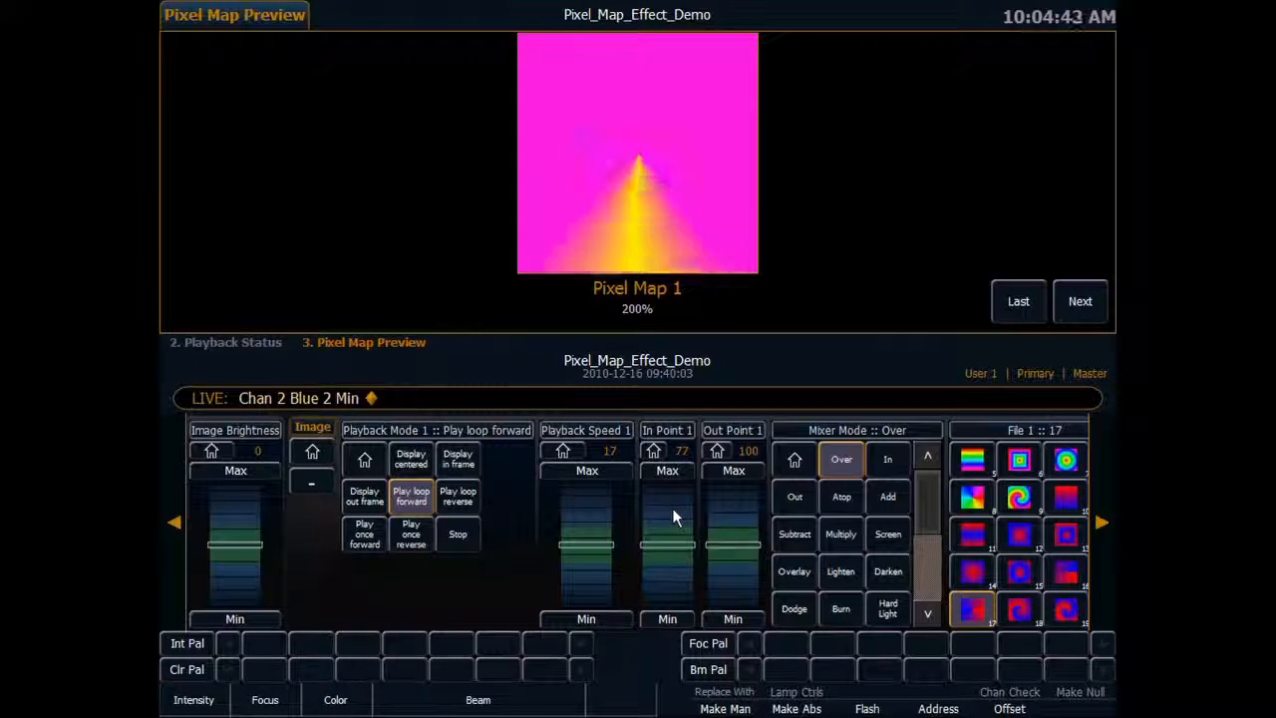
{"action": "left_click", "coordinate": [665, 577]}
{"action": "scroll", "coordinate": [726, 575], "scroll_direction": "down", "scroll_amount": 8}
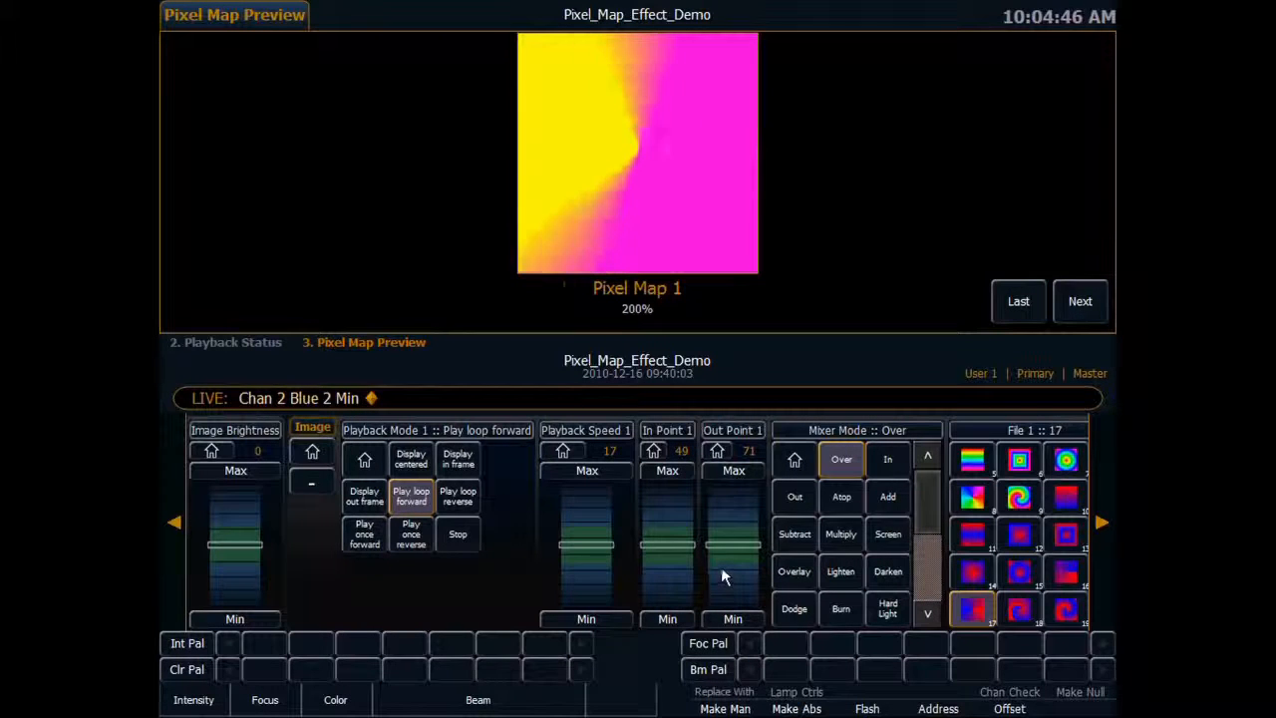
{"action": "left_click_drag", "start_coordinate": [720, 567], "coordinate": [671, 497]}
{"action": "left_click_drag", "start_coordinate": [679, 576], "coordinate": [672, 597]}
{"action": "left_click_drag", "start_coordinate": [717, 520], "coordinate": [722, 489]}
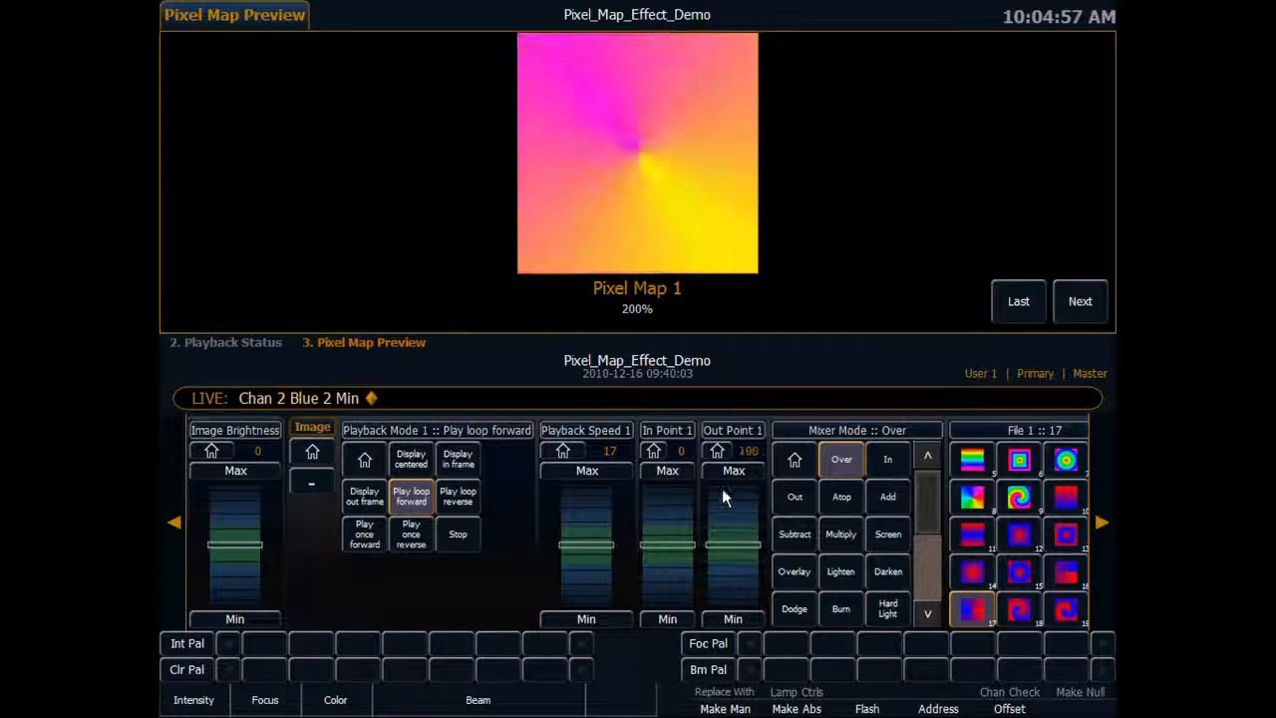
Raise channel 2's Layer Effect to 100 to multiply the radial gradient segments.
{"action": "left_click", "coordinate": [1102, 519]}
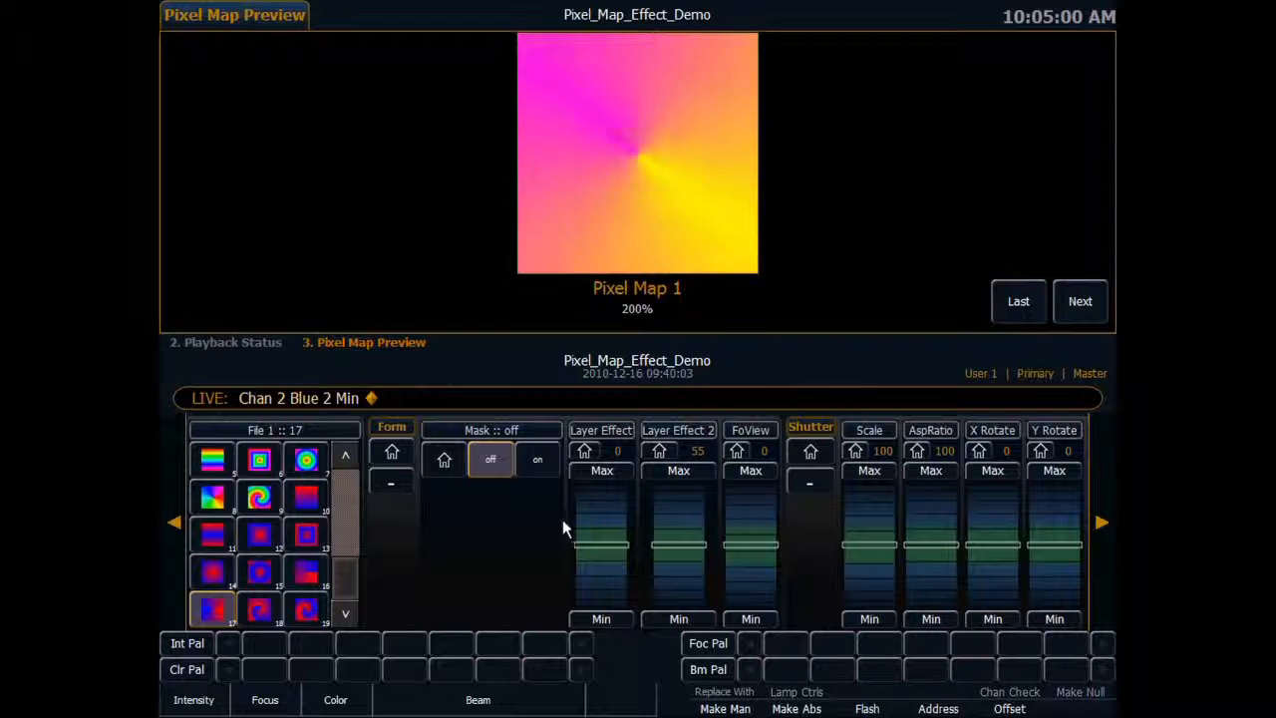
{"action": "scroll", "coordinate": [606, 510], "scroll_direction": "up", "scroll_amount": 3}
{"action": "scroll", "coordinate": [606, 508], "scroll_direction": "up", "scroll_amount": 5}
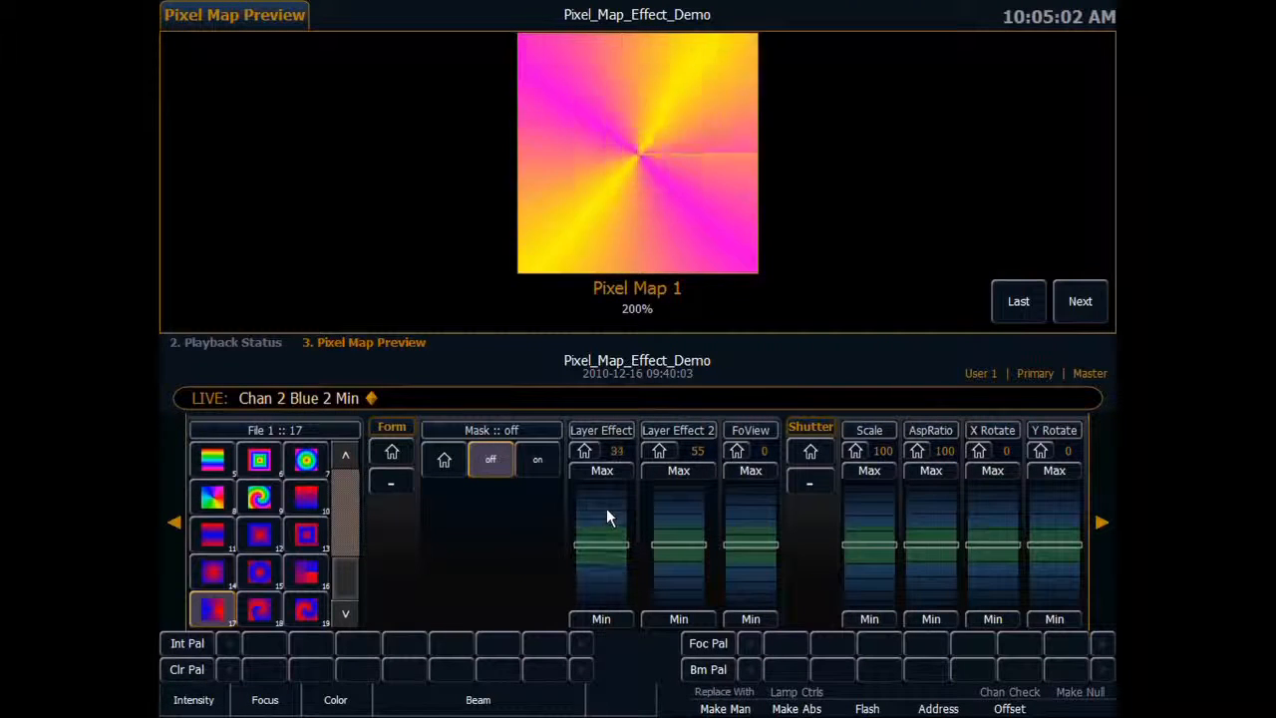
{"action": "scroll", "coordinate": [606, 515], "scroll_direction": "down", "scroll_amount": 5}
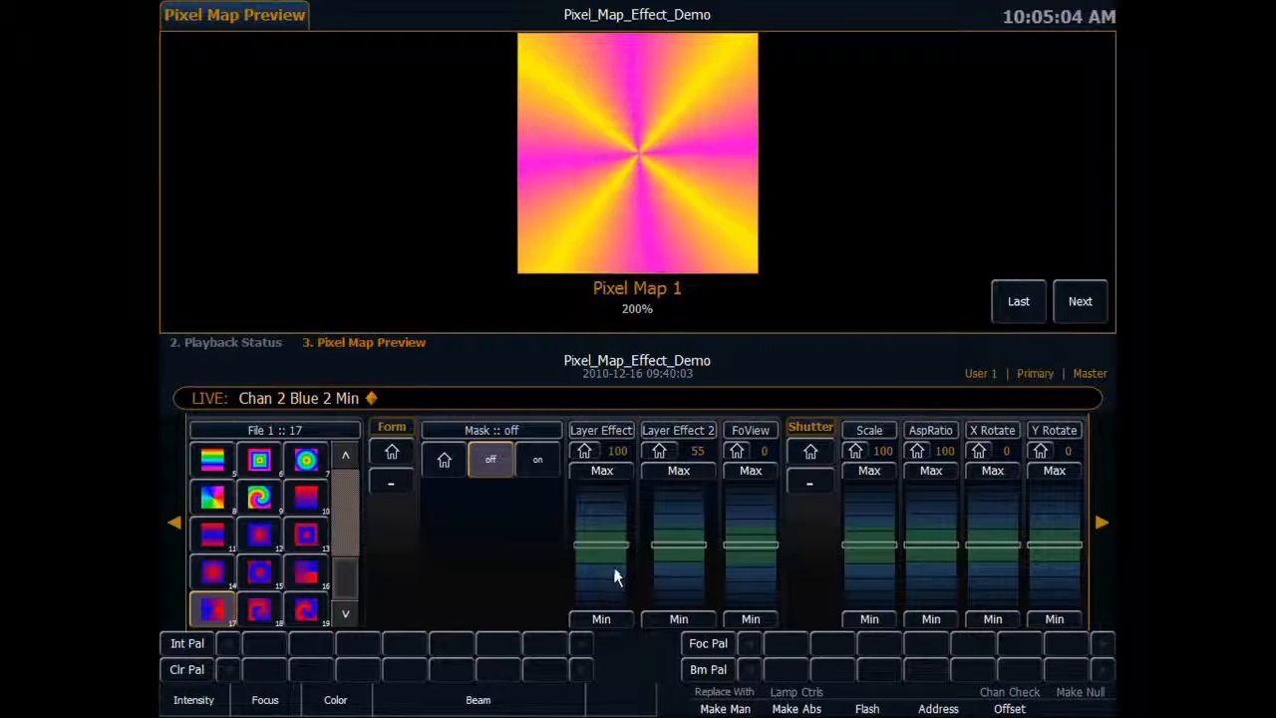
{"action": "scroll", "coordinate": [603, 509], "scroll_direction": "up", "scroll_amount": 4}
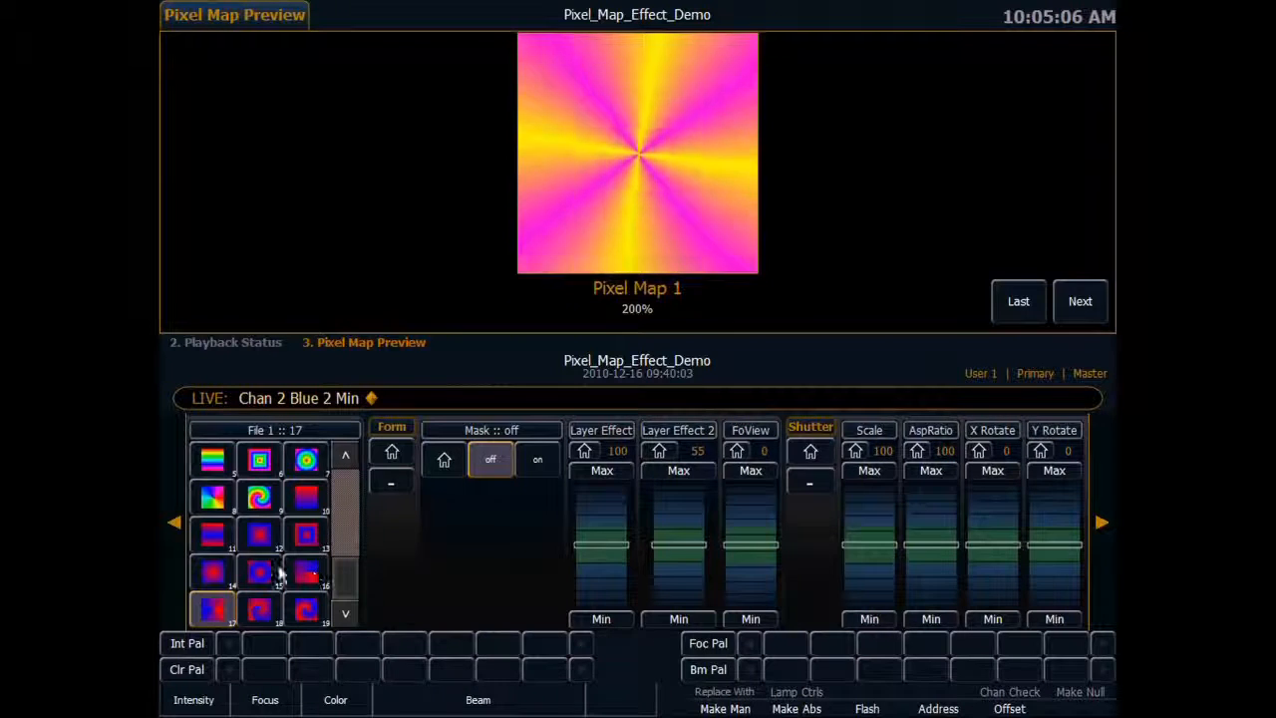
Return channel 2's Layer Effect to its home value of 0.
{"action": "left_click", "coordinate": [584, 450]}
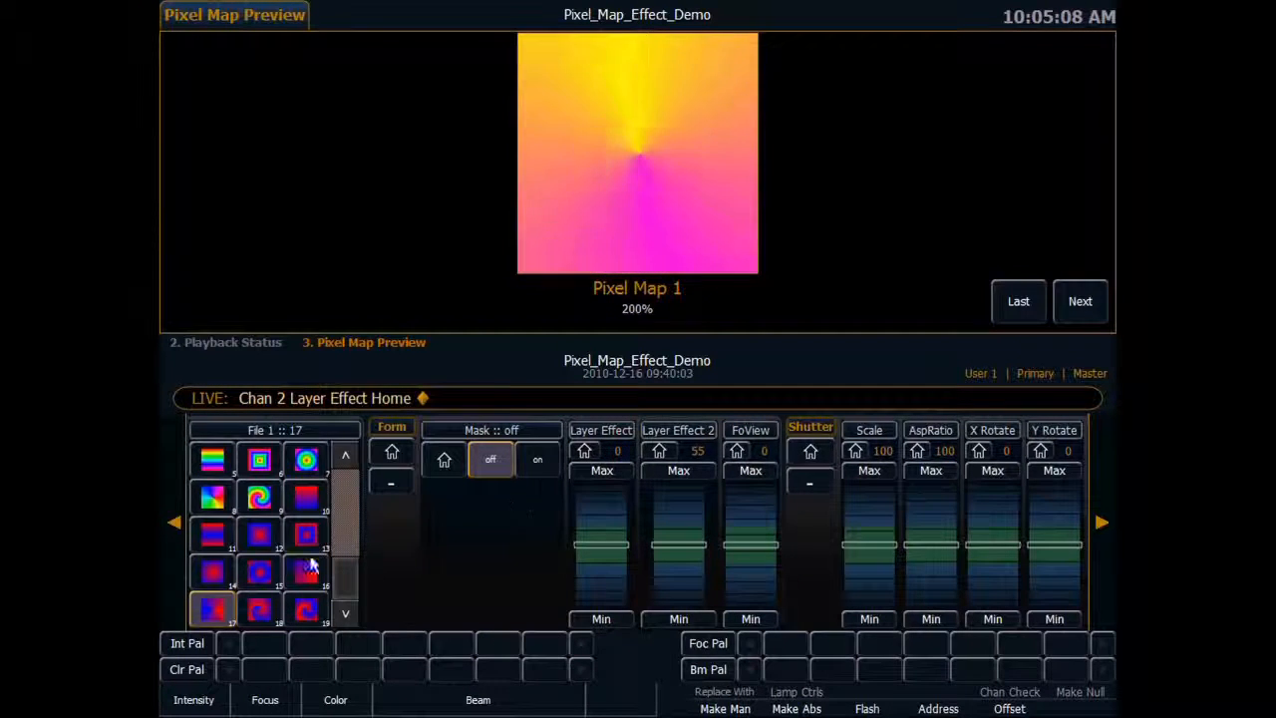
{"action": "left_click", "coordinate": [173, 521]}
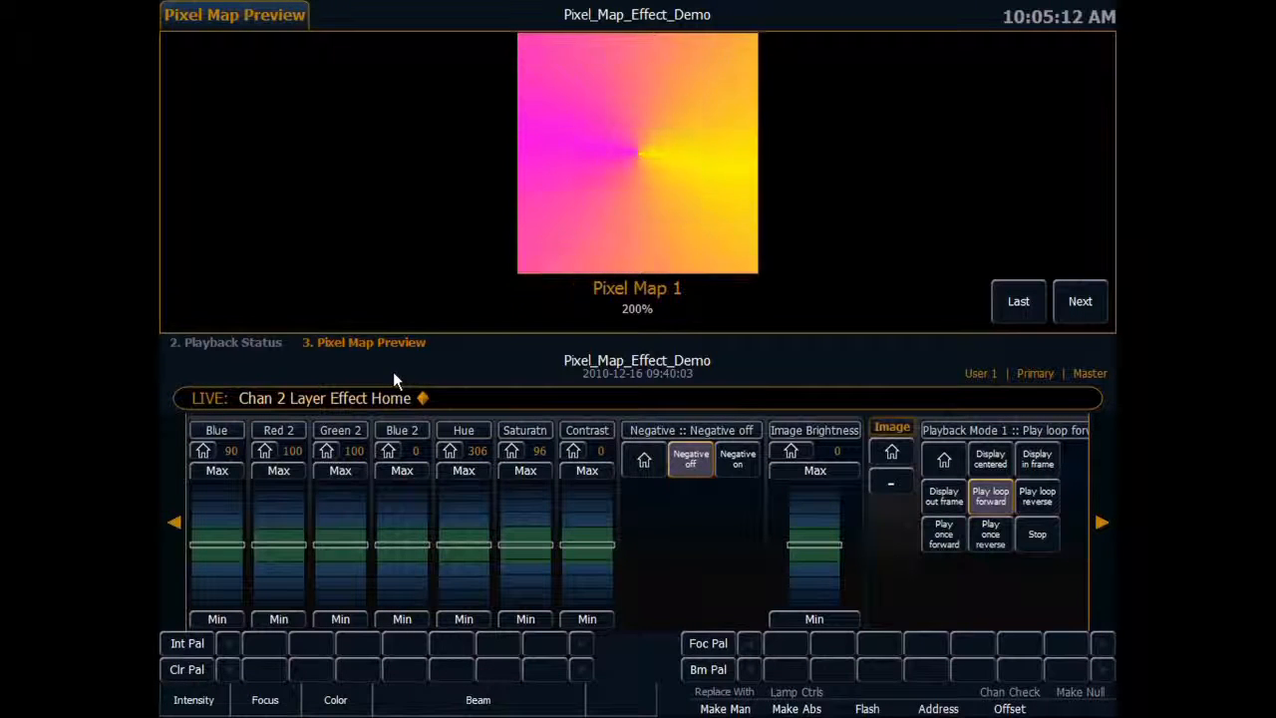
Select channel 3 and raise its Intens 2 to 100.
{"action": "key", "text": "3"}
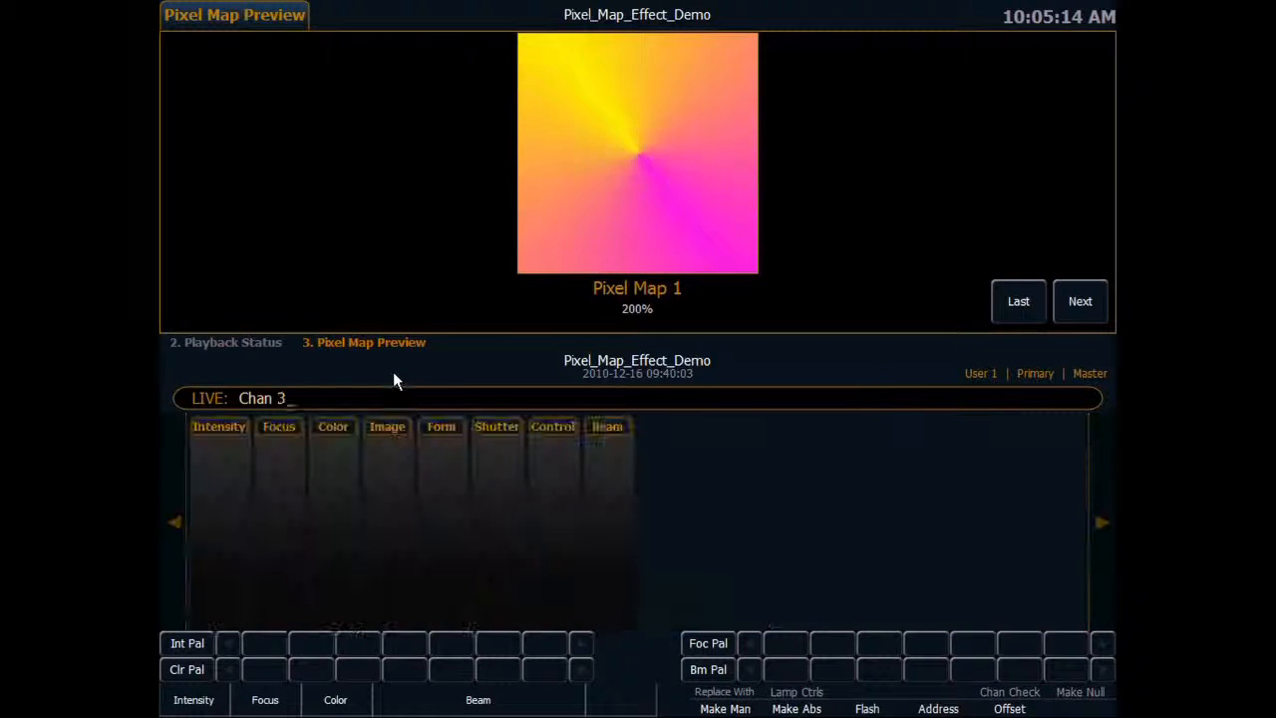
{"action": "key", "text": "Return"}
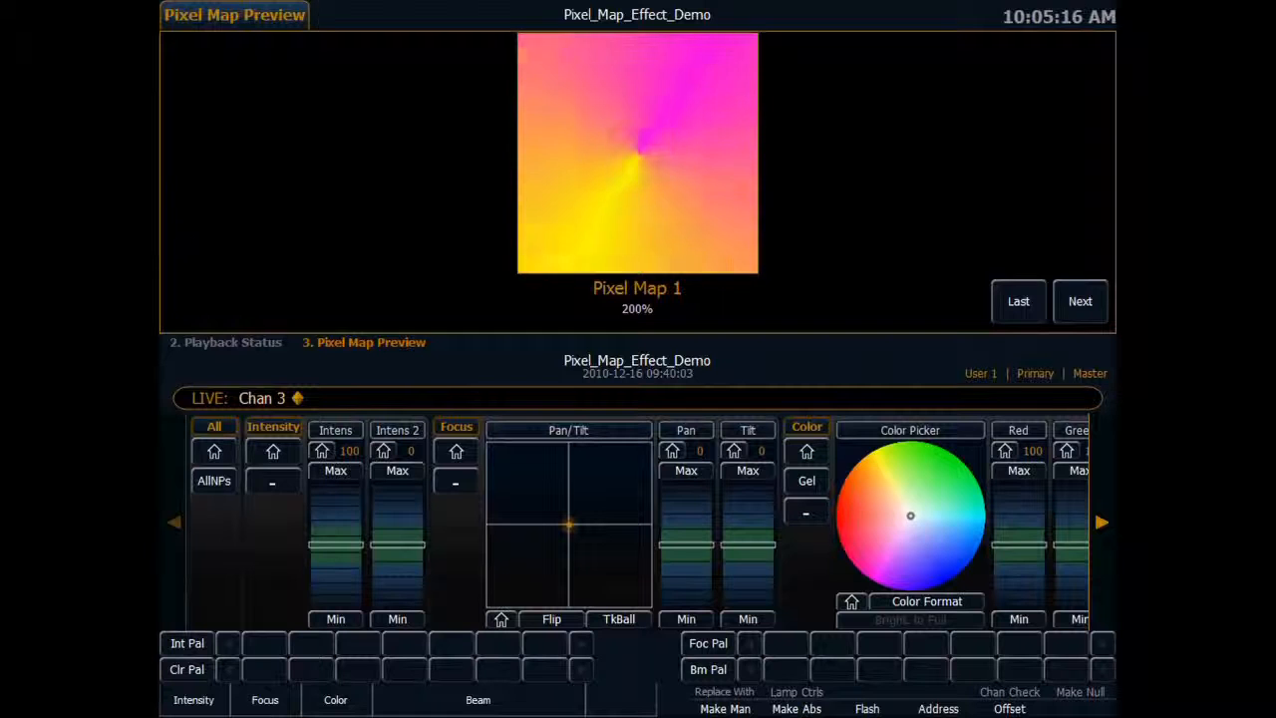
{"action": "left_click", "coordinate": [397, 471]}
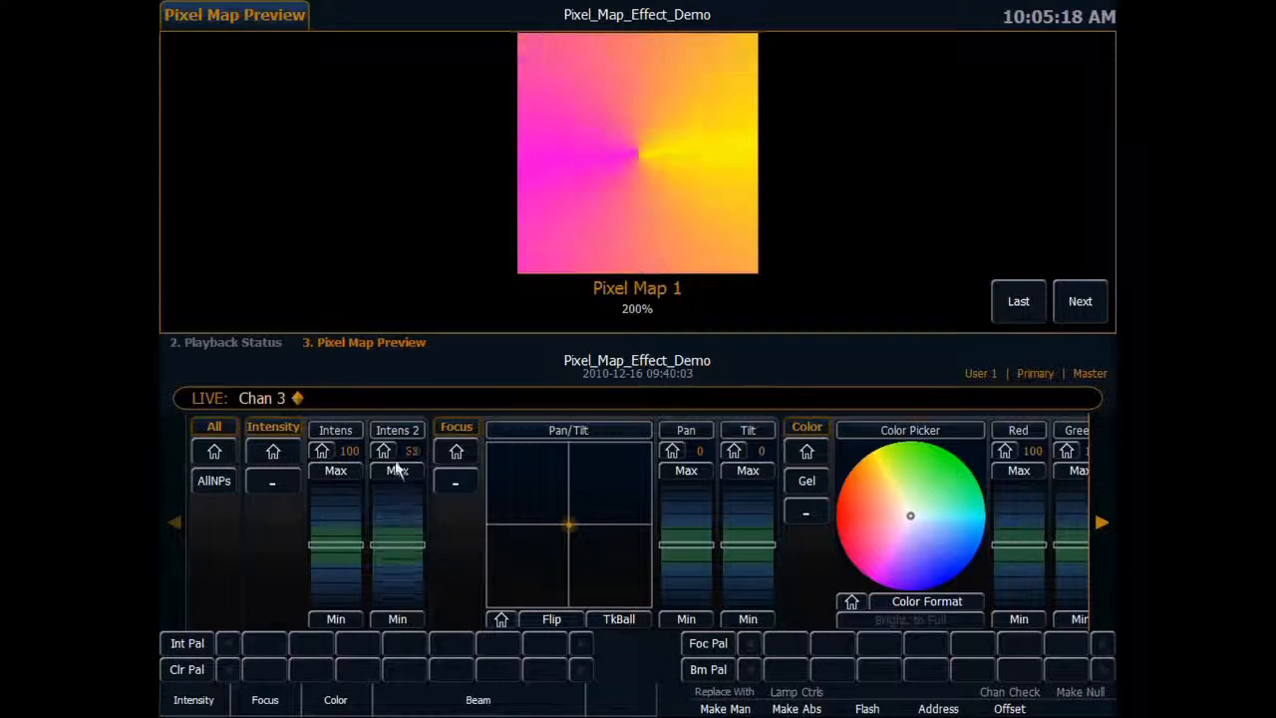
Assign effect 1 as File 1 on channel 3.
{"action": "left_click", "coordinate": [1102, 521]}
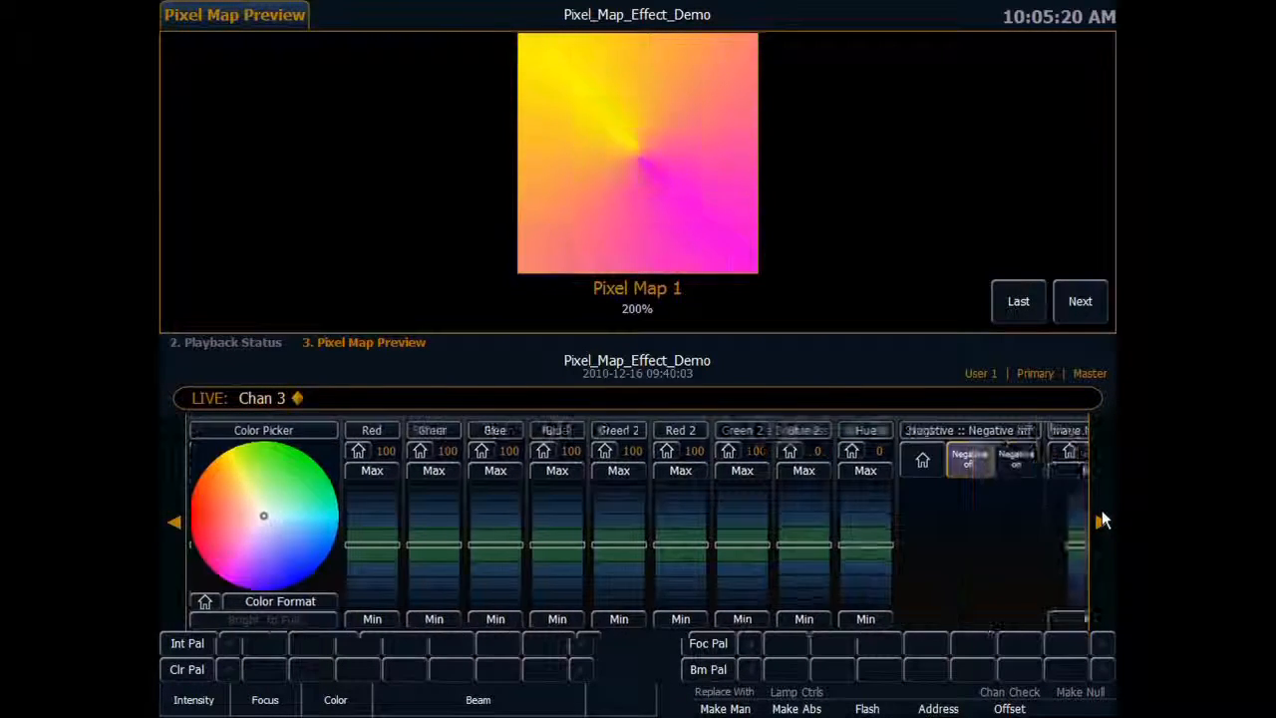
{"action": "left_click", "coordinate": [1102, 521]}
{"action": "left_click", "coordinate": [1101, 520]}
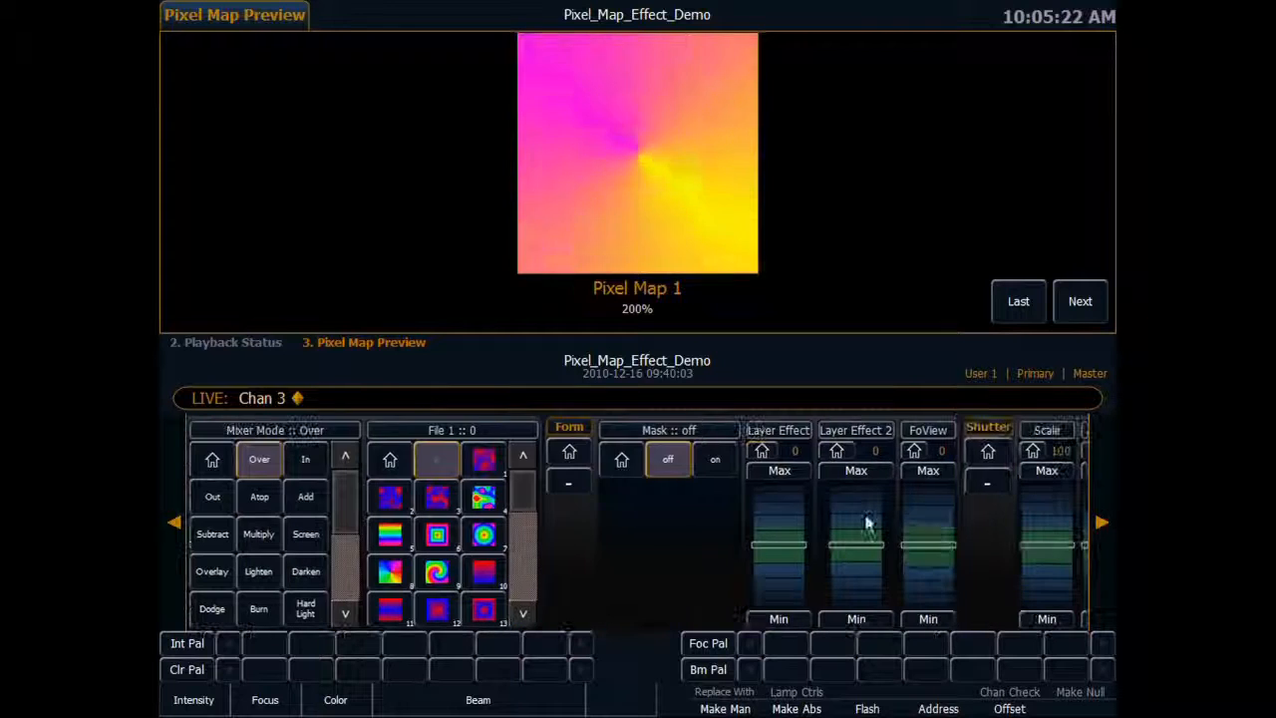
{"action": "left_click", "coordinate": [483, 459]}
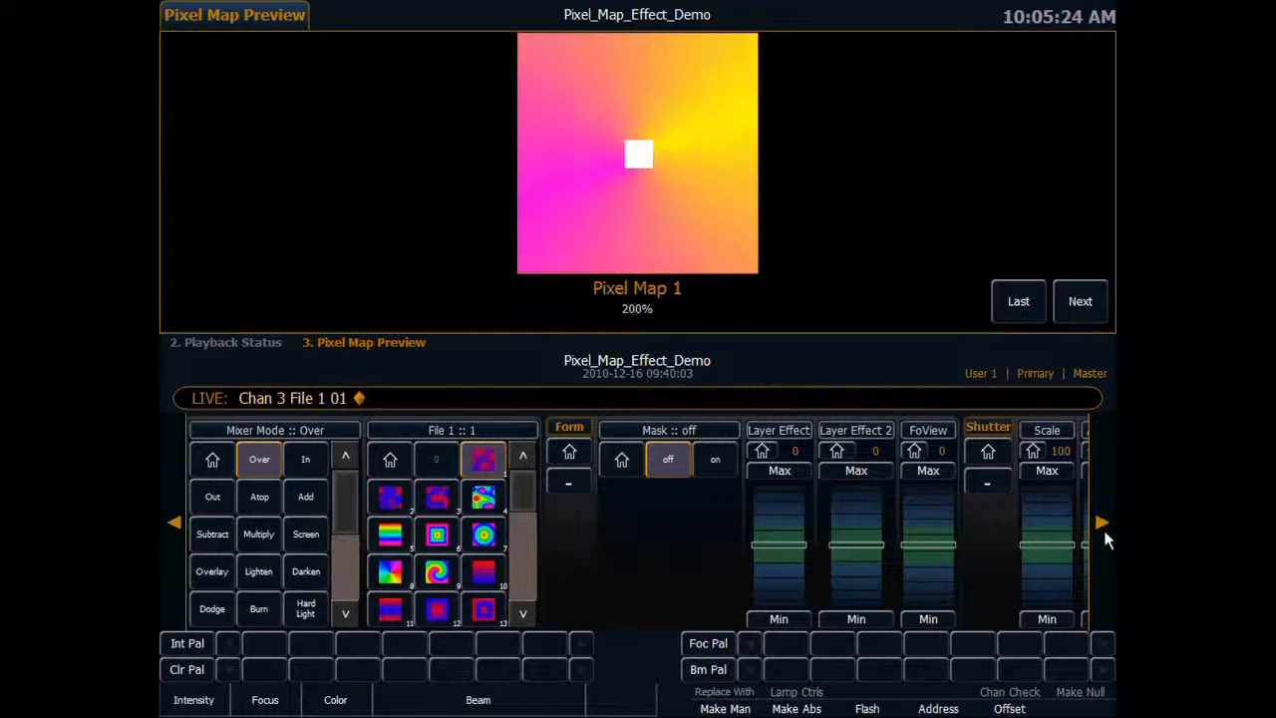
Set channel 3's Width and Height to 100 so the layer fills the pixel map.
{"action": "left_click", "coordinate": [1102, 520]}
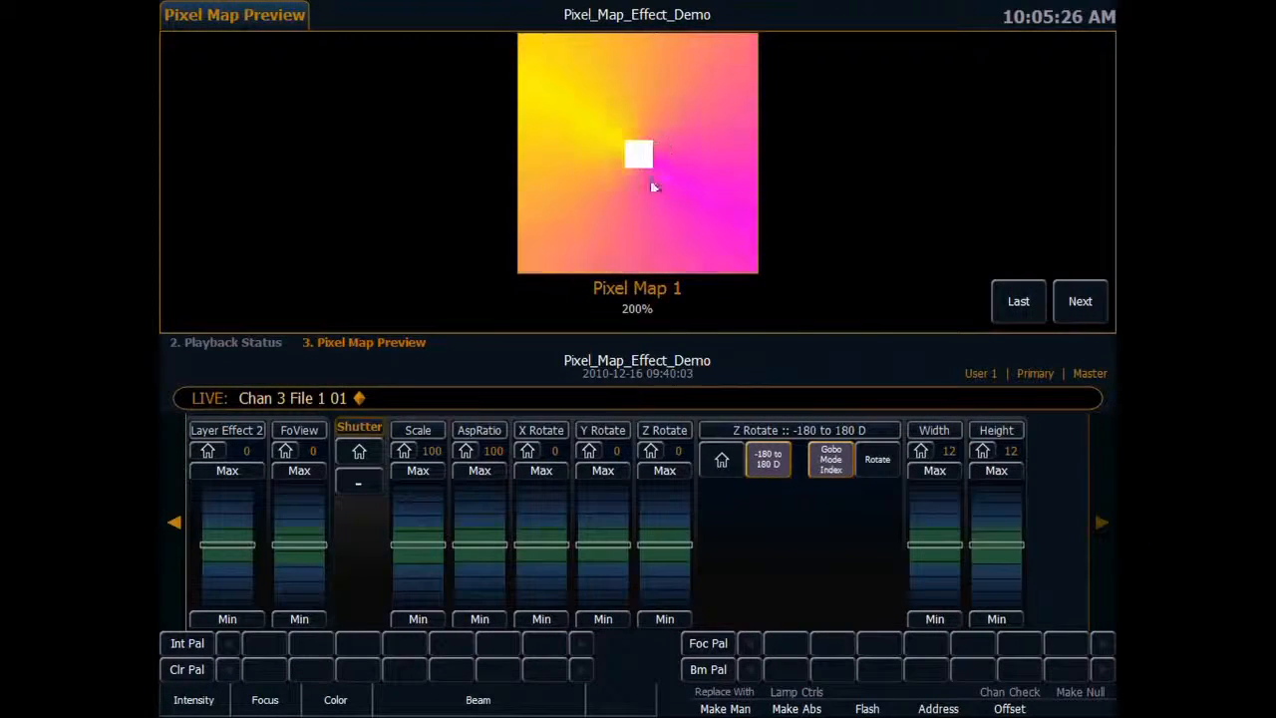
{"action": "left_click_drag", "start_coordinate": [946, 534], "coordinate": [941, 438]}
{"action": "left_click_drag", "start_coordinate": [993, 544], "coordinate": [994, 480]}
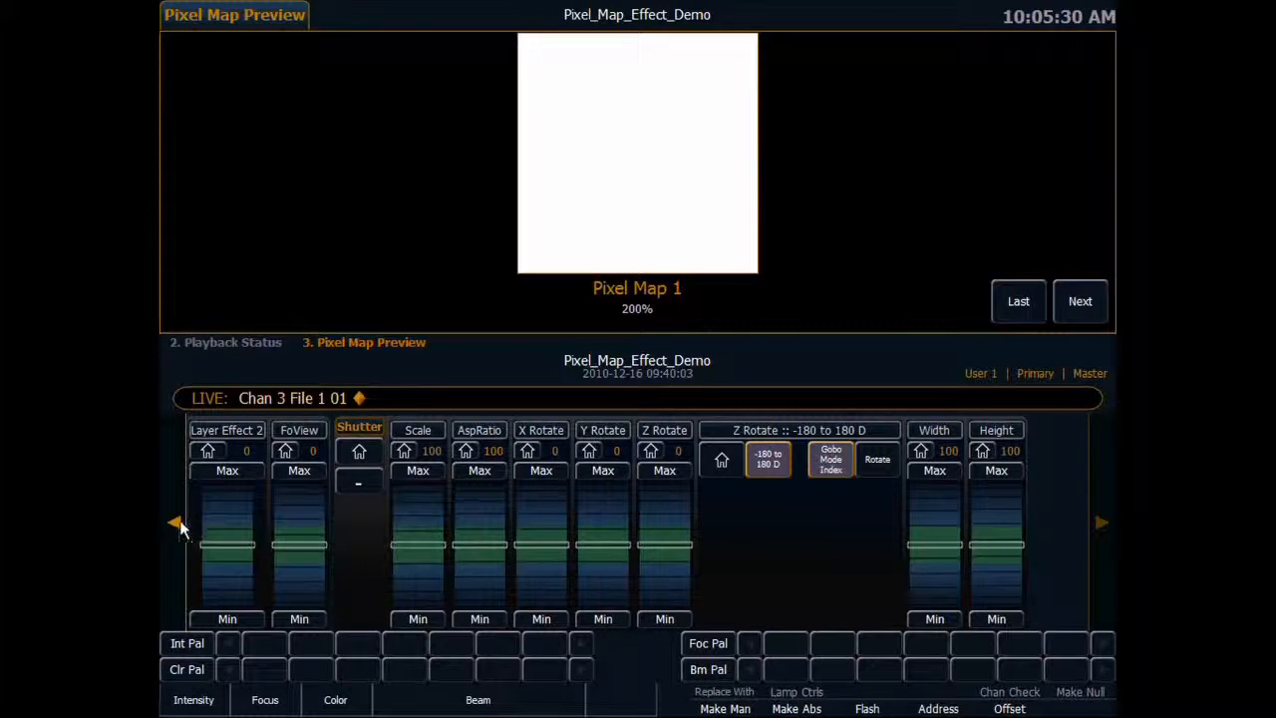
Lower channel 3's Intens 2 to 0 so the radial effect shows through the cloud effect.
{"action": "left_click", "coordinate": [178, 524]}
{"action": "left_click", "coordinate": [176, 524]}
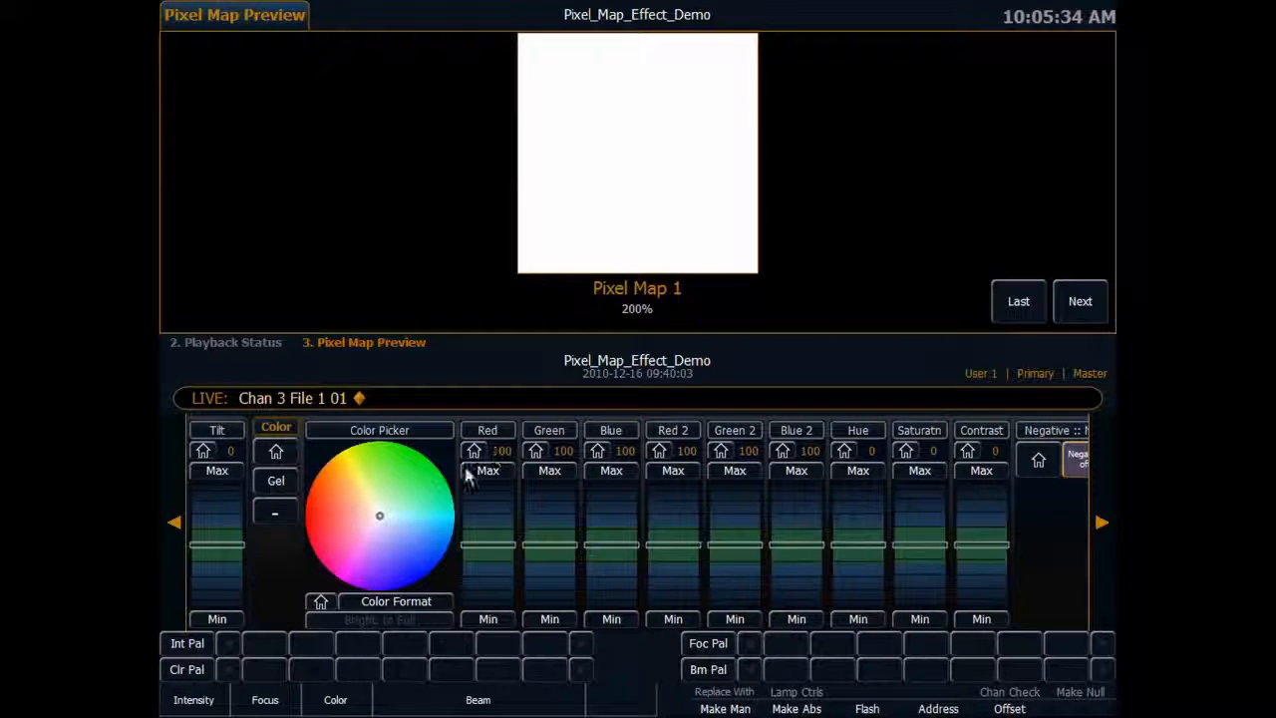
{"action": "left_click", "coordinate": [173, 524]}
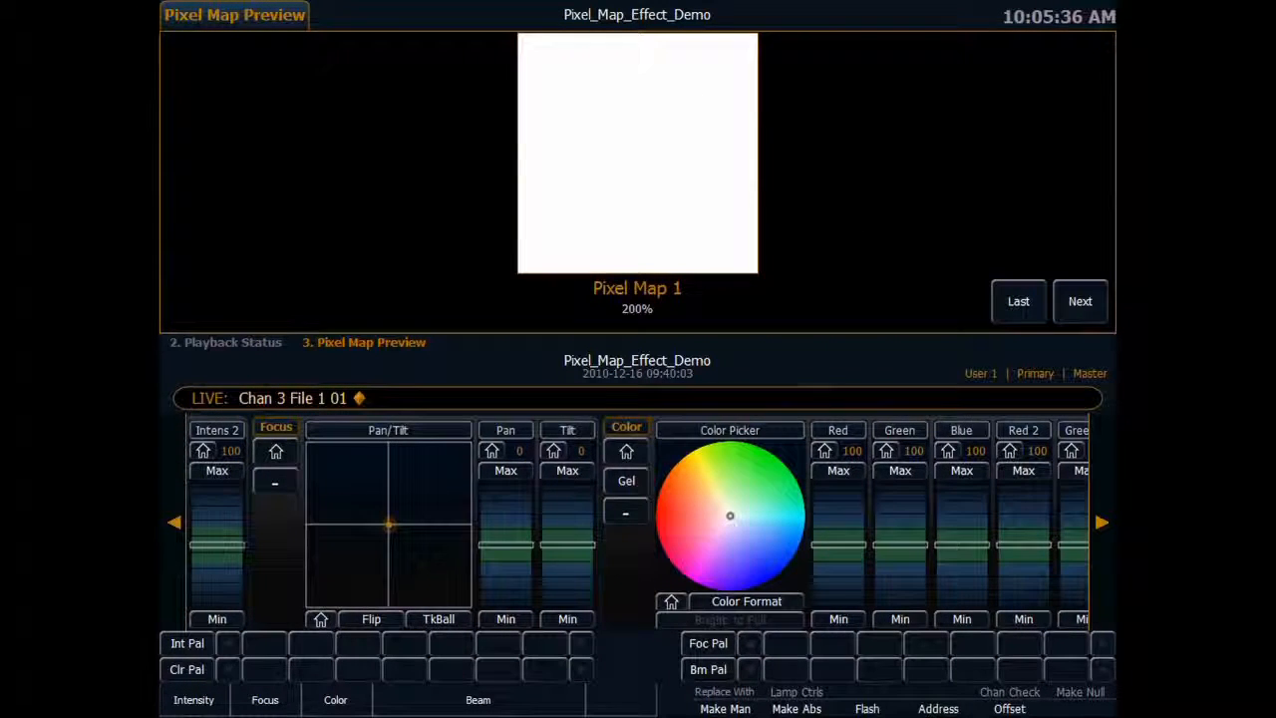
{"action": "left_click", "coordinate": [172, 526]}
{"action": "left_click_drag", "start_coordinate": [400, 576], "coordinate": [399, 602]}
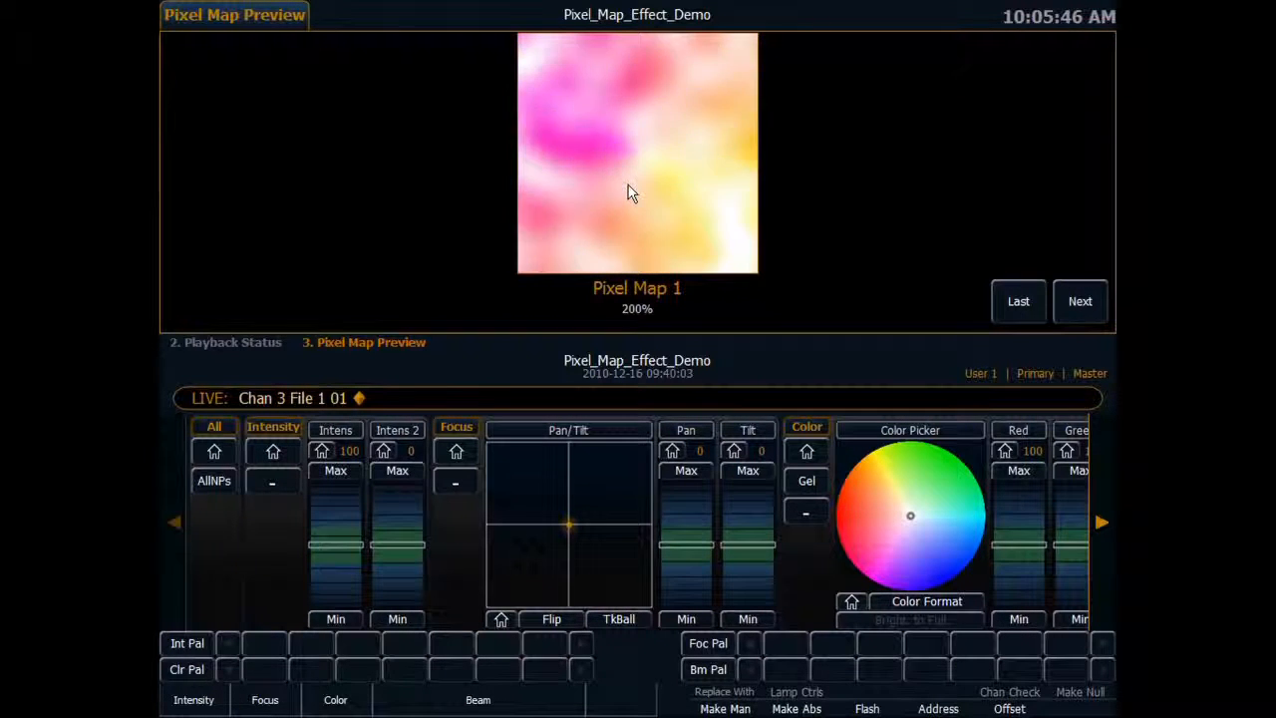
Set channel 3's Playback Speed 1 to 55.
{"action": "left_click", "coordinate": [1102, 519]}
{"action": "left_click", "coordinate": [1102, 518]}
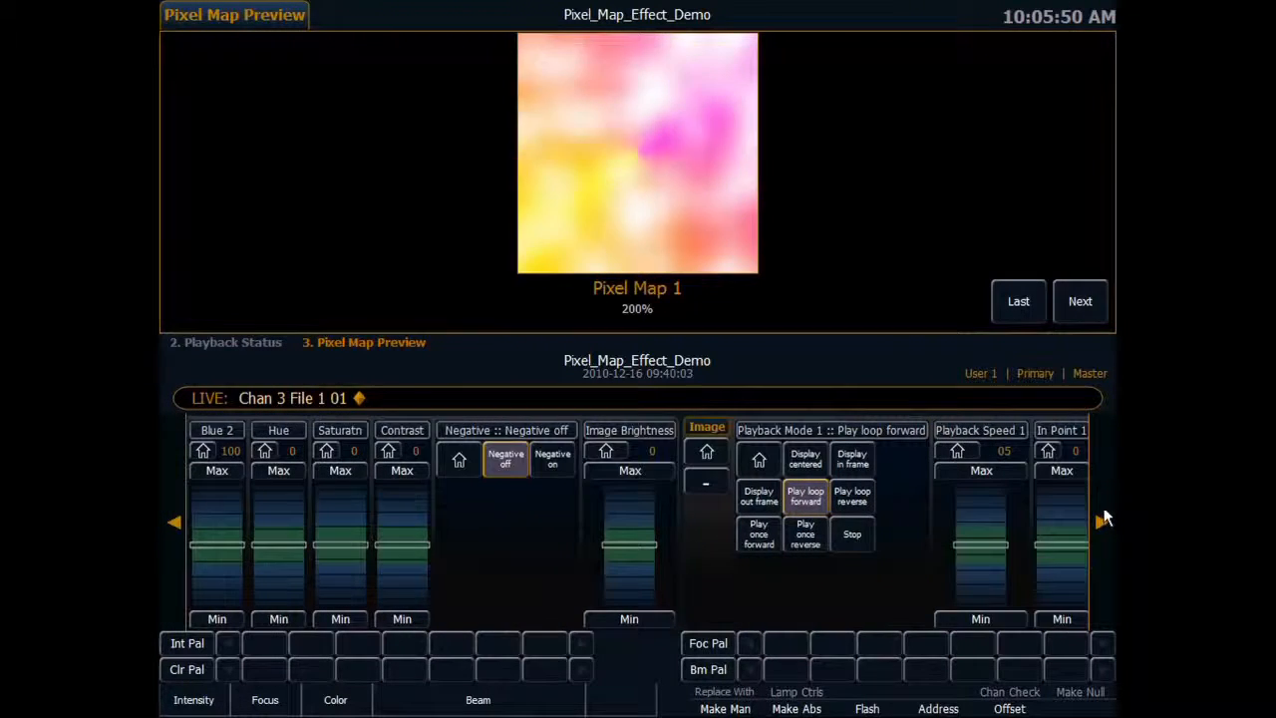
{"action": "left_click", "coordinate": [737, 510]}
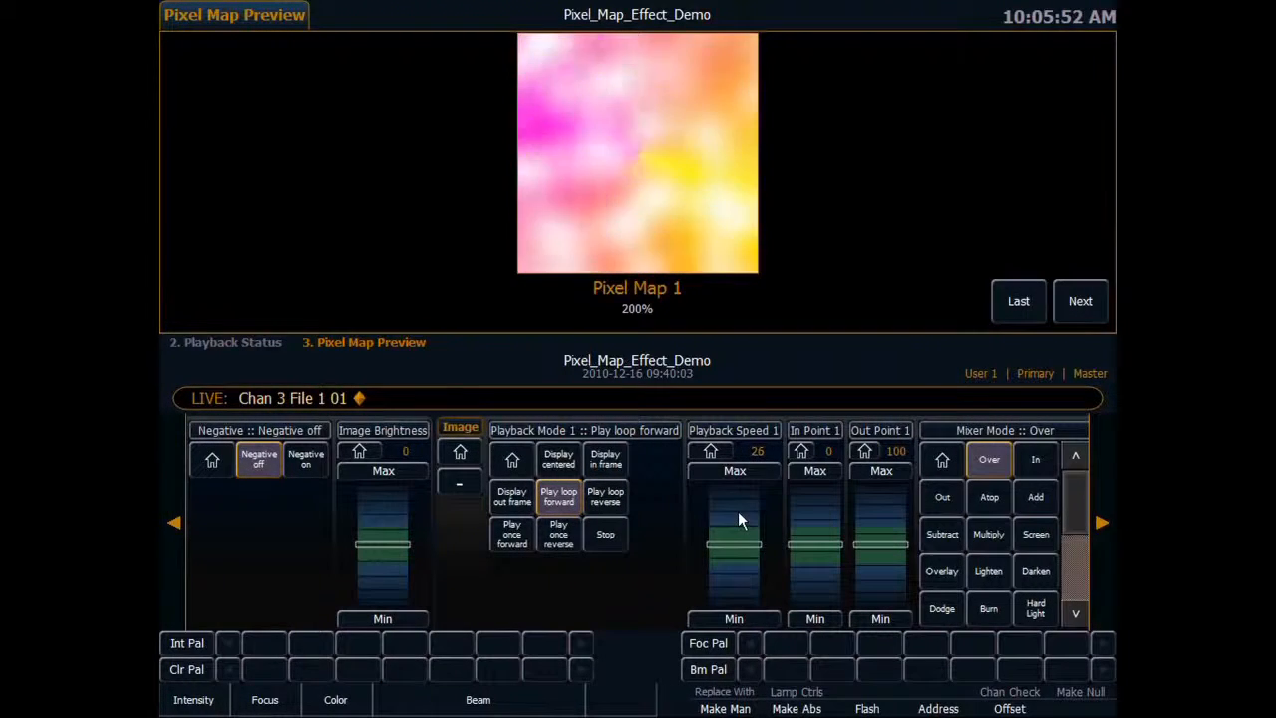
{"action": "left_click", "coordinate": [739, 508]}
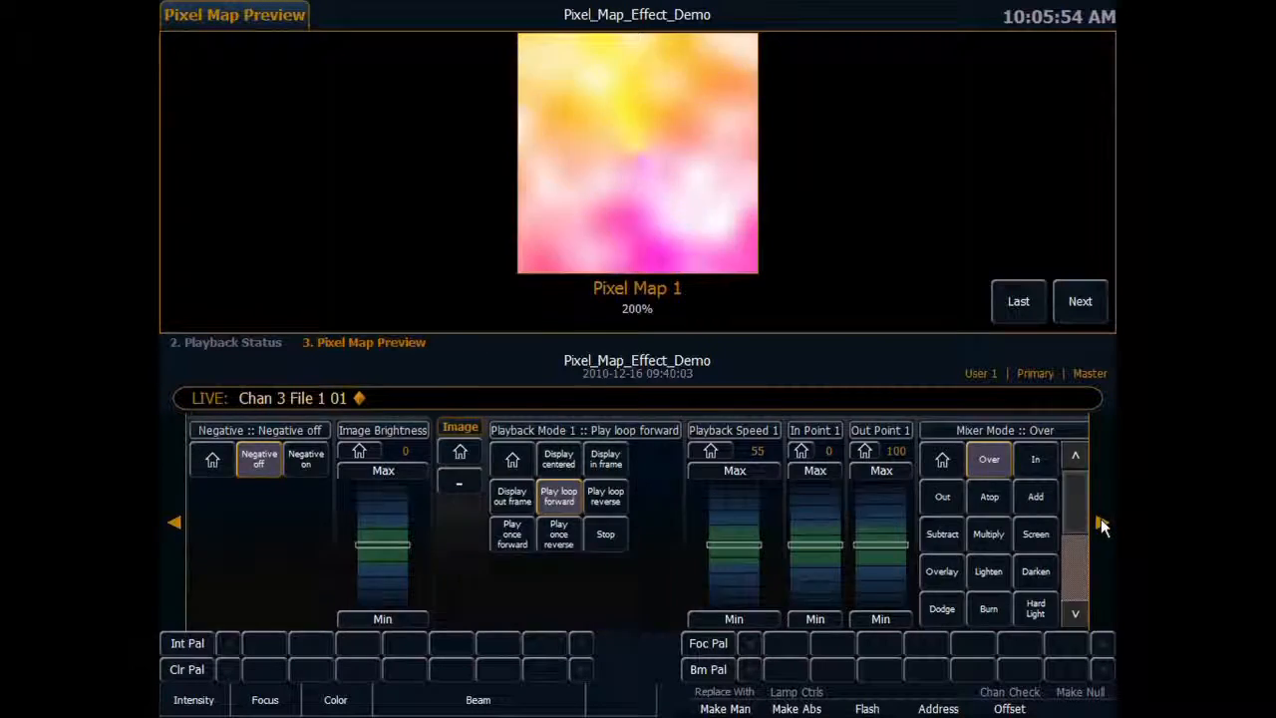
Set channel 3's Layer Effect to -57 to enlarge the clouds.
{"action": "left_click", "coordinate": [1102, 520]}
{"action": "left_click_drag", "start_coordinate": [908, 575], "coordinate": [909, 494]}
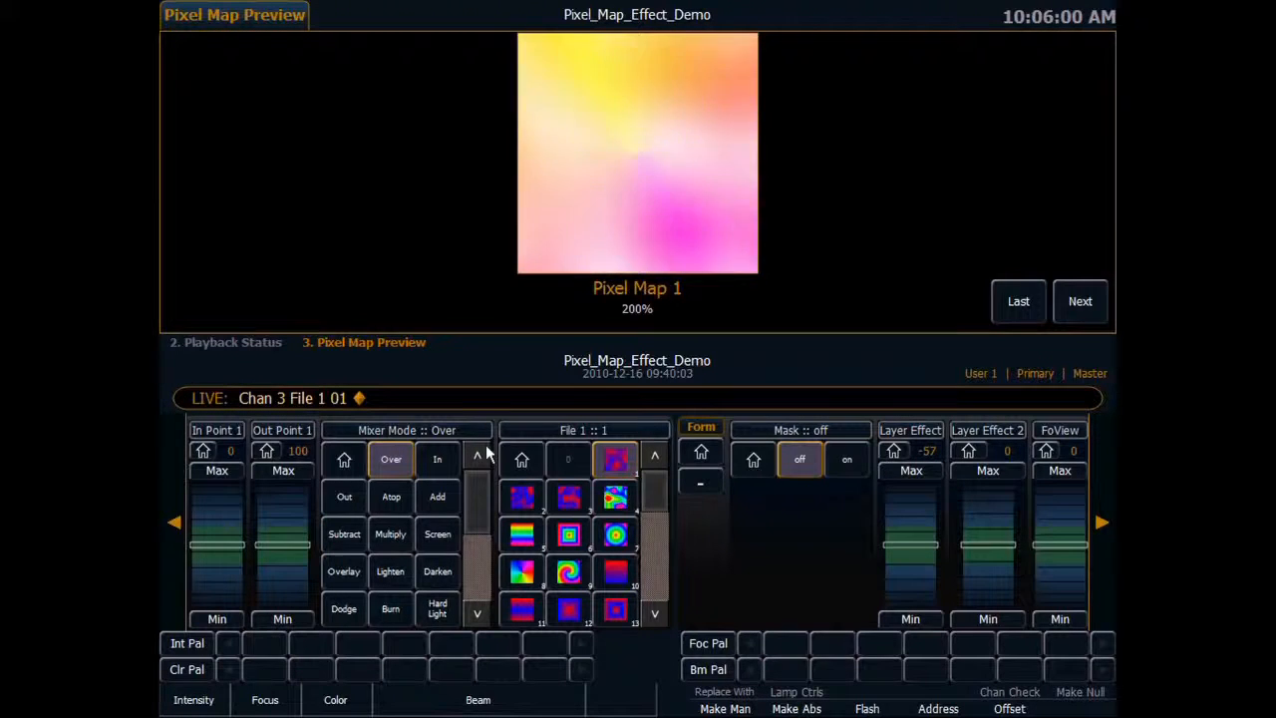
{"action": "left_click", "coordinate": [174, 521]}
{"action": "left_click", "coordinate": [171, 521]}
{"action": "left_click", "coordinate": [172, 520]}
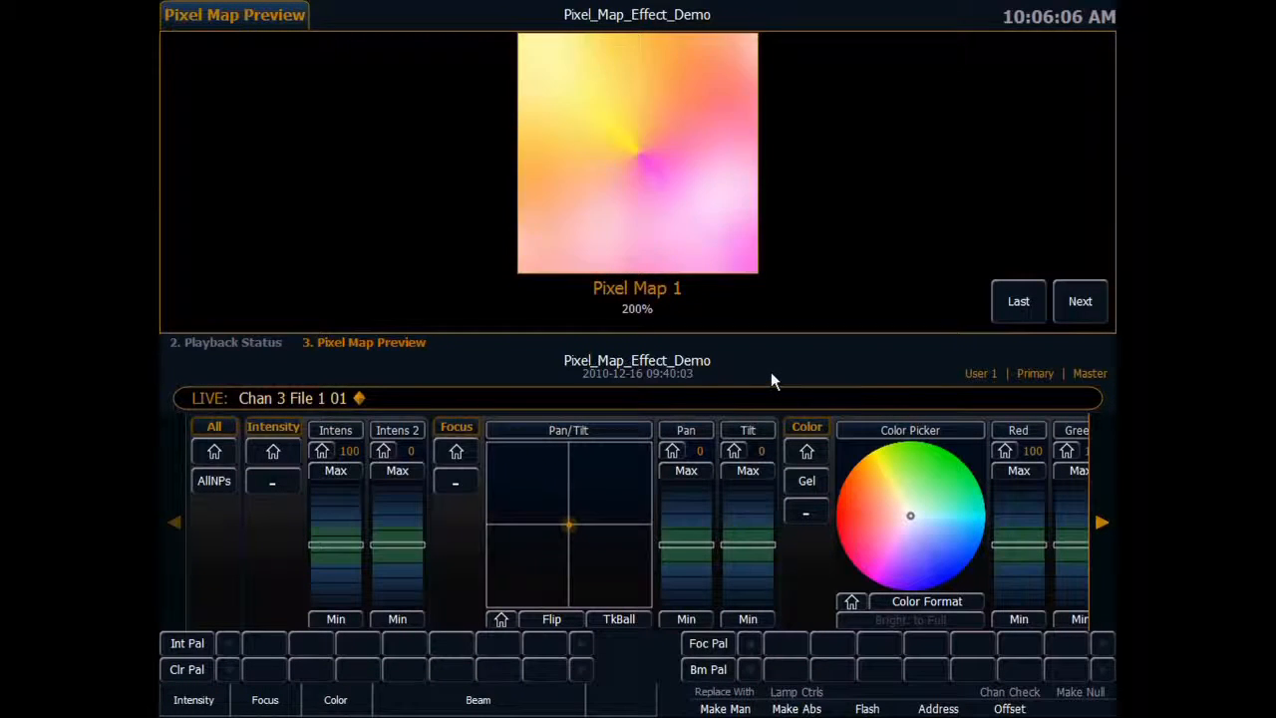
Select channel 4 and assign the solid star, image 20, as its File 1.
{"action": "type", "text": "4"}
{"action": "key", "text": "Return"}
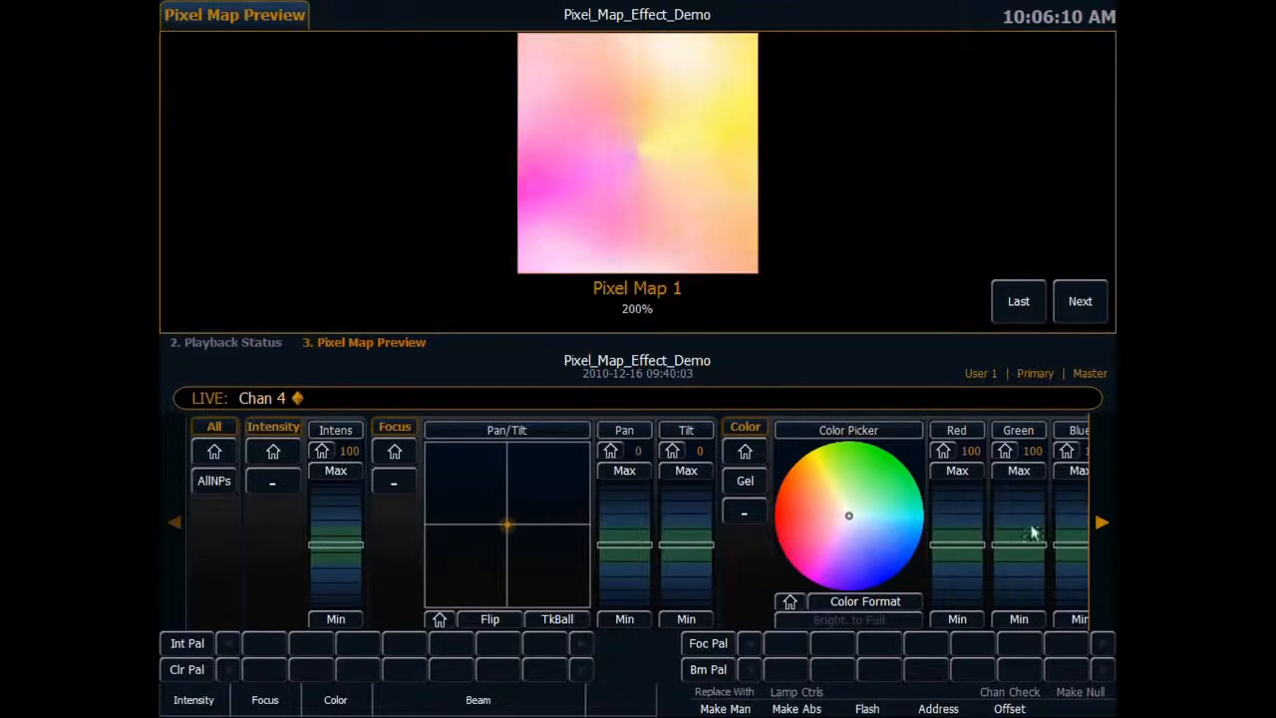
{"action": "left_click", "coordinate": [1098, 512]}
{"action": "left_click", "coordinate": [1098, 513]}
{"action": "left_click", "coordinate": [1098, 512]}
{"action": "left_click", "coordinate": [1099, 514]}
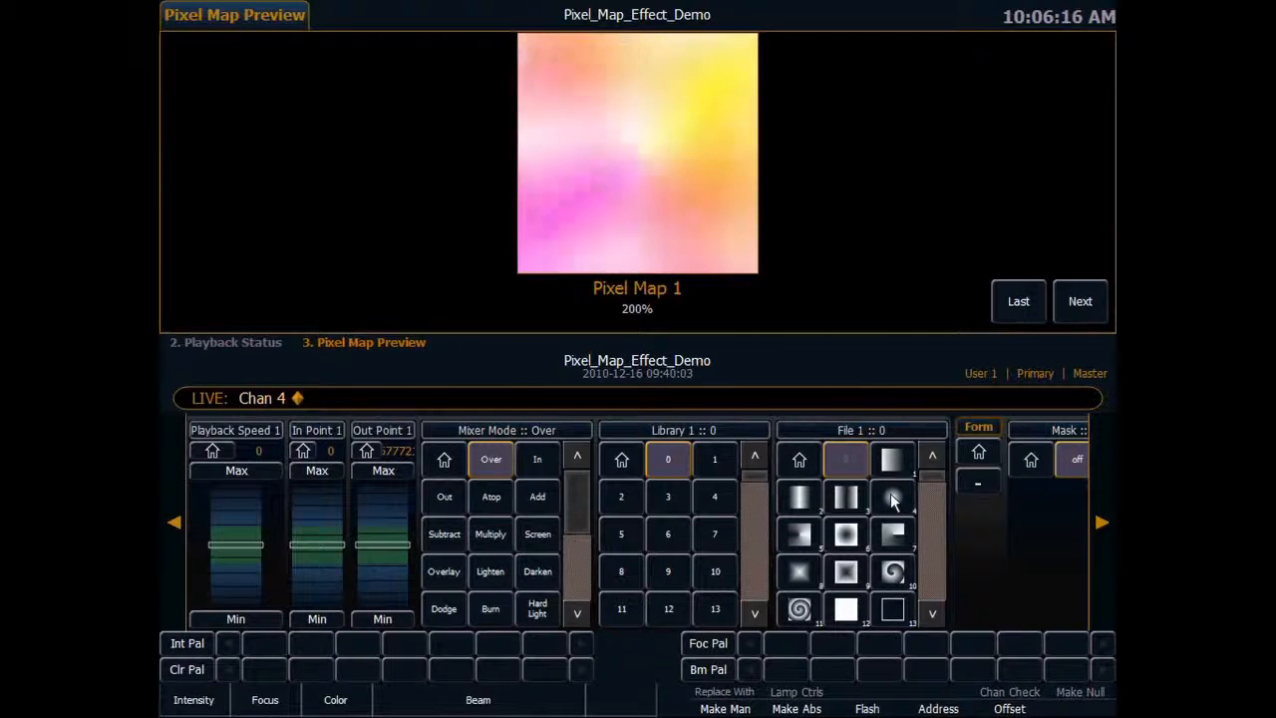
{"action": "left_click", "coordinate": [928, 484]}
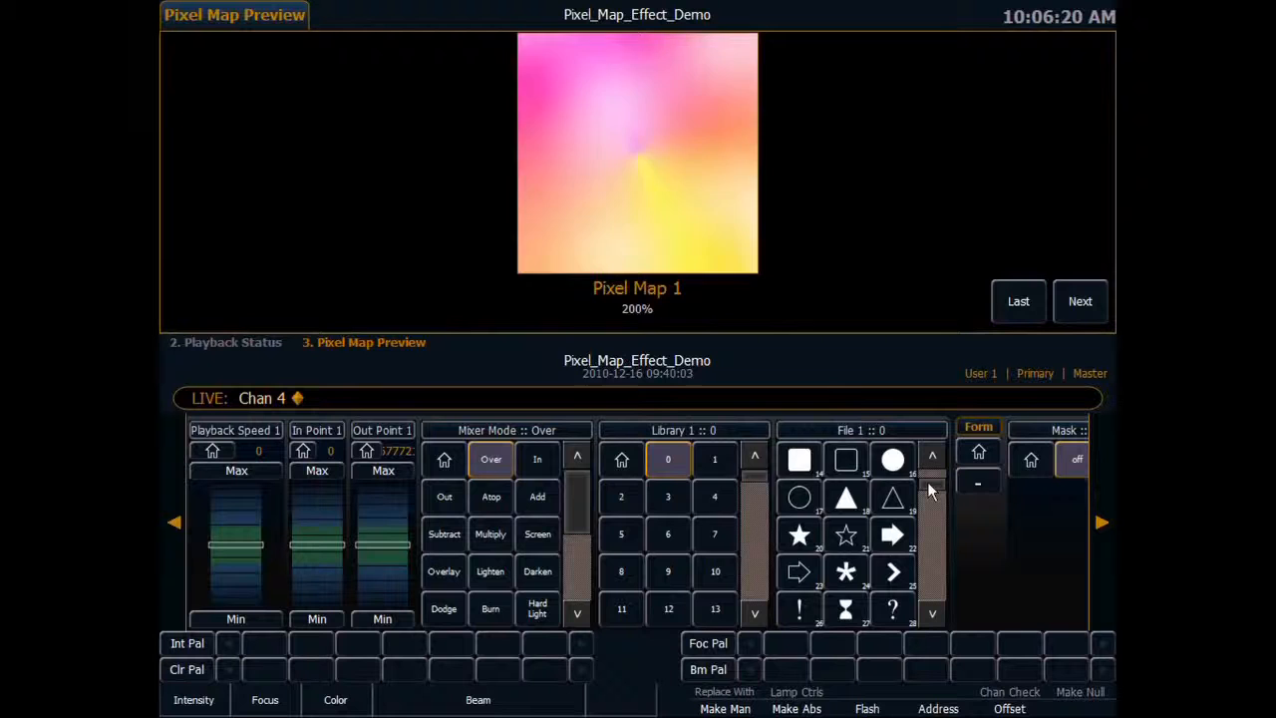
{"action": "left_click", "coordinate": [928, 482]}
{"action": "left_click", "coordinate": [926, 482]}
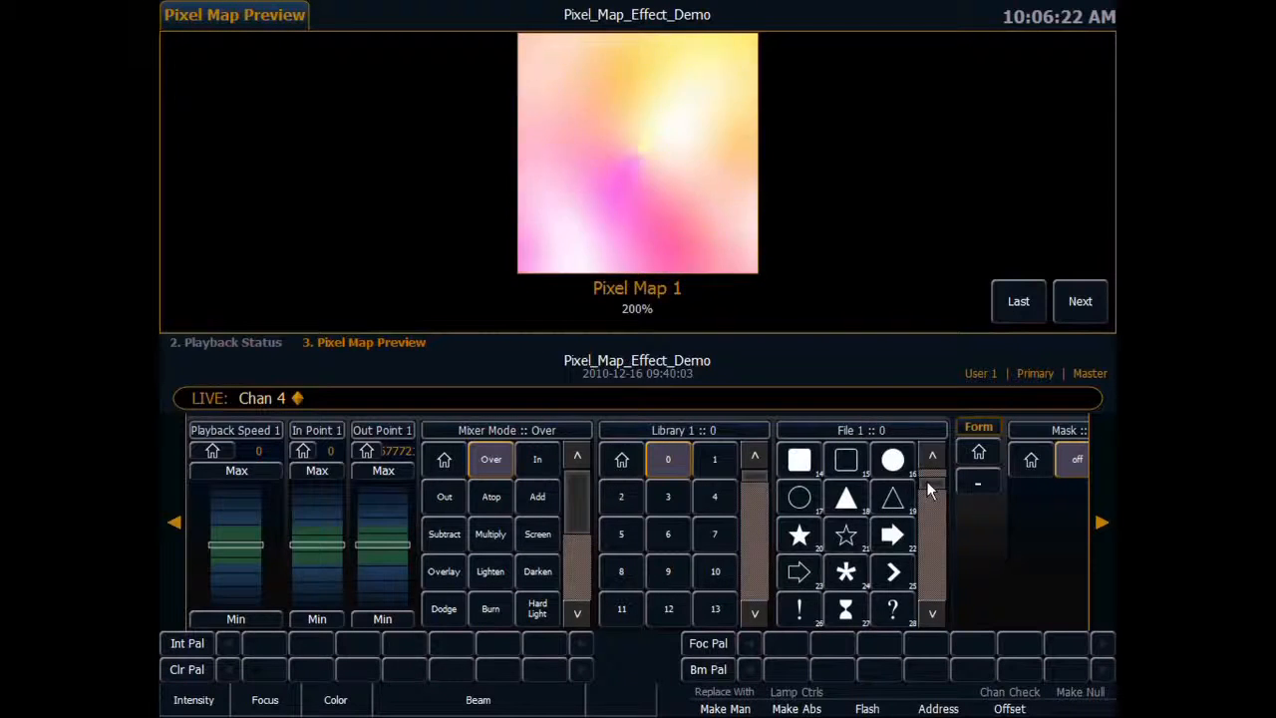
{"action": "left_click", "coordinate": [926, 480]}
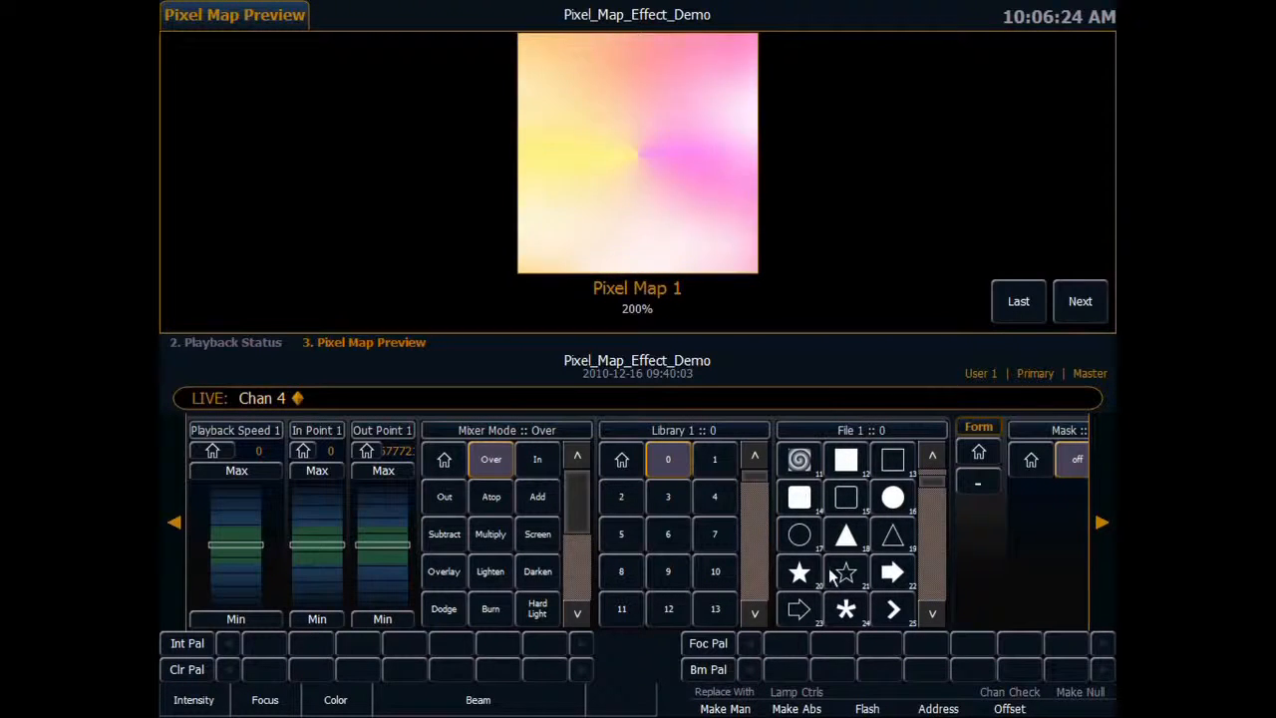
{"action": "left_click", "coordinate": [1101, 521]}
{"action": "left_click", "coordinate": [1101, 523]}
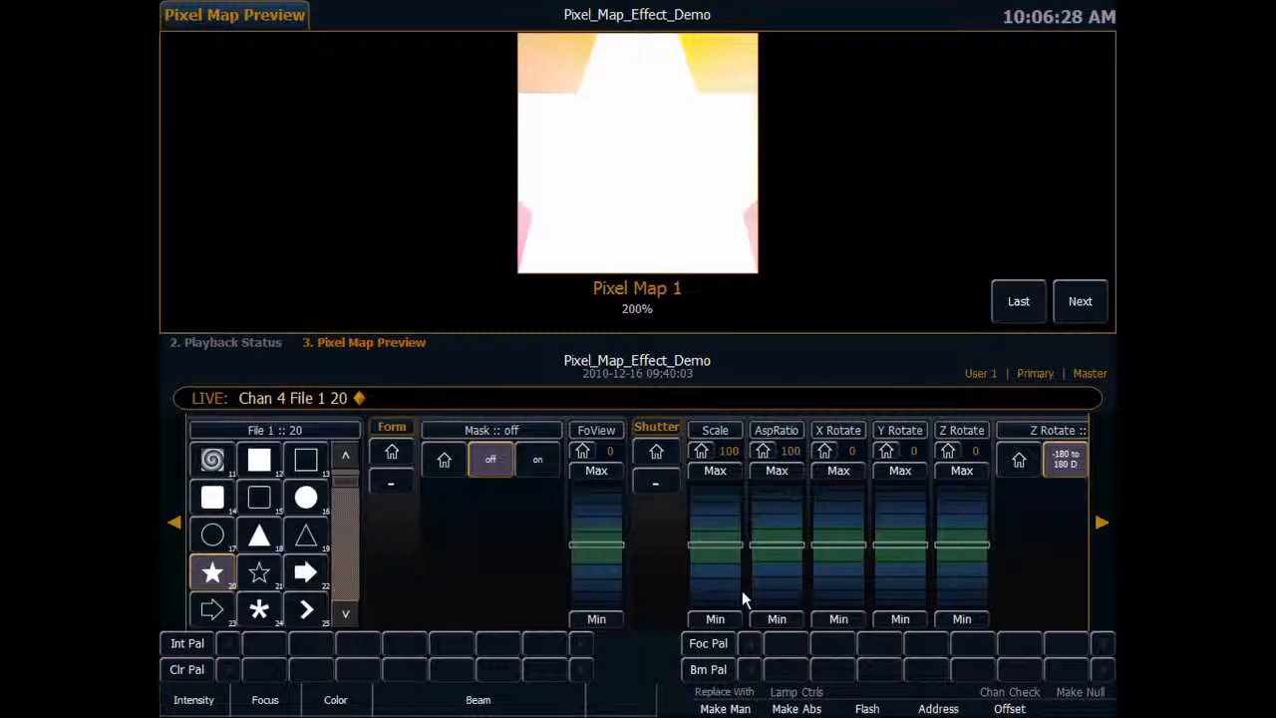
Scale the star down to fit inside the pixel map and color it blue-violet with Hue 261 and Saturation 99.
{"action": "scroll", "coordinate": [725, 583], "scroll_direction": "down", "scroll_amount": 10}
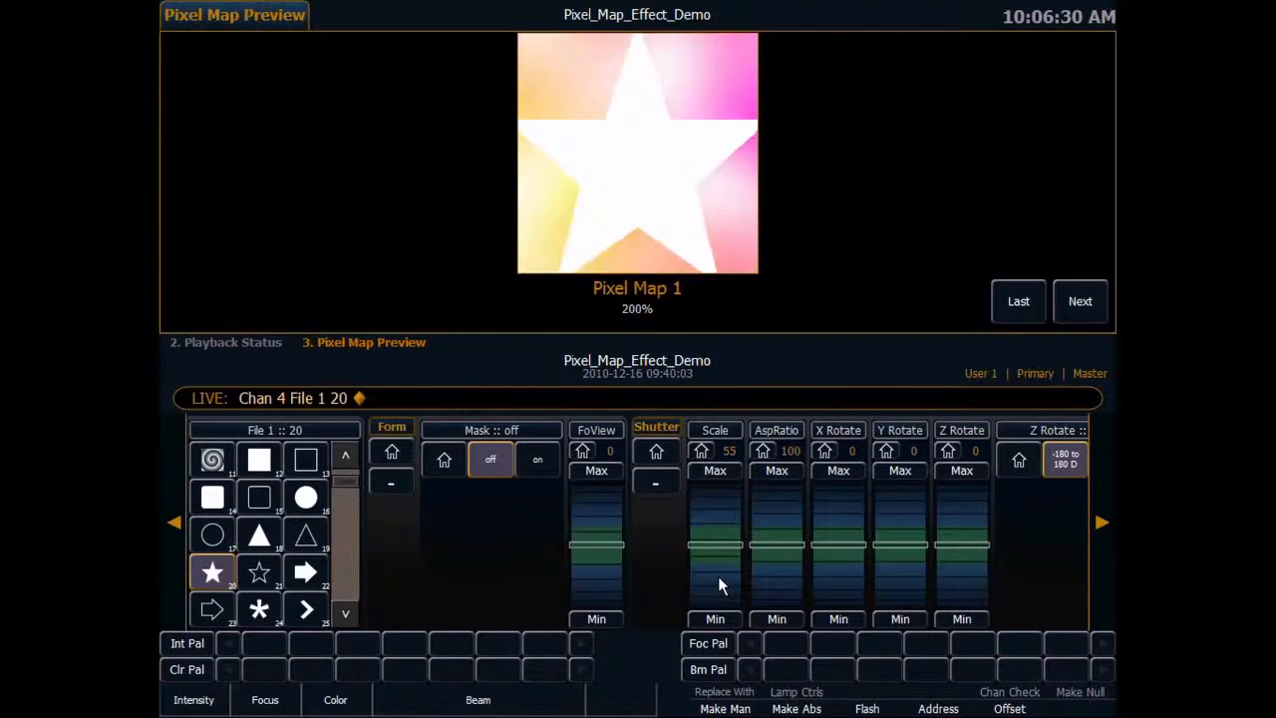
{"action": "scroll", "coordinate": [720, 581], "scroll_direction": "down", "scroll_amount": 2}
{"action": "left_click", "coordinate": [175, 523]}
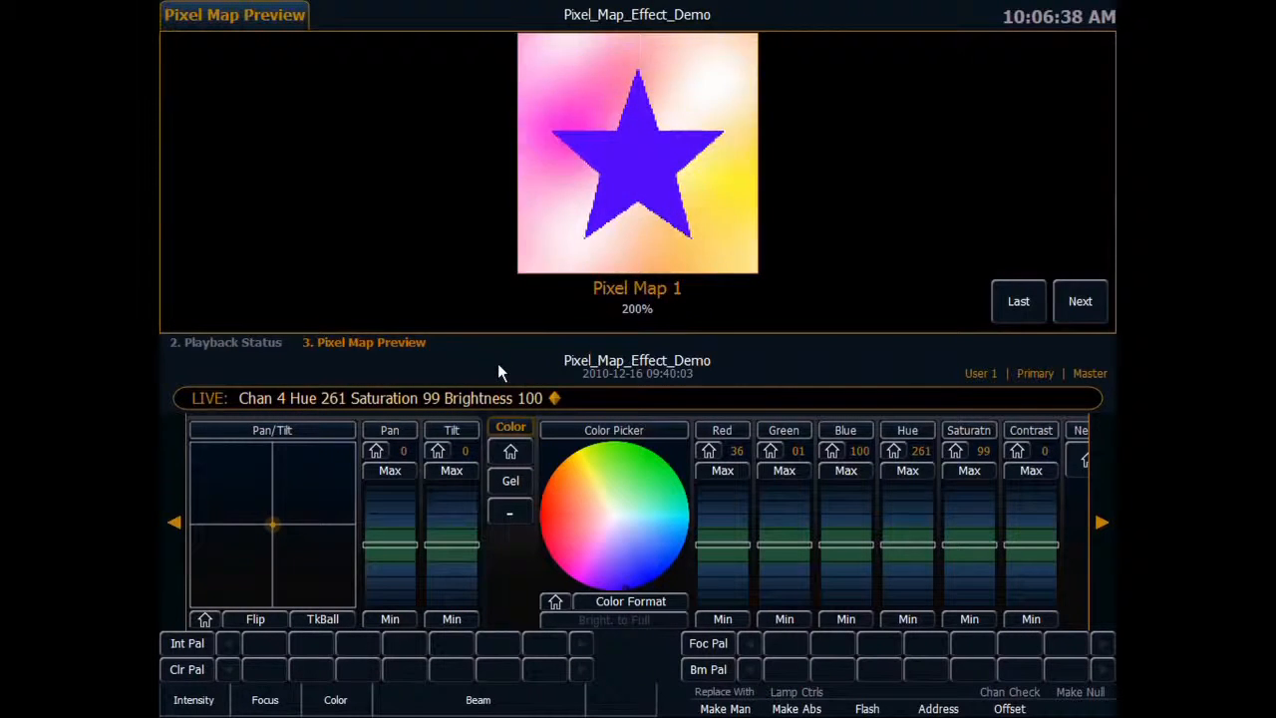
Select channel 3 and compare the pixel map with its intensity at 0 and back at 100.
{"action": "key", "text": "3"}
{"action": "key", "text": "Return"}
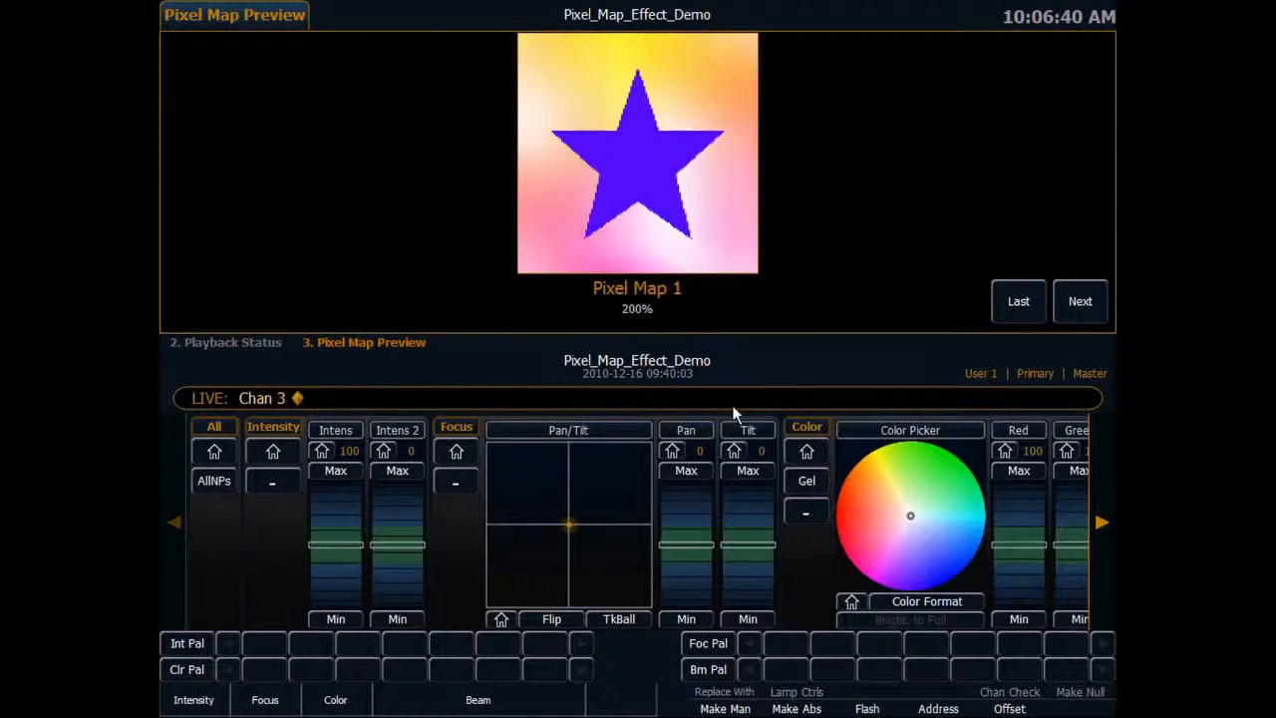
{"action": "left_click_drag", "start_coordinate": [344, 543], "coordinate": [335, 611]}
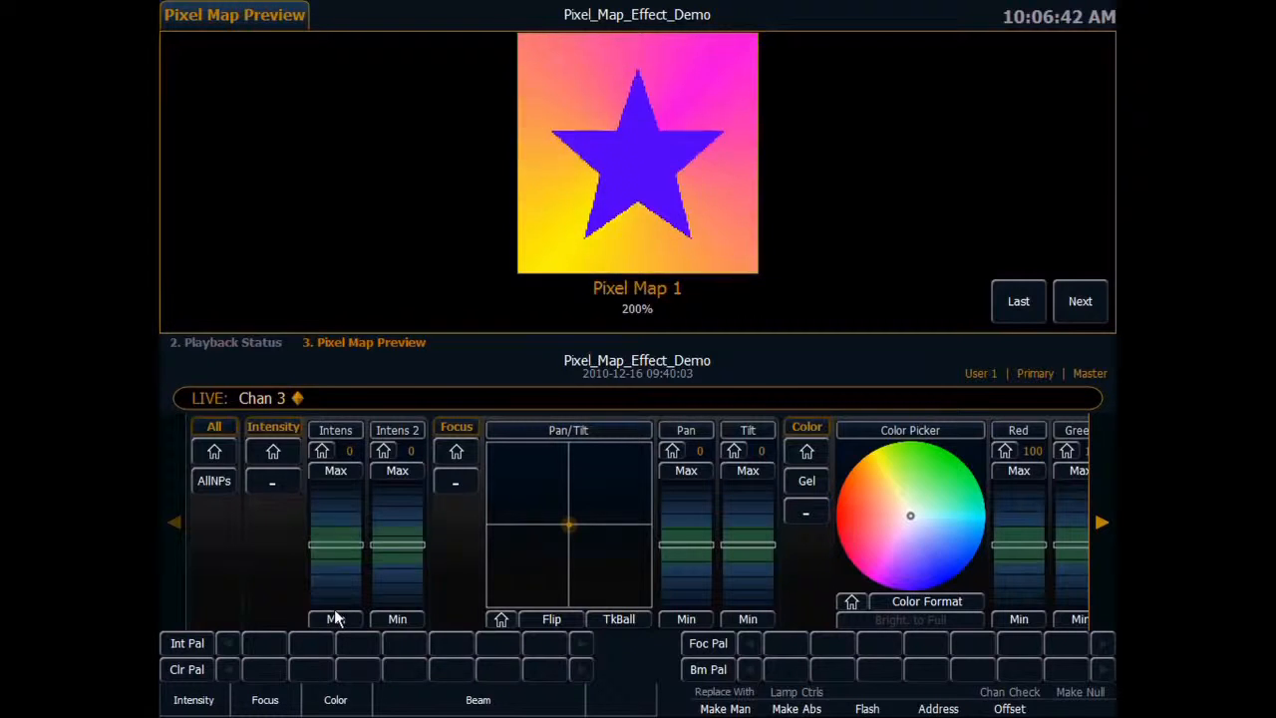
{"action": "left_click", "coordinate": [318, 472]}
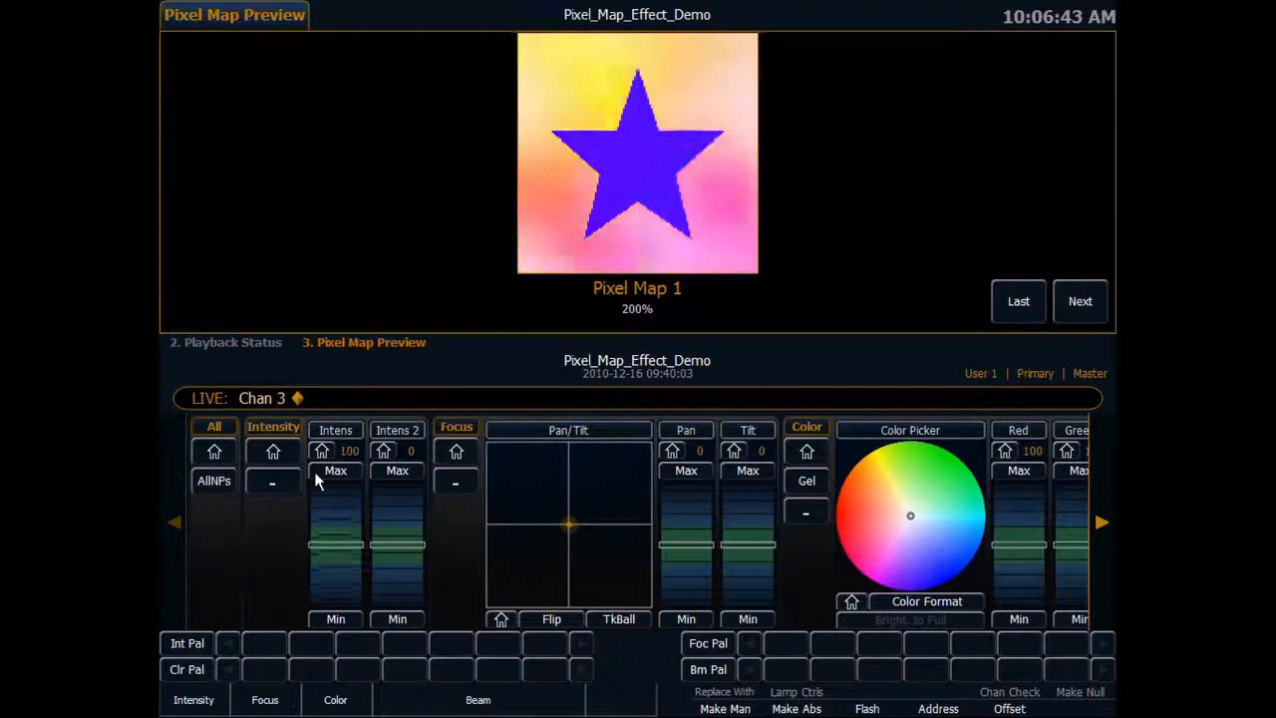
Turn on the Mask for channel 3 so the cloud effect masks the star layer.
{"action": "left_click", "coordinate": [1102, 520]}
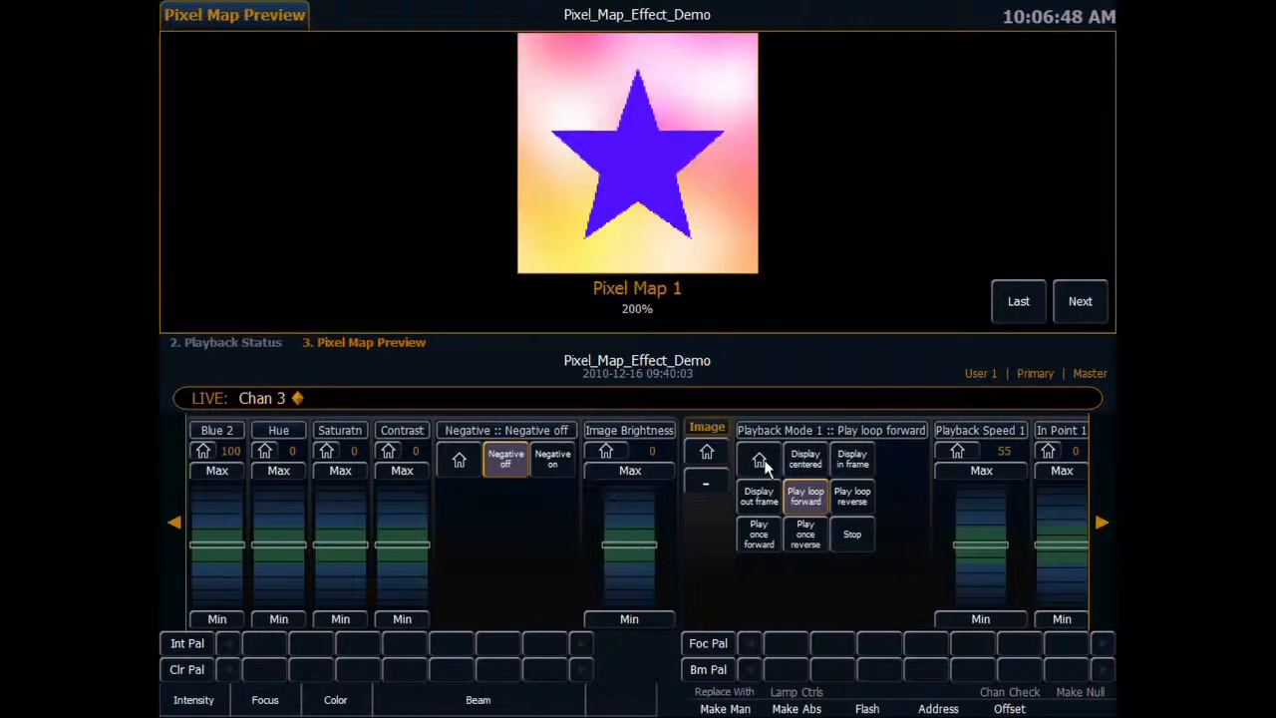
{"action": "left_click", "coordinate": [1098, 483]}
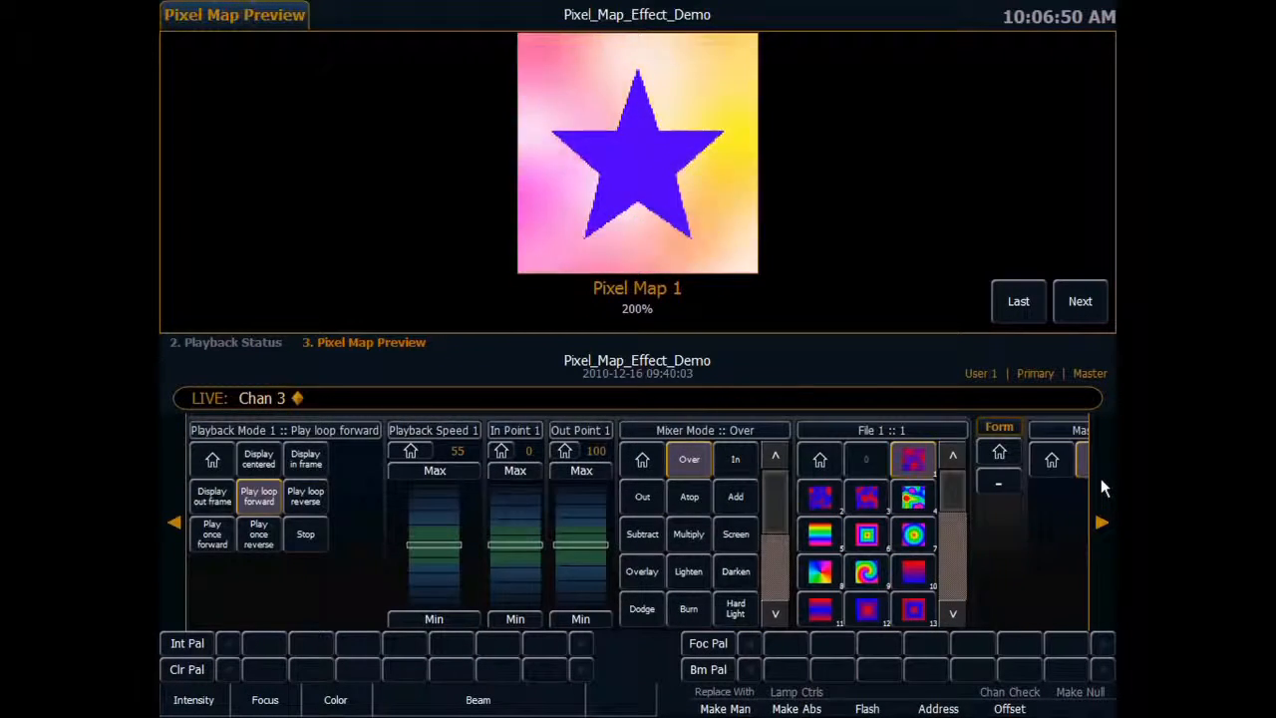
{"action": "left_click", "coordinate": [1101, 482]}
{"action": "left_click", "coordinate": [949, 463]}
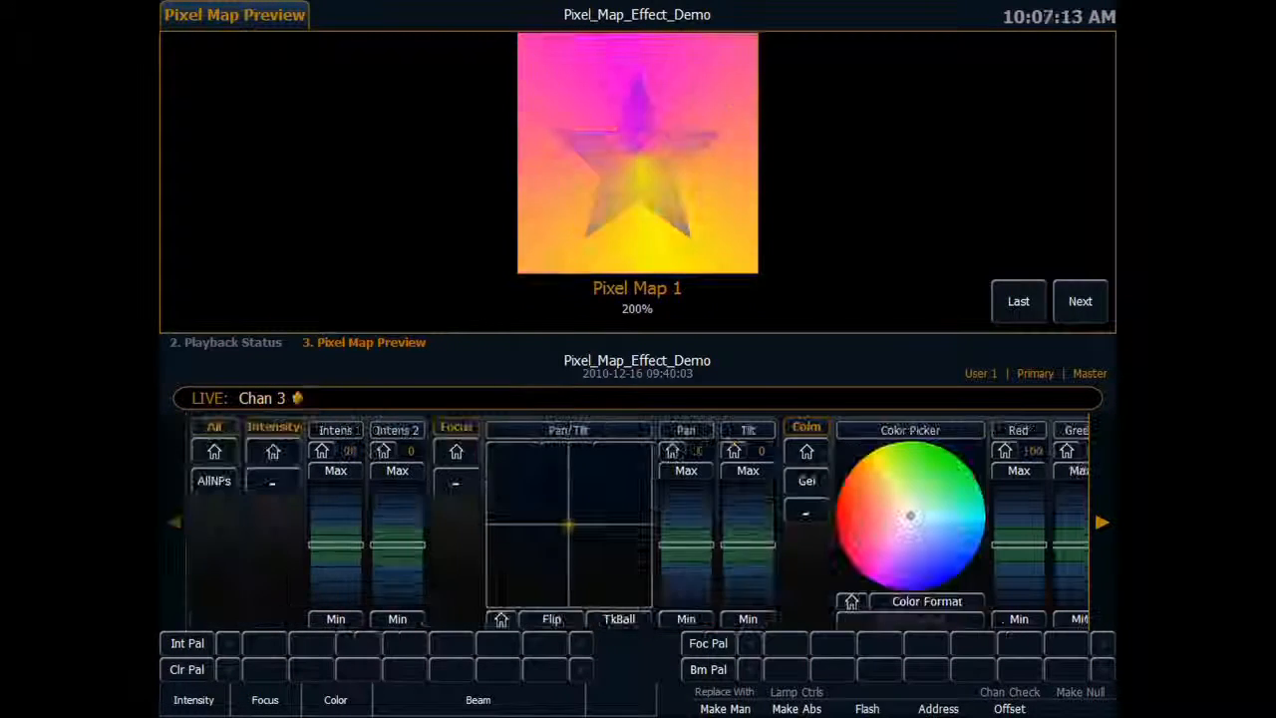
Set channel 3's In Point 1 to 62, and try Out Point 1 at 88 before returning it to 100.
{"action": "left_click", "coordinate": [1102, 519]}
{"action": "left_click", "coordinate": [1102, 519]}
{"action": "scroll", "coordinate": [568, 514], "scroll_direction": "up", "scroll_amount": 6}
{"action": "scroll", "coordinate": [625, 551], "scroll_direction": "down", "scroll_amount": 2}
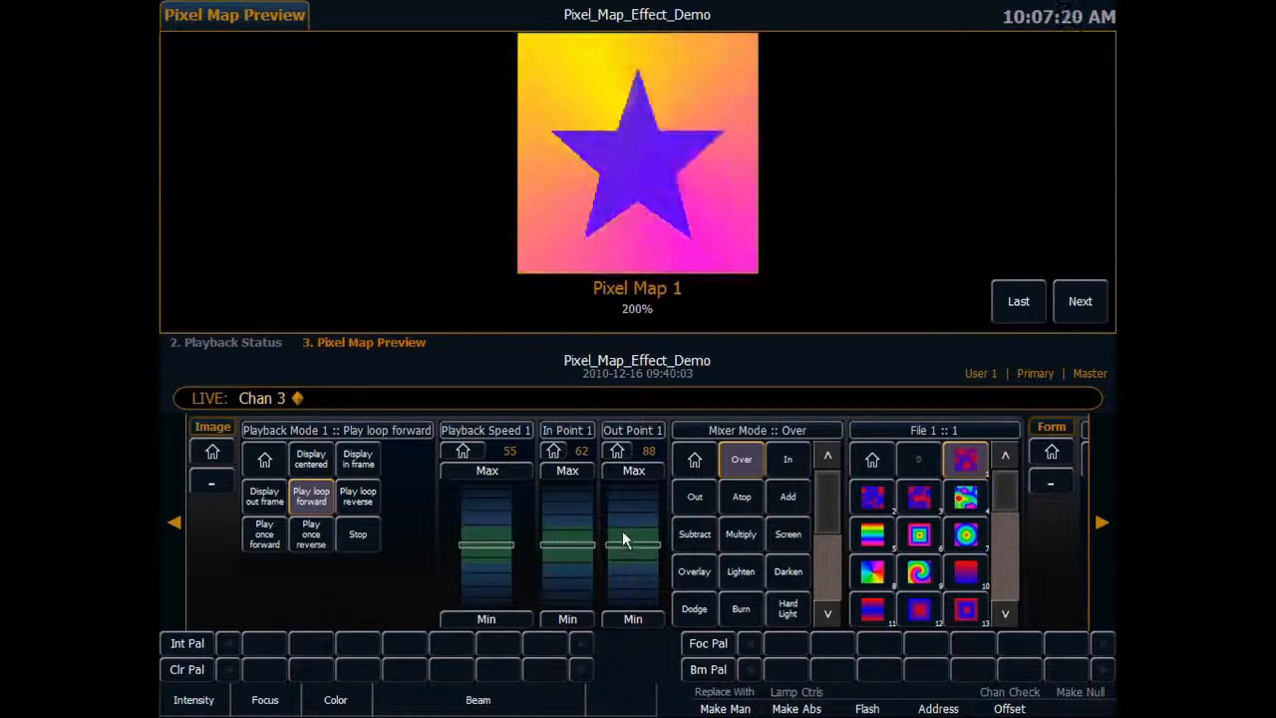
{"action": "scroll", "coordinate": [626, 509], "scroll_direction": "up", "scroll_amount": 2}
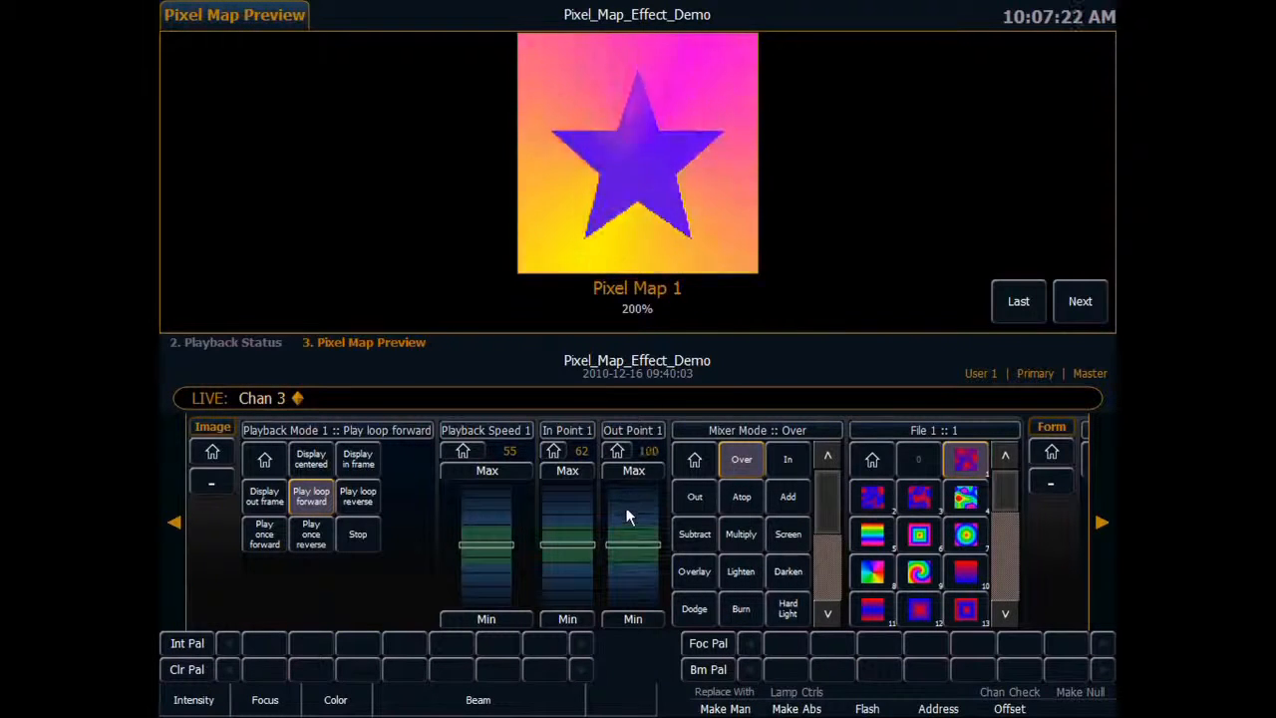
Set channel 3's Layer Effect to 80 and slow its Playback Speed 1 to 36.
{"action": "left_click", "coordinate": [1102, 521]}
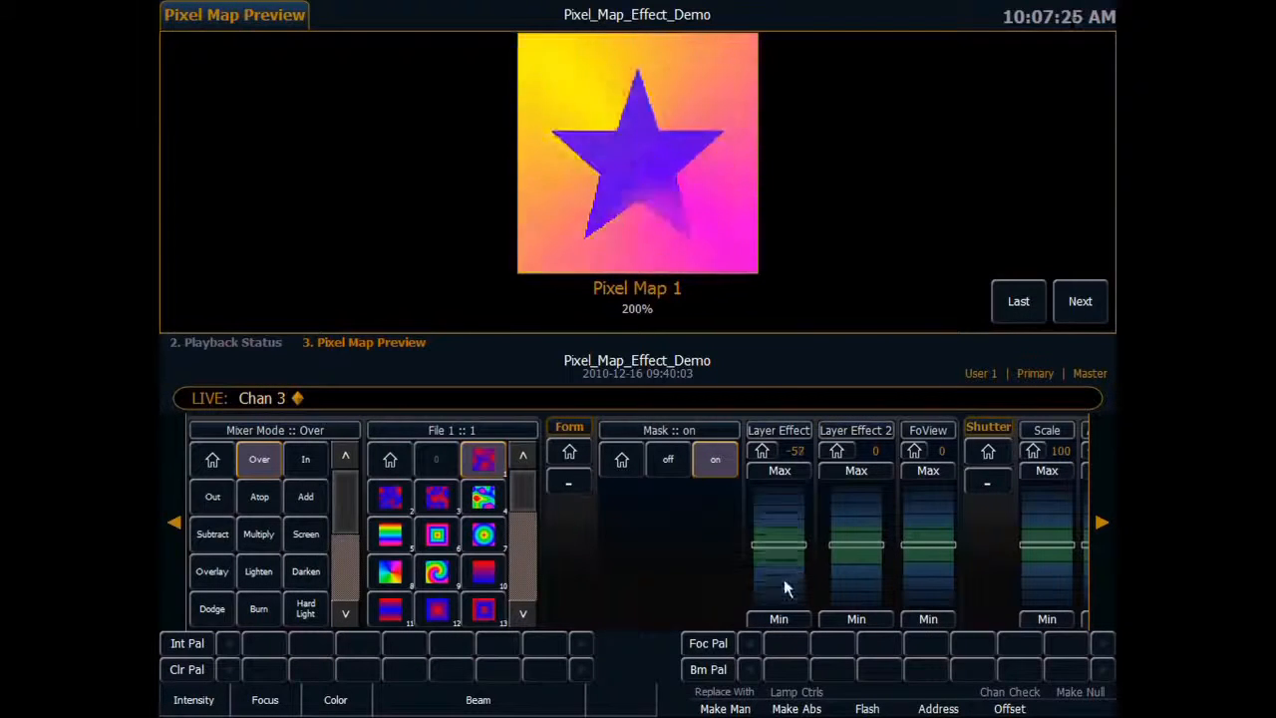
{"action": "left_click", "coordinate": [174, 520]}
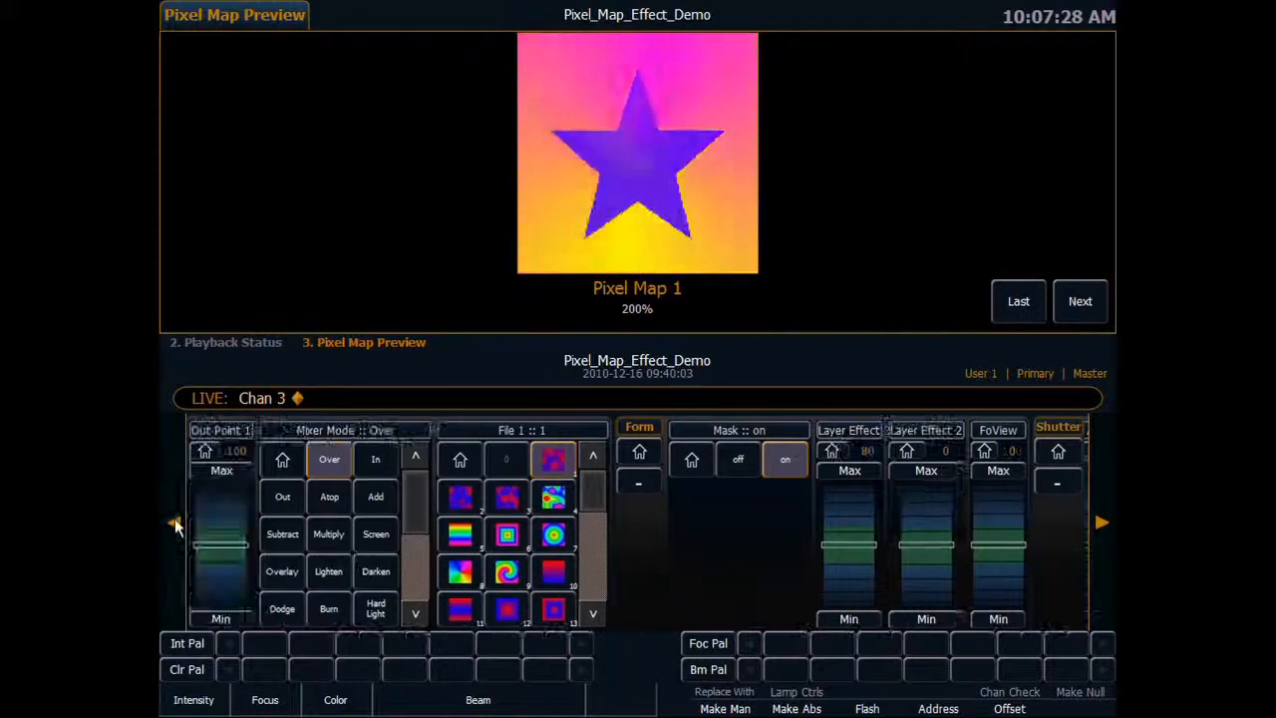
{"action": "left_click", "coordinate": [175, 519]}
{"action": "left_click", "coordinate": [174, 520]}
{"action": "scroll", "coordinate": [436, 574], "scroll_direction": "down", "scroll_amount": 10}
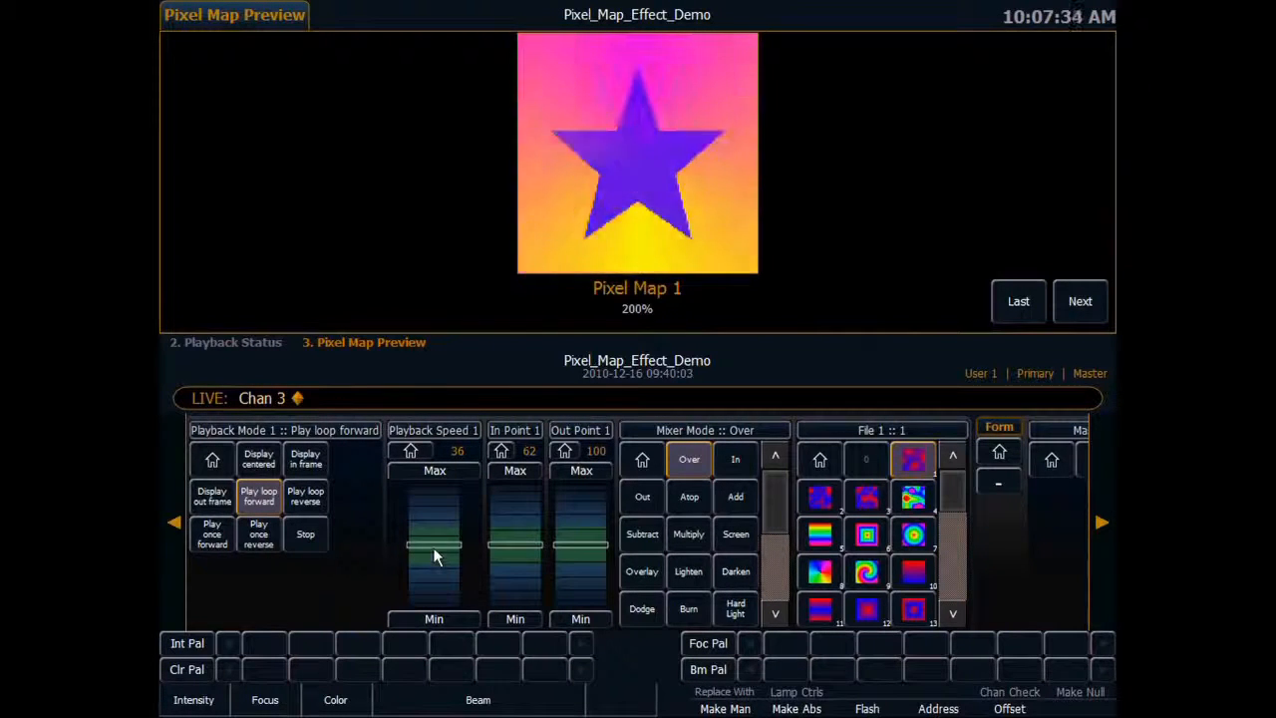
Spin channel 4's star in perspective with Field of View 95, X Rotate 12, and Z Rotate 12 in Rotate mode.
{"action": "left_click", "coordinate": [174, 521]}
{"action": "left_click", "coordinate": [175, 521]}
{"action": "left_click", "coordinate": [175, 521]}
{"action": "left_click", "coordinate": [175, 520]}
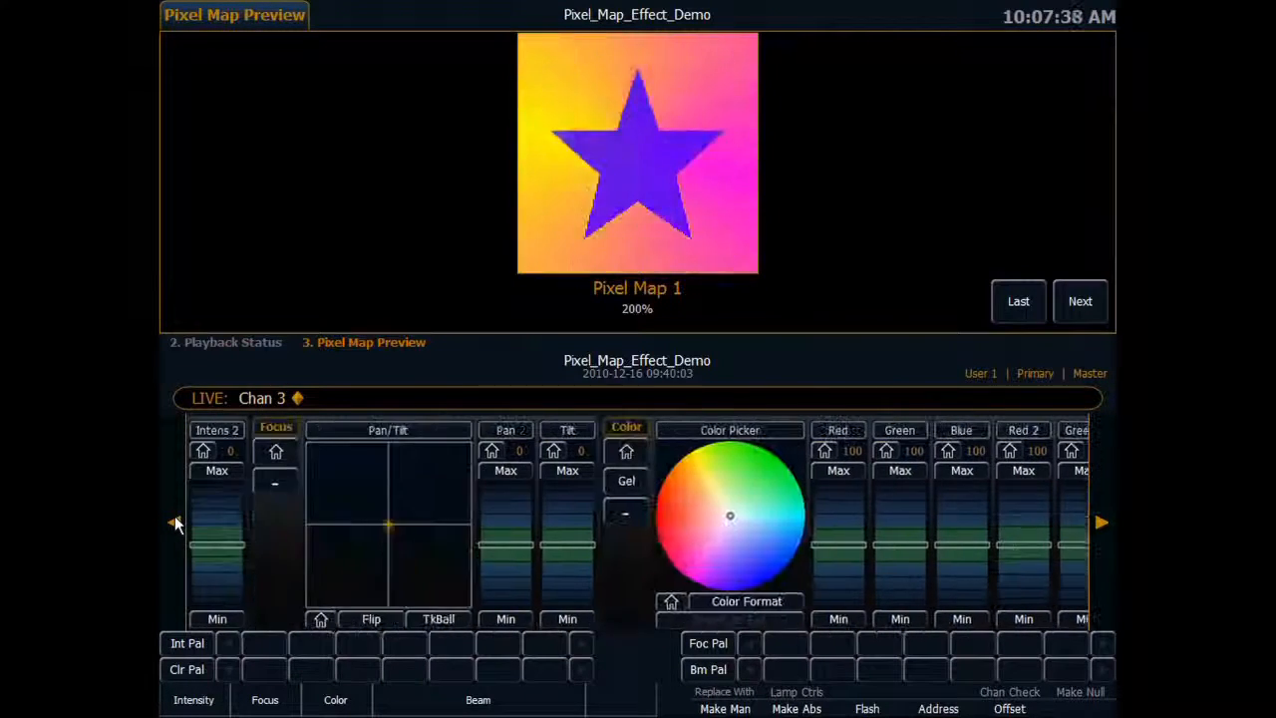
{"action": "left_click", "coordinate": [175, 519]}
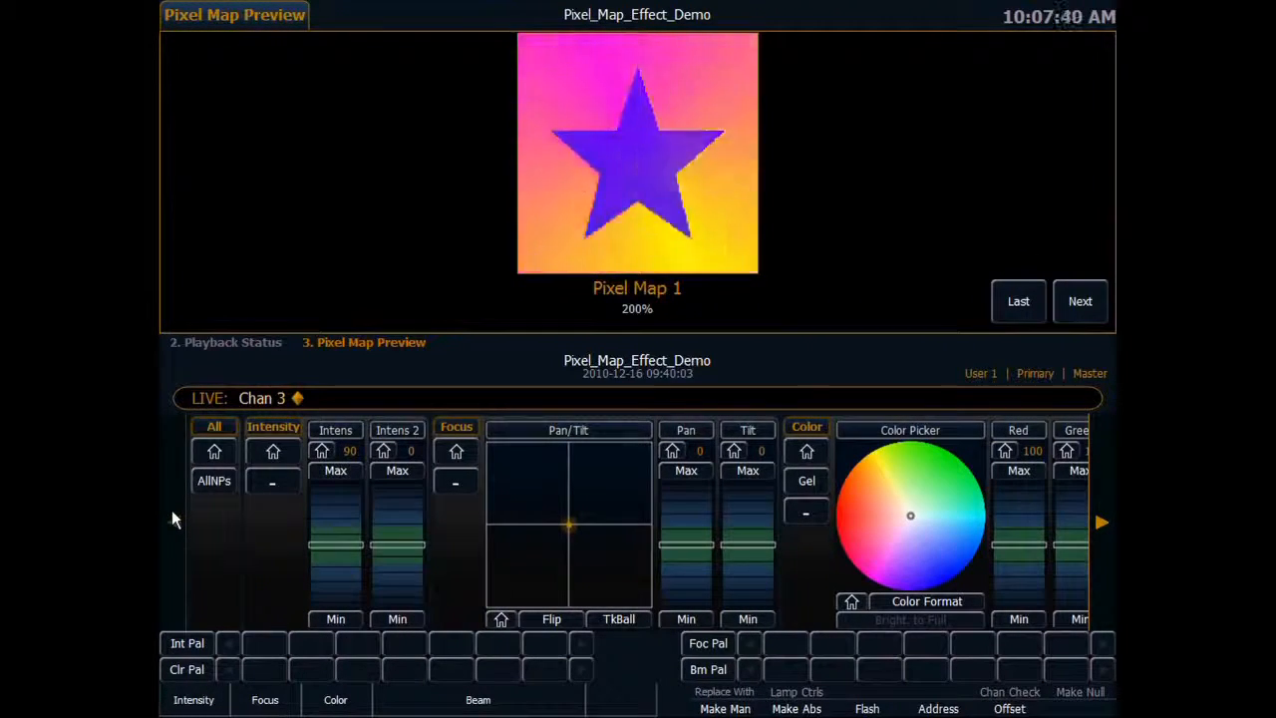
{"action": "type", "text": "4"}
{"action": "key", "text": "Return"}
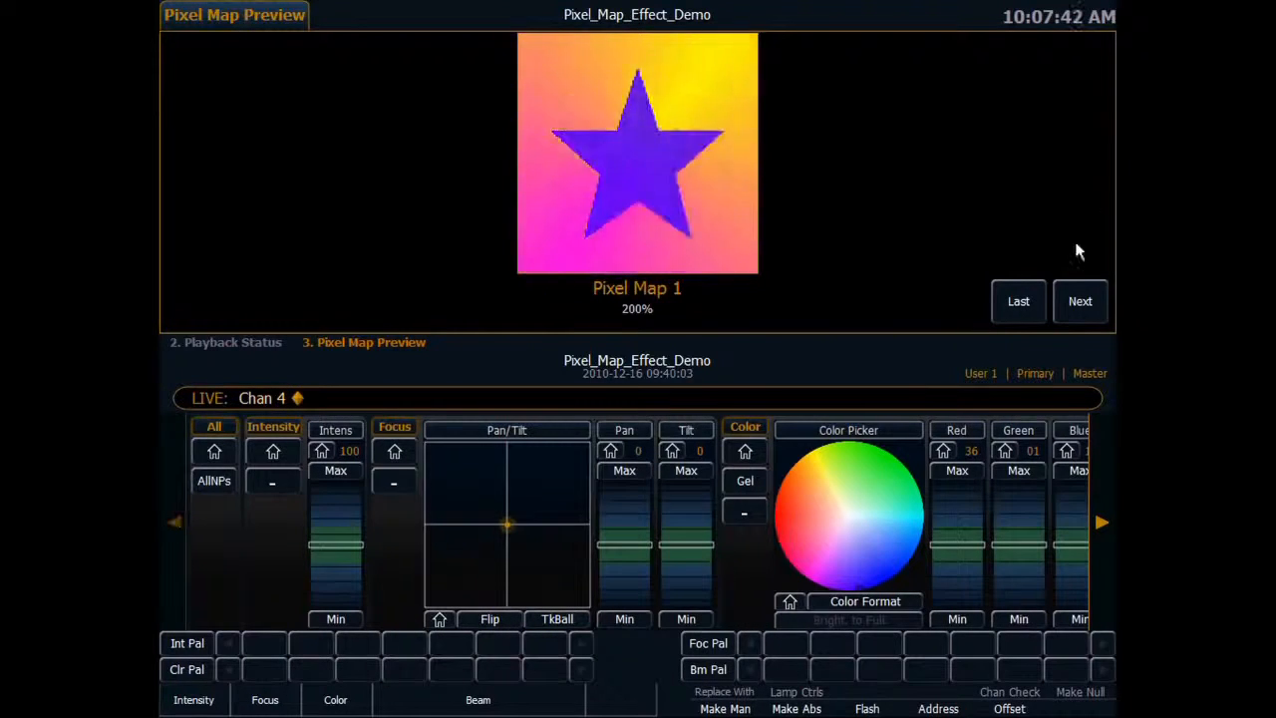
{"action": "left_click", "coordinate": [1101, 508]}
{"action": "left_click", "coordinate": [1101, 509]}
{"action": "left_click", "coordinate": [1100, 509]}
{"action": "left_click", "coordinate": [1101, 508]}
{"action": "left_click", "coordinate": [1100, 503]}
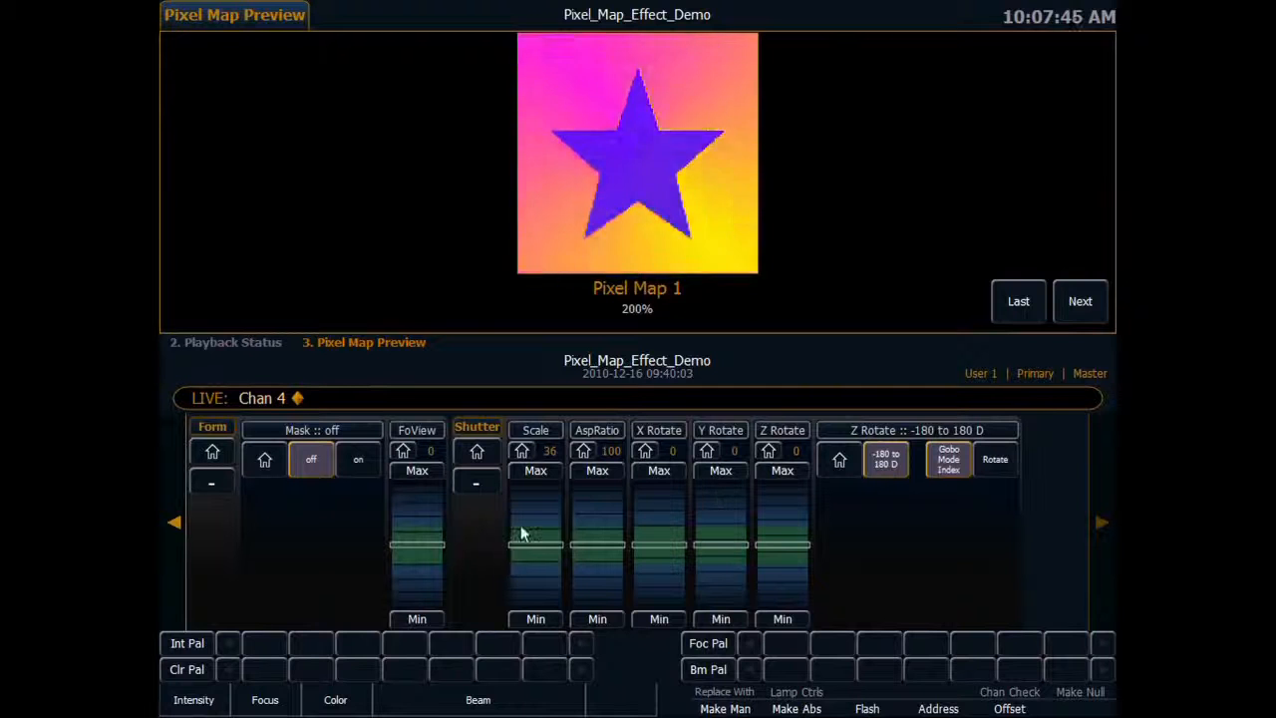
{"action": "left_click", "coordinate": [410, 430]}
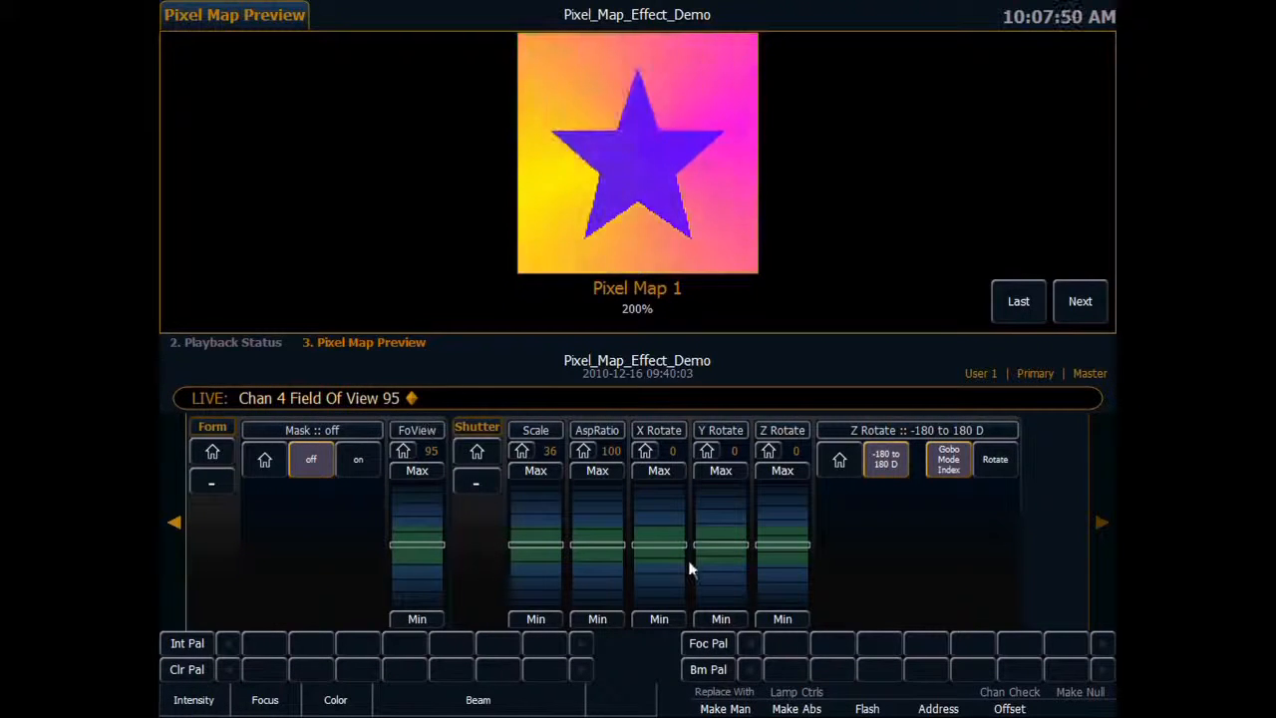
{"action": "scroll", "coordinate": [663, 514], "scroll_direction": "up", "scroll_amount": 5}
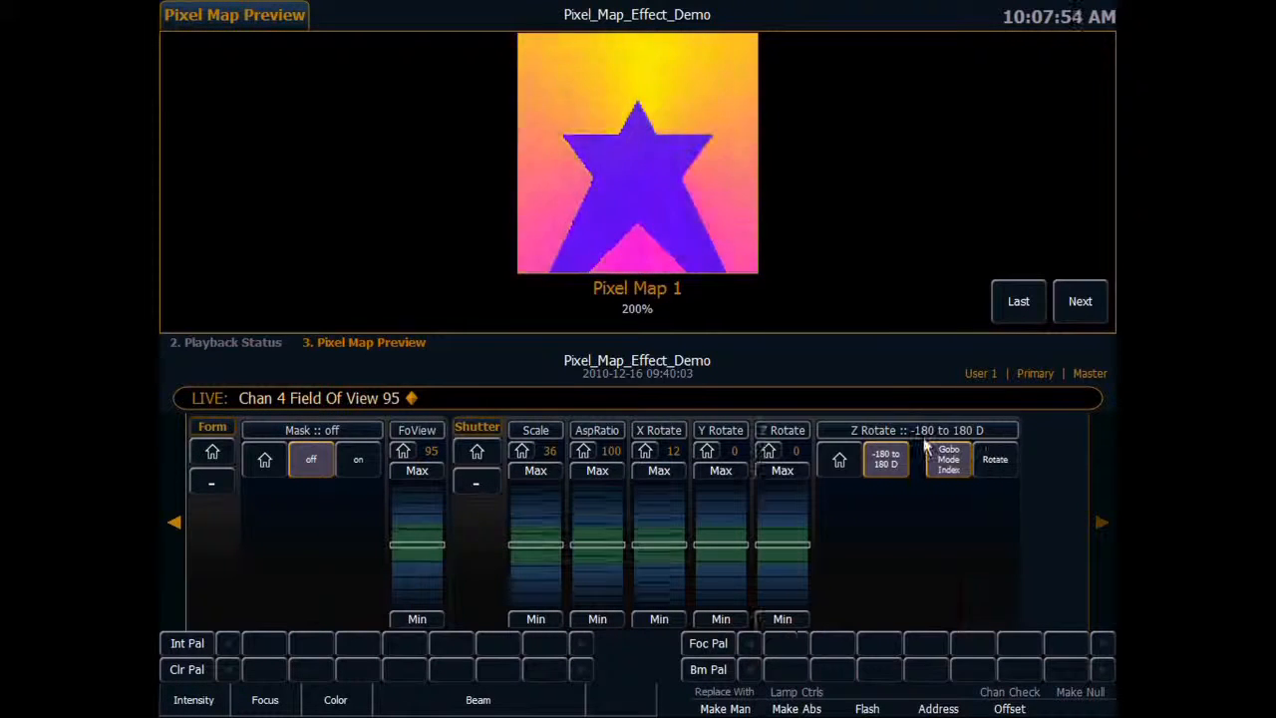
{"action": "scroll", "coordinate": [783, 571], "scroll_direction": "up", "scroll_amount": 6}
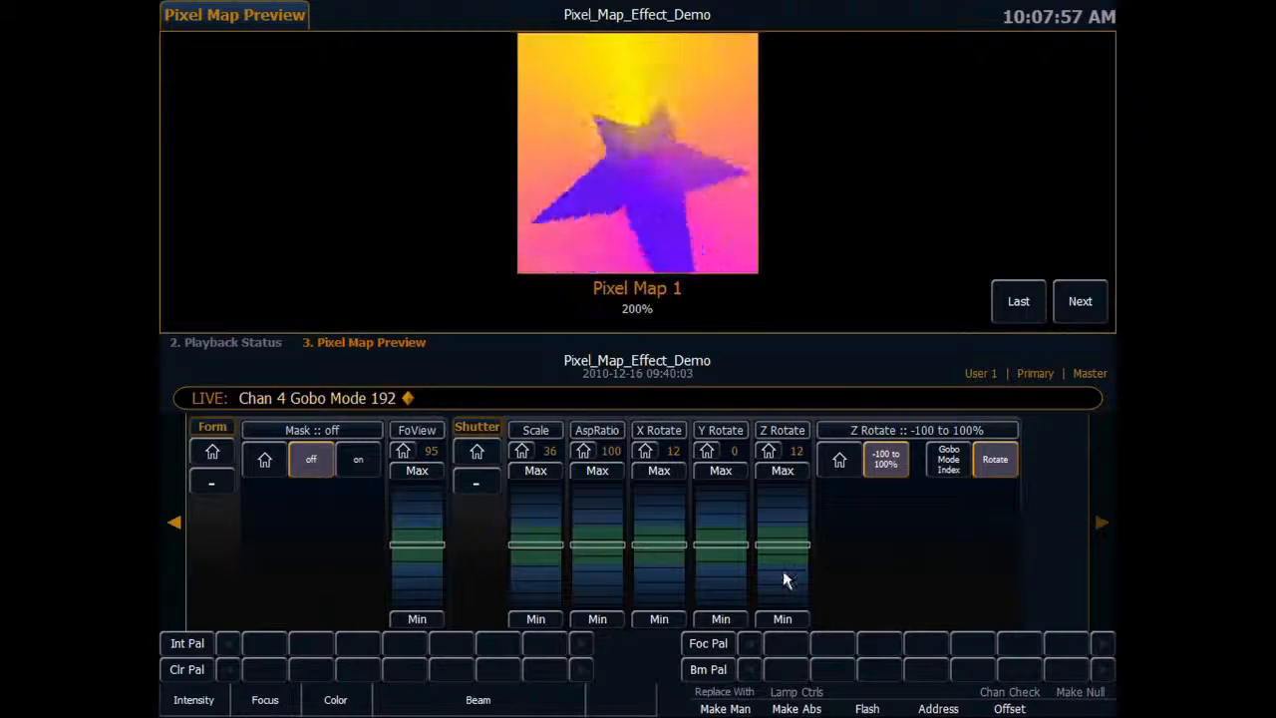
Change channel 4's image from the star to file 14, the filled rounded square.
{"action": "left_click", "coordinate": [175, 520]}
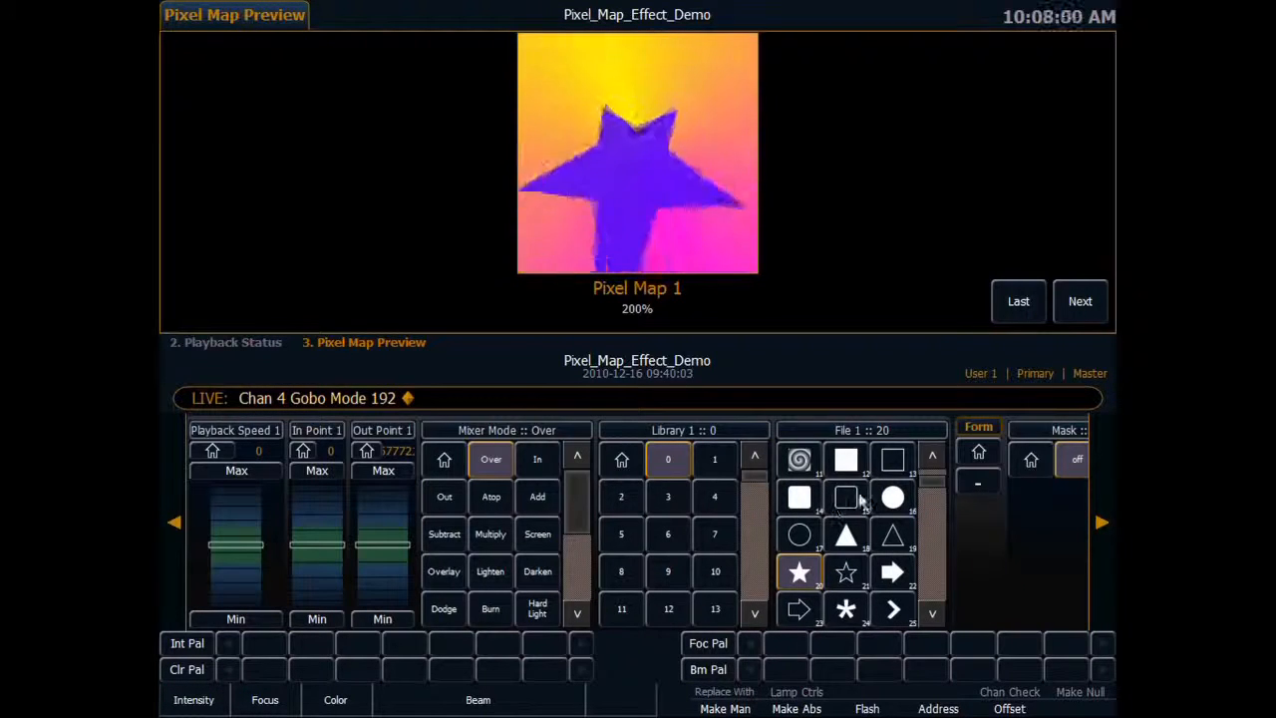
{"action": "left_click", "coordinate": [803, 503]}
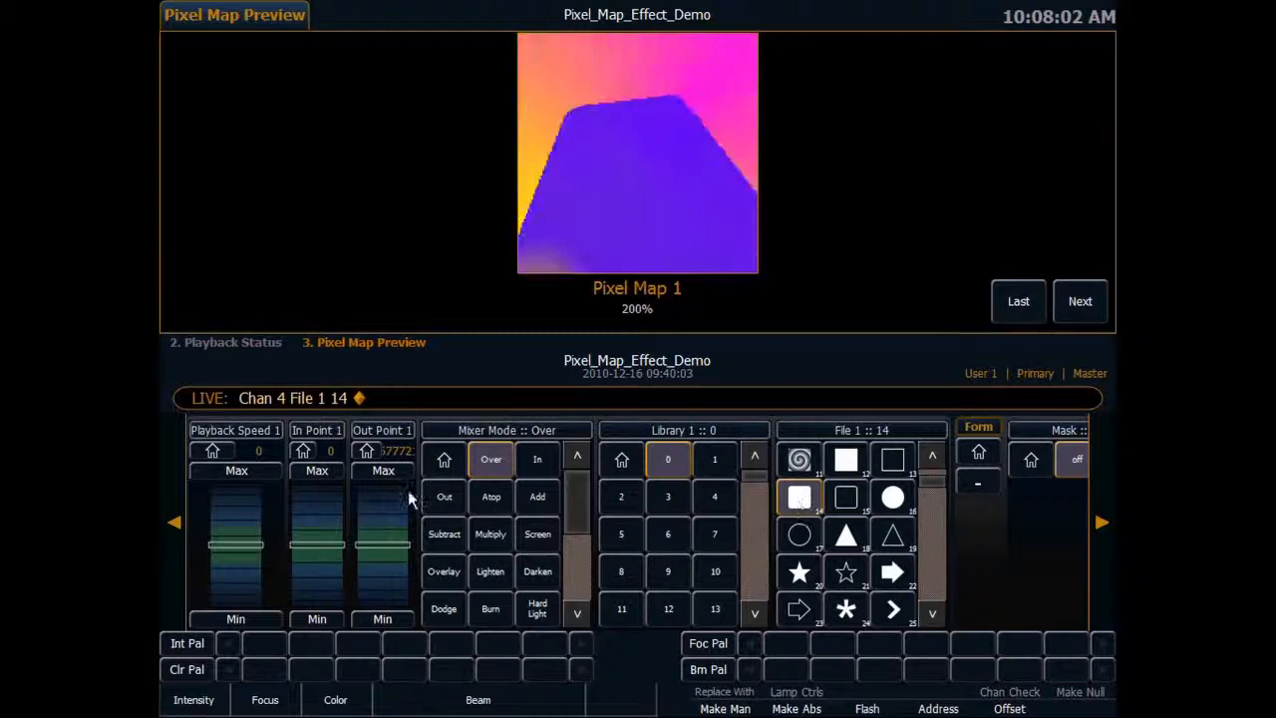
{"action": "left_click", "coordinate": [167, 522]}
{"action": "left_click", "coordinate": [164, 520]}
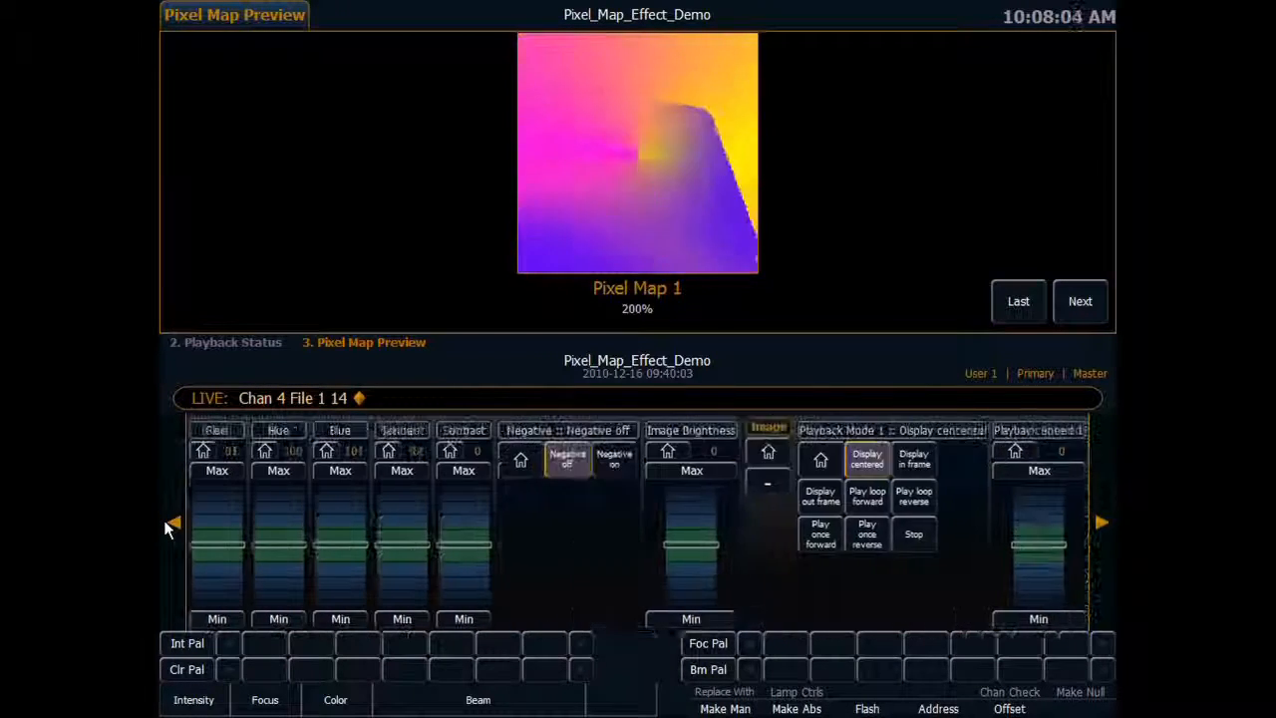
{"action": "left_click", "coordinate": [163, 519]}
{"action": "left_click", "coordinate": [163, 519]}
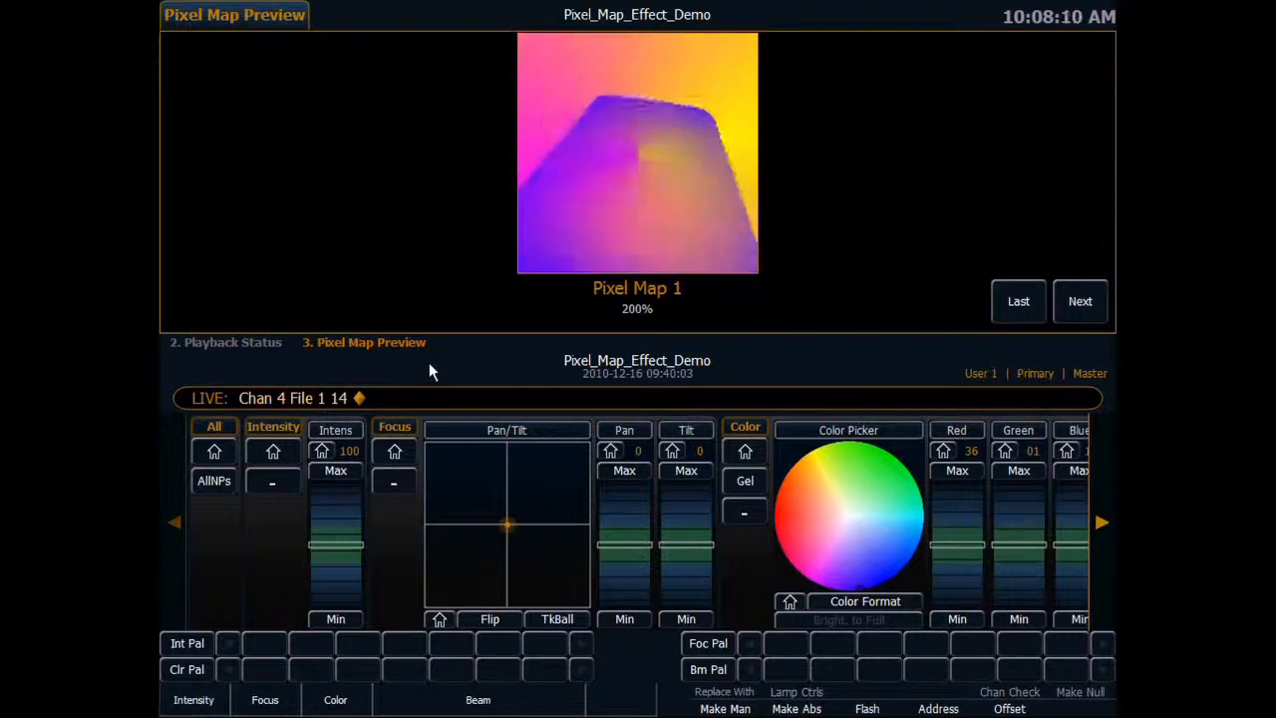
Set the intensity of channel 4 and of channel 3 to 0.
{"action": "type", "text": "4a"}
{"action": "type", "text": "0"}
{"action": "key", "text": "Return"}
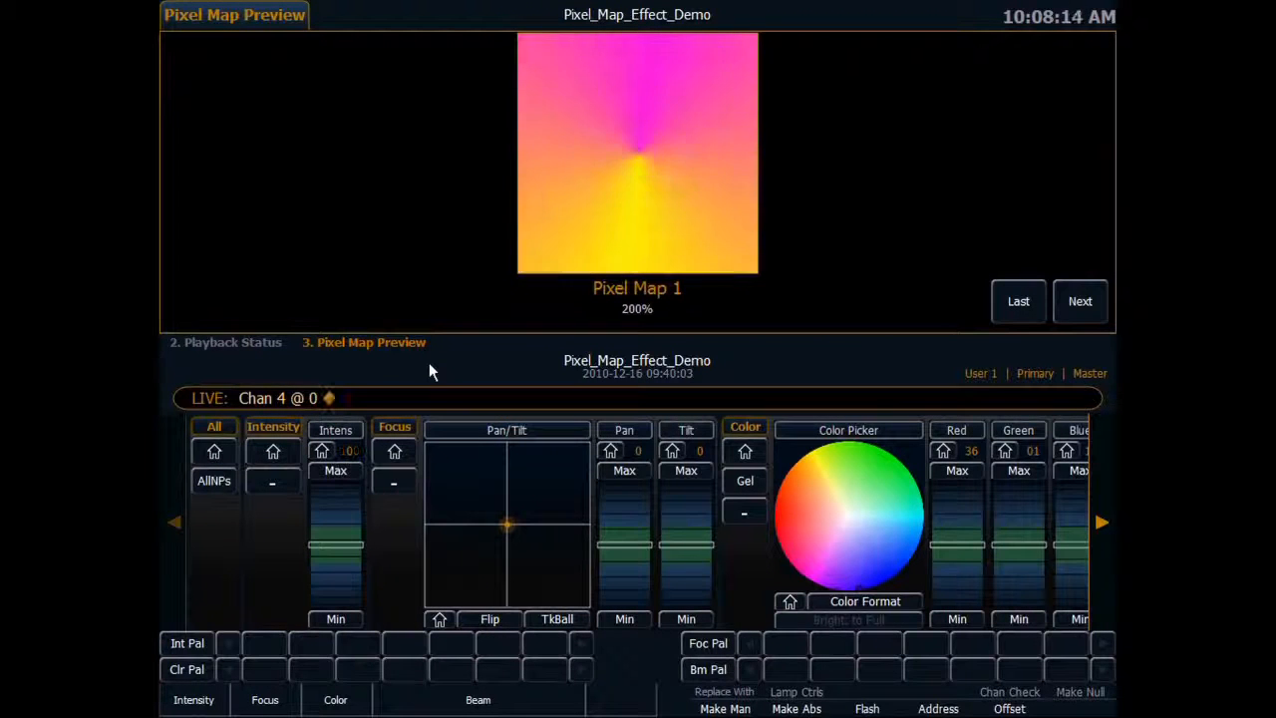
{"action": "type", "text": "3"}
{"action": "type", "text": "a0"}
{"action": "key", "text": "Return"}
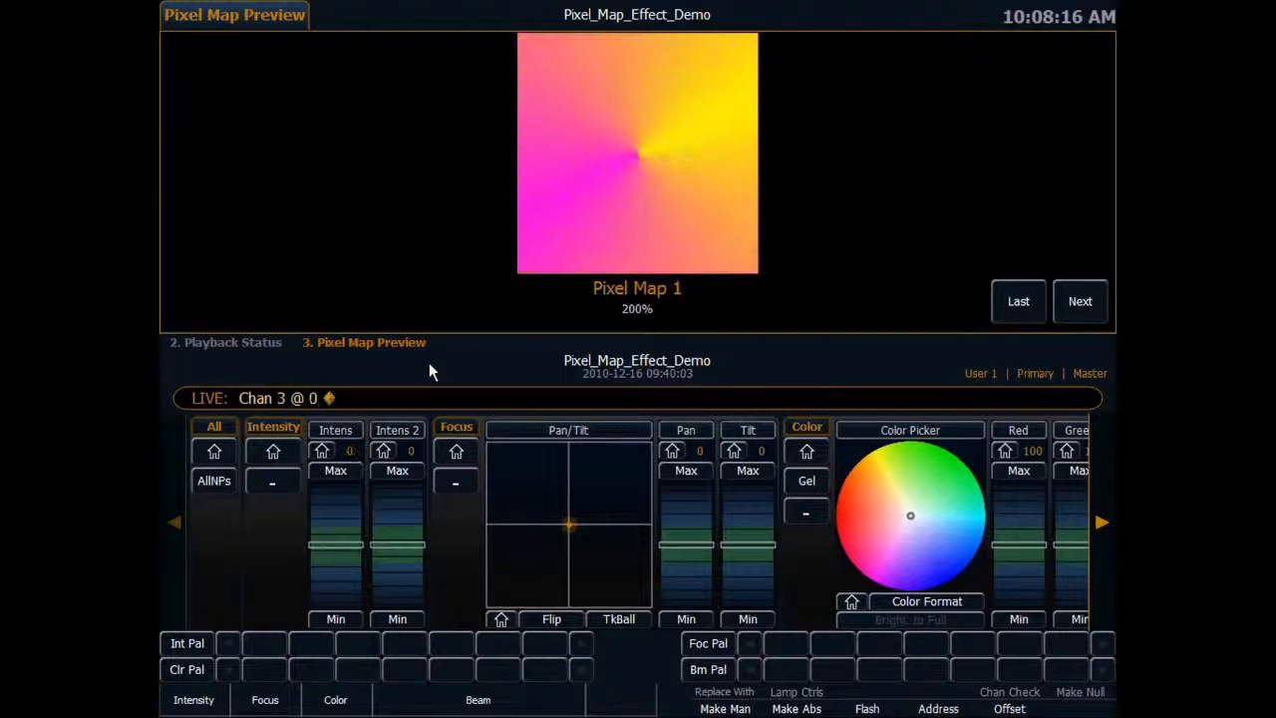
Select channel 2 and change its effect to file 10, the linear gradient.
{"action": "type", "text": "2"}
{"action": "key", "text": "Return"}
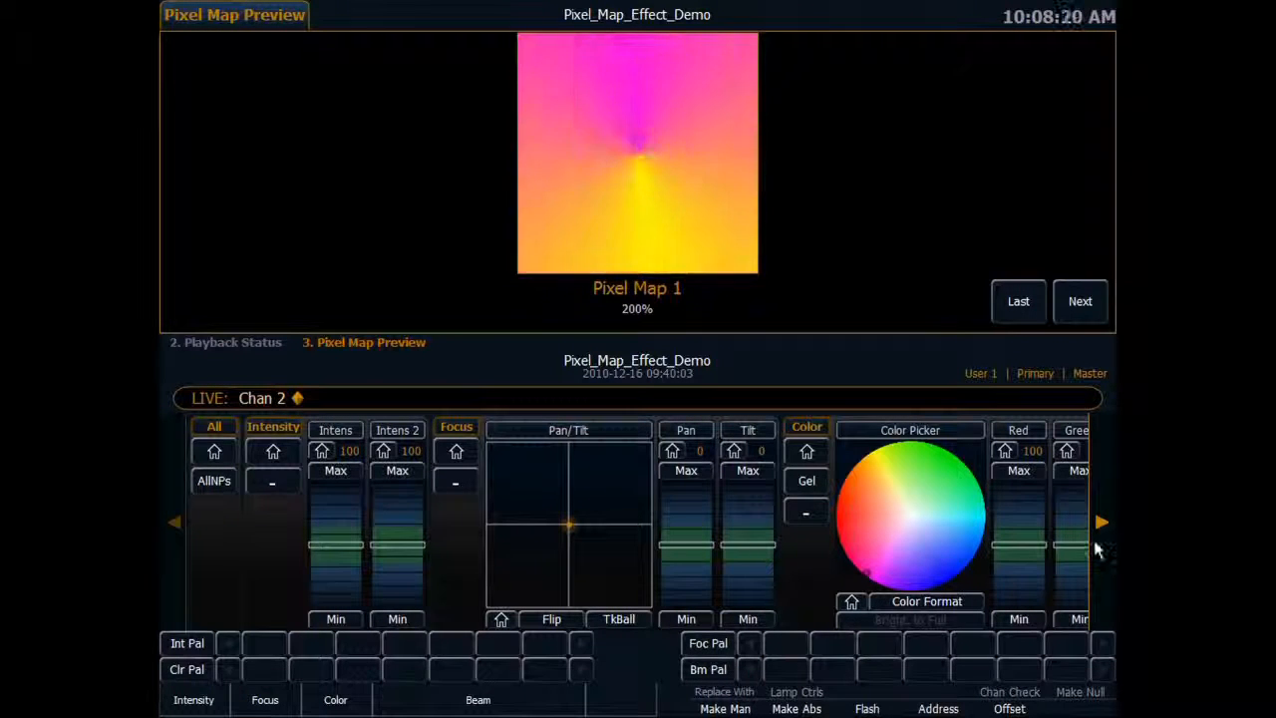
{"action": "left_click", "coordinate": [1101, 520]}
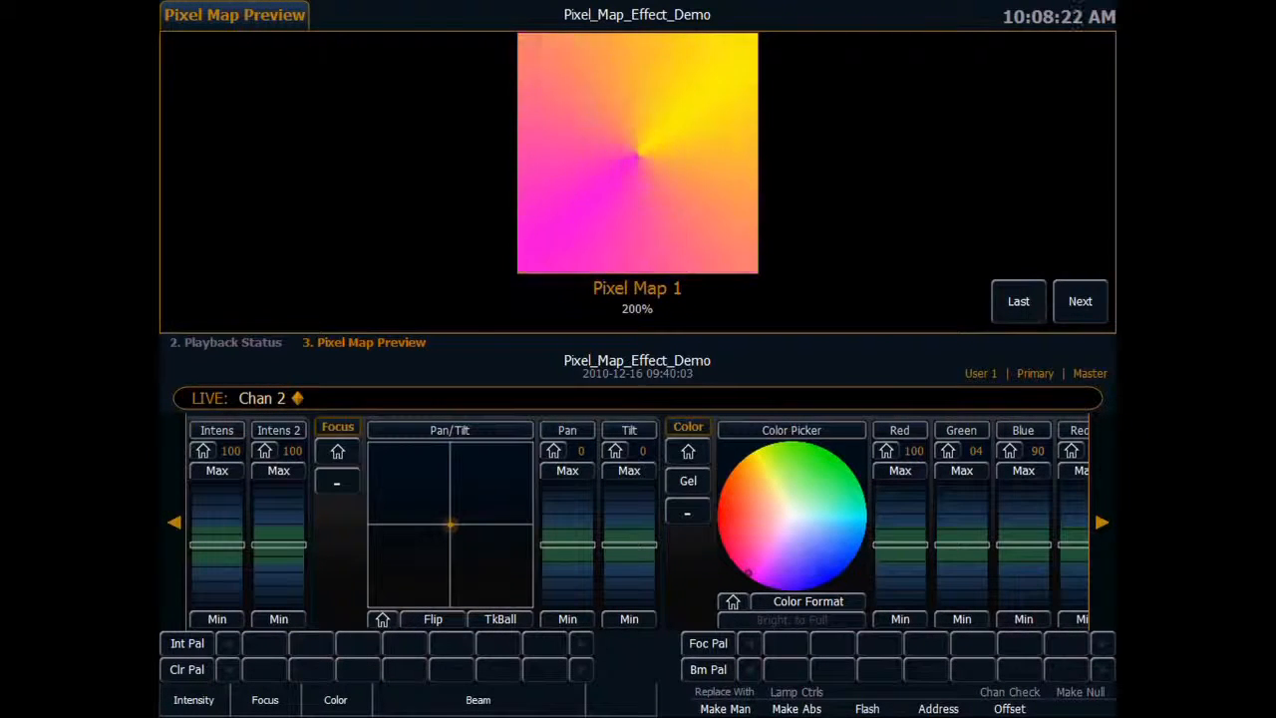
{"action": "left_click", "coordinate": [1101, 521]}
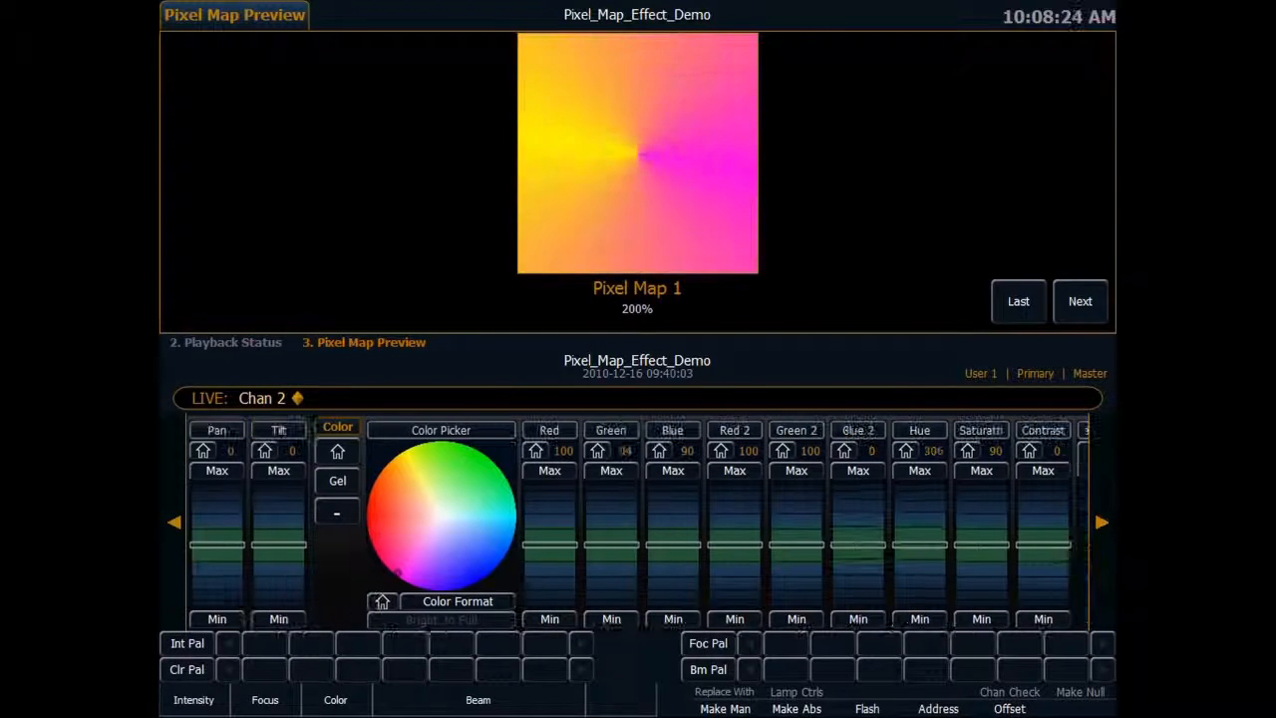
{"action": "left_click", "coordinate": [1100, 514]}
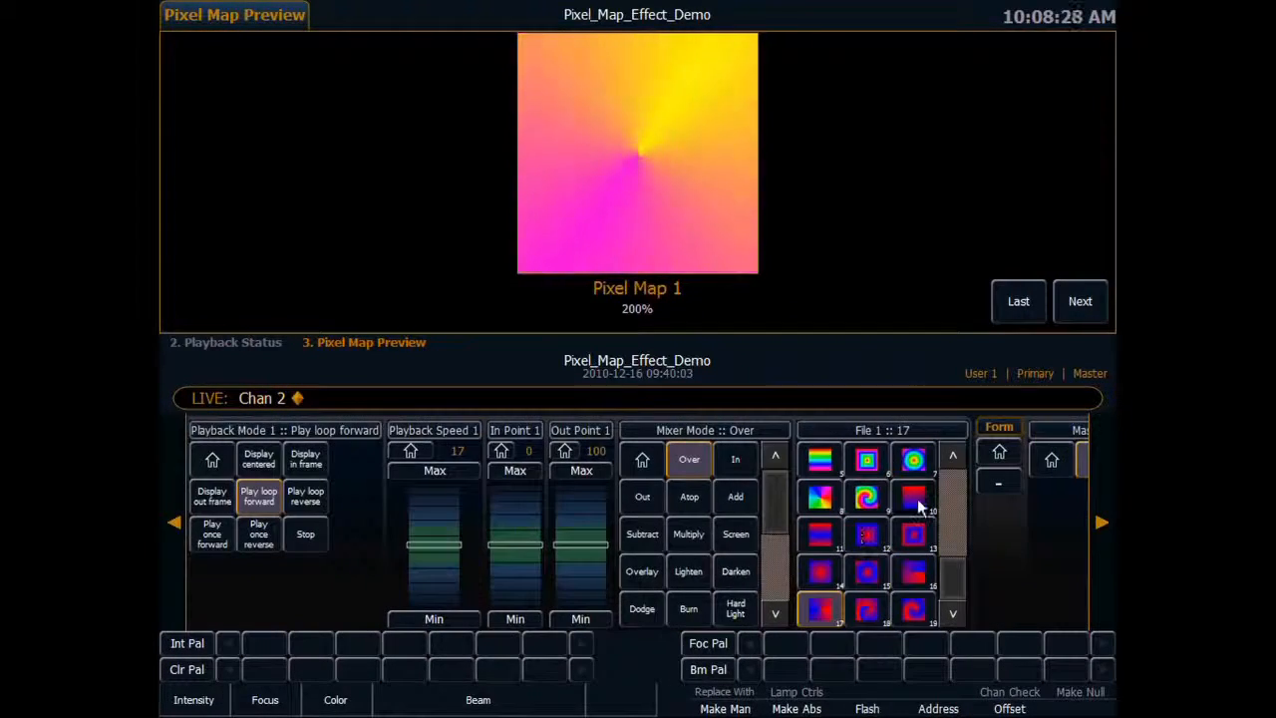
Try raising and lowering the Layer Effect on channel 2's linear gradient, and return it to its home value.
{"action": "left_click", "coordinate": [1102, 525]}
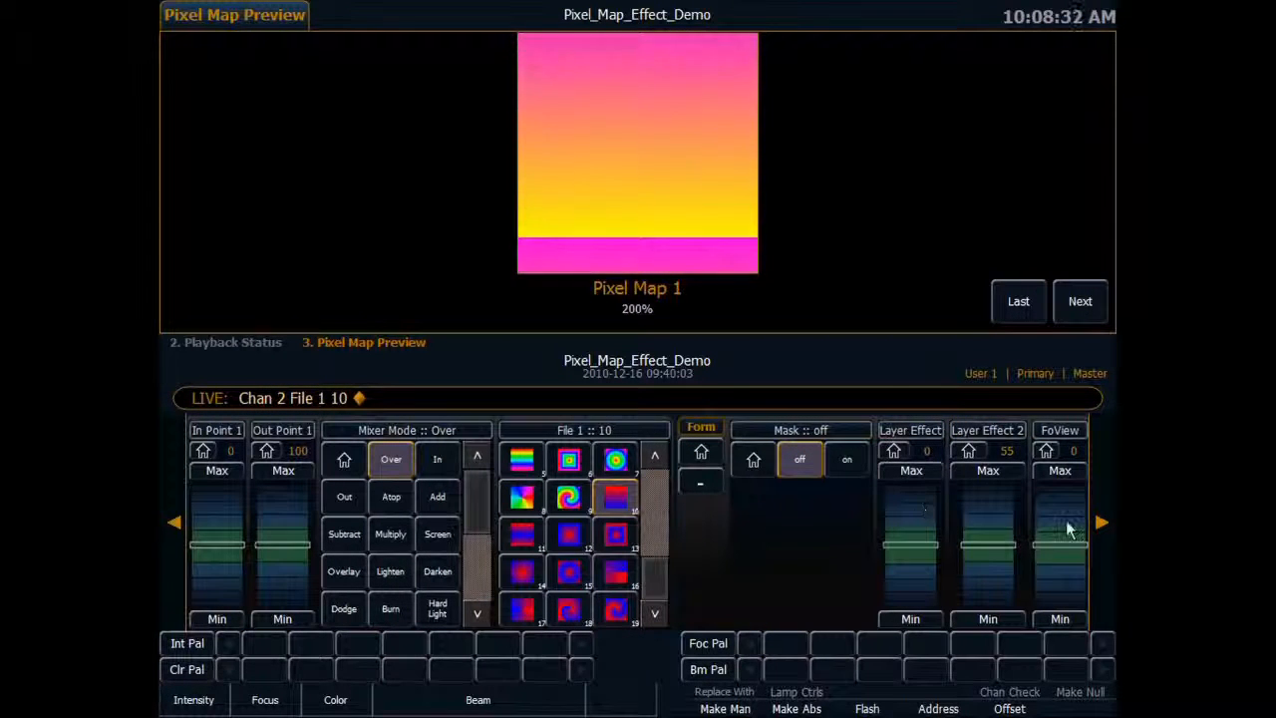
{"action": "left_click", "coordinate": [173, 521]}
{"action": "left_click", "coordinate": [173, 521]}
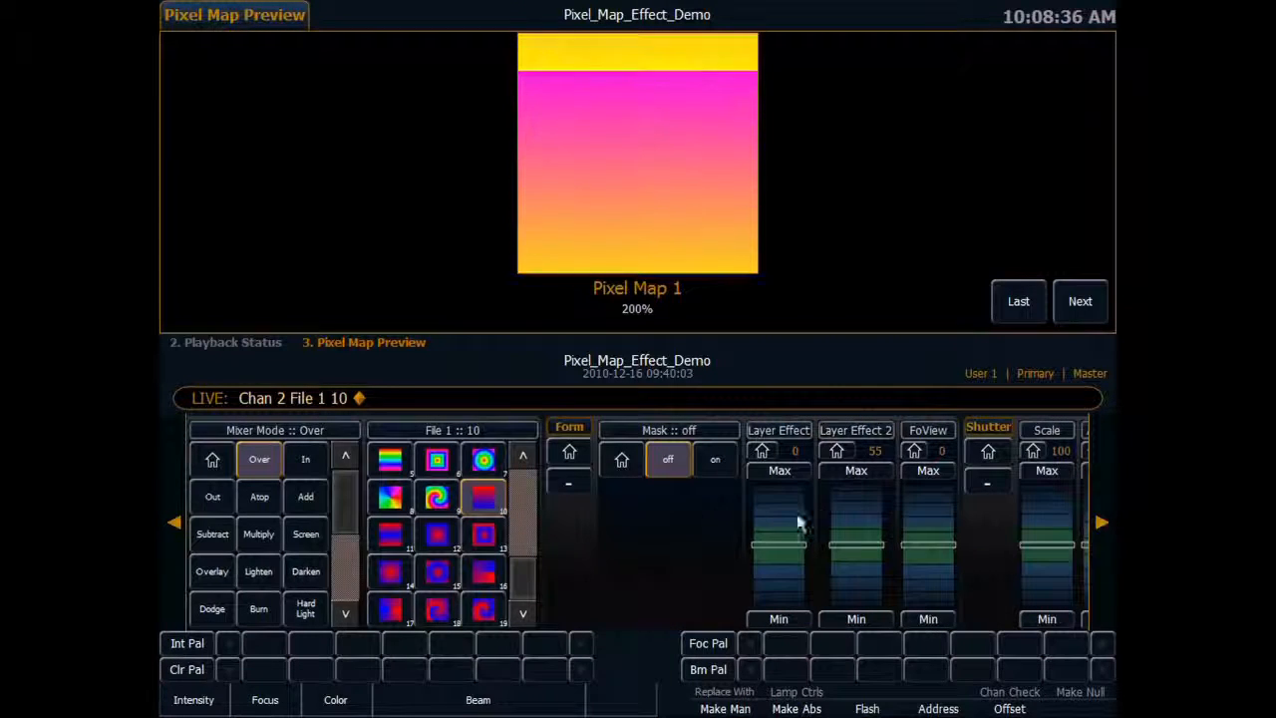
{"action": "left_click_drag", "start_coordinate": [773, 507], "coordinate": [774, 490]}
{"action": "left_click_drag", "start_coordinate": [781, 566], "coordinate": [784, 579]}
{"action": "left_click", "coordinate": [762, 453]}
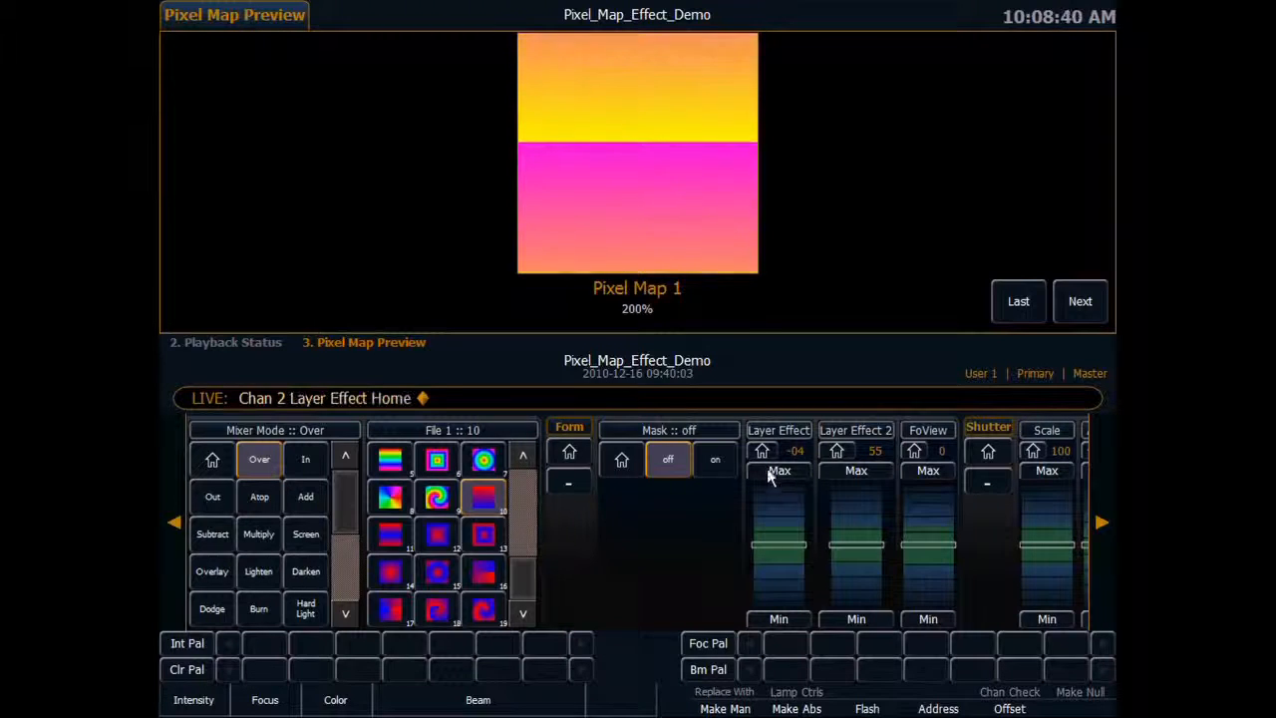
{"action": "left_click_drag", "start_coordinate": [784, 572], "coordinate": [777, 574]}
{"action": "left_click", "coordinate": [762, 453]}
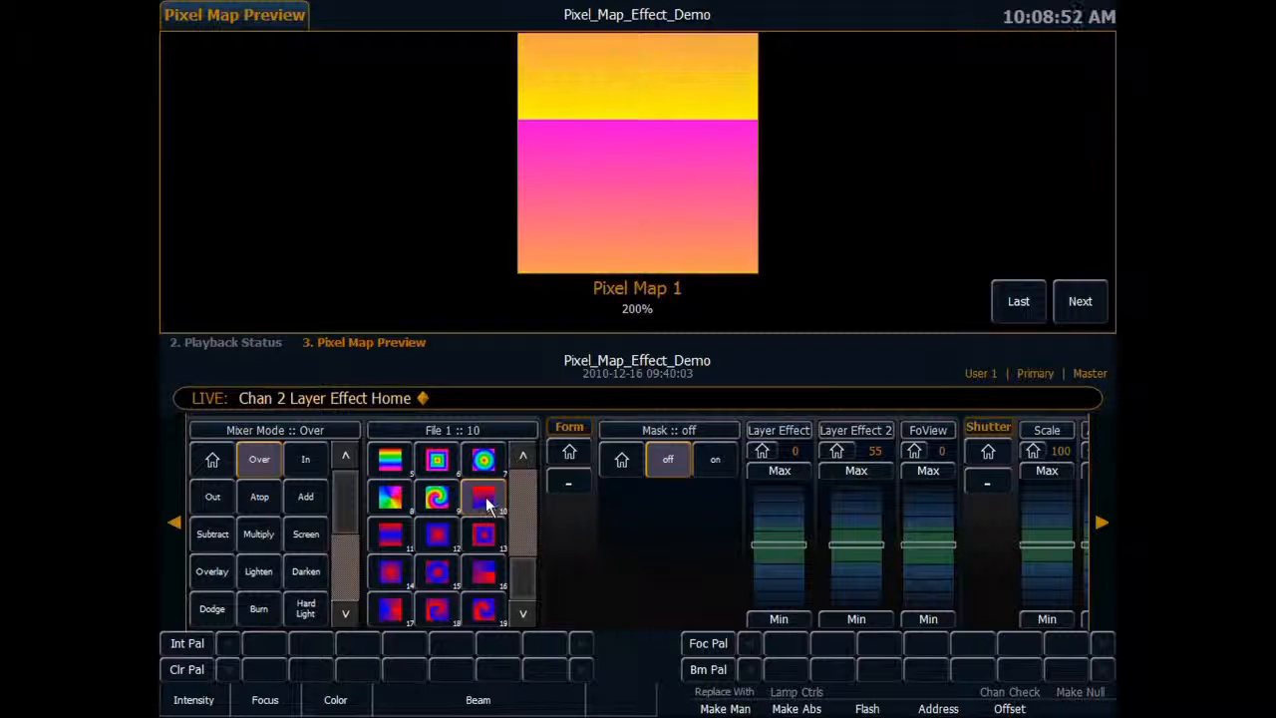
Preview effect files 11, 12, 13 and 14 on channel 2, and settle on file 15, the mirrored circular gradient.
{"action": "left_click", "coordinate": [395, 534]}
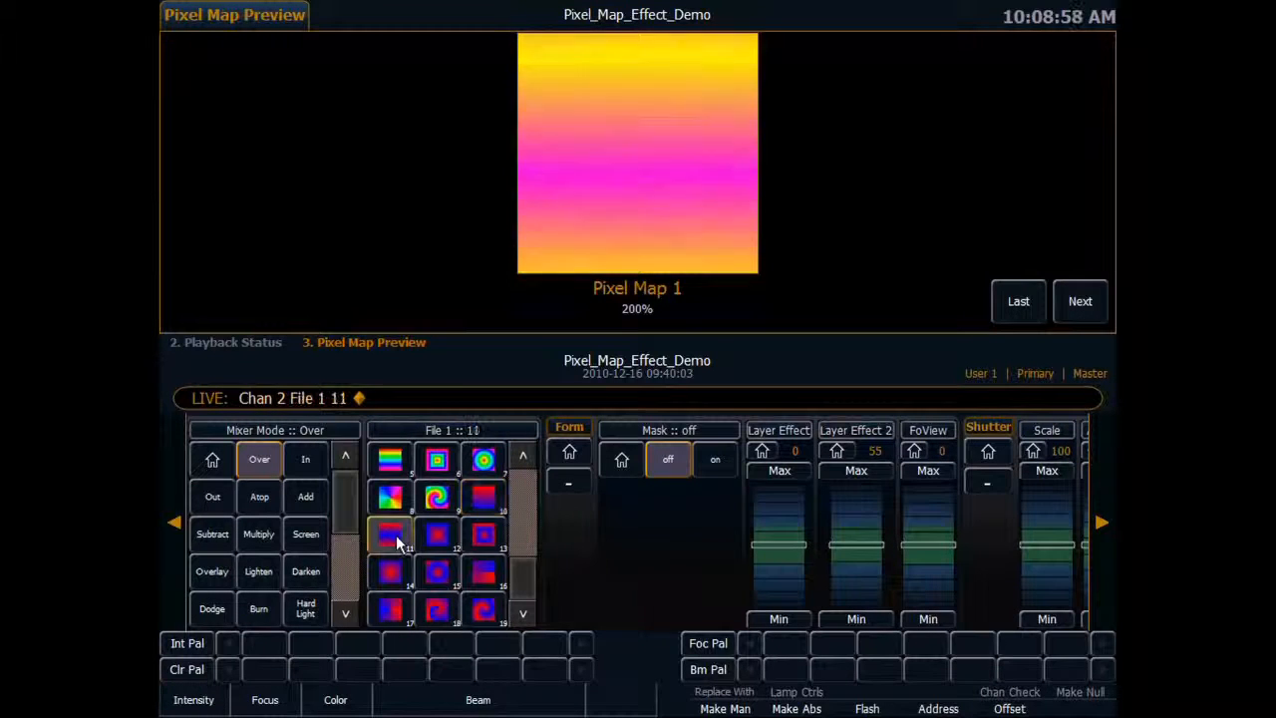
{"action": "left_click", "coordinate": [1097, 521]}
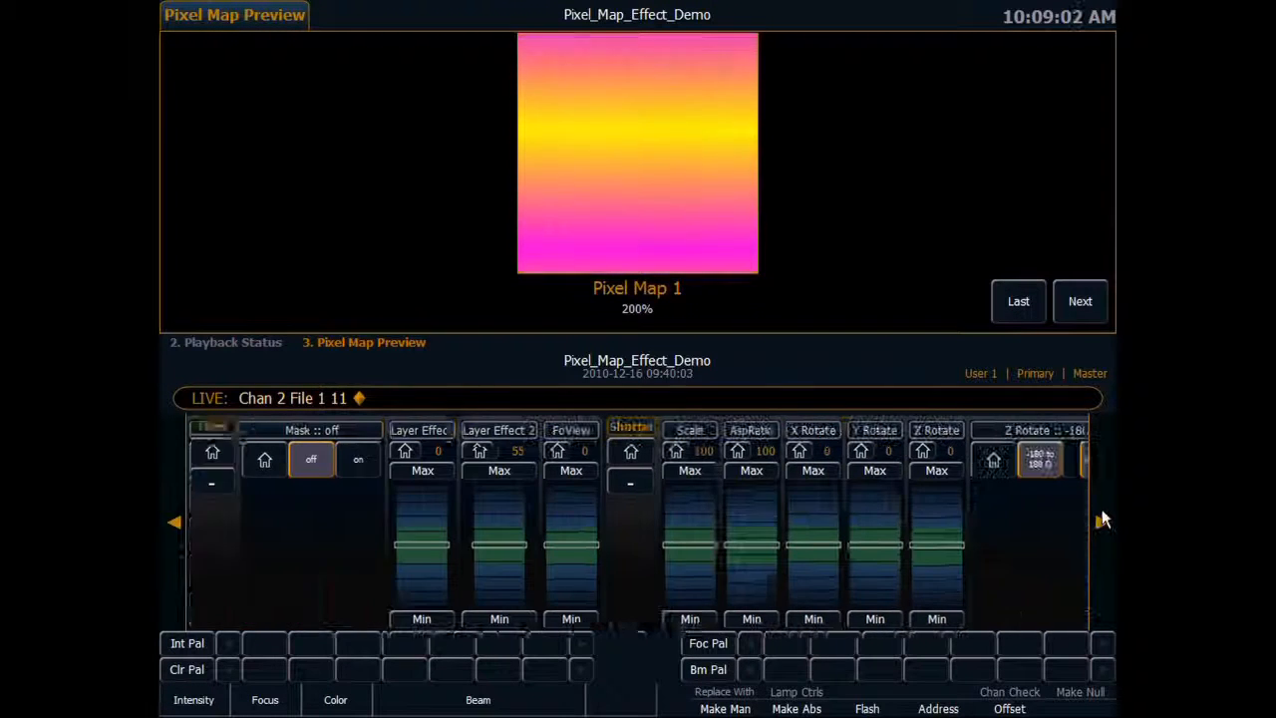
{"action": "left_click", "coordinate": [175, 523]}
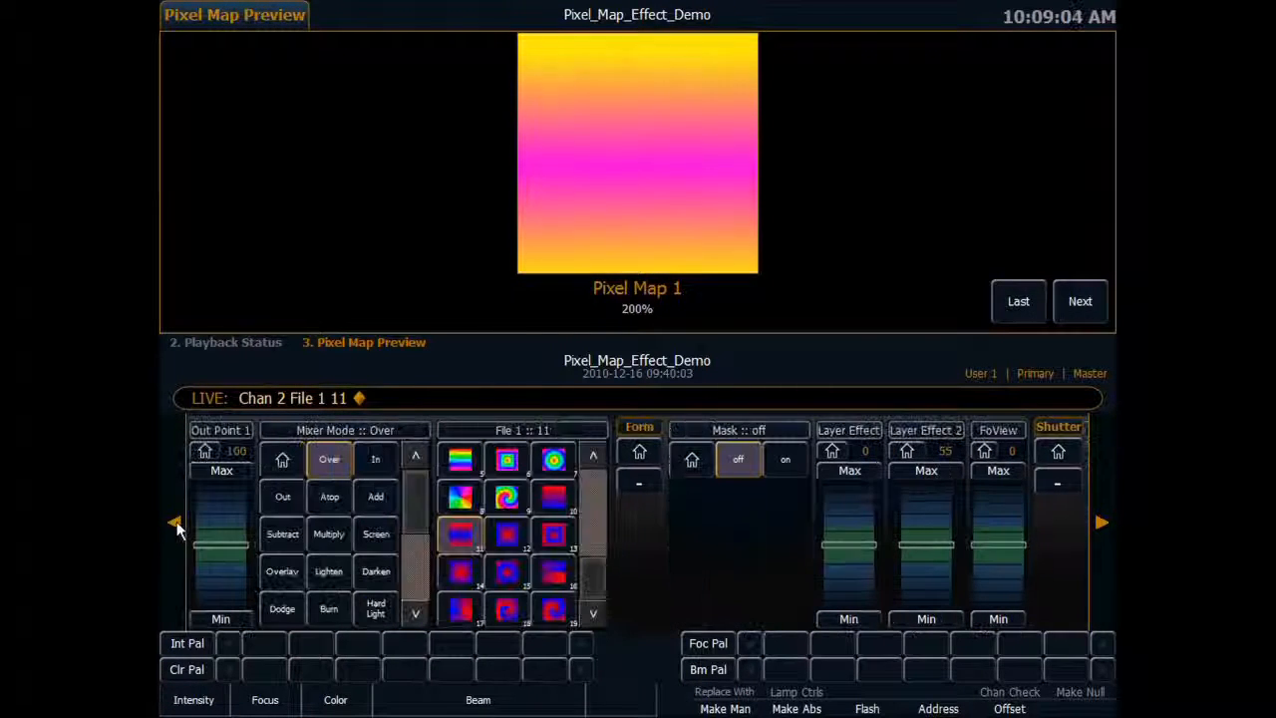
{"action": "left_click", "coordinate": [508, 534]}
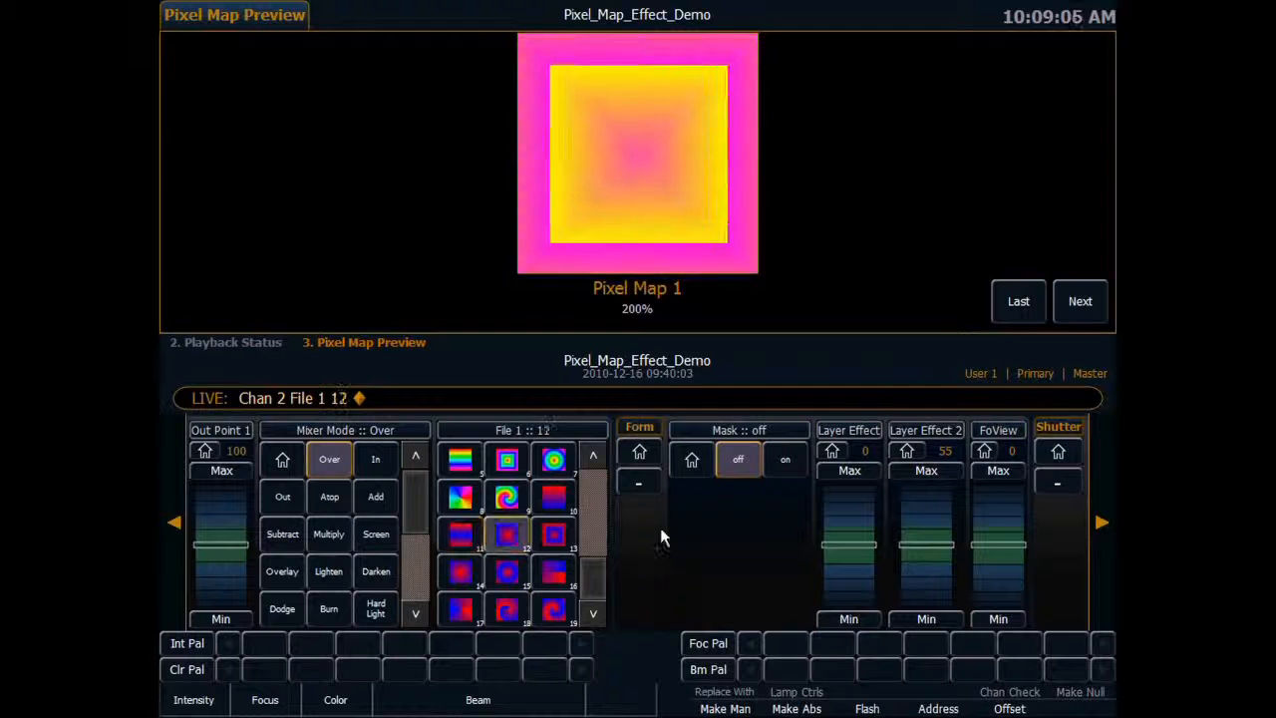
{"action": "left_click", "coordinate": [554, 537]}
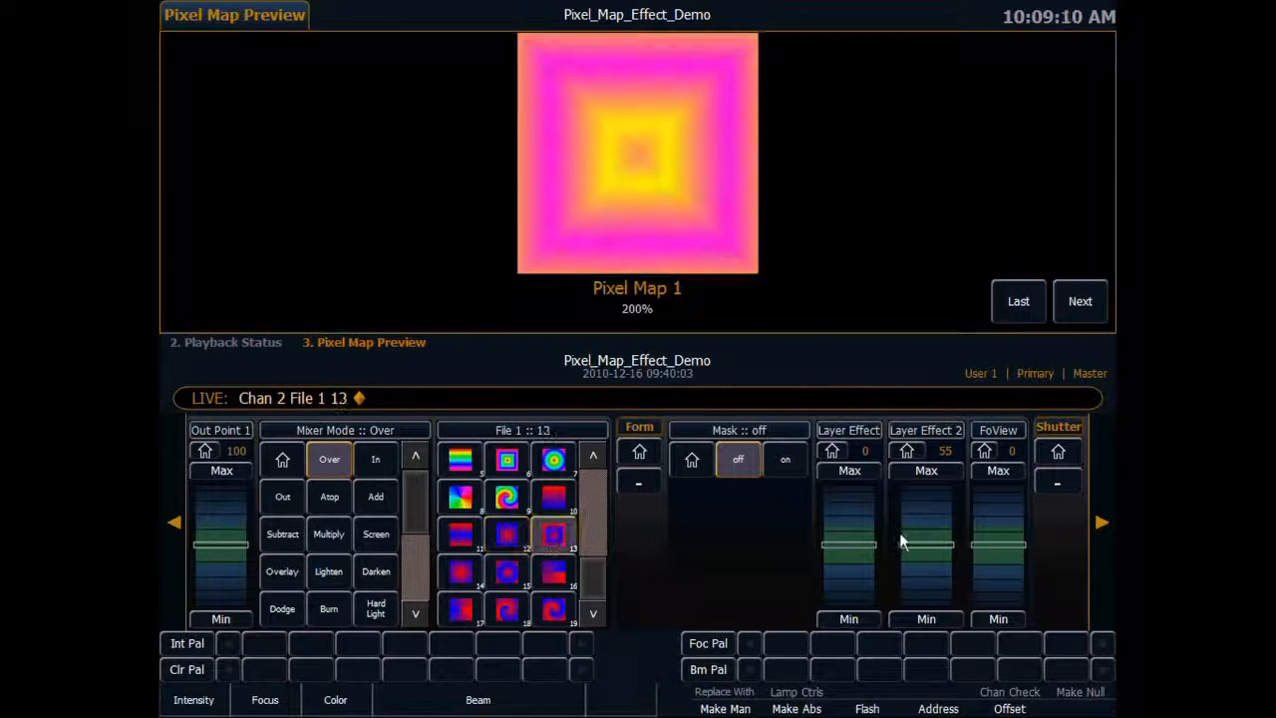
{"action": "left_click", "coordinate": [469, 579]}
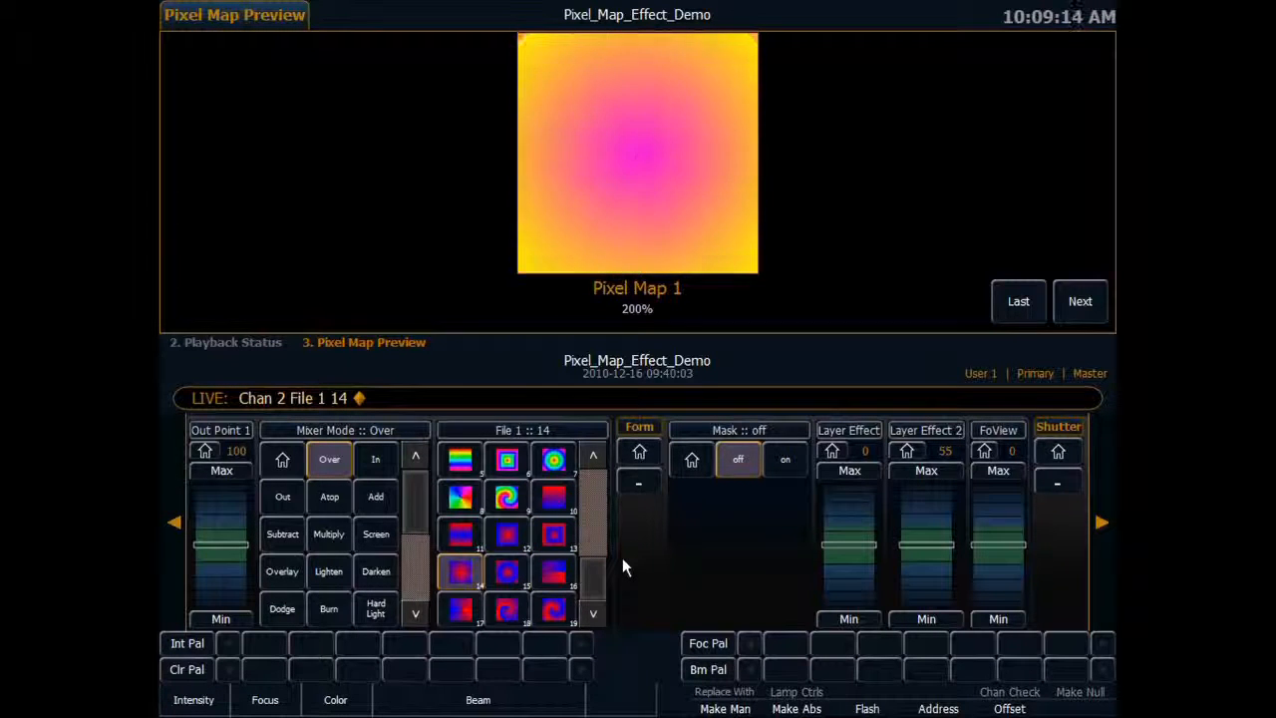
{"action": "left_click", "coordinate": [505, 577]}
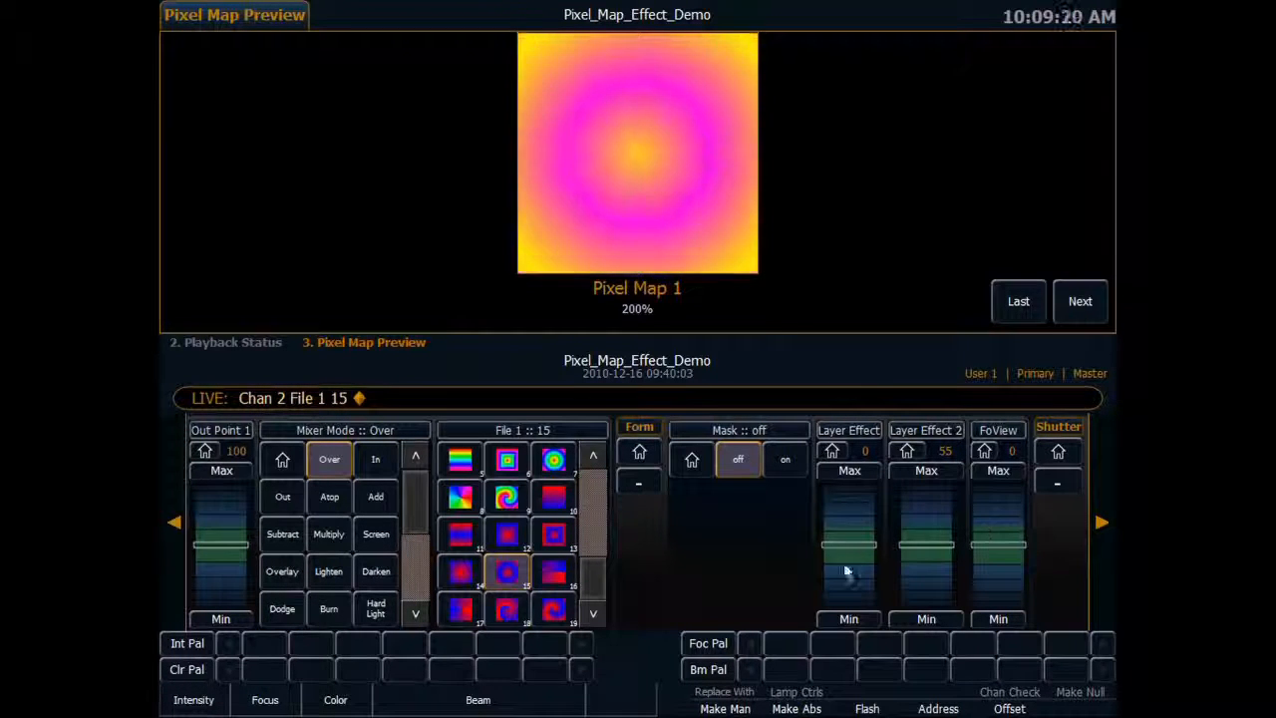
Try Layer Effect at 100 on channel 2's circular gradient, and return it to its home value.
{"action": "mouse_move", "coordinate": [848, 515]}
{"action": "left_mouse_down"}
{"action": "mouse_move", "coordinate": [848, 501]}
{"action": "mouse_move", "coordinate": [844, 583]}
{"action": "mouse_move", "coordinate": [848, 500]}
{"action": "left_mouse_up"}
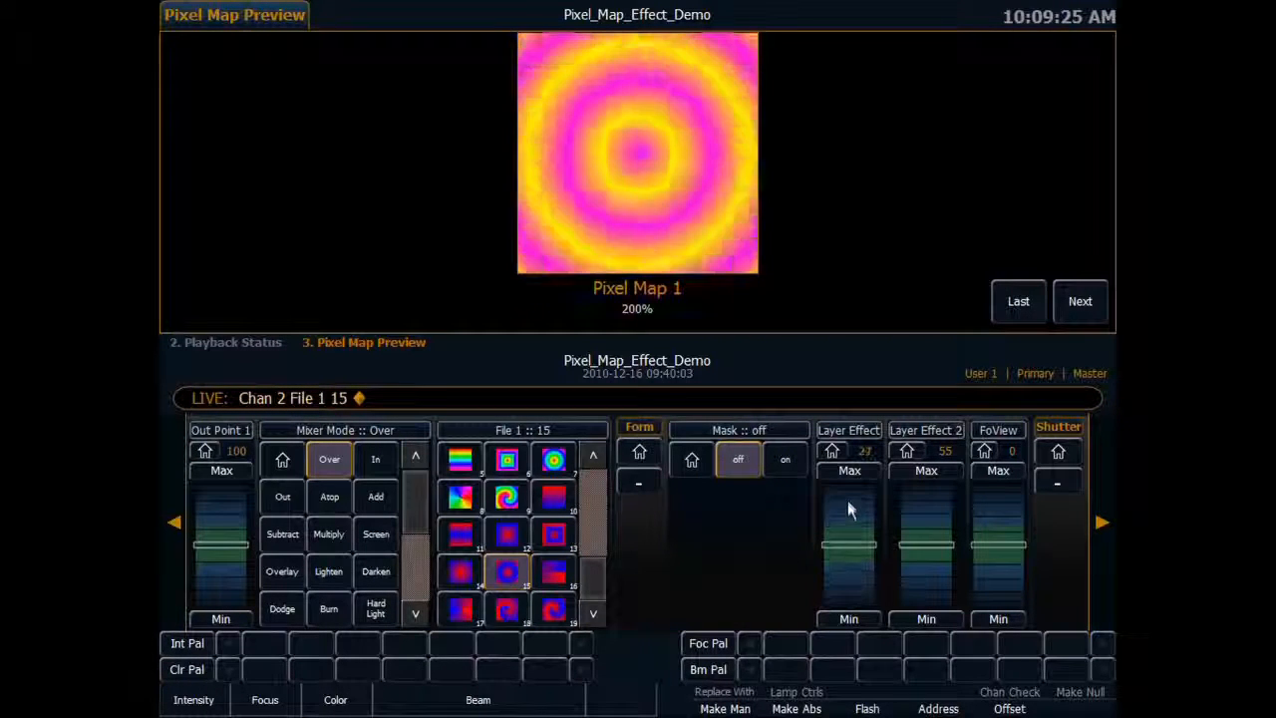
{"action": "left_click", "coordinate": [834, 451]}
Try In Point 1 at 71 with Layer Effect at 100 on channel 2's circular gradient, and return In Point 1 to 0.
{"action": "left_click", "coordinate": [175, 522]}
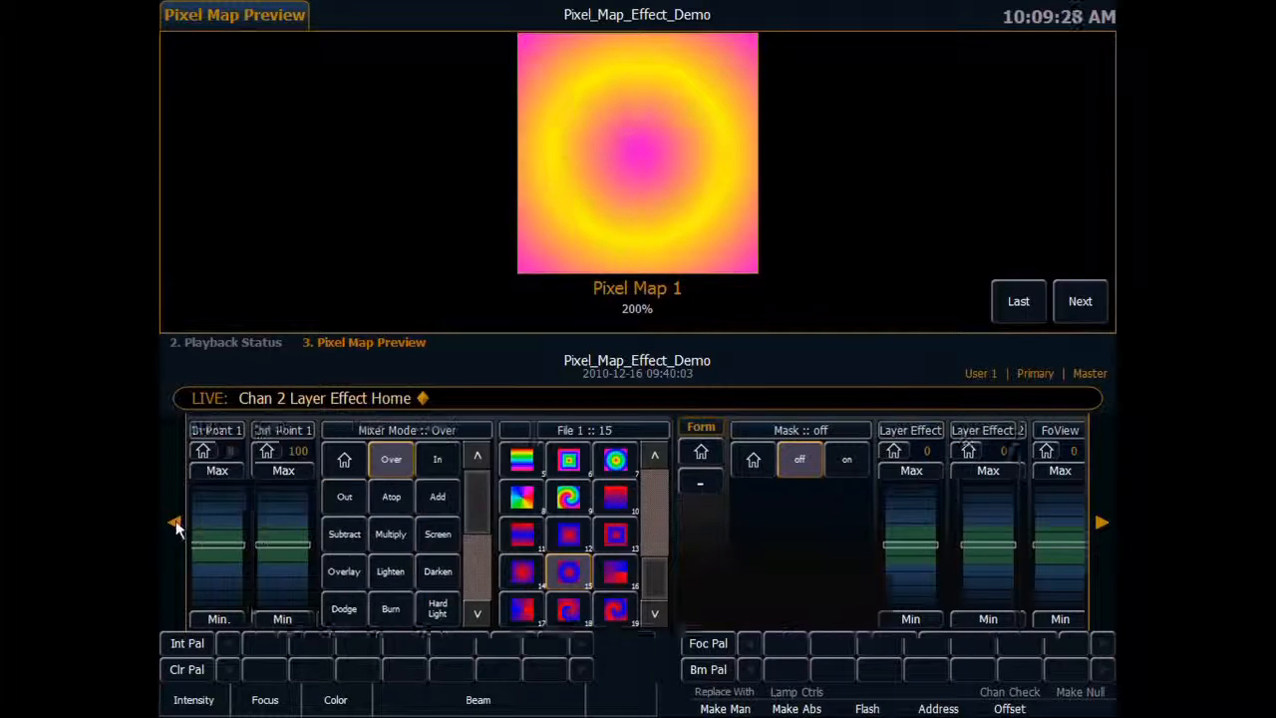
{"action": "left_click", "coordinate": [176, 520]}
{"action": "scroll", "coordinate": [516, 511], "scroll_direction": "up", "scroll_amount": 10}
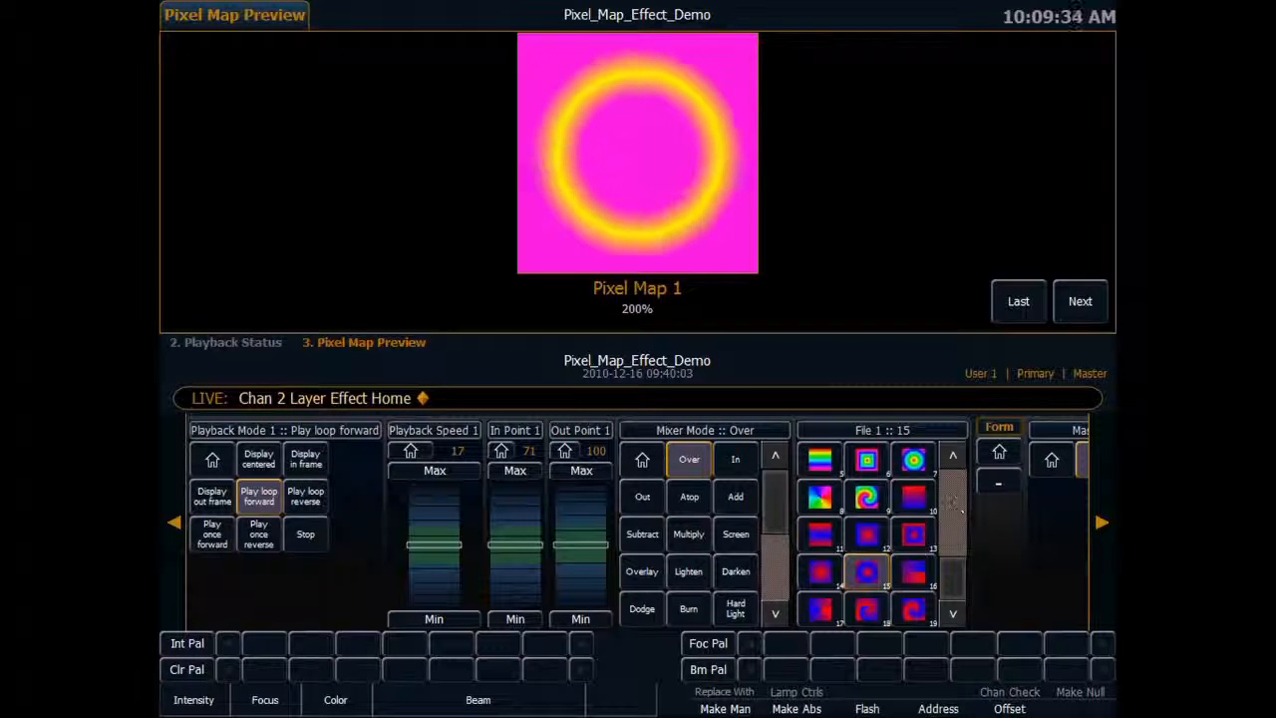
{"action": "left_click", "coordinate": [1102, 519]}
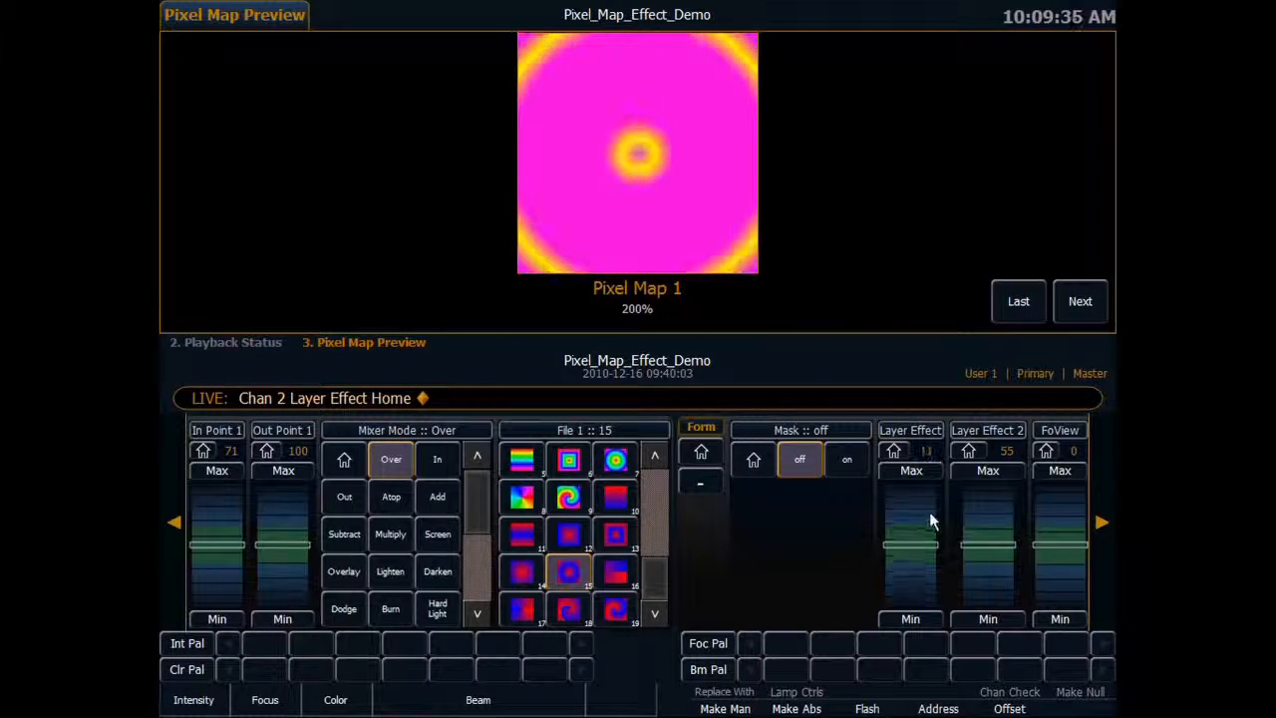
{"action": "left_click_drag", "start_coordinate": [224, 515], "coordinate": [218, 580]}
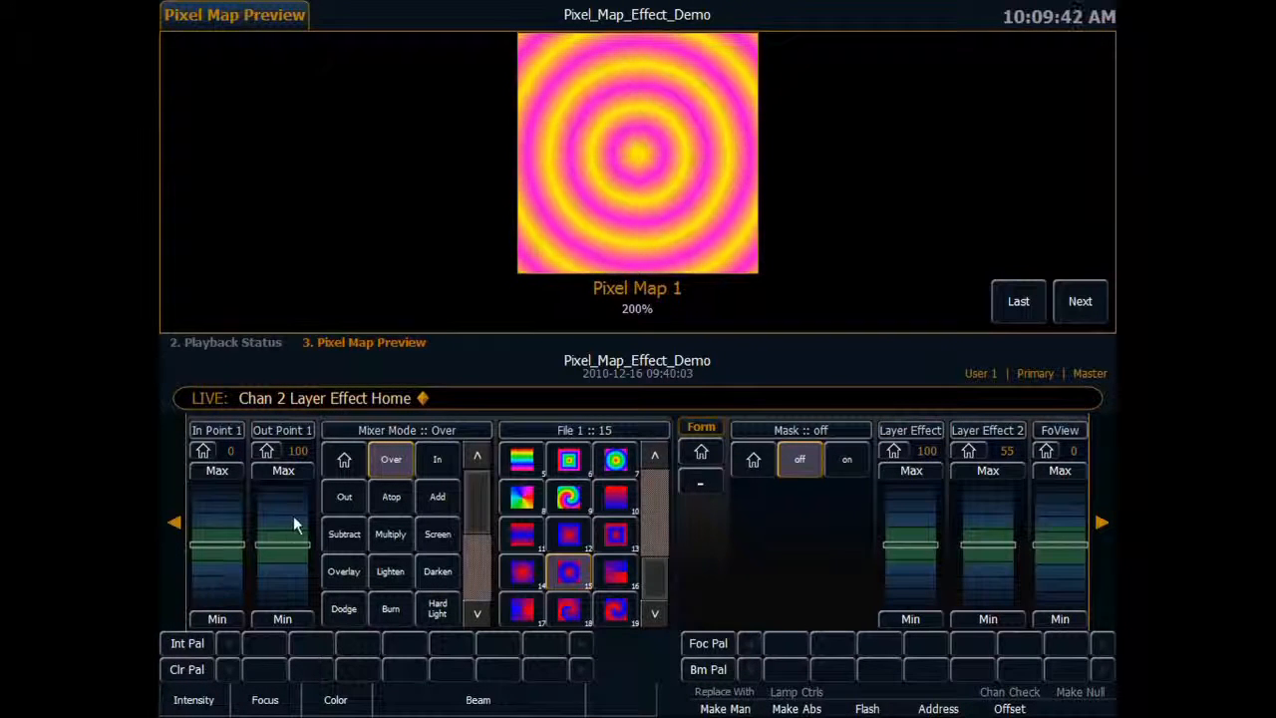
{"action": "left_click_drag", "start_coordinate": [293, 525], "coordinate": [290, 498]}
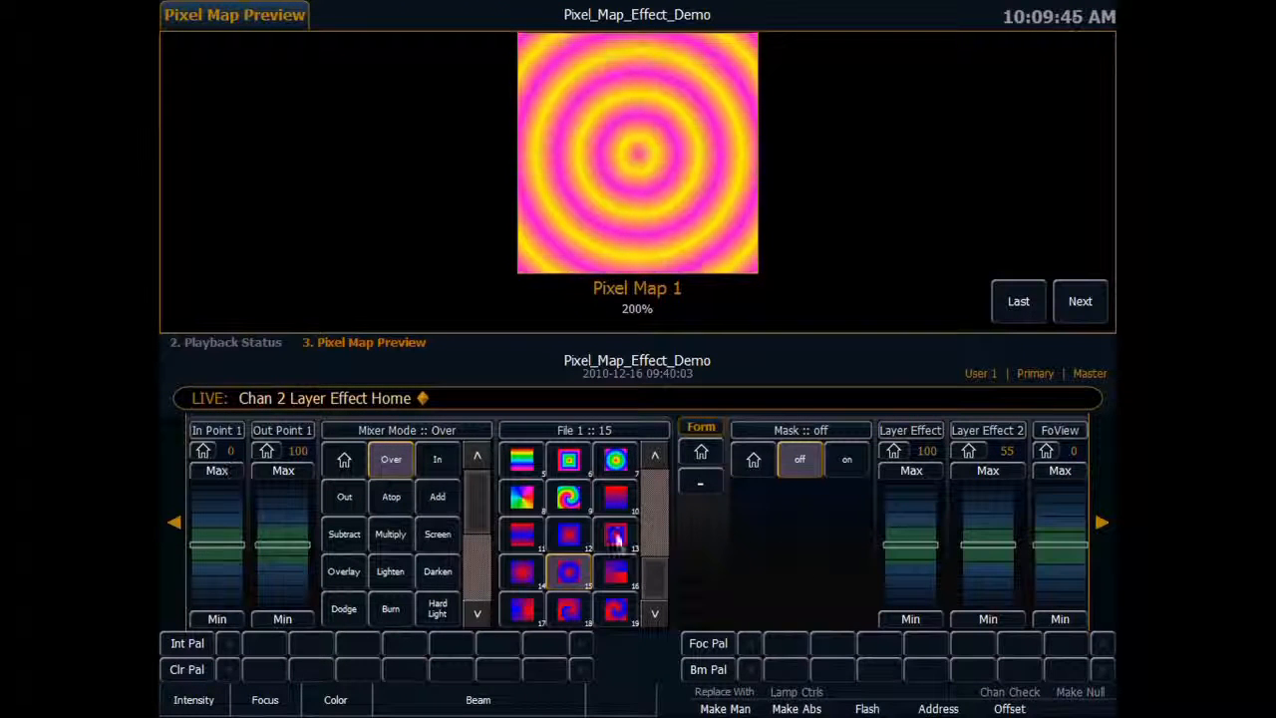
Switch channel 2 to file 16, try Layer Effect at -100, and return it to its home value.
{"action": "left_click", "coordinate": [619, 576]}
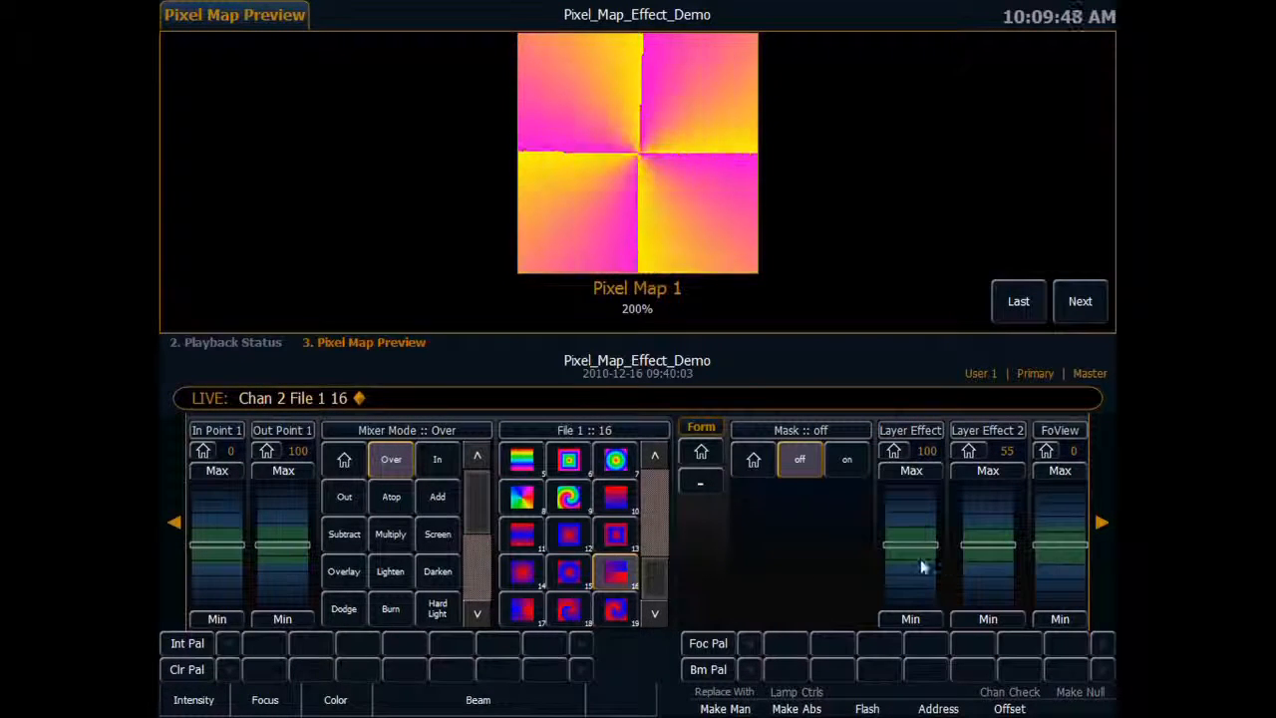
{"action": "left_click_drag", "start_coordinate": [909, 591], "coordinate": [910, 591]}
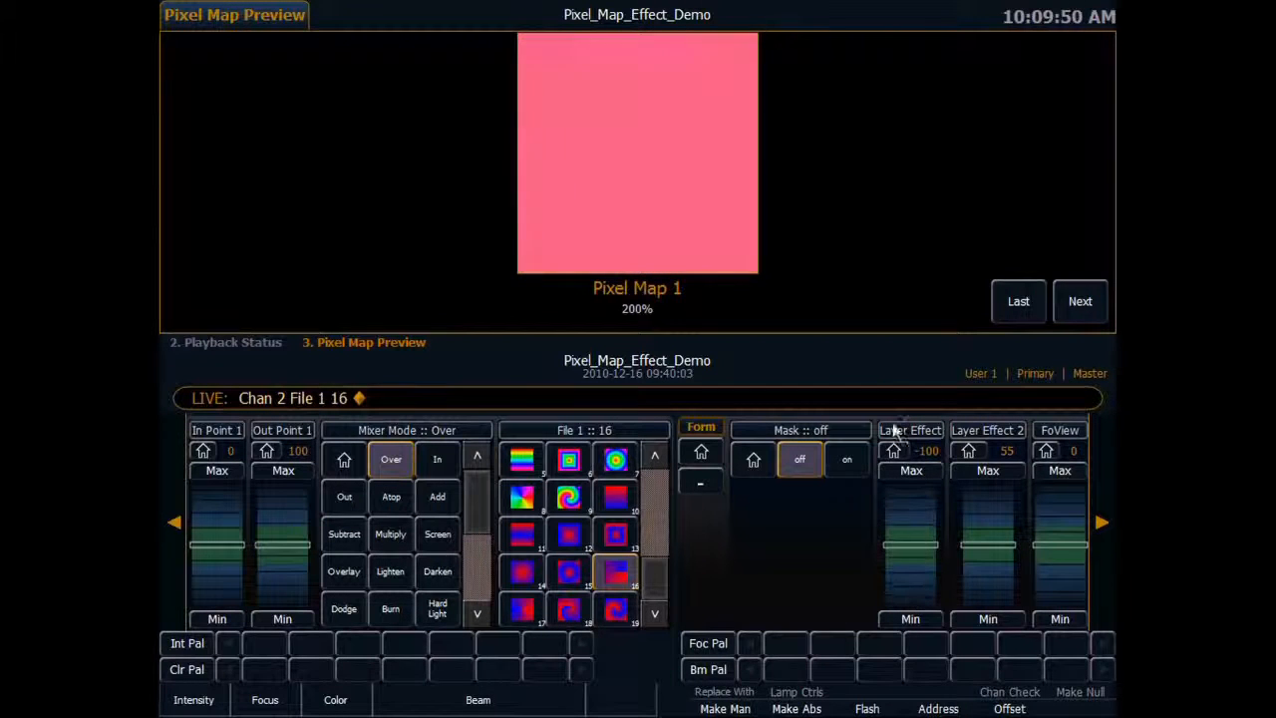
{"action": "left_click", "coordinate": [896, 452]}
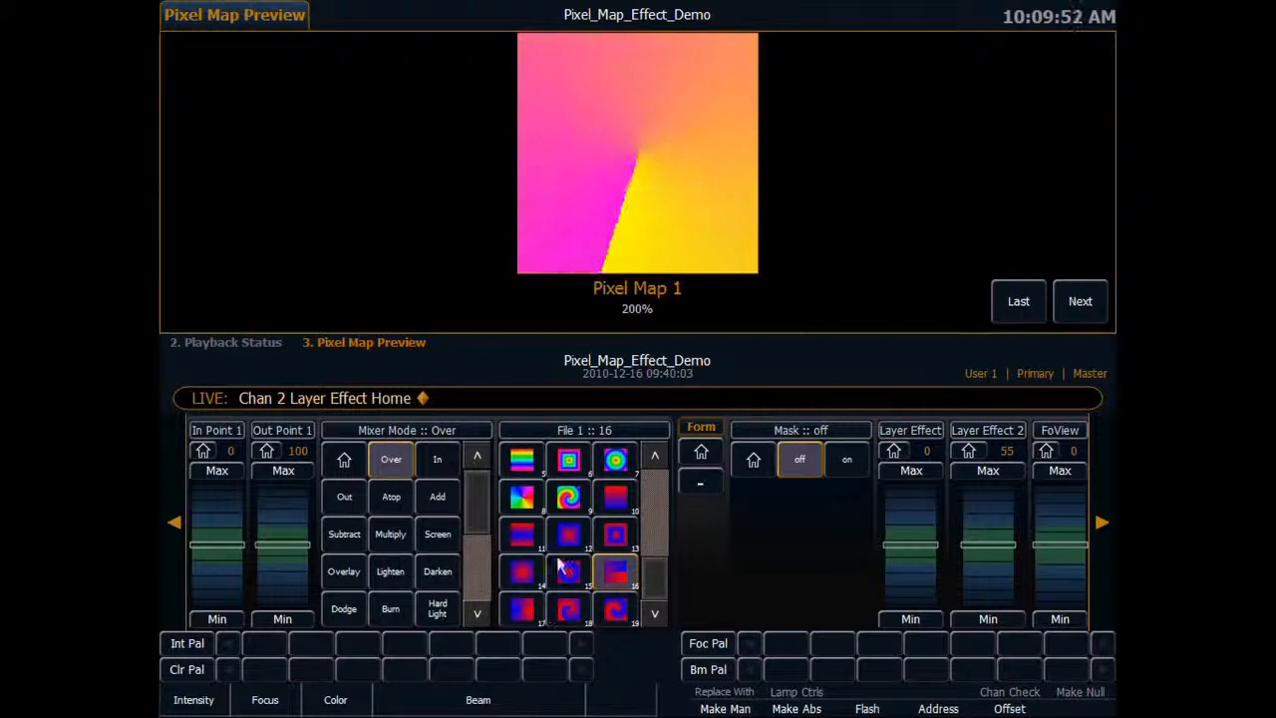
Preview effect files 17, 18 and 19 on channel 2.
{"action": "left_click", "coordinate": [525, 613]}
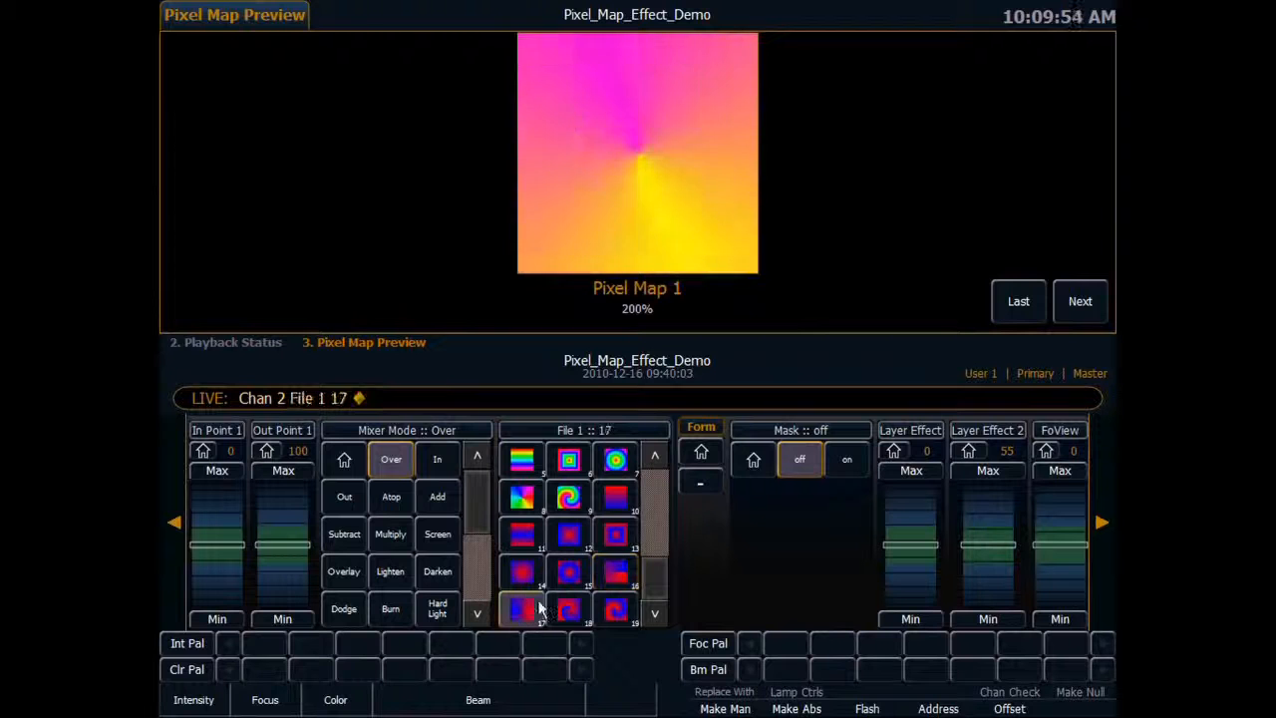
{"action": "left_click", "coordinate": [566, 617]}
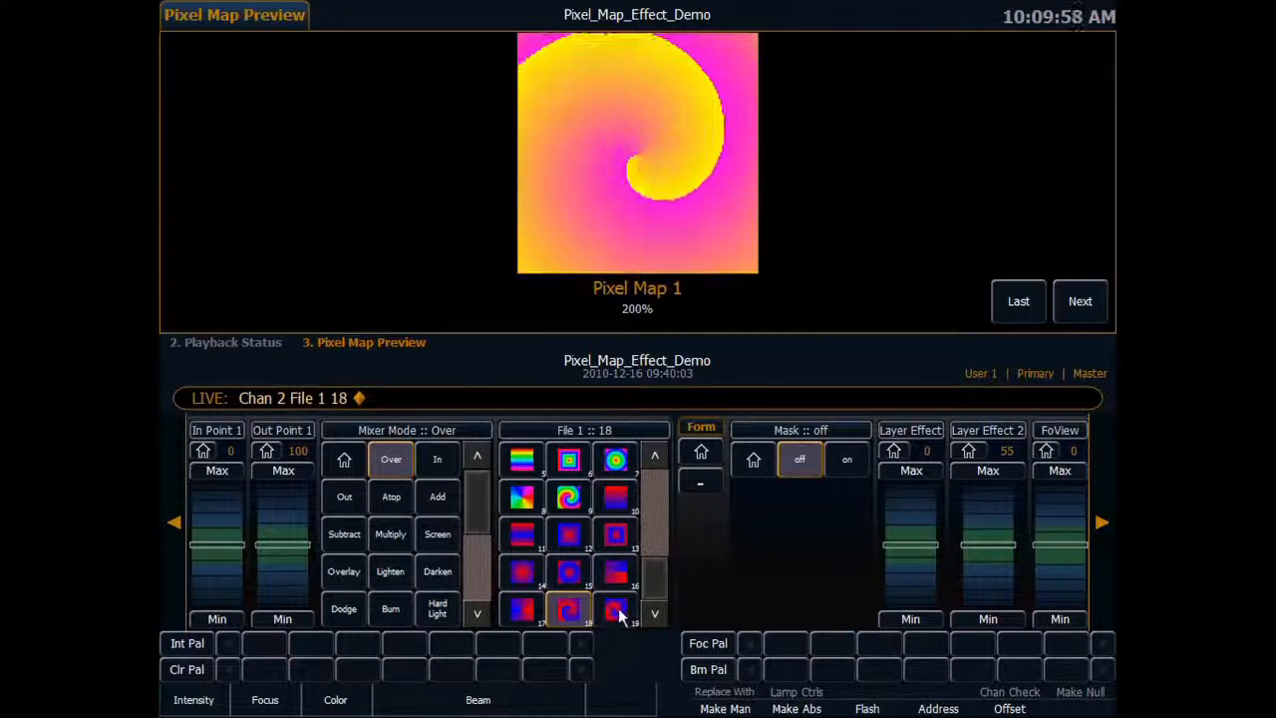
{"action": "left_click", "coordinate": [617, 612]}
Preview the rainbow gradient files 5, 6, 7, 8 and 9 on channel 2.
{"action": "left_click_drag", "start_coordinate": [656, 573], "coordinate": [655, 514]}
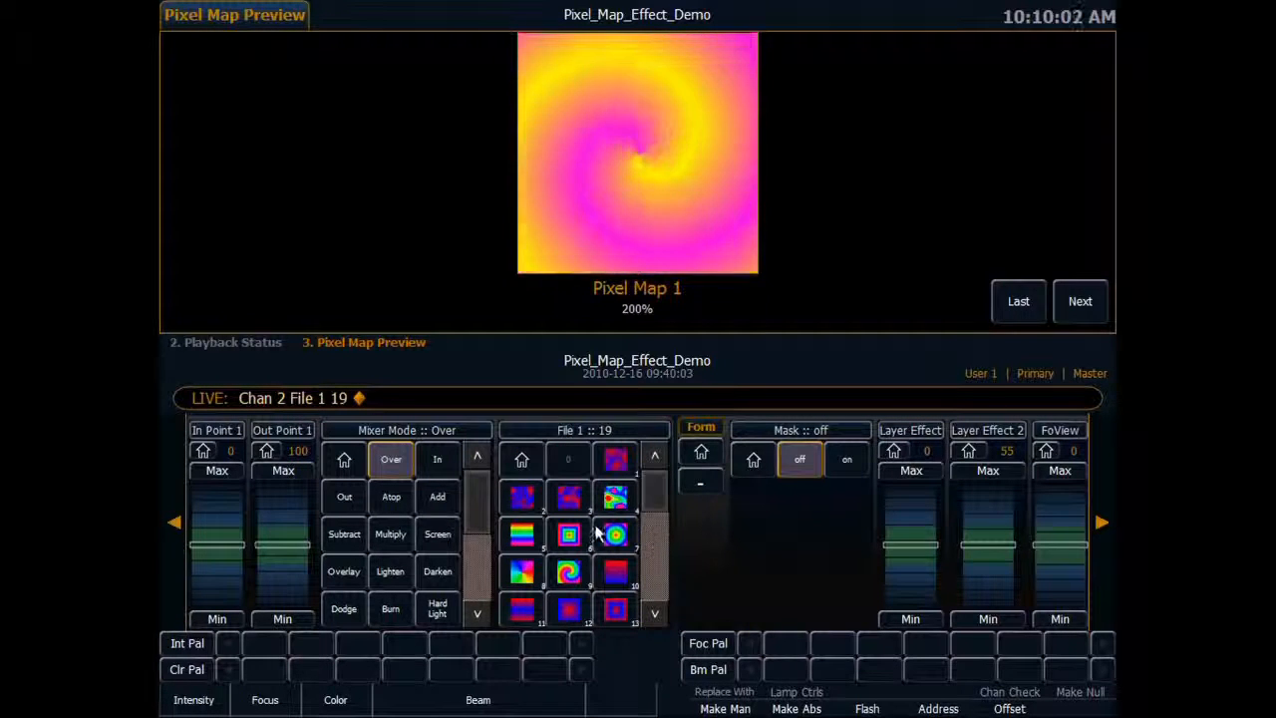
{"action": "left_click", "coordinate": [519, 538]}
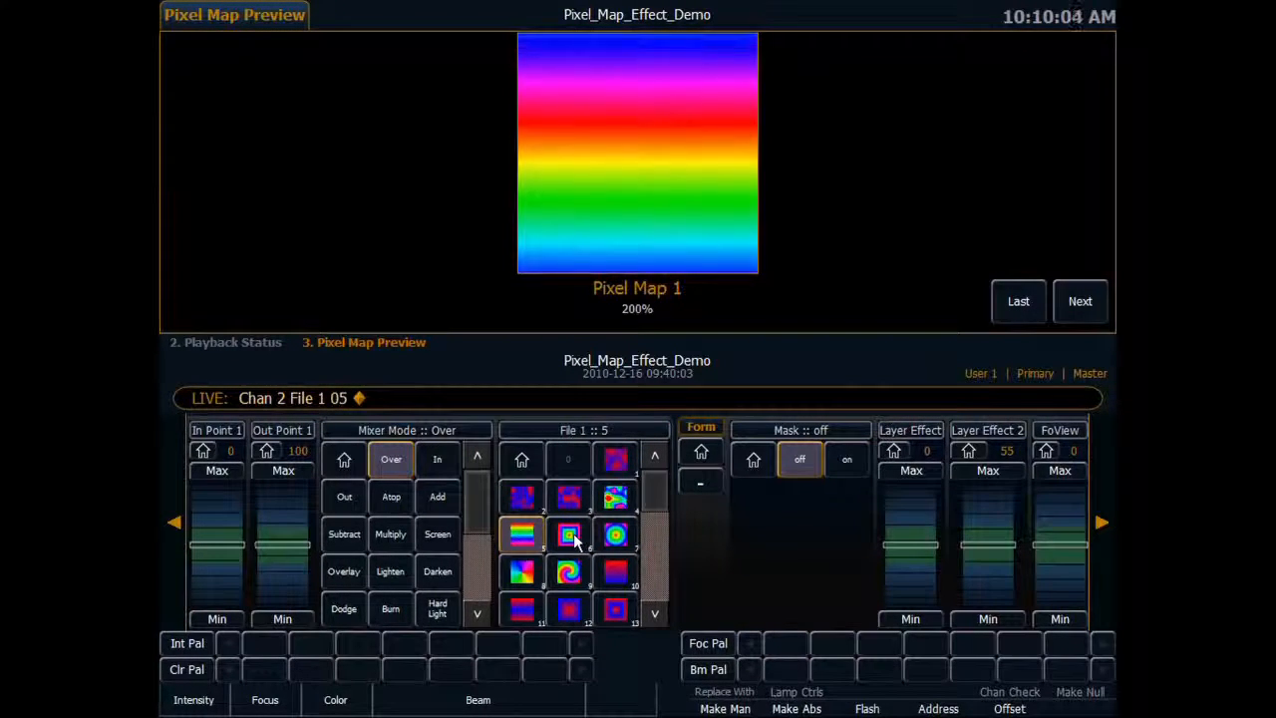
{"action": "left_click", "coordinate": [570, 537]}
{"action": "left_click", "coordinate": [615, 537]}
{"action": "left_click", "coordinate": [529, 576]}
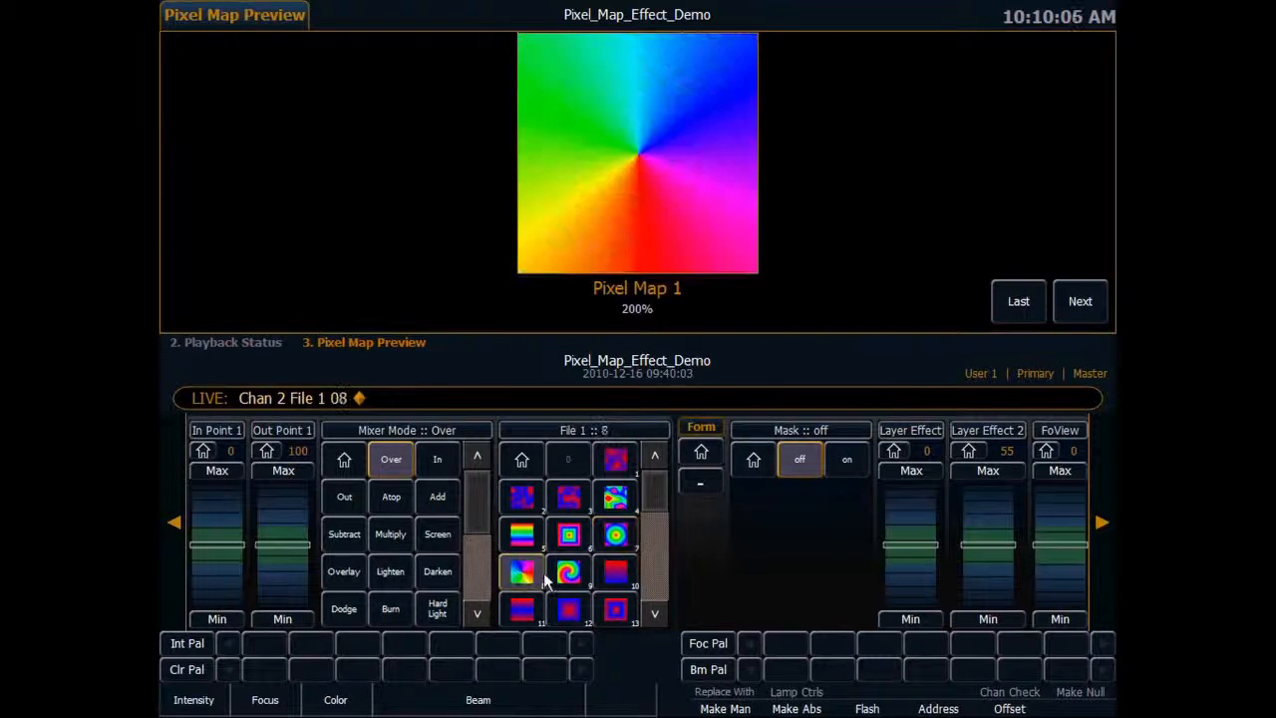
{"action": "left_click", "coordinate": [569, 572]}
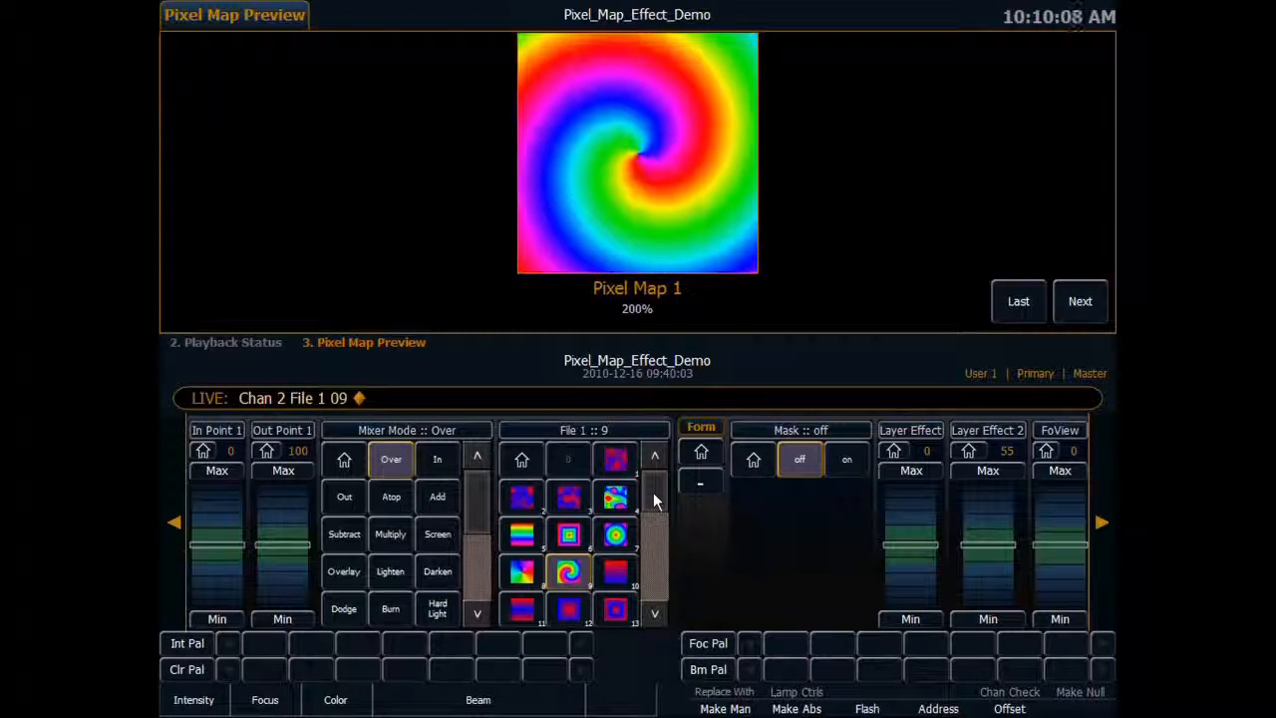
{"action": "left_click", "coordinate": [174, 522]}
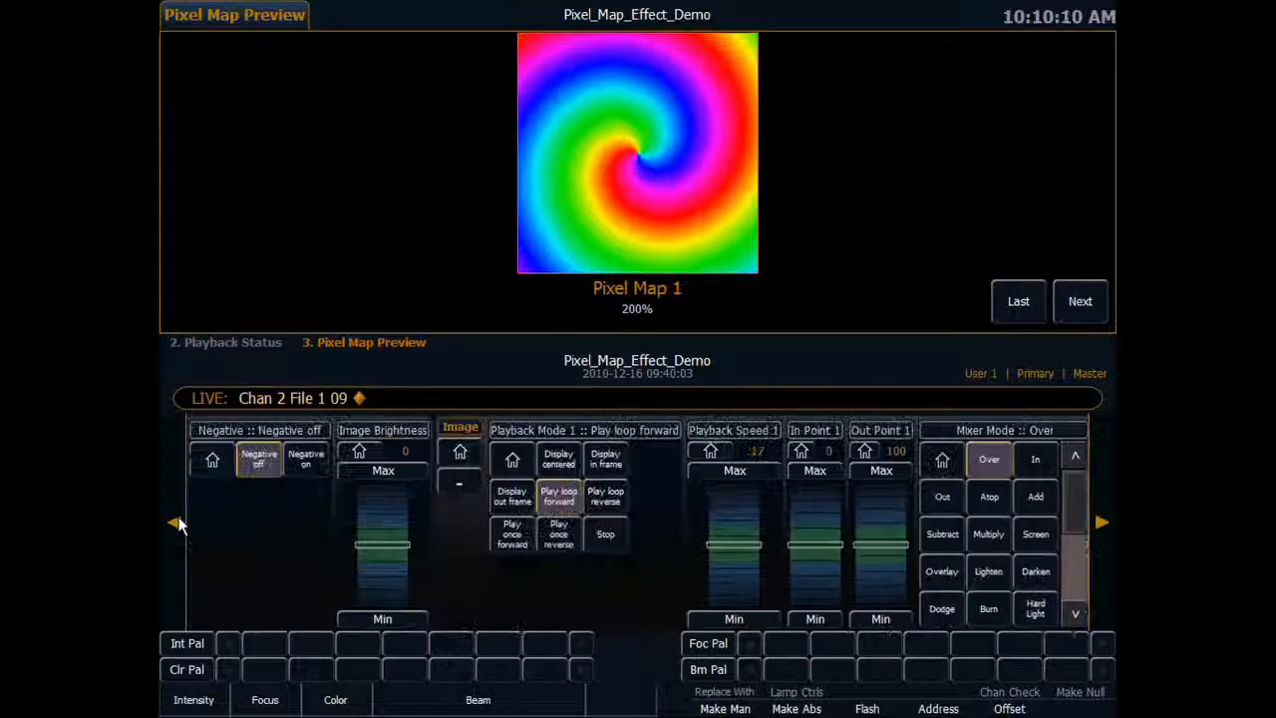
{"action": "left_click", "coordinate": [176, 523]}
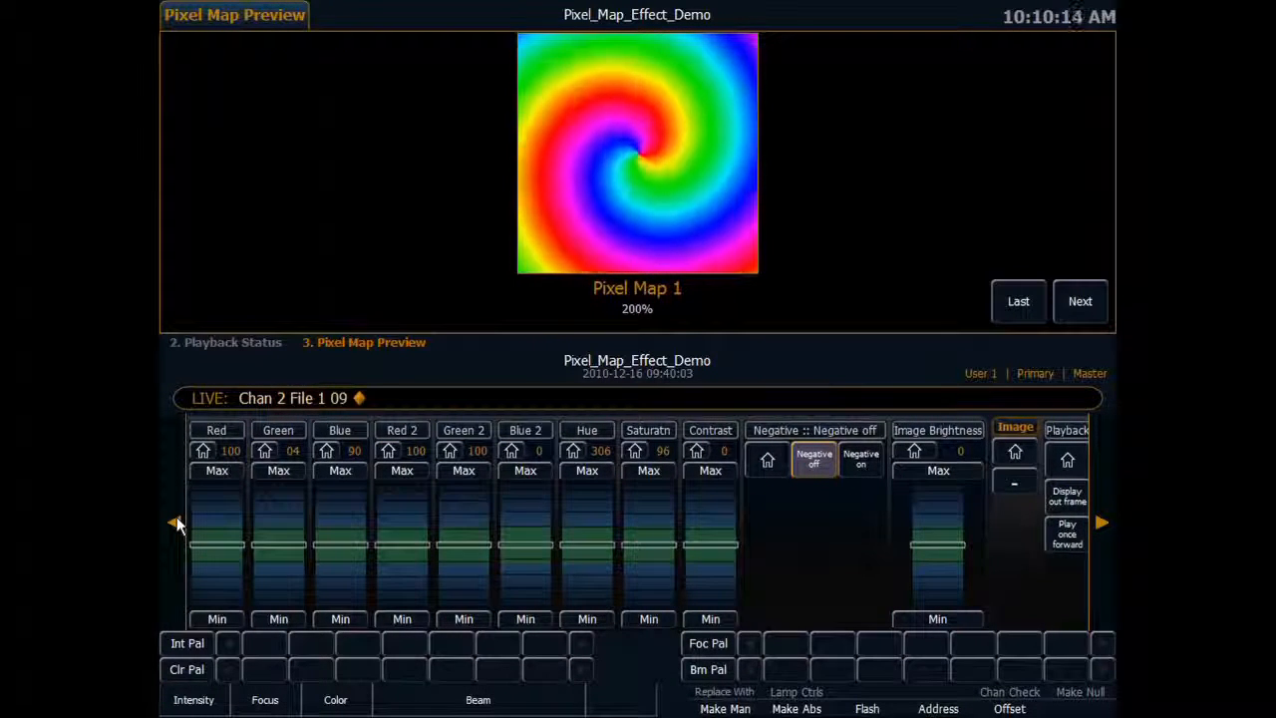
{"action": "type", "text": "3"}
{"action": "key", "text": "Return"}
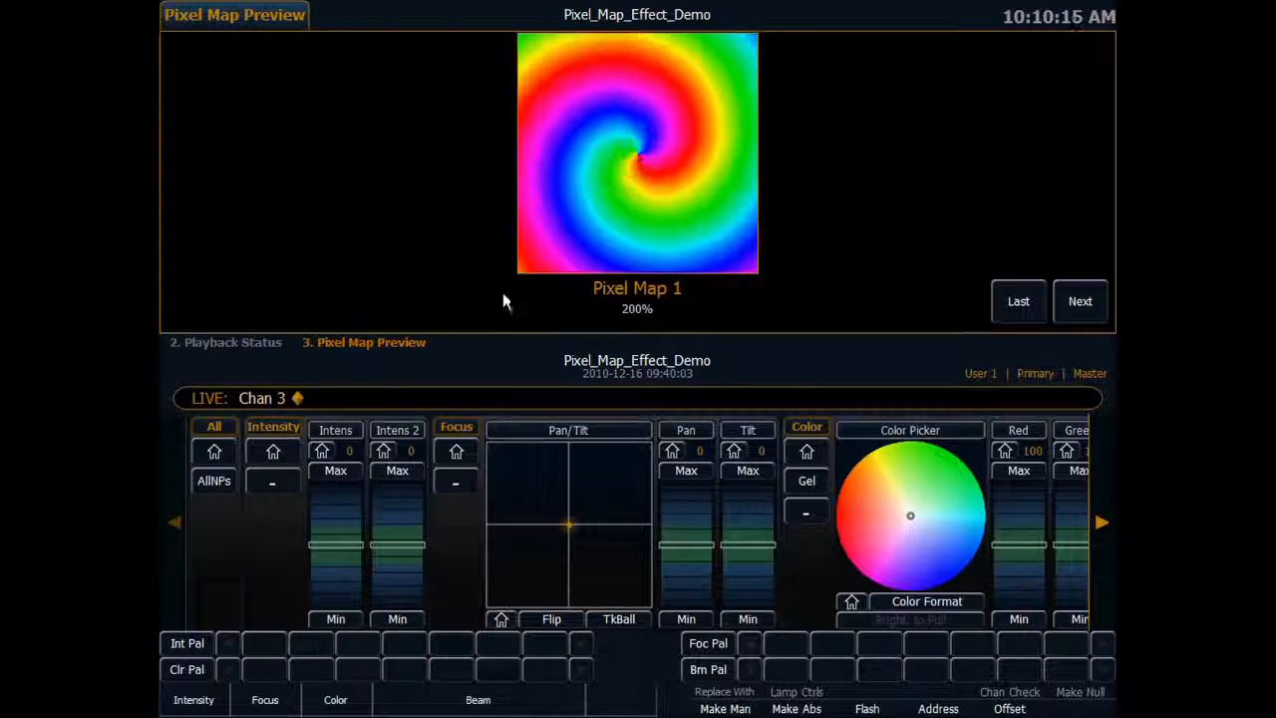
{"action": "left_click", "coordinate": [1103, 521]}
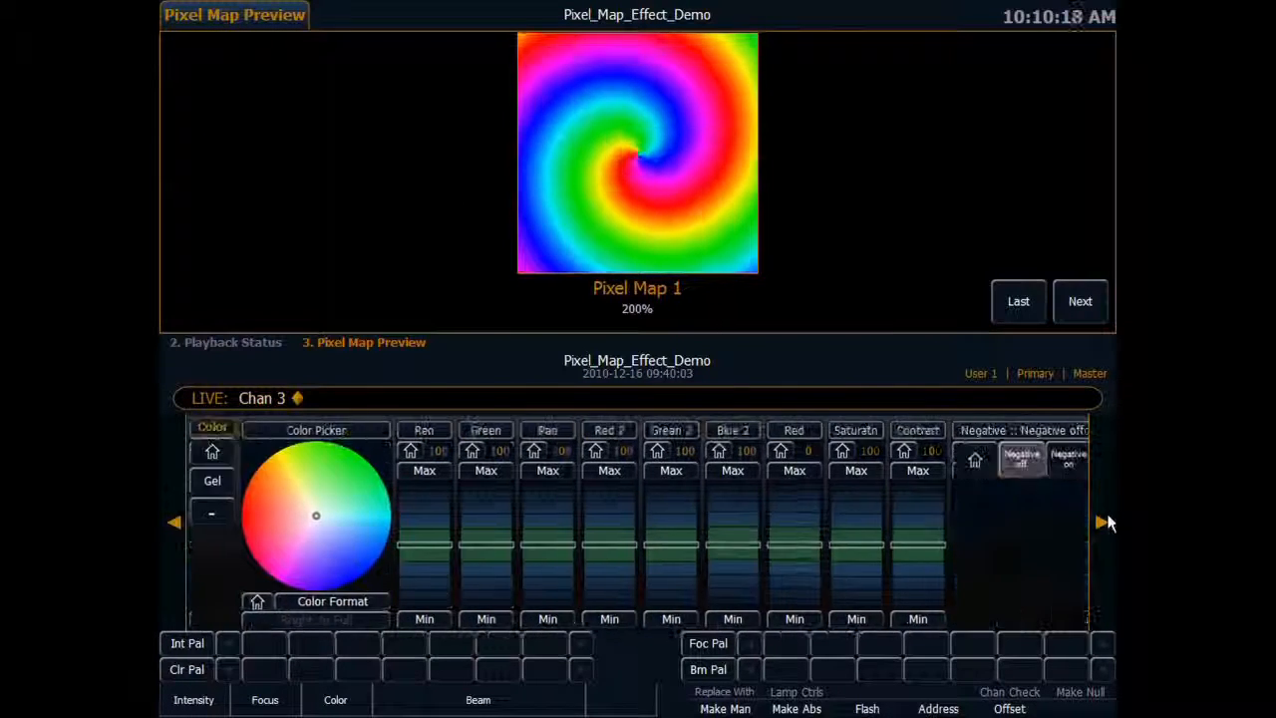
{"action": "left_click", "coordinate": [1107, 522]}
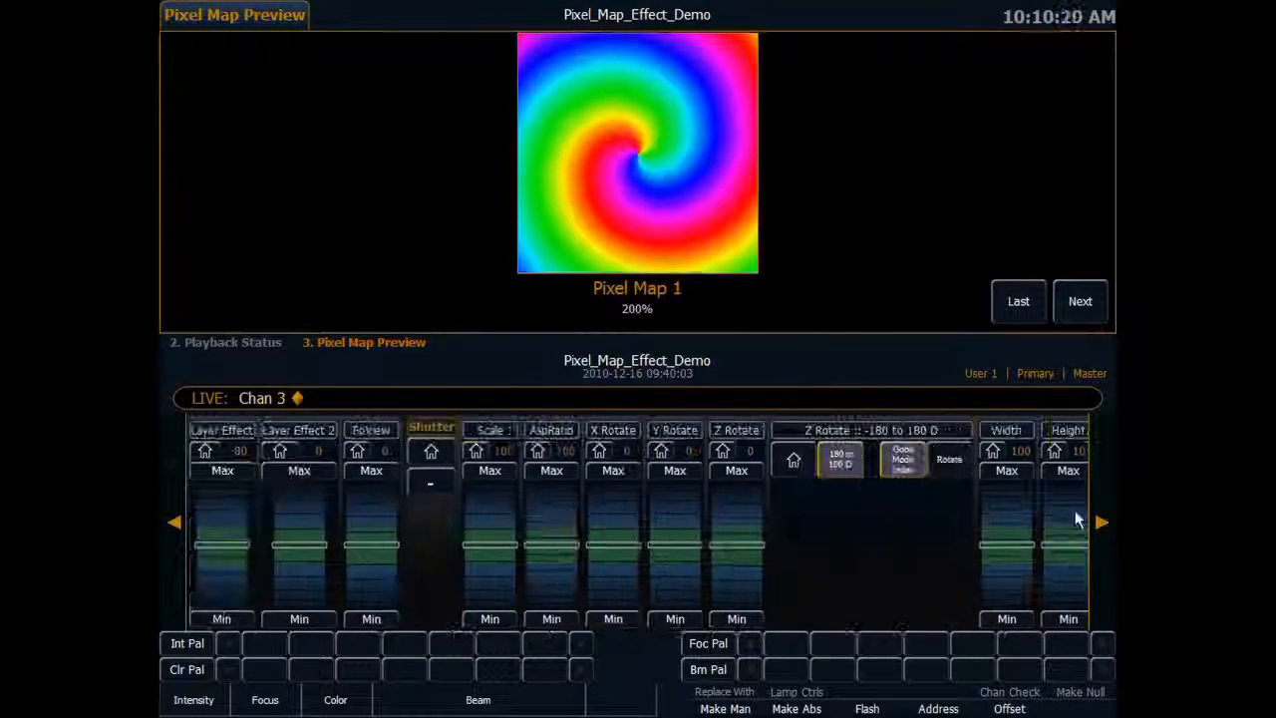
Return all parameters of channels 1 and 2 to their home values.
{"action": "type", "text": "1"}
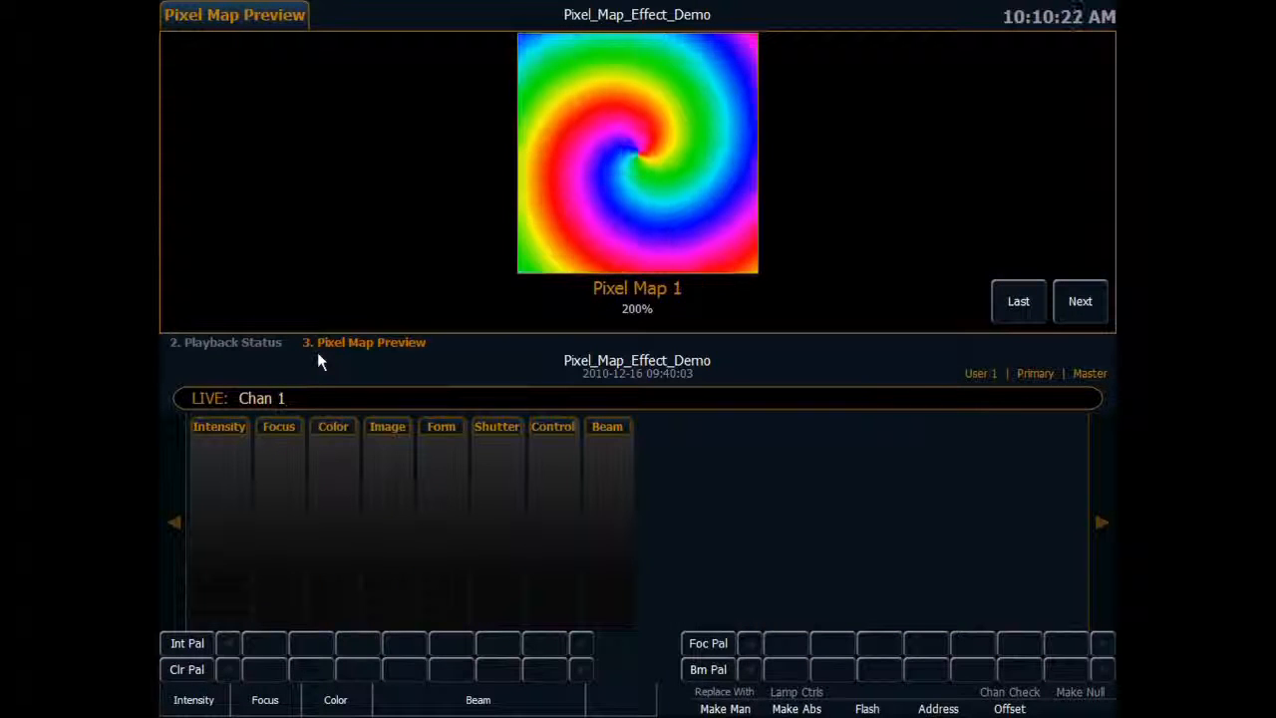
{"action": "key", "text": "Return"}
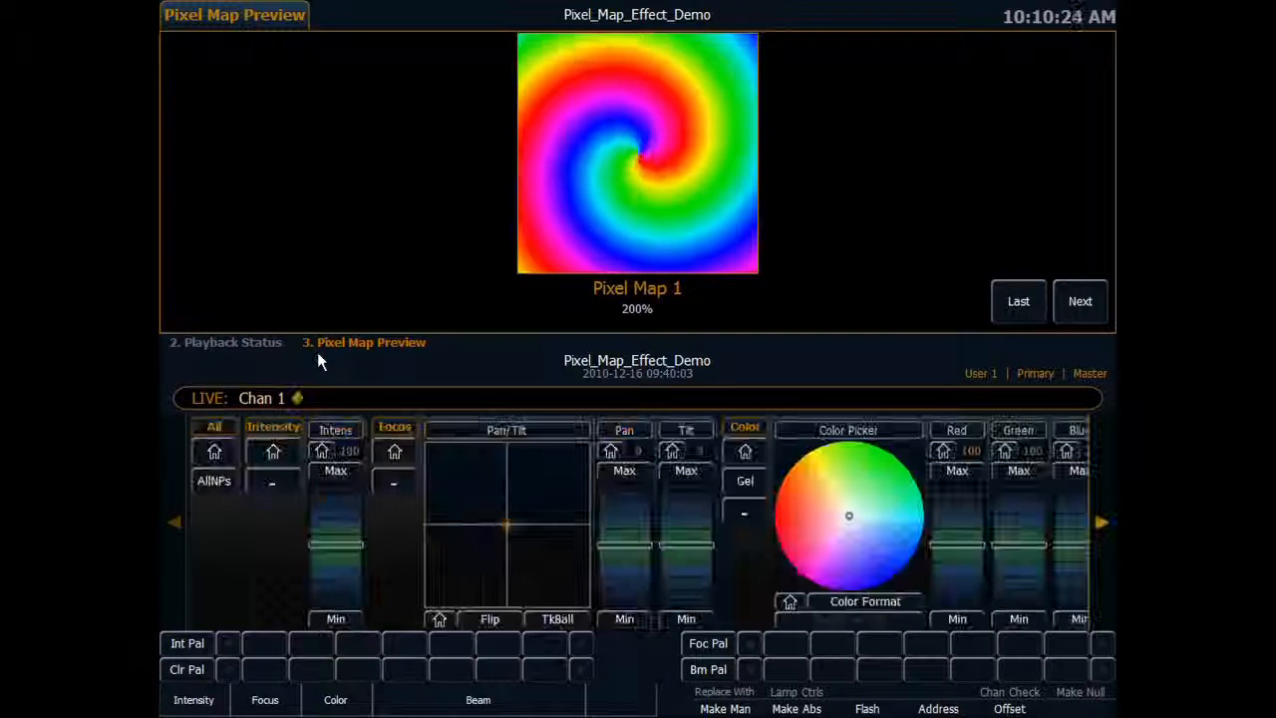
{"action": "left_click", "coordinate": [214, 452]}
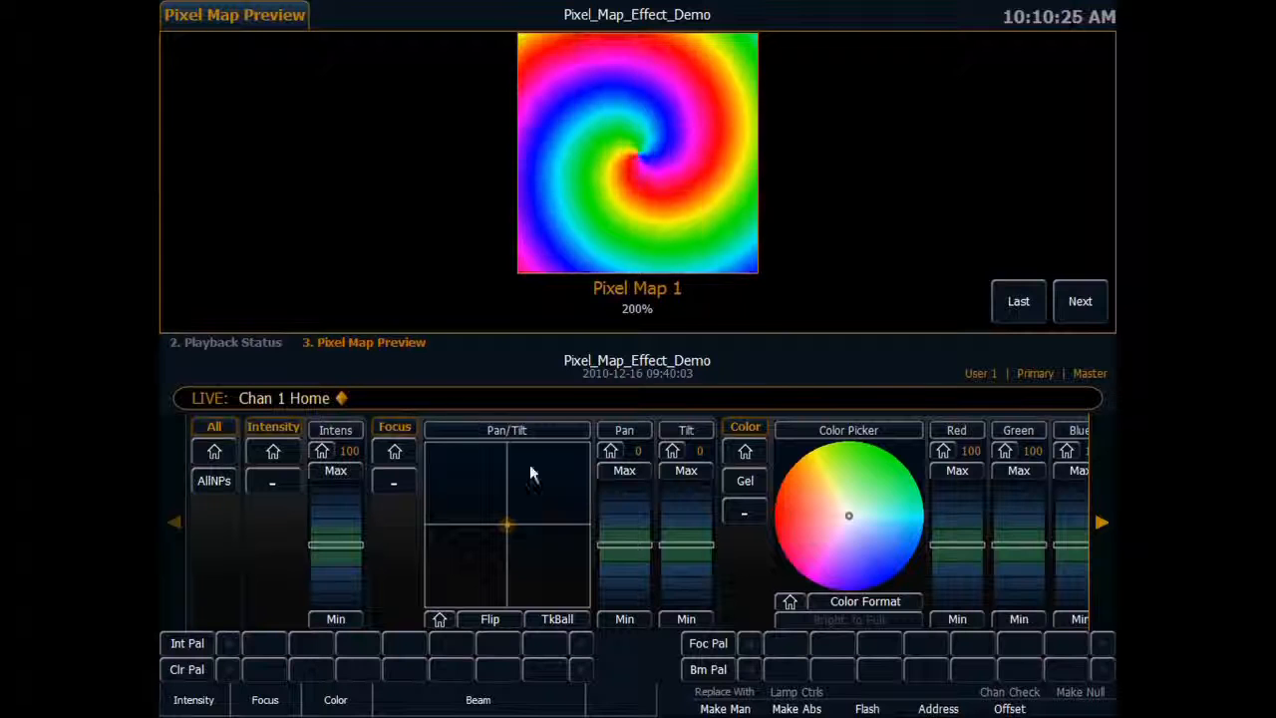
{"action": "type", "text": "2"}
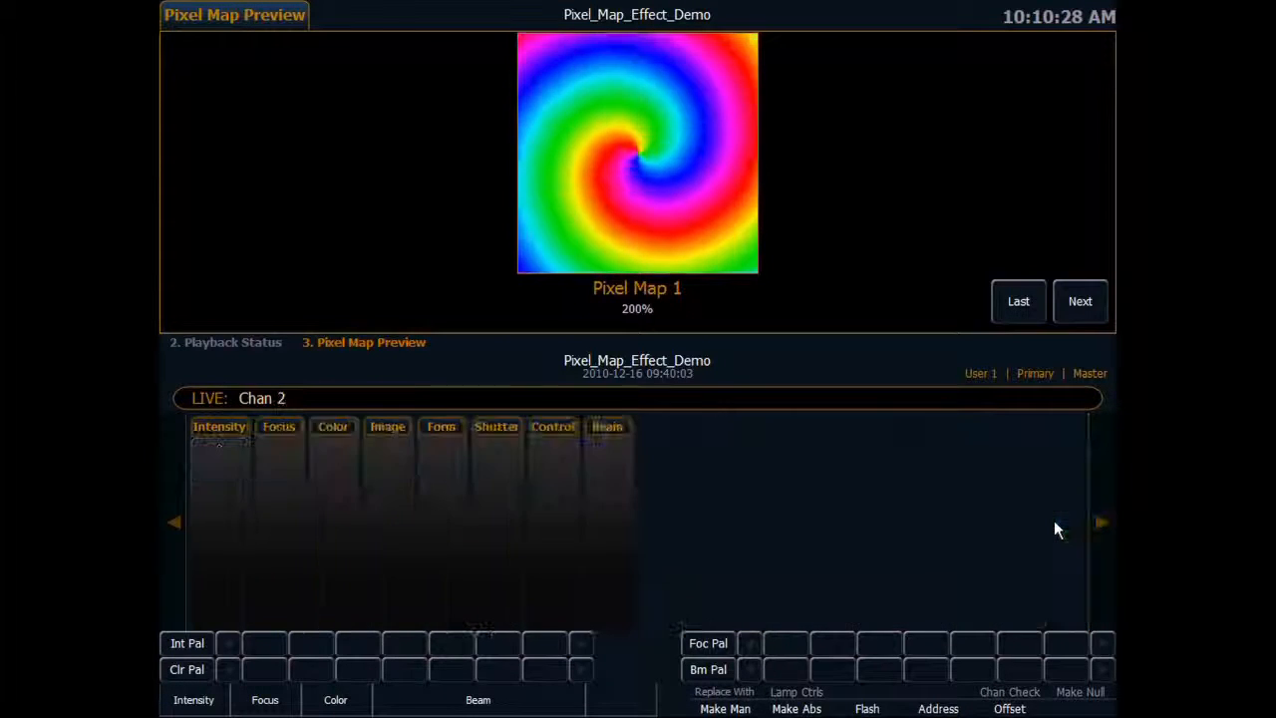
{"action": "key", "text": "Return"}
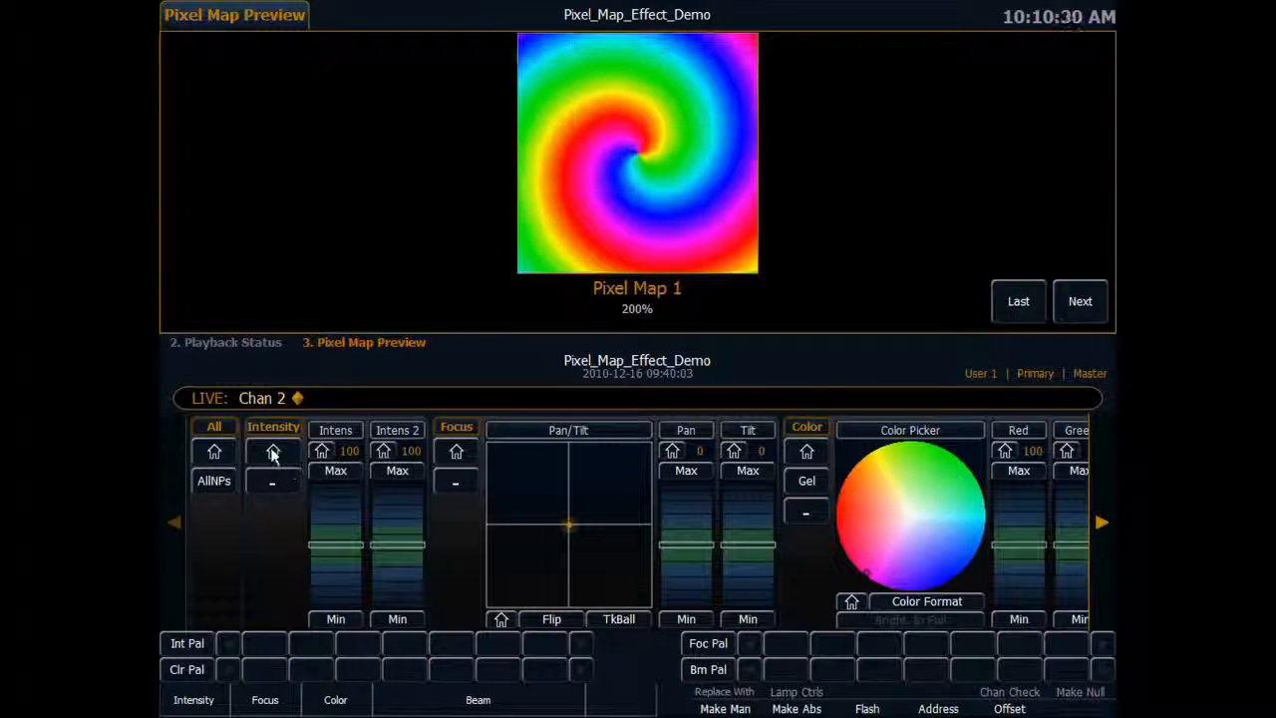
{"action": "left_click", "coordinate": [215, 452]}
Select channel 3 and return all its parameters to their home values.
{"action": "type", "text": "3"}
{"action": "key", "text": "Return"}
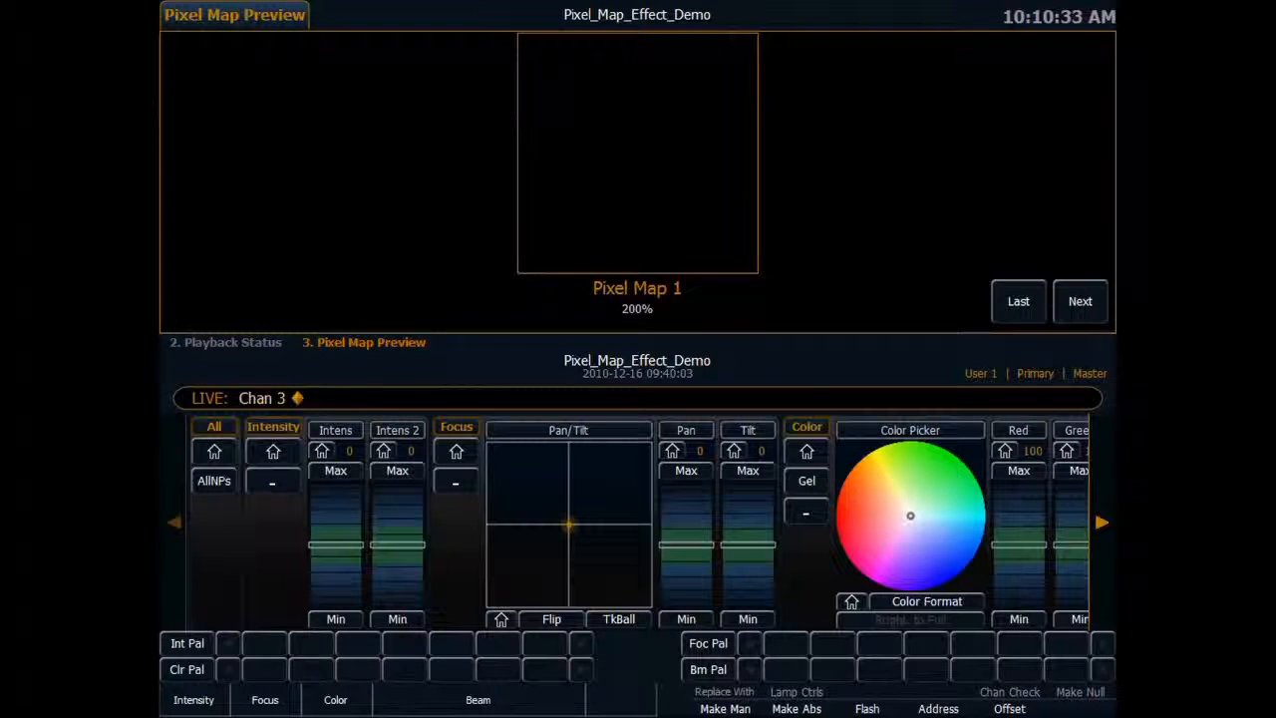
{"action": "left_click", "coordinate": [1101, 529]}
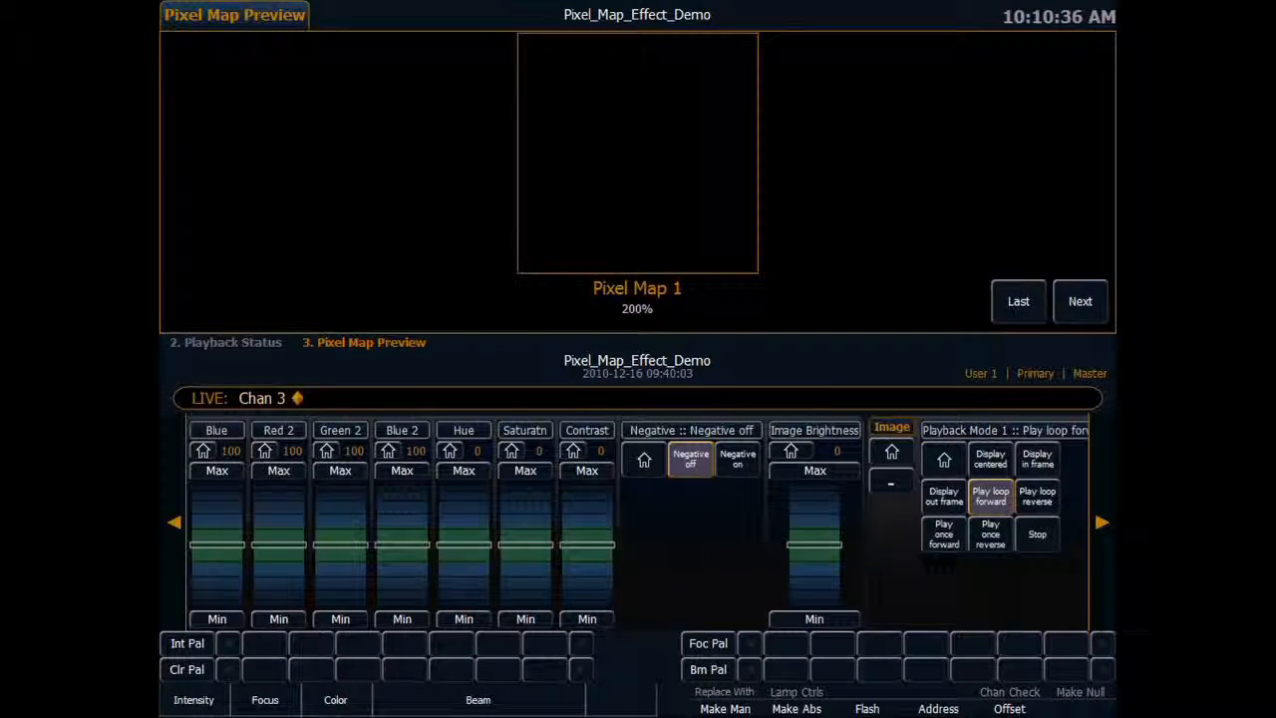
{"action": "left_click", "coordinate": [175, 521]}
{"action": "left_click", "coordinate": [177, 524]}
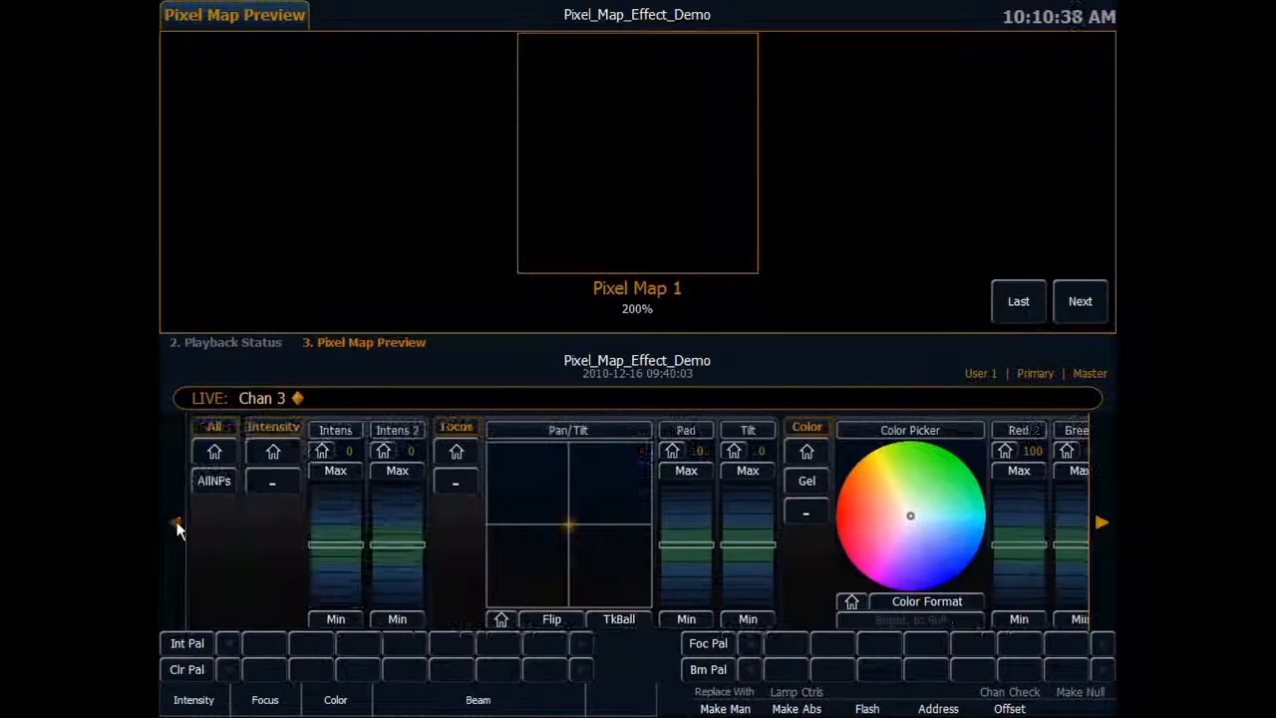
{"action": "left_click", "coordinate": [231, 456]}
Assign file 8, the radial rainbow gradient, to channel 3 and set its Width and Height to 100.
{"action": "left_click", "coordinate": [1101, 524]}
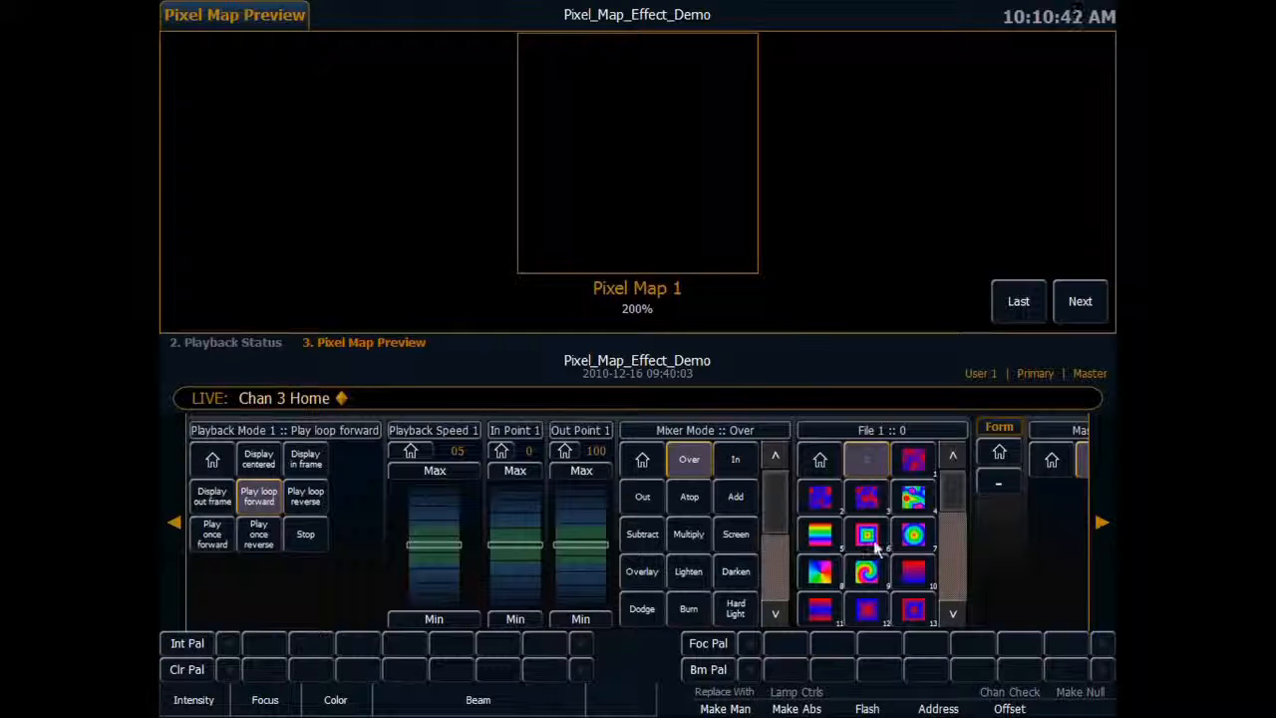
{"action": "left_click", "coordinate": [821, 572]}
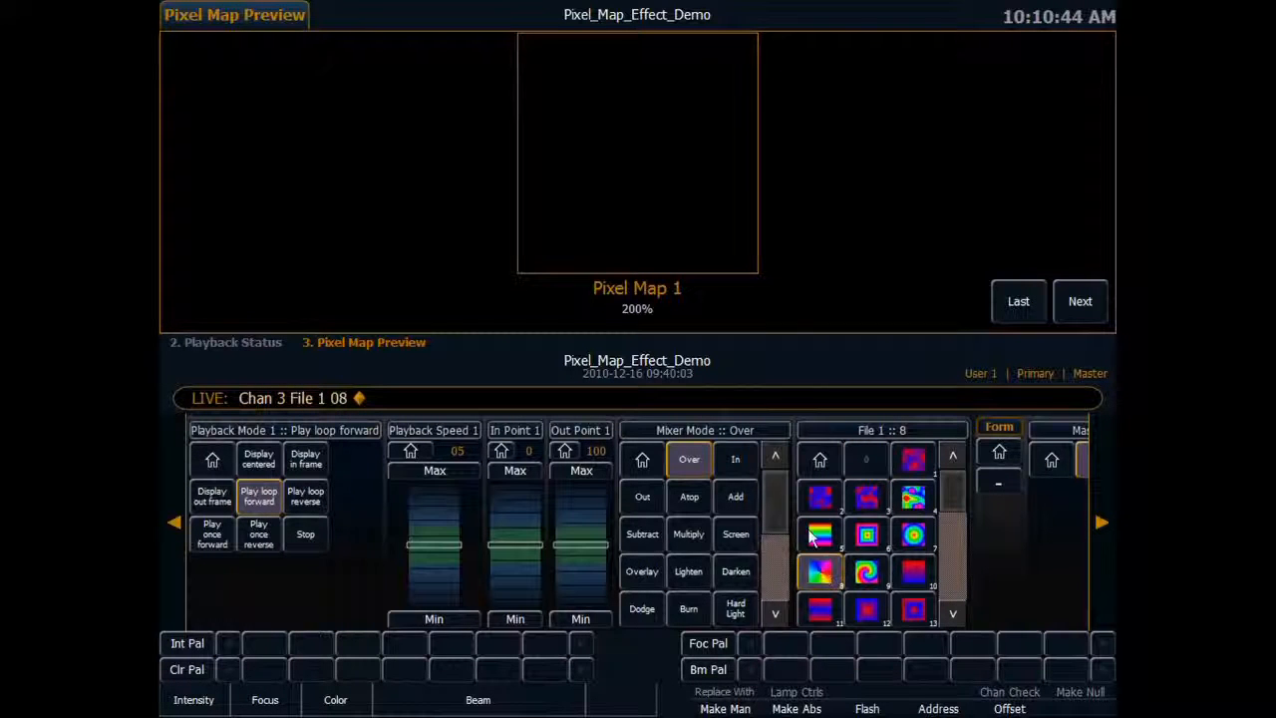
{"action": "left_click", "coordinate": [1098, 516]}
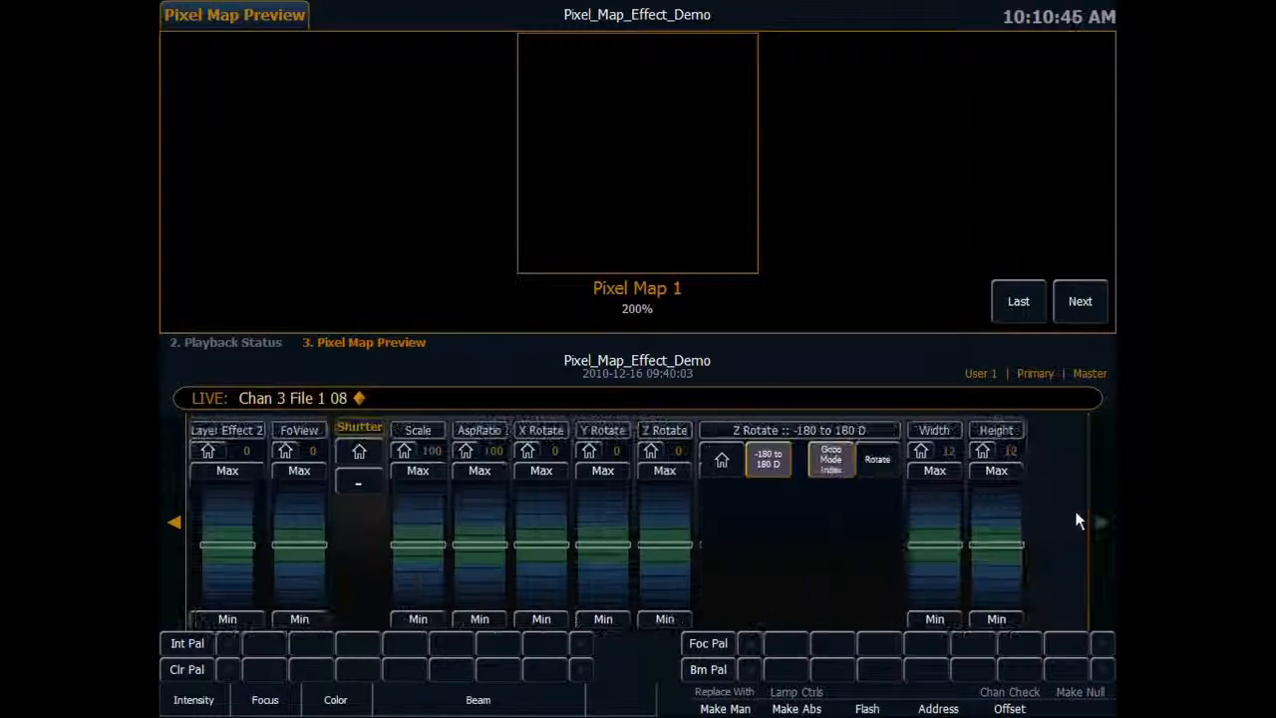
{"action": "left_click", "coordinate": [937, 475]}
{"action": "left_click", "coordinate": [1001, 475]}
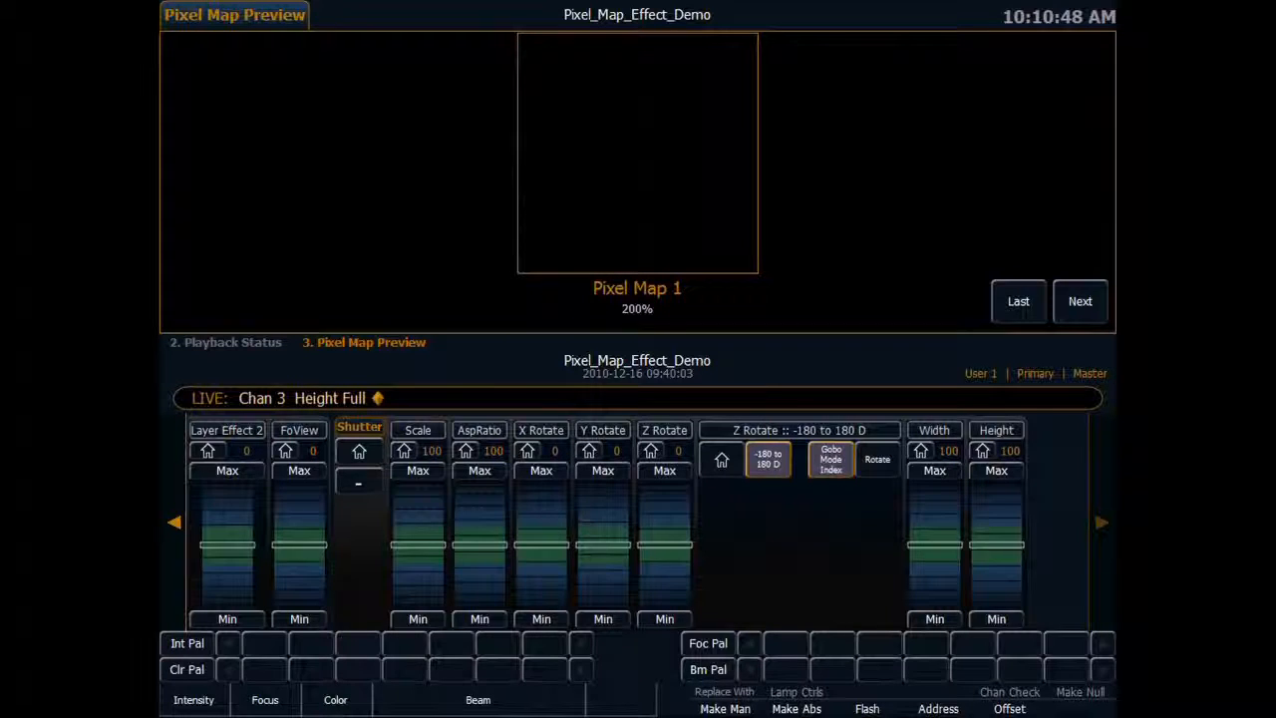
Set channel 3's intensity to full.
{"action": "left_click", "coordinate": [174, 520]}
{"action": "left_click", "coordinate": [174, 520]}
{"action": "left_click", "coordinate": [175, 519]}
{"action": "left_click", "coordinate": [175, 520]}
{"action": "left_click", "coordinate": [175, 520]}
{"action": "left_click", "coordinate": [174, 520]}
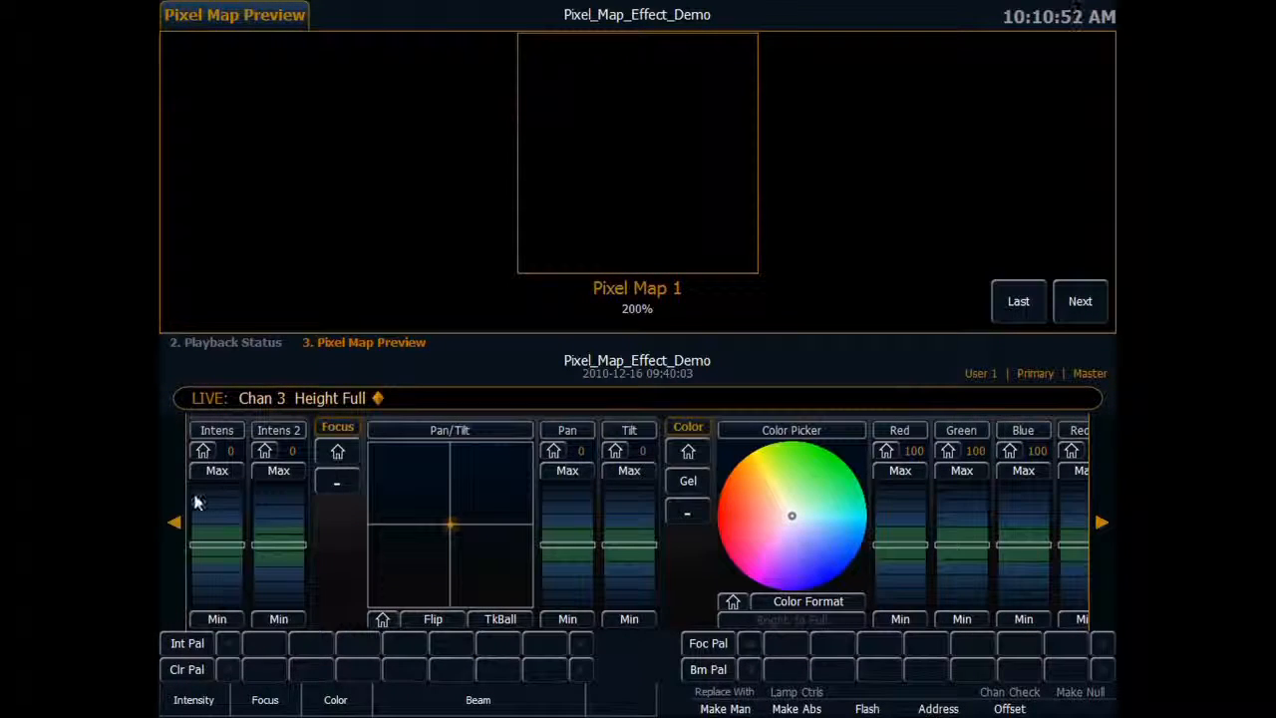
{"action": "left_click", "coordinate": [217, 471]}
Select channel 4, assign it file 22, the solid arrow, and bring its intensity to full.
{"action": "left_click", "coordinate": [1102, 519]}
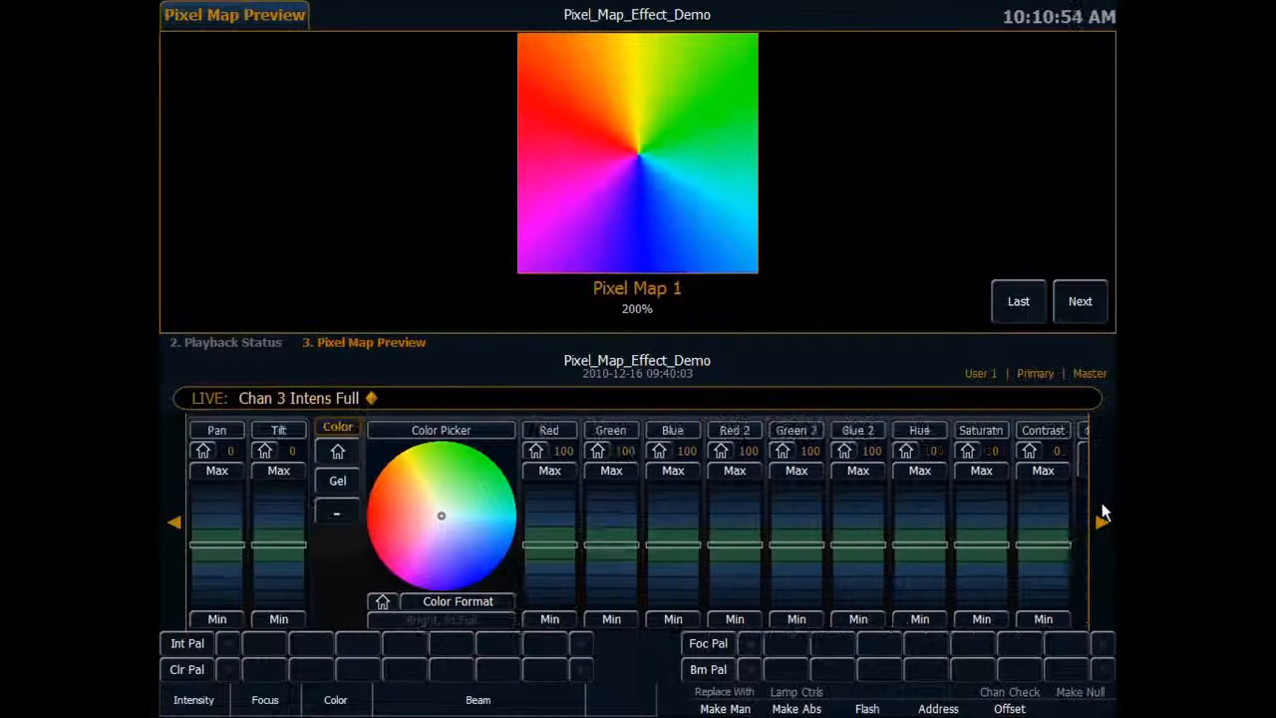
{"action": "left_click", "coordinate": [1102, 520]}
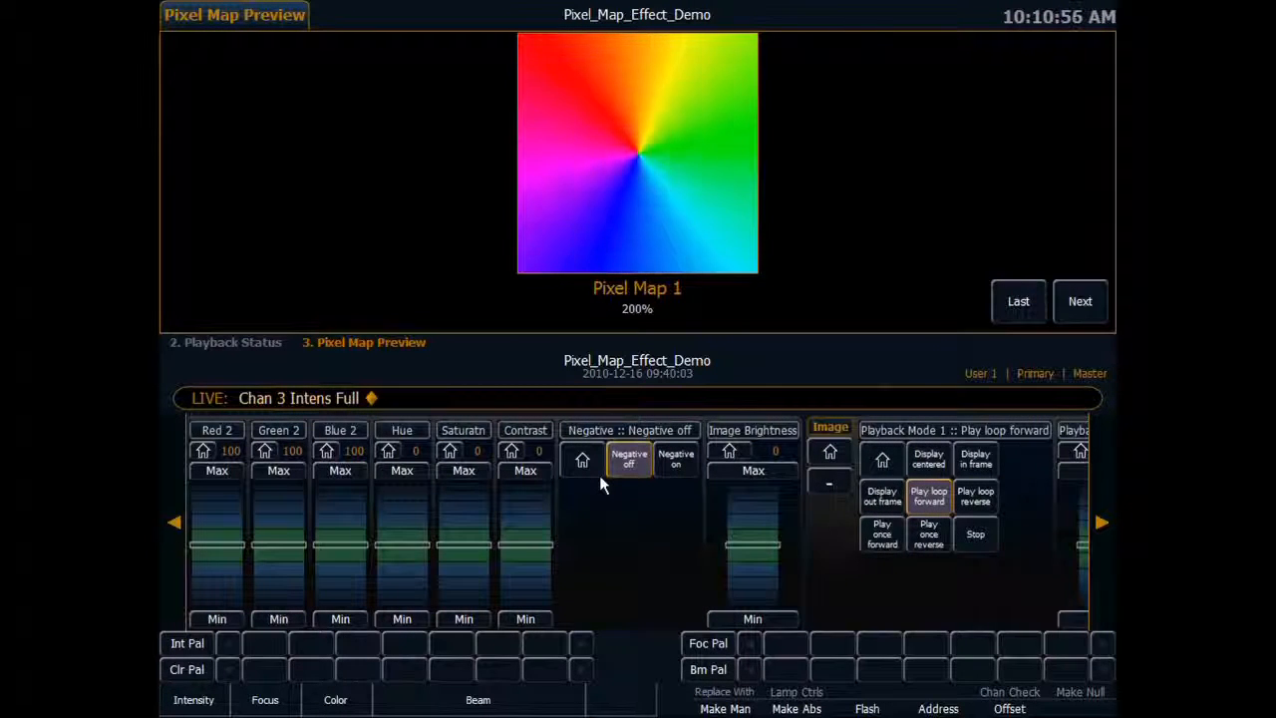
{"action": "key", "text": "4"}
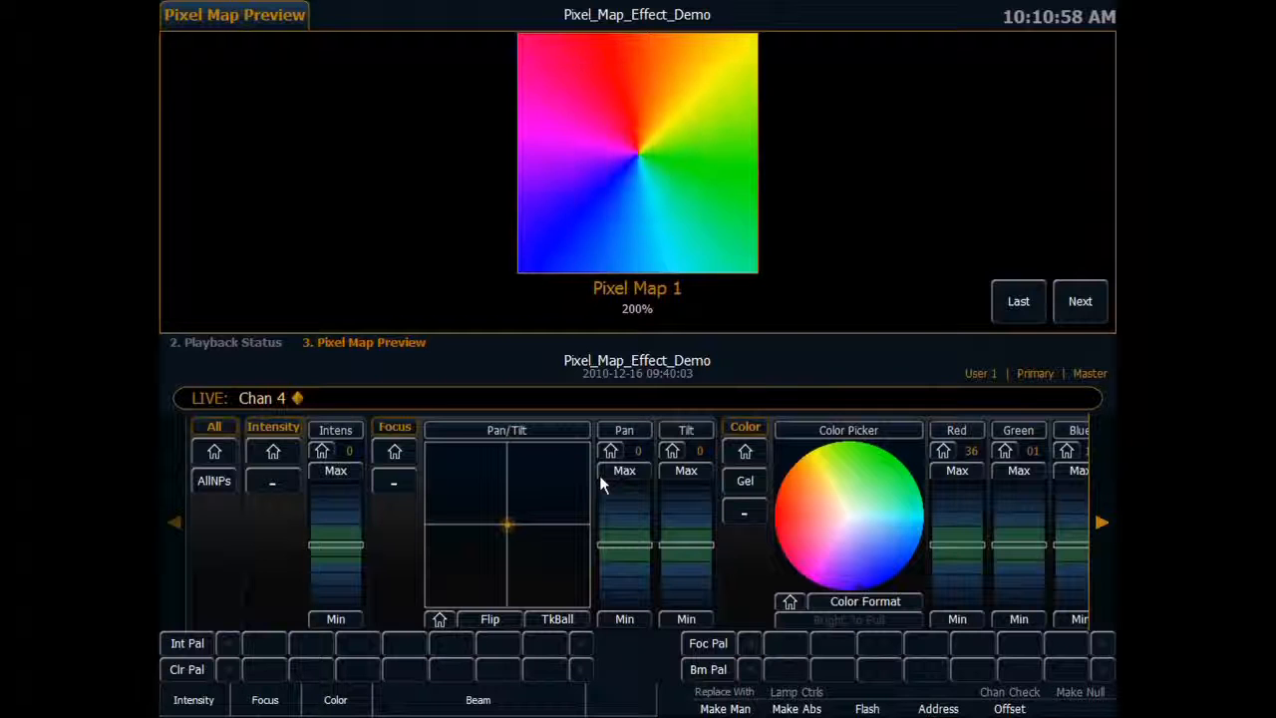
{"action": "left_click", "coordinate": [1107, 509]}
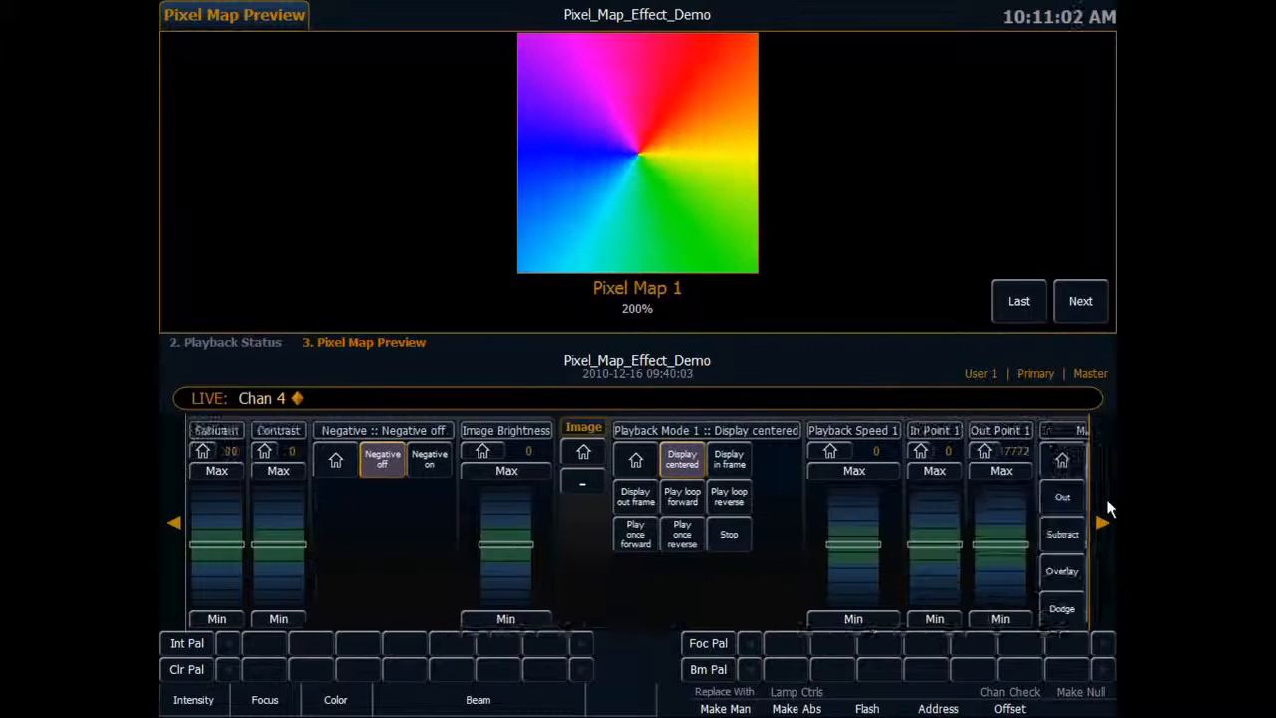
{"action": "left_click", "coordinate": [1106, 509]}
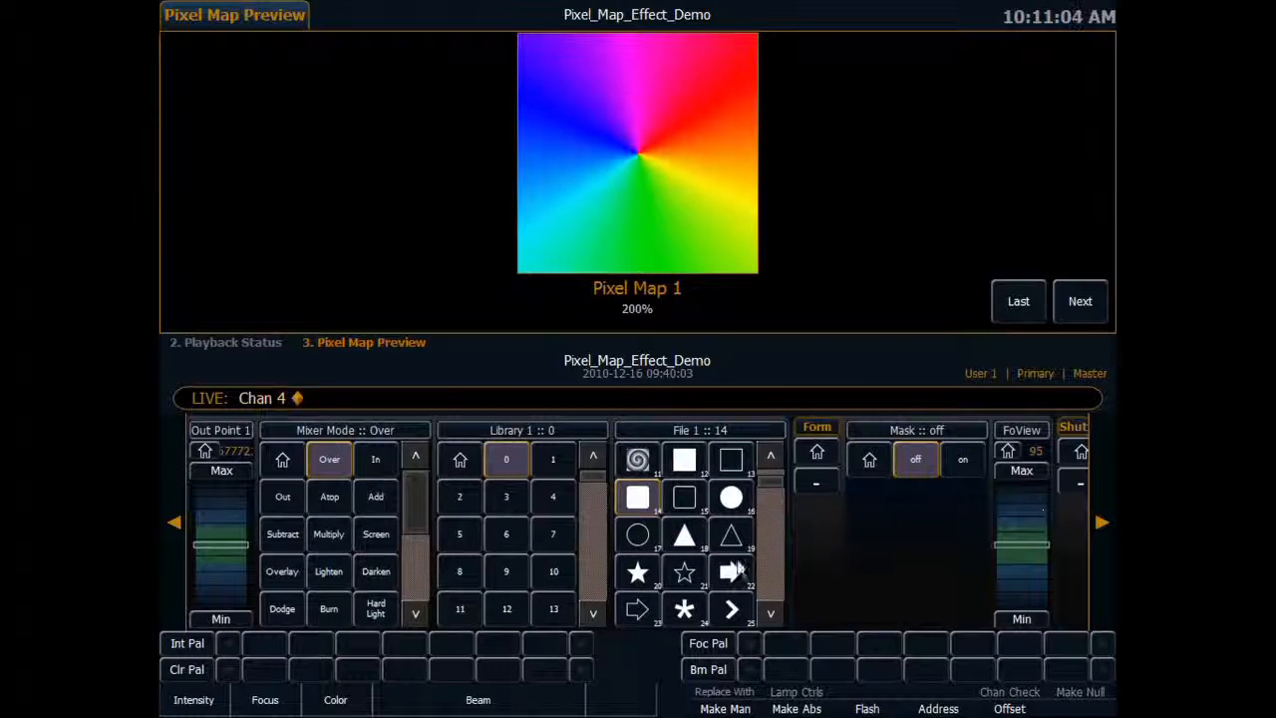
{"action": "left_click", "coordinate": [731, 571]}
{"action": "left_click", "coordinate": [173, 524]}
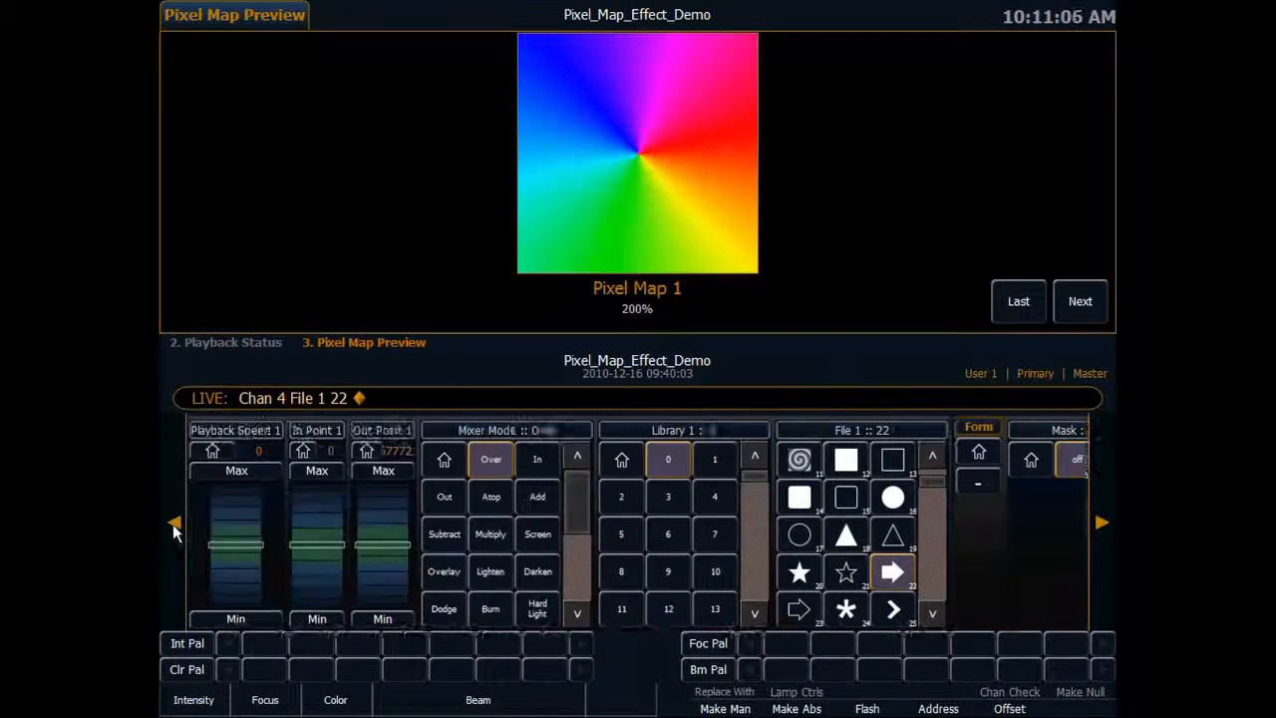
{"action": "left_click", "coordinate": [172, 524]}
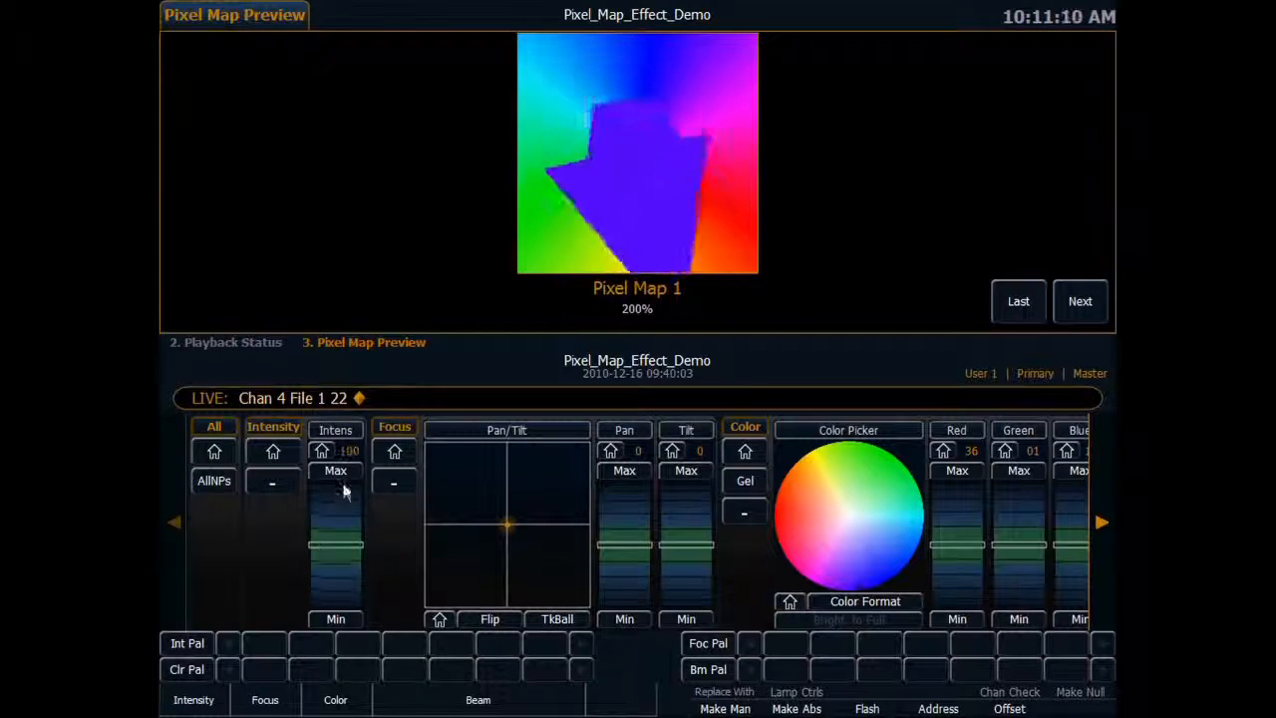
Return channel 4's X Rotate to its home value.
{"action": "left_click", "coordinate": [1105, 493]}
{"action": "left_click", "coordinate": [1106, 495]}
{"action": "left_click", "coordinate": [1107, 494]}
{"action": "left_click", "coordinate": [1107, 495]}
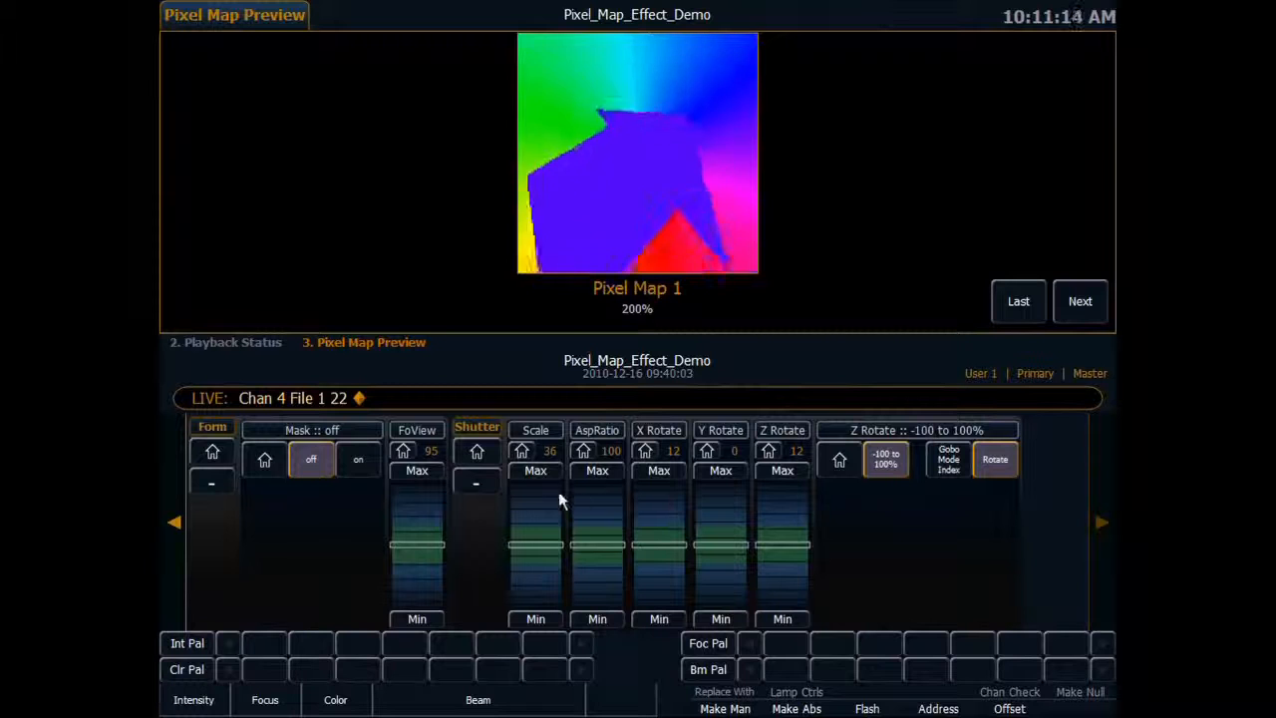
{"action": "left_click", "coordinate": [645, 451]}
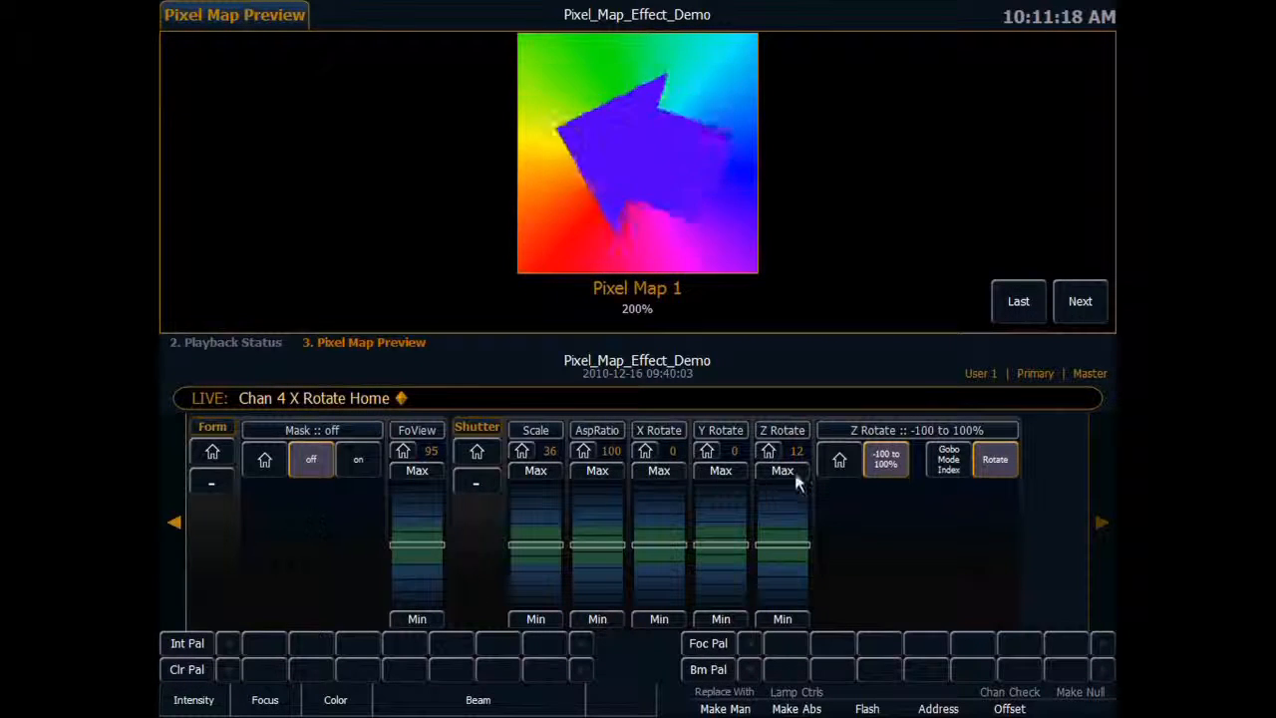
Set channel 4's Playback Mode 1 to Play loop forward and raise Playback Speed 1 to 39.
{"action": "left_click", "coordinate": [176, 524]}
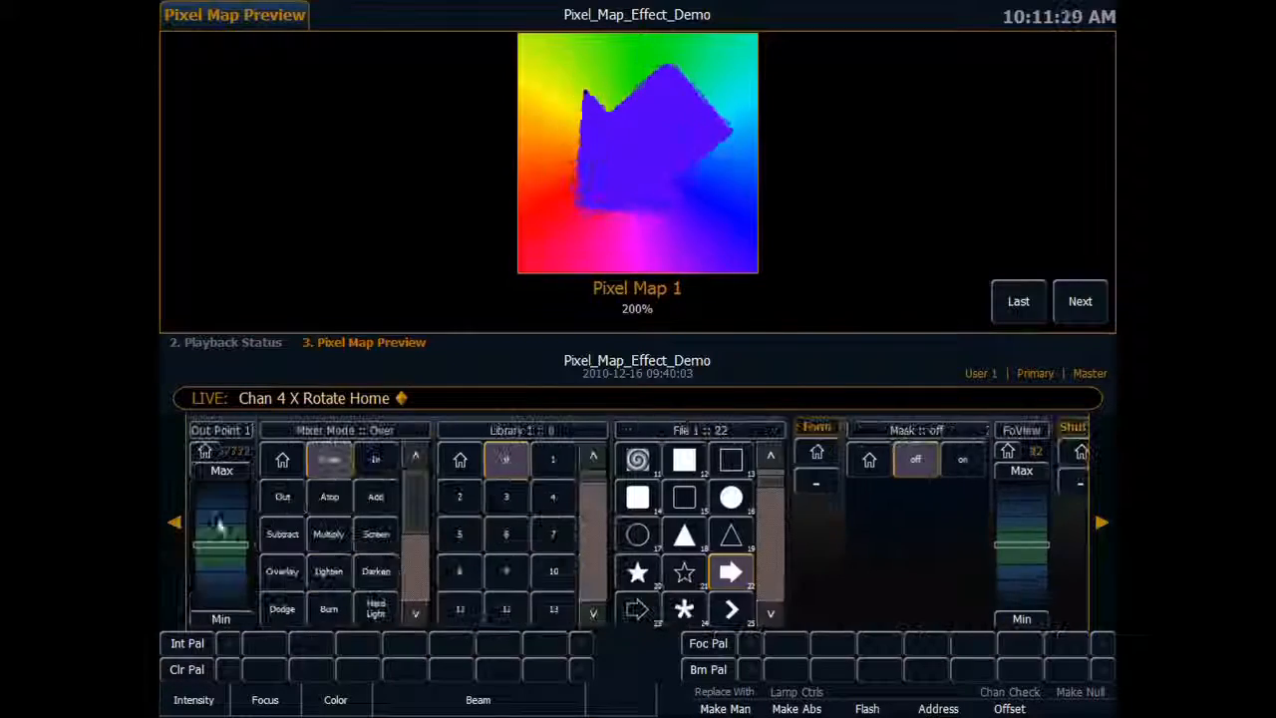
{"action": "left_click", "coordinate": [178, 524]}
{"action": "left_click", "coordinate": [179, 524]}
{"action": "left_click", "coordinate": [178, 523]}
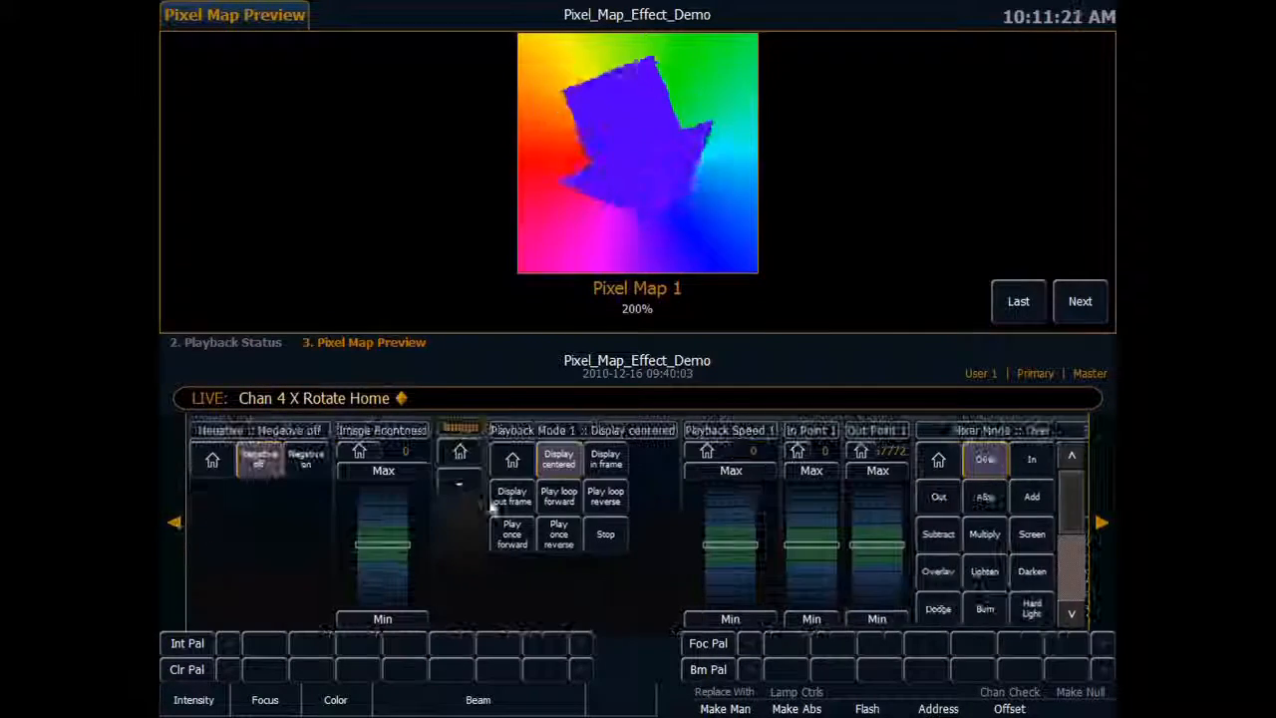
{"action": "left_click", "coordinate": [560, 496]}
{"action": "left_click_drag", "start_coordinate": [738, 520], "coordinate": [737, 511]}
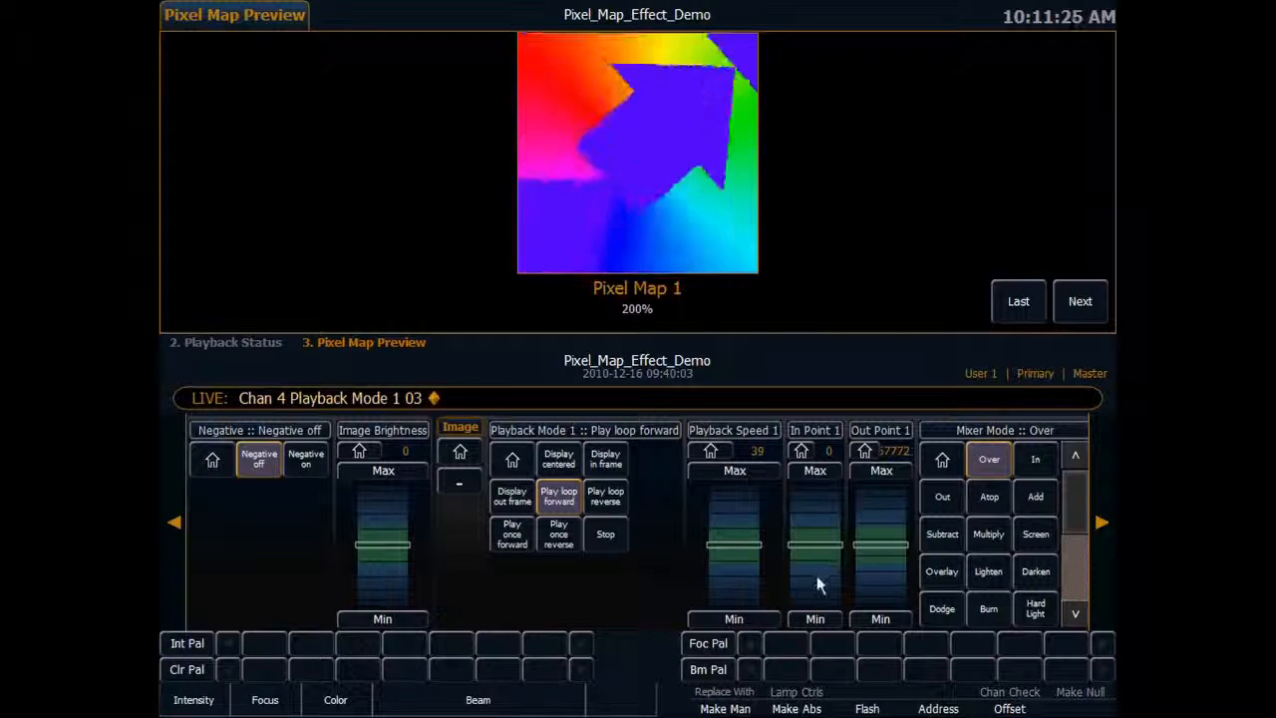
Switch channel 4's Playback Mode 1 to Play loop reverse and set In Point 1 to 100.
{"action": "mouse_move", "coordinate": [818, 575]}
{"action": "left_mouse_down"}
{"action": "mouse_move", "coordinate": [815, 518]}
{"action": "mouse_move", "coordinate": [819, 556]}
{"action": "mouse_move", "coordinate": [802, 571]}
{"action": "left_mouse_up"}
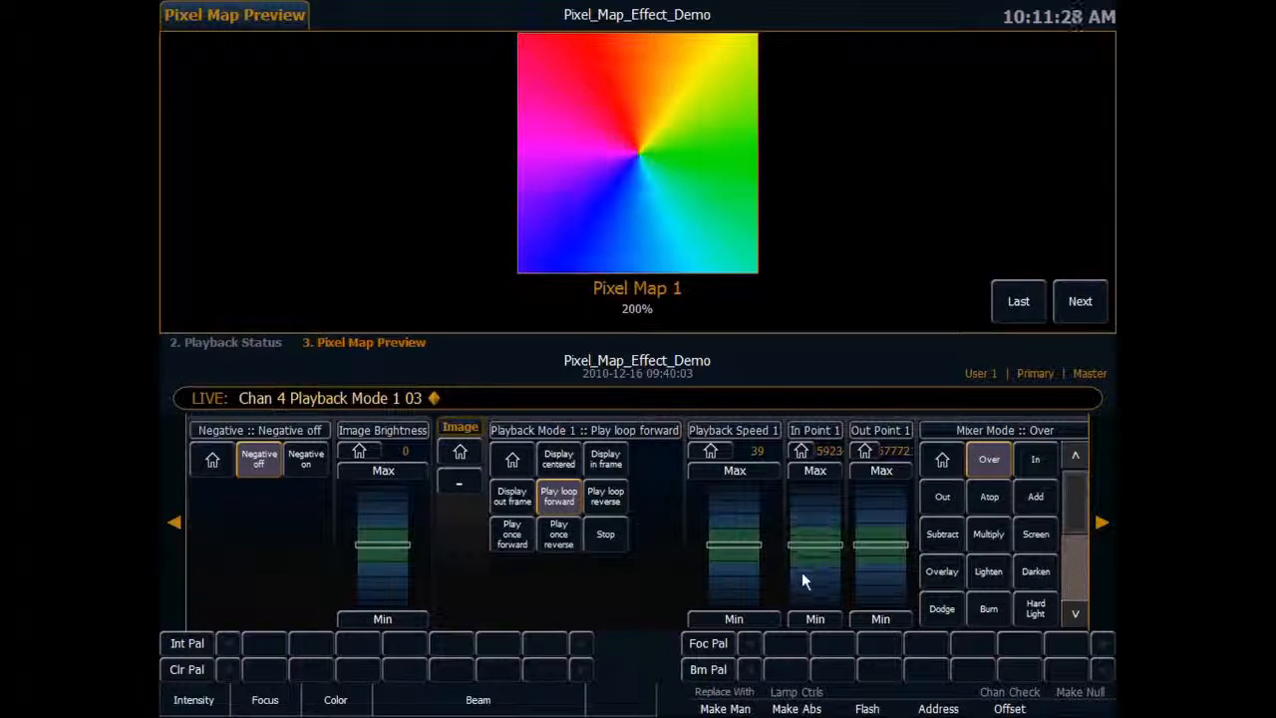
{"action": "left_click", "coordinate": [612, 502]}
{"action": "left_click", "coordinate": [798, 454]}
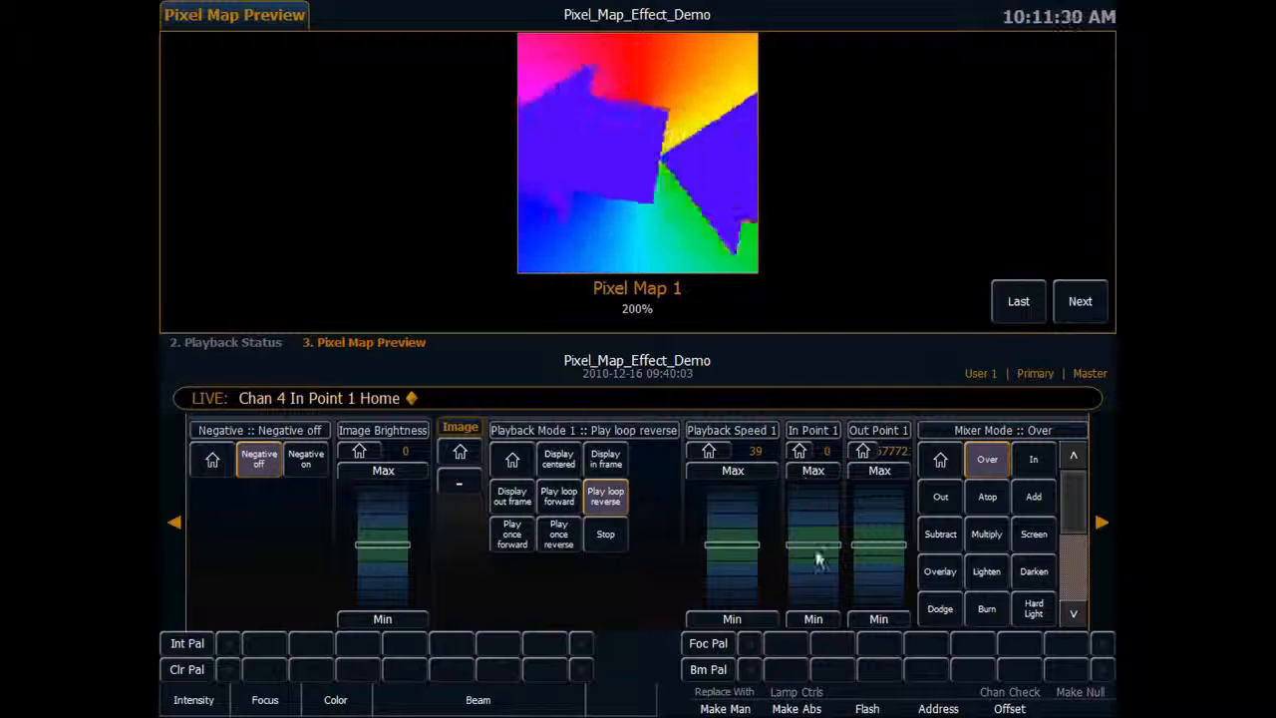
{"action": "type", "text": "100"}
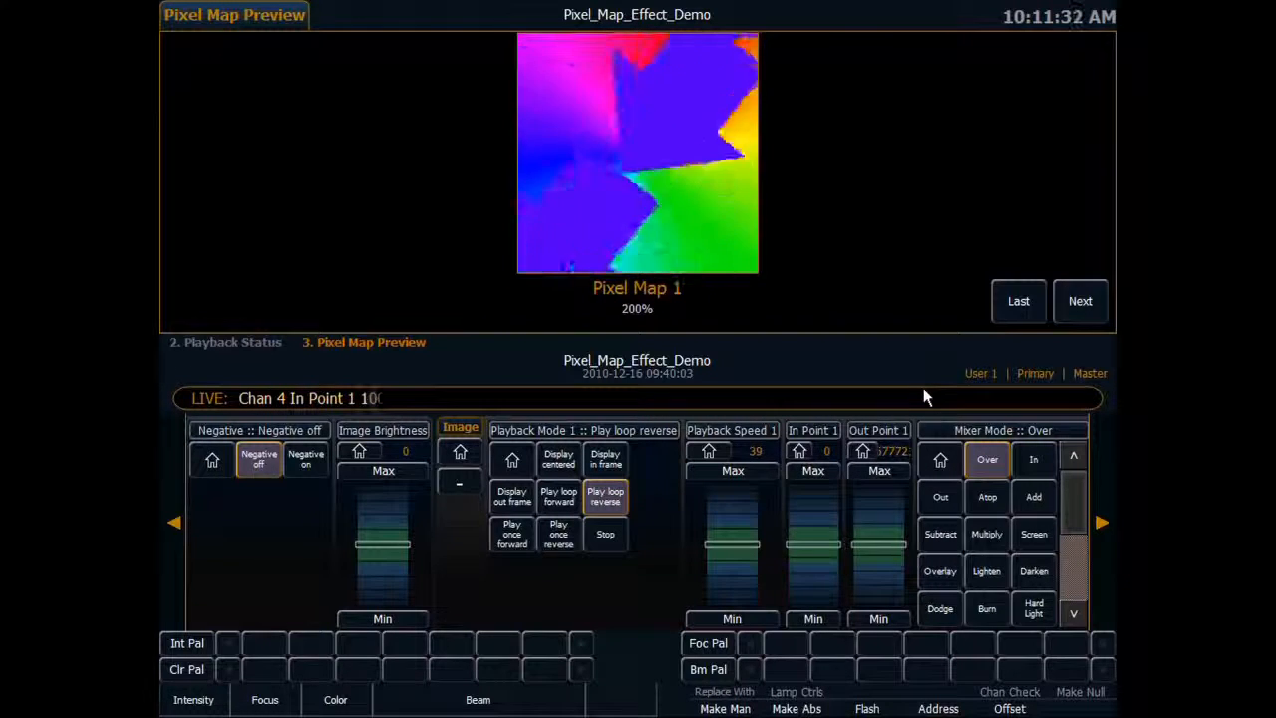
{"action": "key", "text": "Return"}
Lower channel 4's Z Rotate to 3.
{"action": "left_click", "coordinate": [1102, 522]}
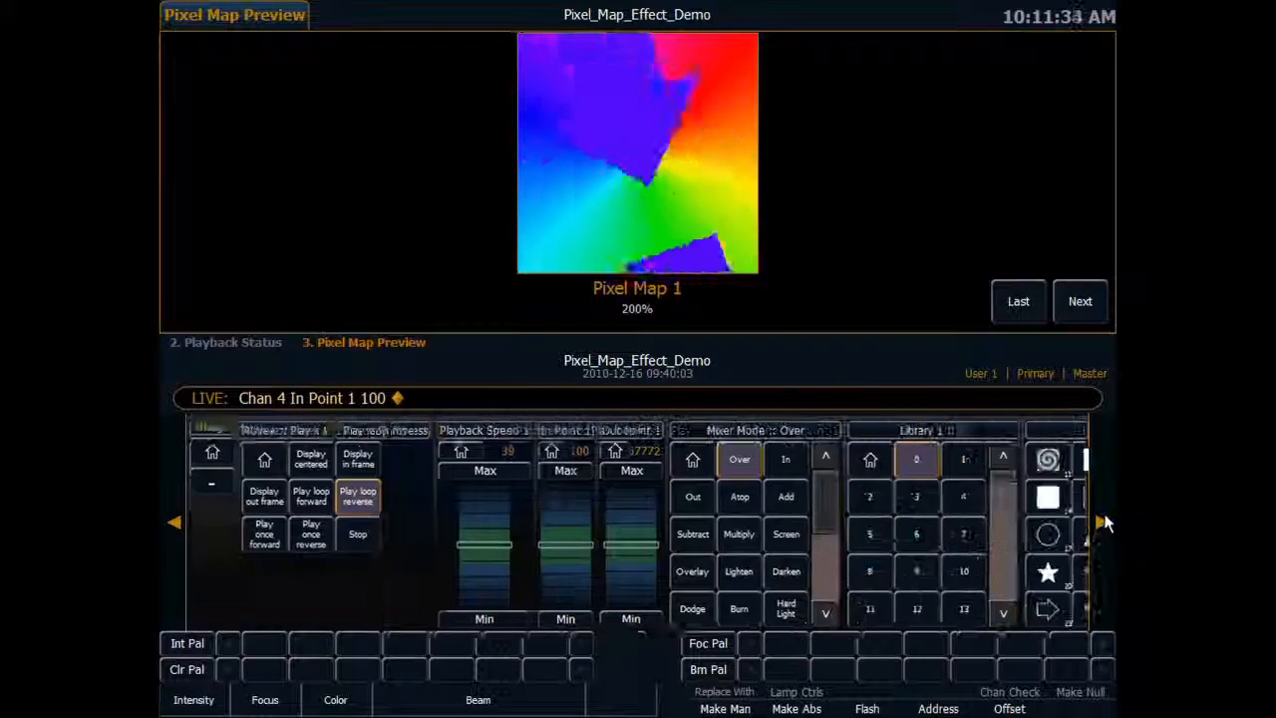
{"action": "left_click", "coordinate": [1102, 521]}
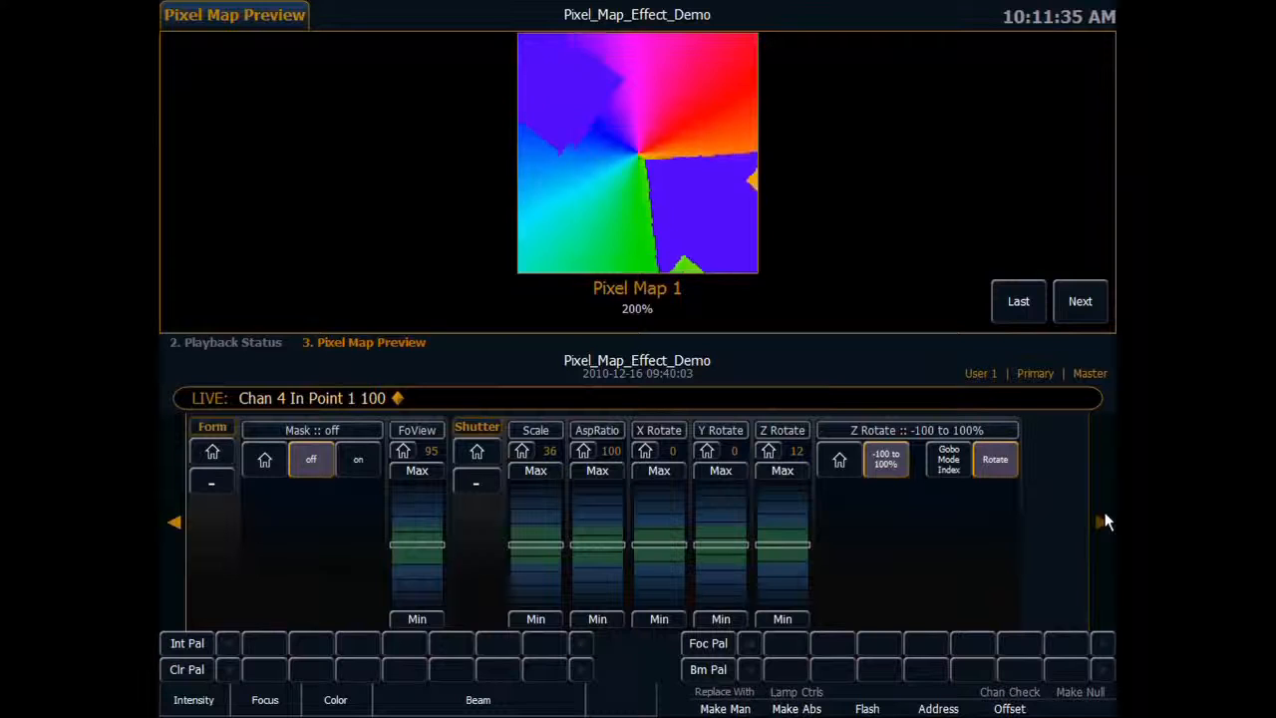
{"action": "left_click", "coordinate": [789, 572]}
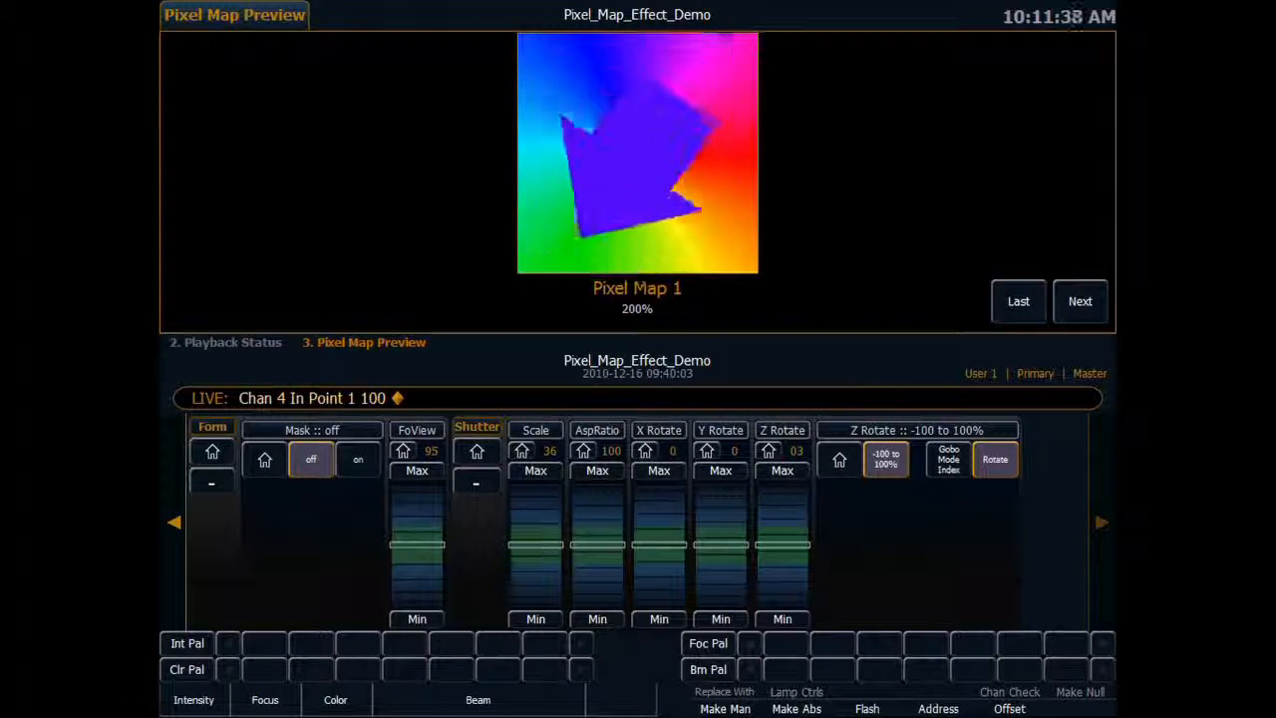
Try the Mixer Modes In, Out, Atop, Add and Subtract on channel 4's arrow layer.
{"action": "left_click", "coordinate": [176, 523]}
{"action": "left_click", "coordinate": [176, 523]}
{"action": "left_click", "coordinate": [176, 522]}
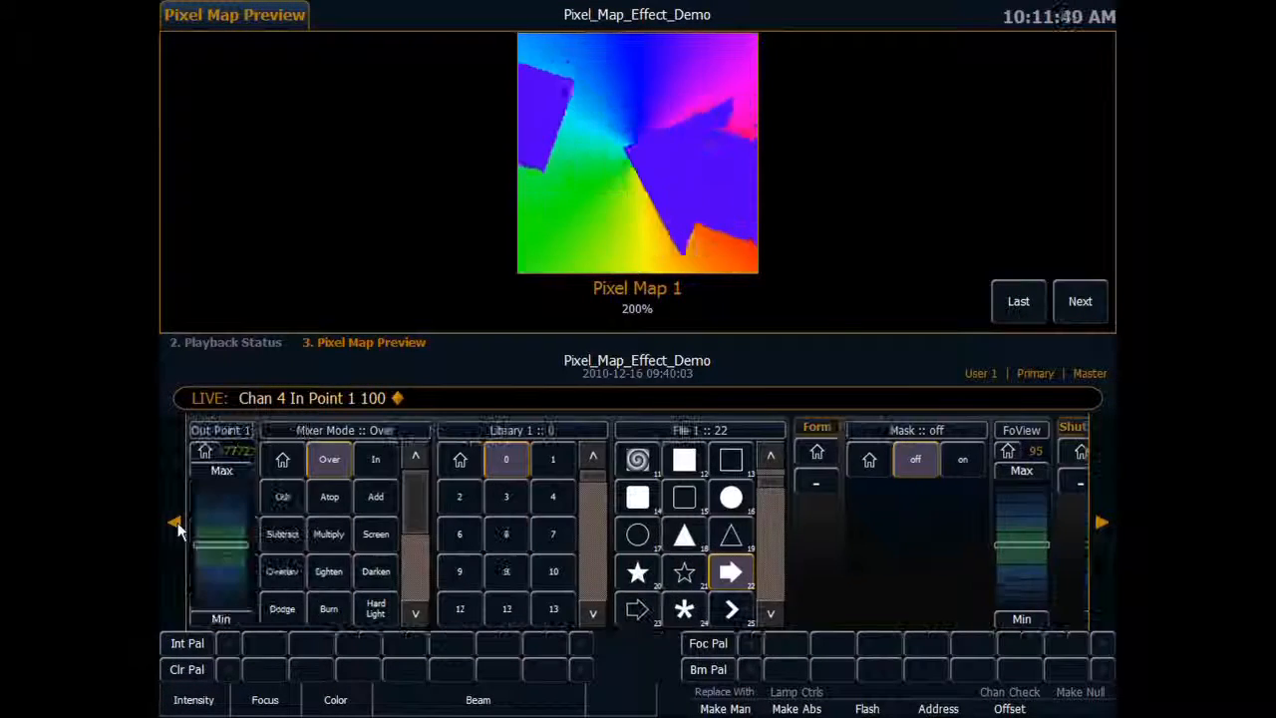
{"action": "left_click", "coordinate": [175, 522]}
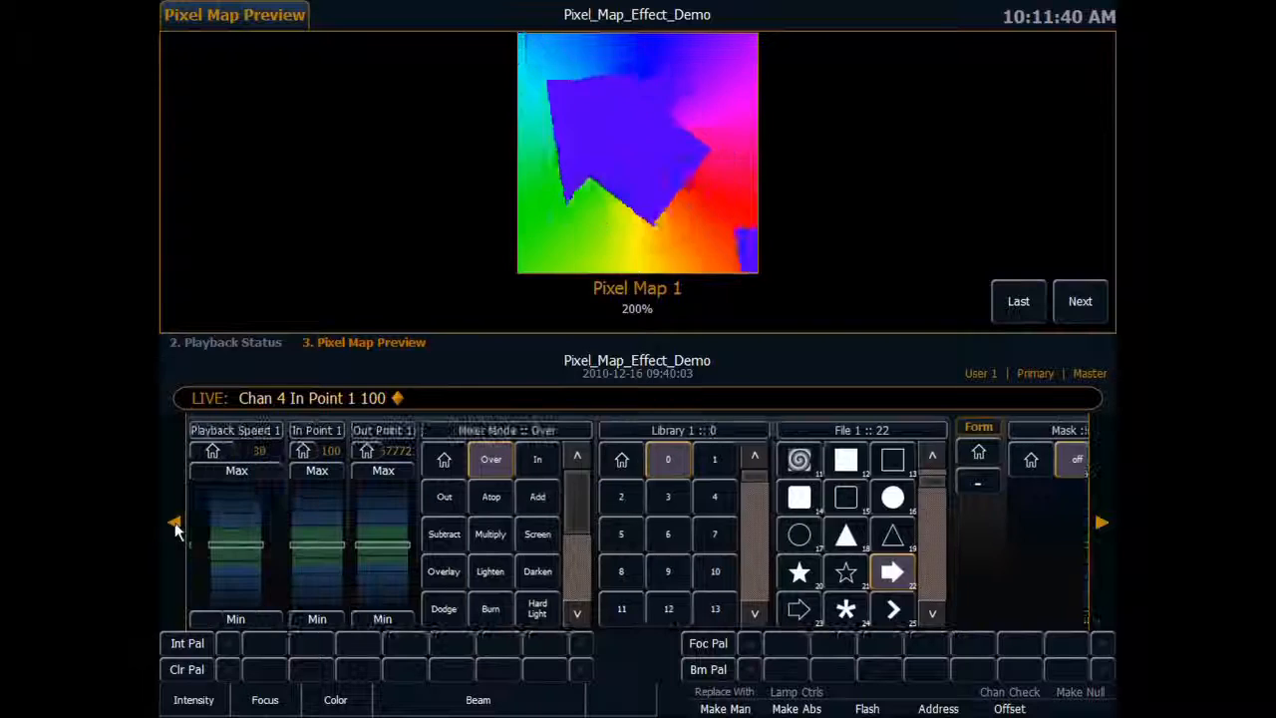
{"action": "left_click", "coordinate": [540, 457]}
{"action": "left_click", "coordinate": [453, 501]}
{"action": "left_click", "coordinate": [488, 495]}
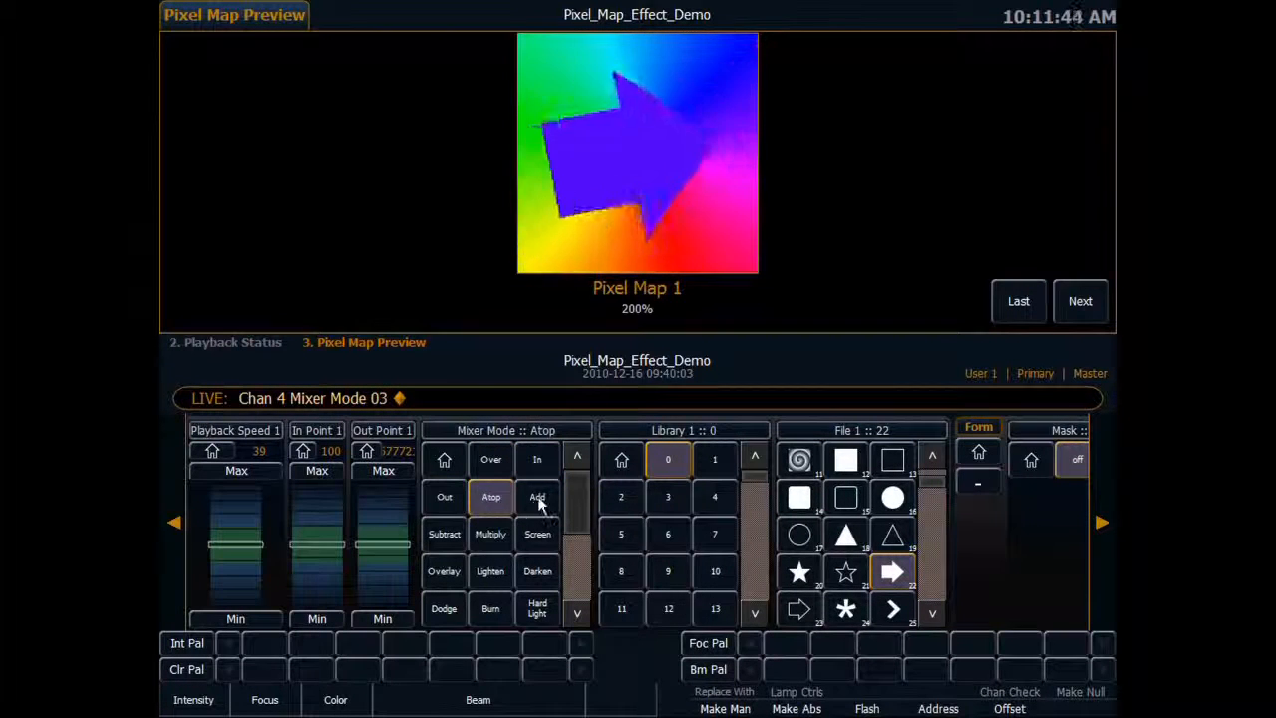
{"action": "left_click", "coordinate": [537, 497]}
{"action": "left_click", "coordinate": [444, 538]}
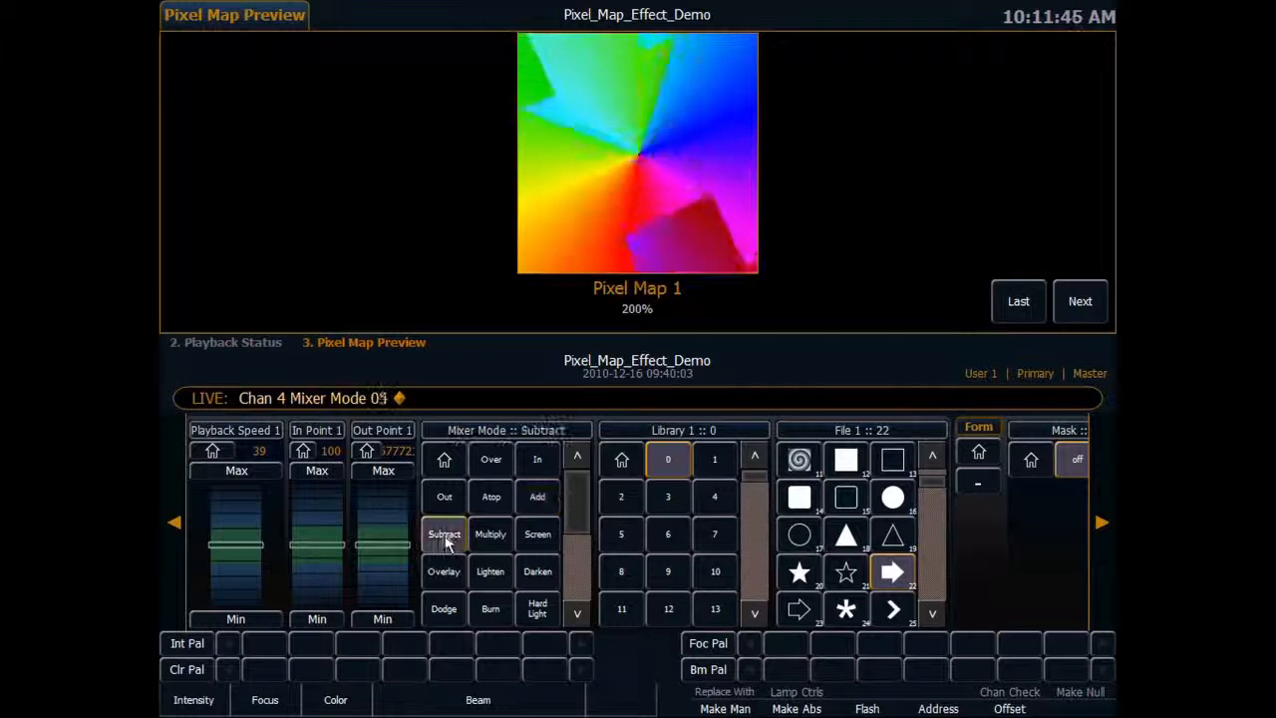
Preview the Multiply, Screen and Overlay Mixer Modes on channel 4, and settle on Subtract.
{"action": "left_click", "coordinate": [175, 521]}
{"action": "left_click", "coordinate": [686, 538]}
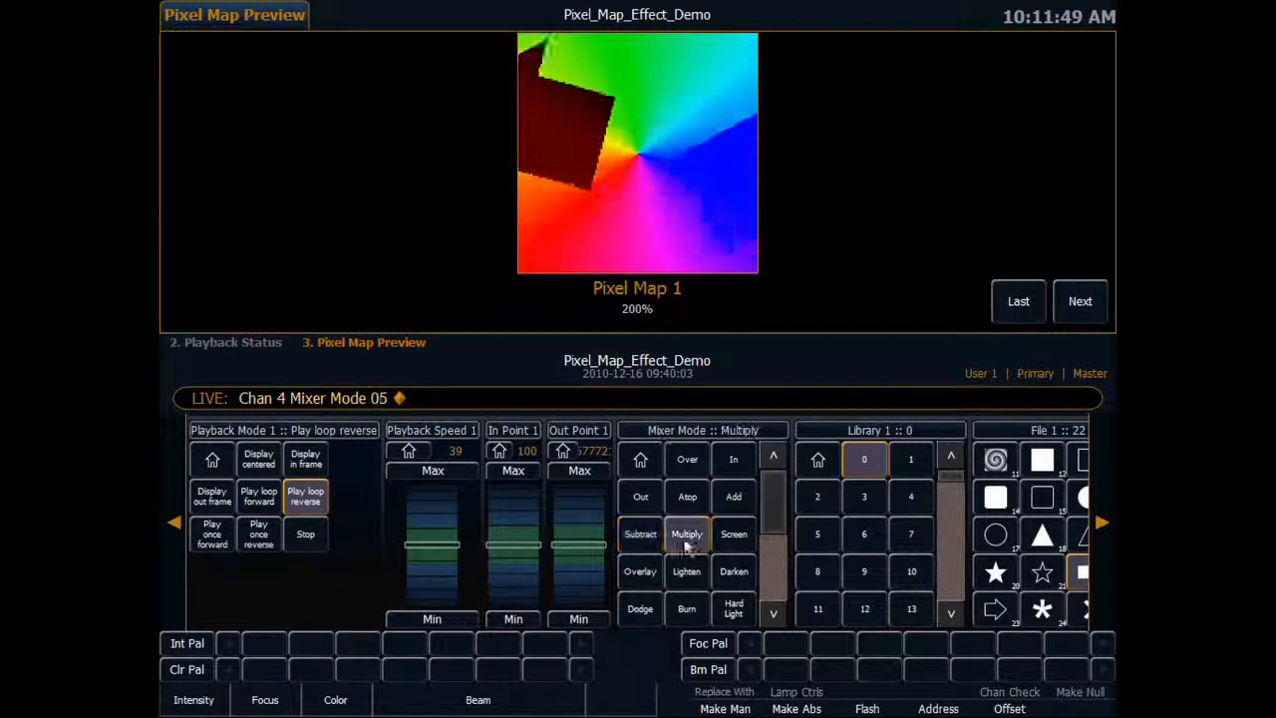
{"action": "left_click", "coordinate": [734, 535]}
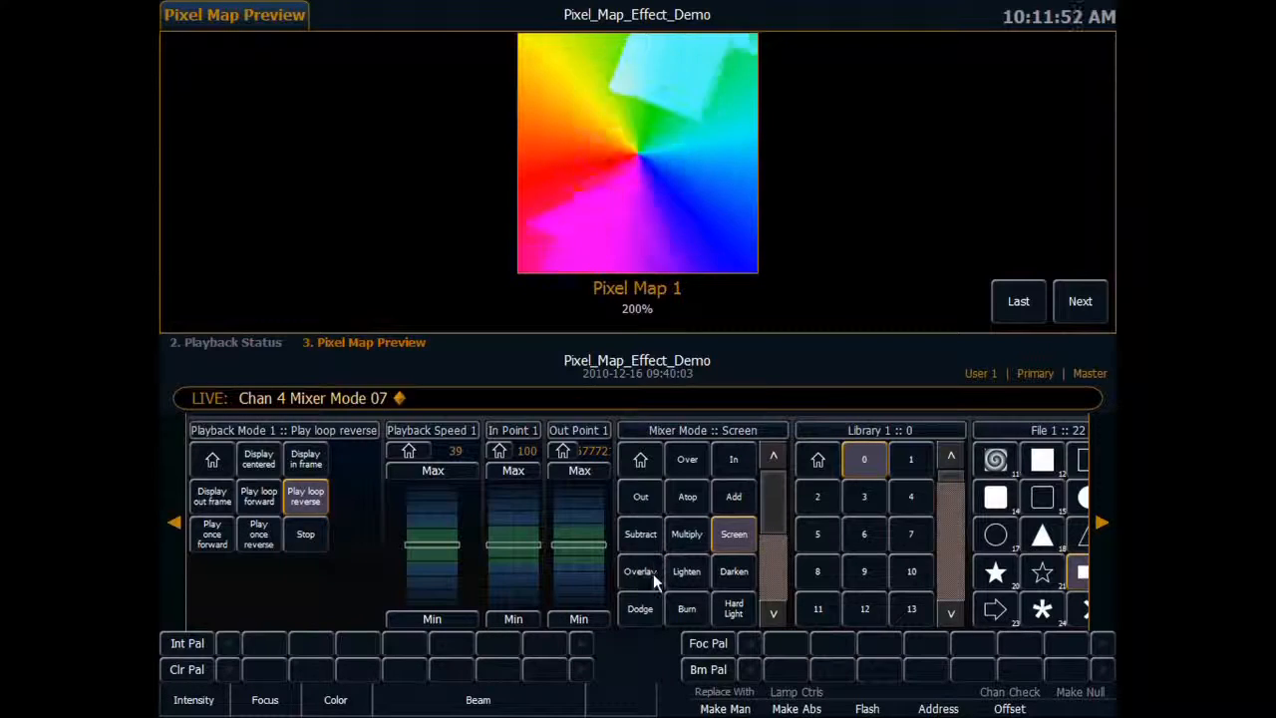
{"action": "left_click", "coordinate": [640, 572]}
{"action": "left_click", "coordinate": [640, 535]}
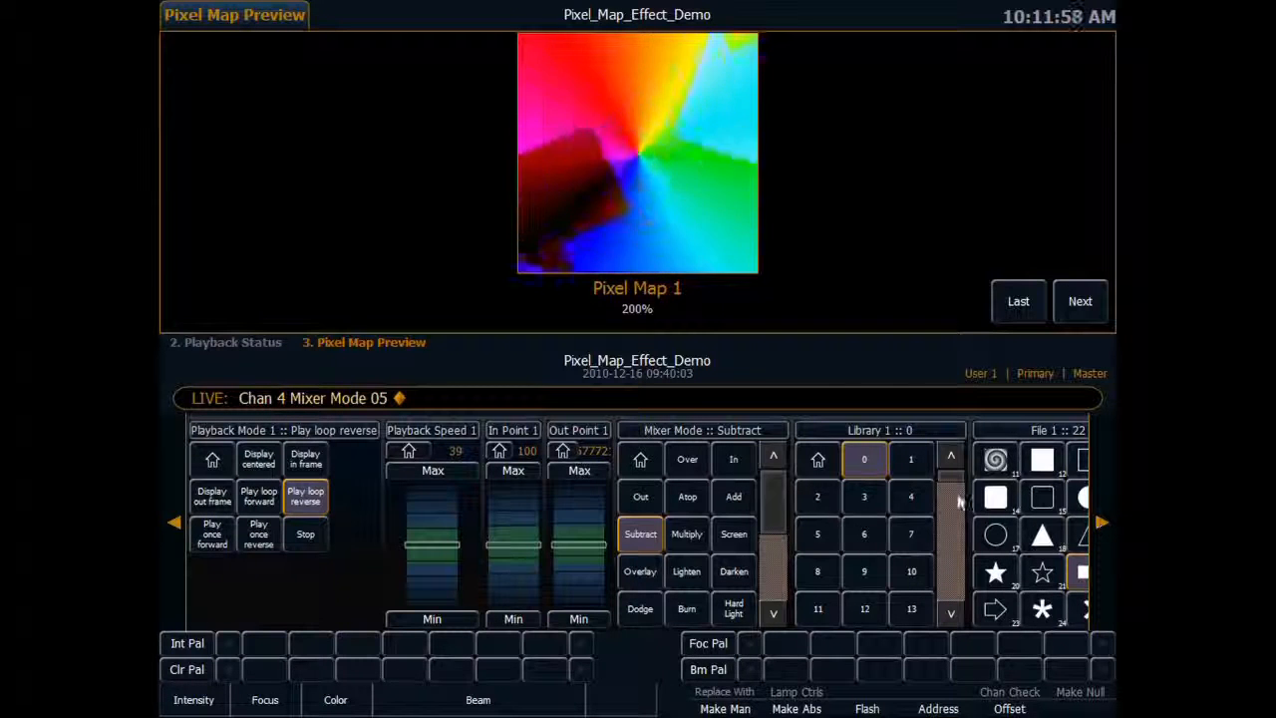
Select channel 3 and assign it file 4, the multicoloured blob pattern.
{"action": "key", "text": "3"}
{"action": "key", "text": "Return"}
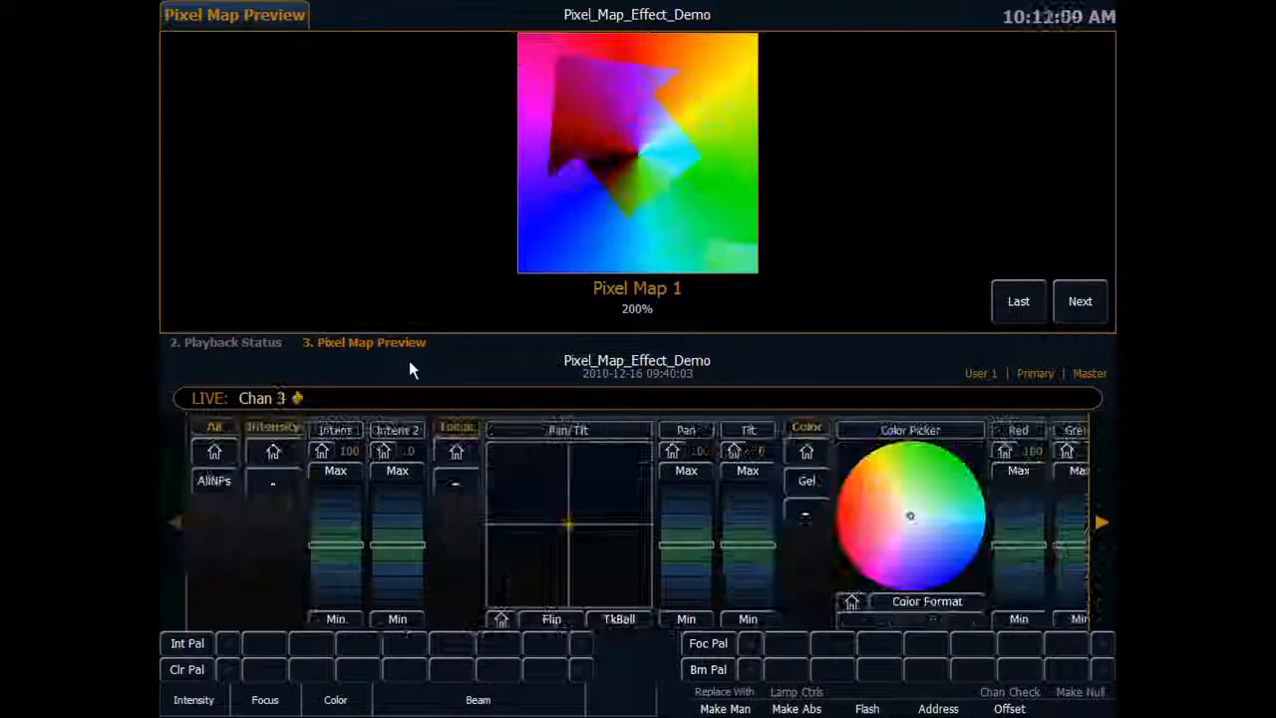
{"action": "left_click", "coordinate": [1102, 503]}
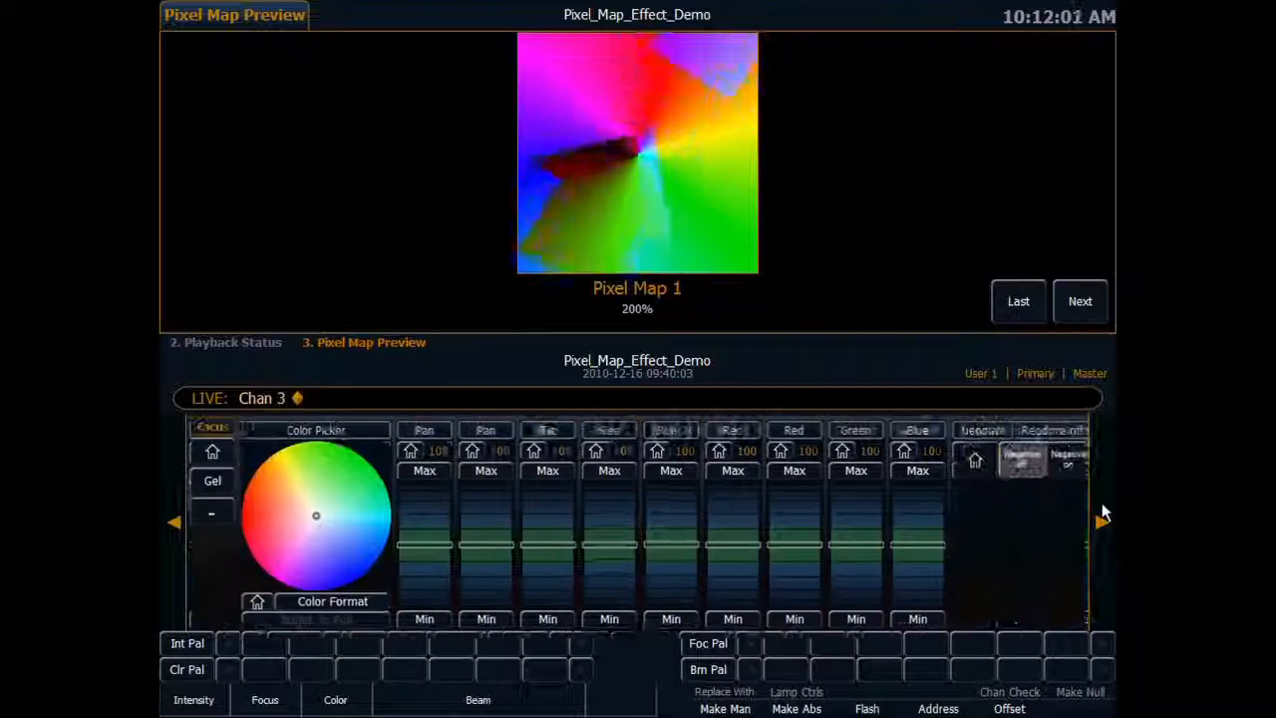
{"action": "left_click", "coordinate": [1102, 514]}
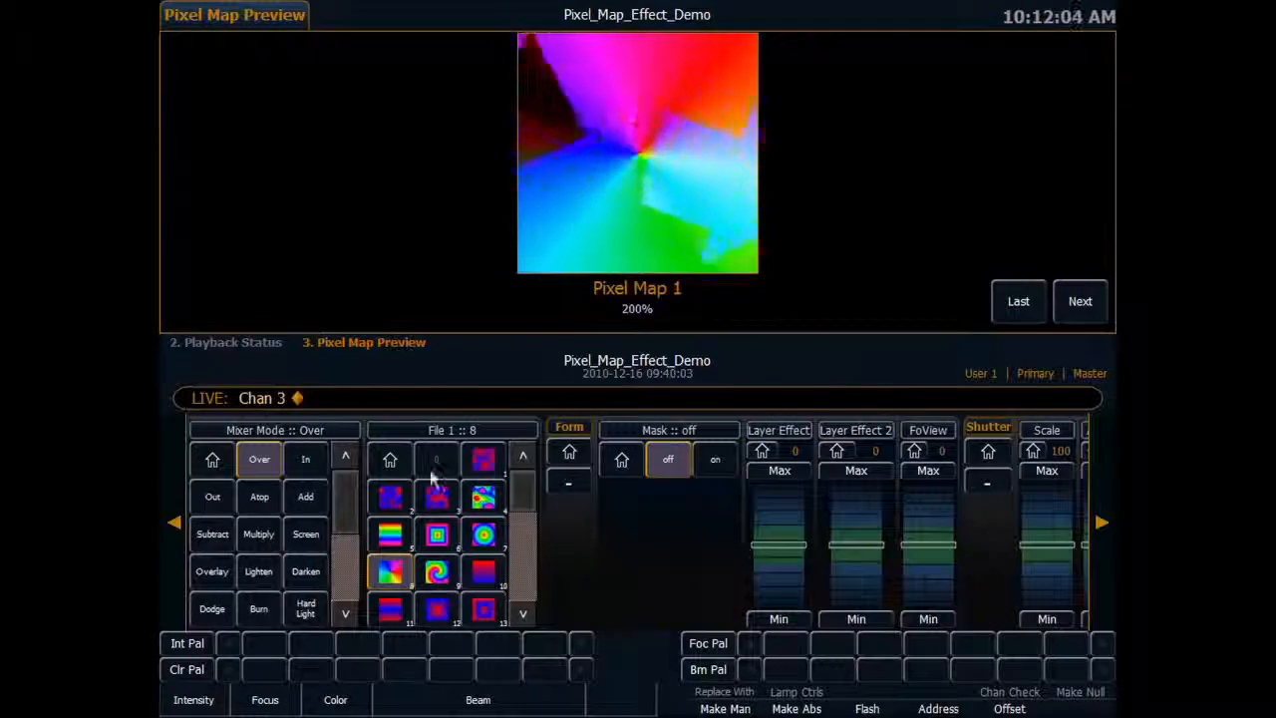
{"action": "left_click", "coordinate": [482, 498]}
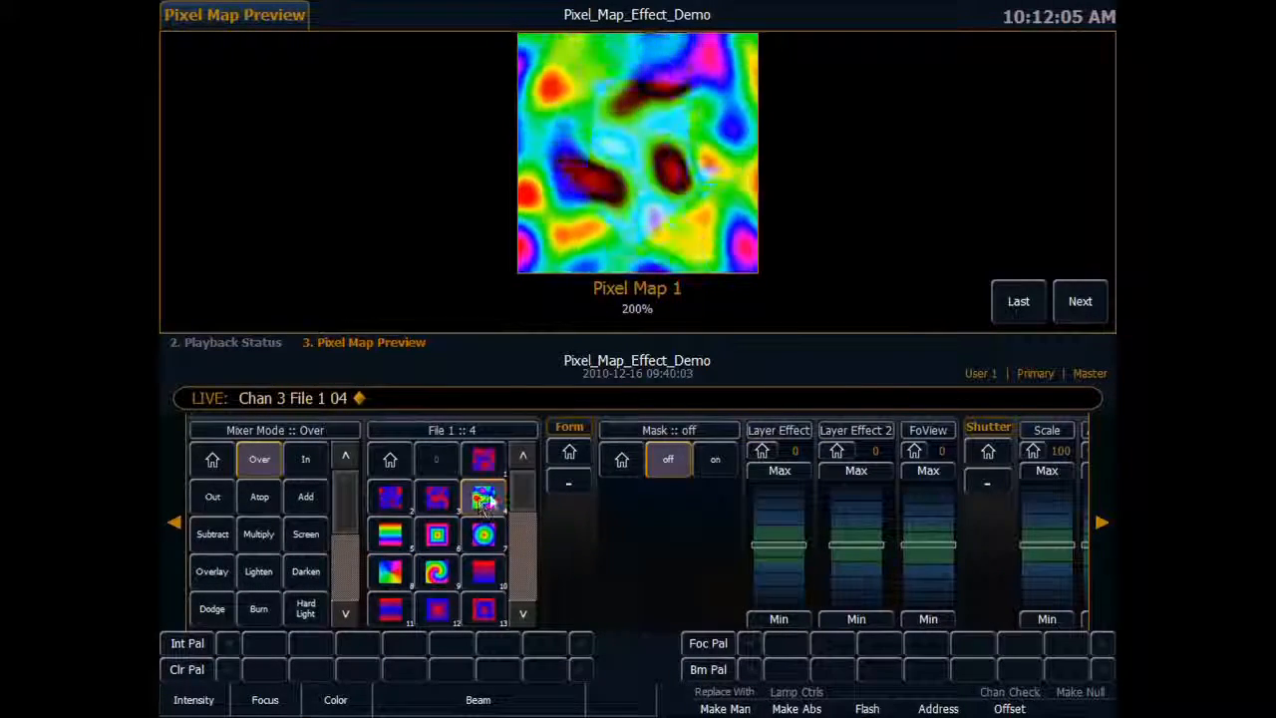
Try Contrast at 100 and a raised Saturation on channel 3, returning each to its home value.
{"action": "left_click", "coordinate": [173, 525]}
{"action": "left_click", "coordinate": [173, 525]}
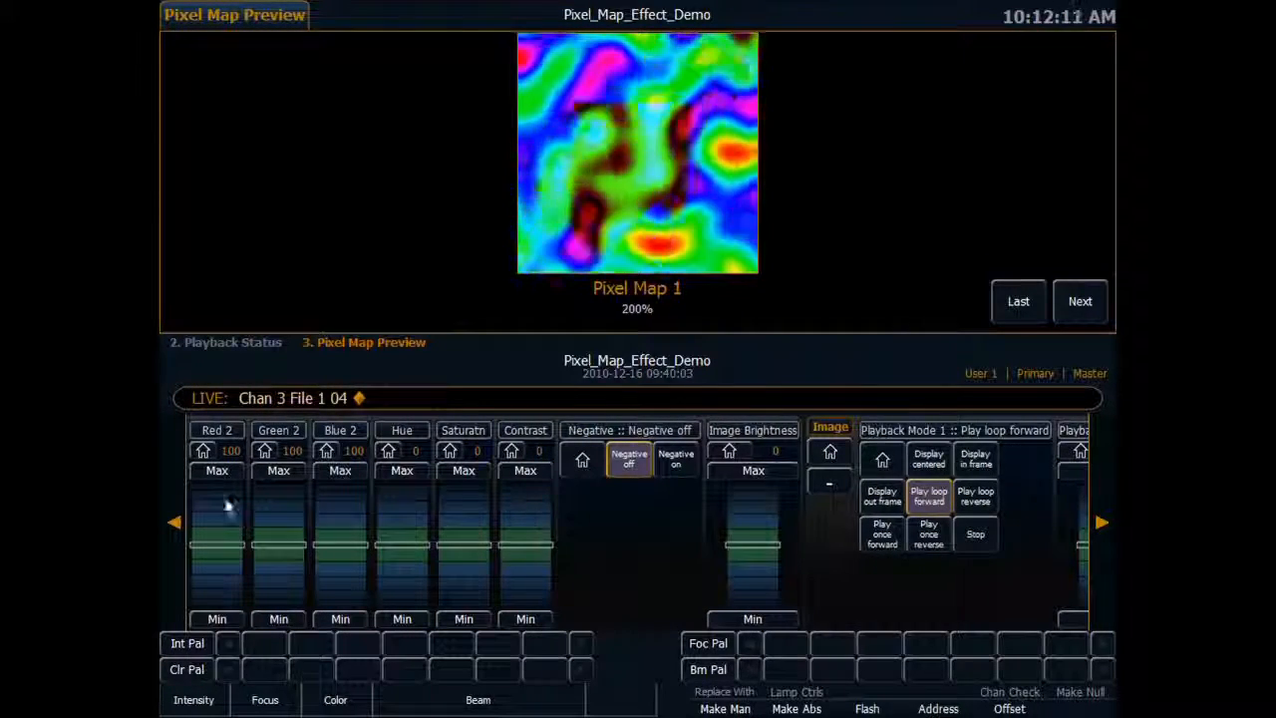
{"action": "left_click", "coordinate": [174, 523]}
{"action": "left_click_drag", "start_coordinate": [589, 524], "coordinate": [584, 506]}
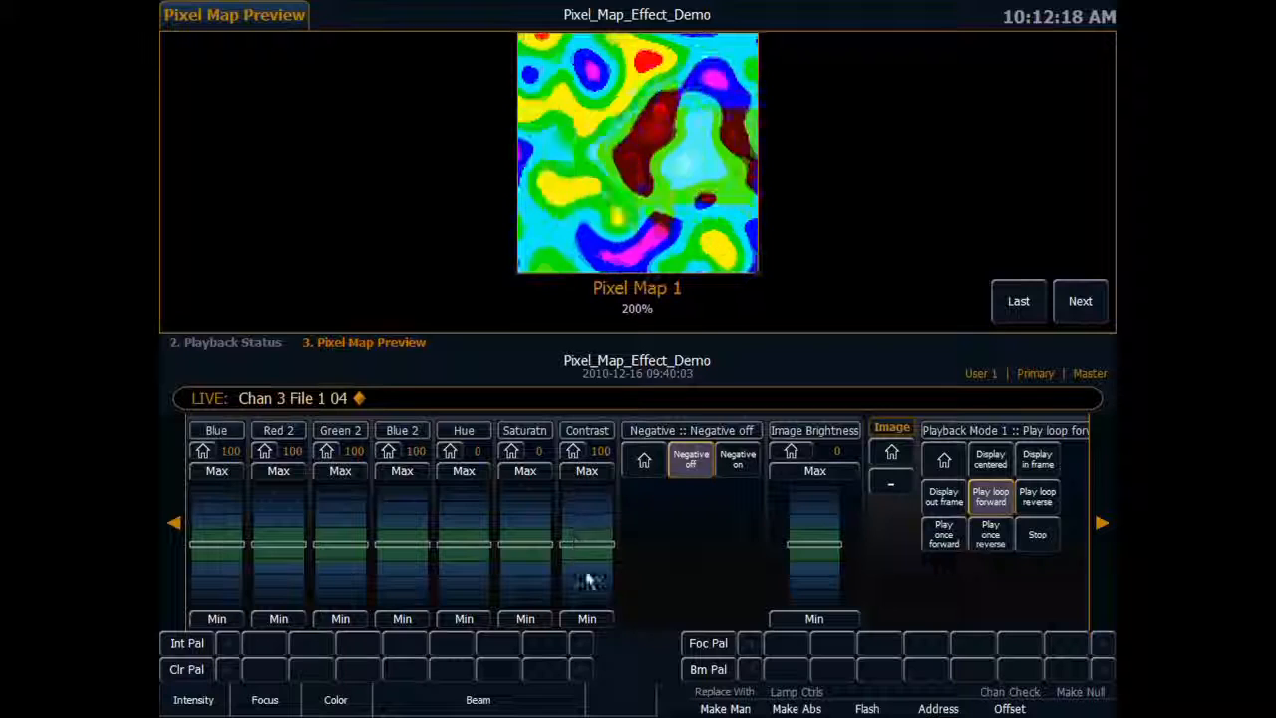
{"action": "left_click", "coordinate": [574, 456]}
{"action": "left_click_drag", "start_coordinate": [527, 507], "coordinate": [527, 491]}
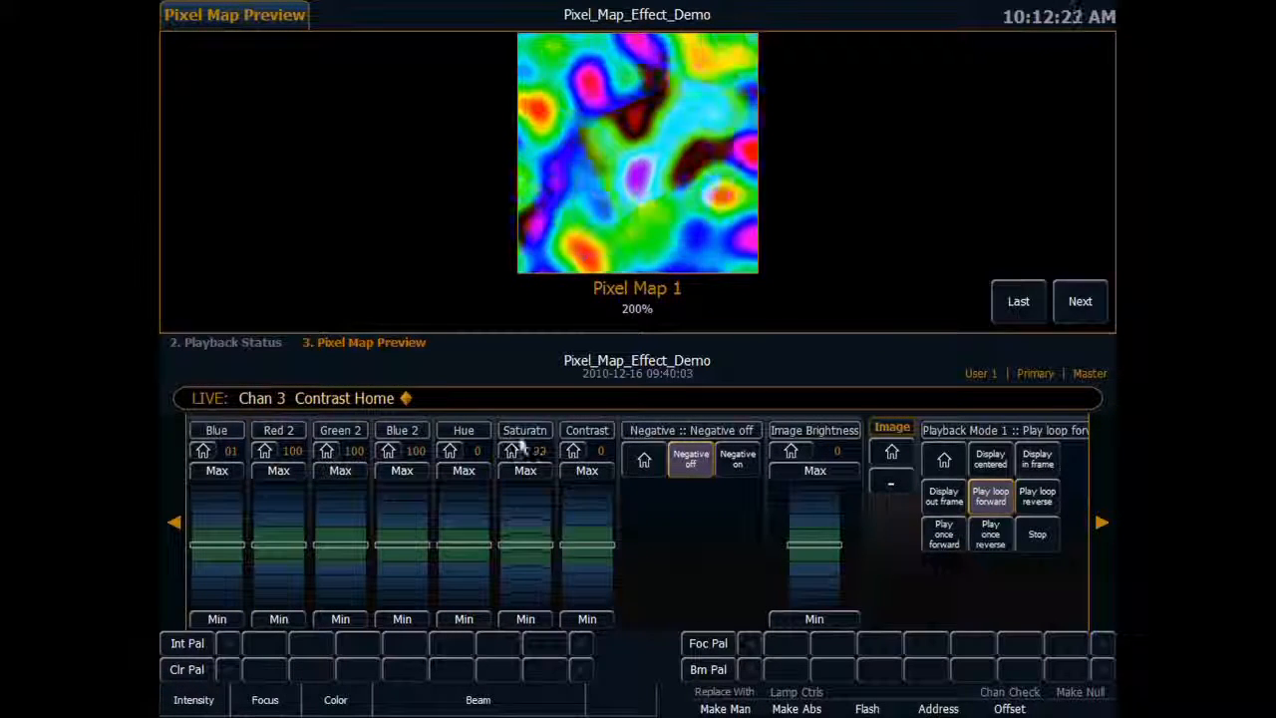
{"action": "left_click", "coordinate": [513, 452]}
Turn Negative on for channel 3, test Image Brightness, and return Image Brightness, Saturation and Contrast to home.
{"action": "left_click", "coordinate": [738, 460]}
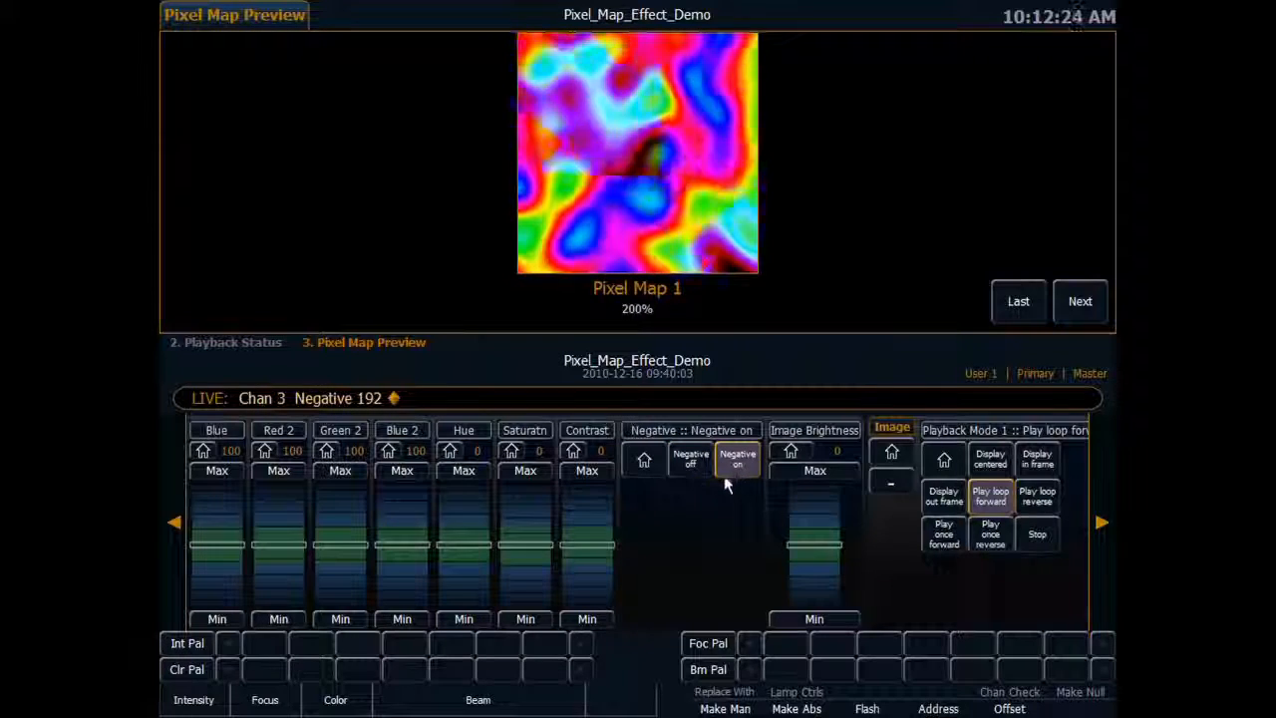
{"action": "left_click_drag", "start_coordinate": [833, 535], "coordinate": [834, 573]}
{"action": "left_click", "coordinate": [791, 451]}
{"action": "left_click", "coordinate": [515, 454]}
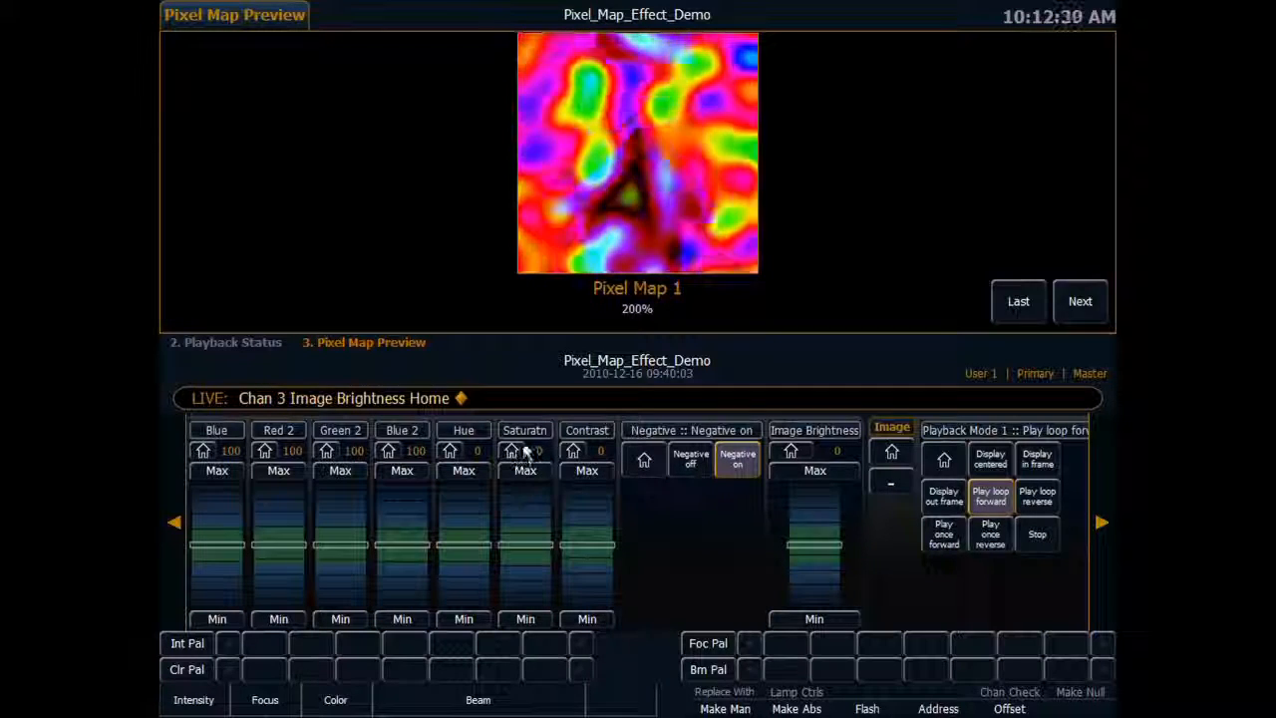
{"action": "left_click", "coordinate": [577, 452]}
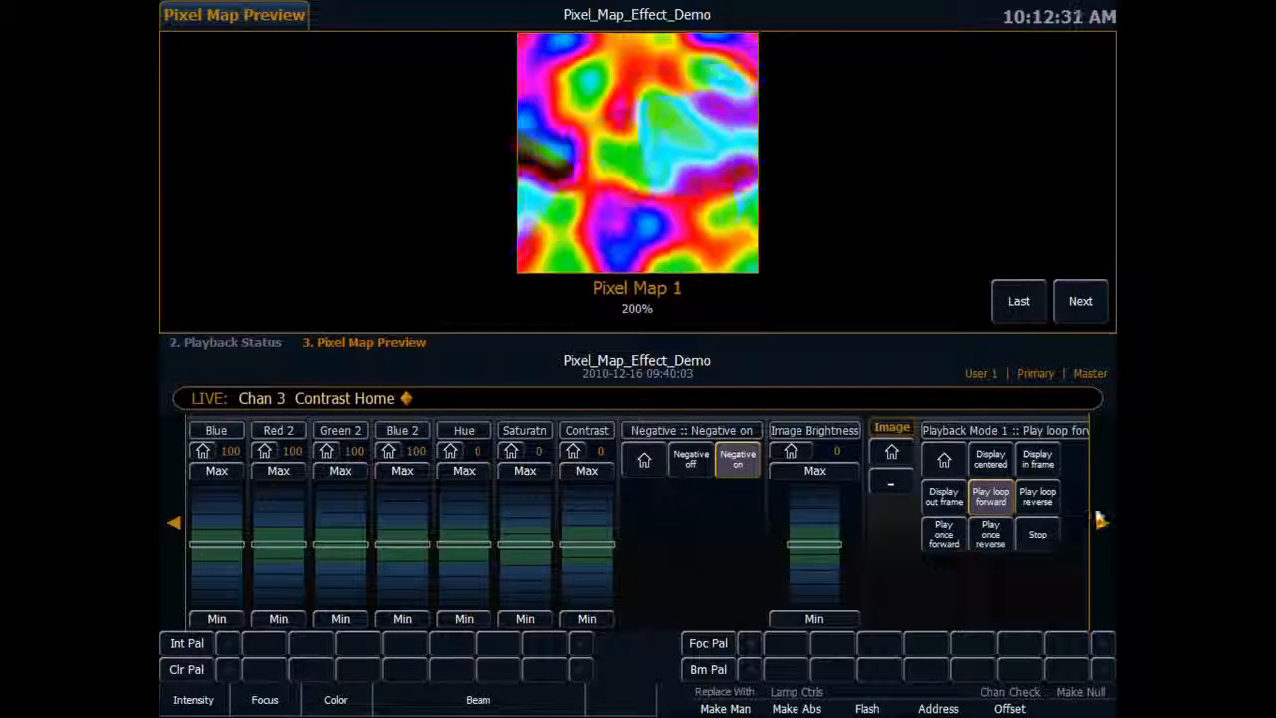
Bring up channel 3's Layer Effect and Shutter parameters.
{"action": "left_click", "coordinate": [1103, 510]}
{"action": "left_click", "coordinate": [1103, 517]}
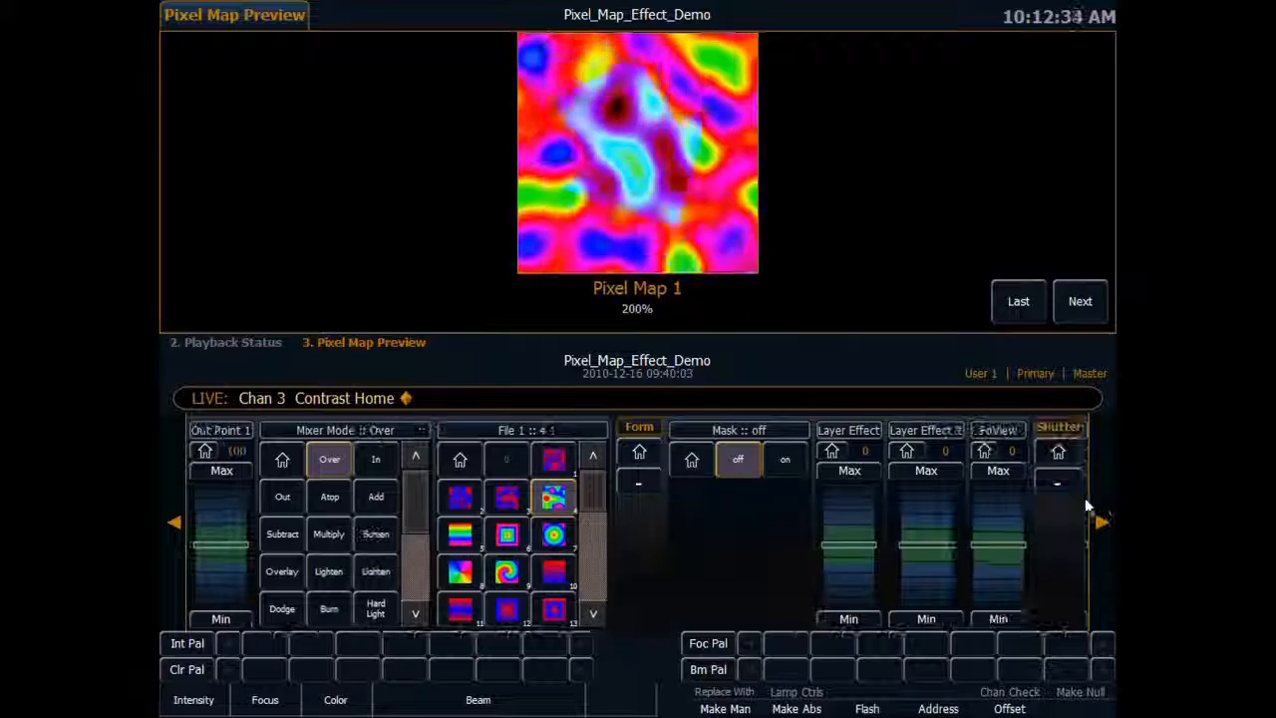